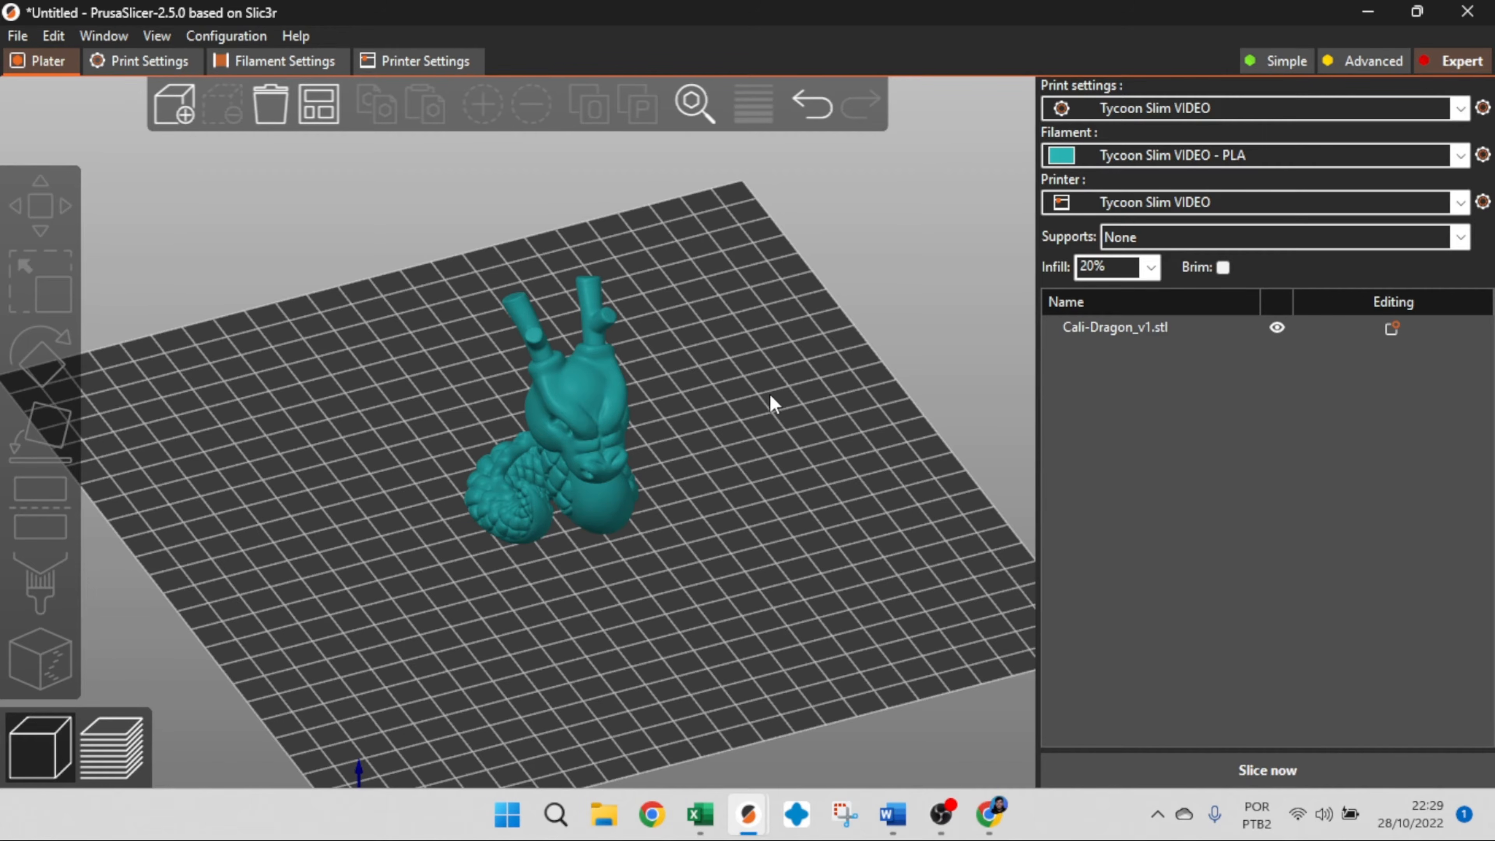
click(574, 436)
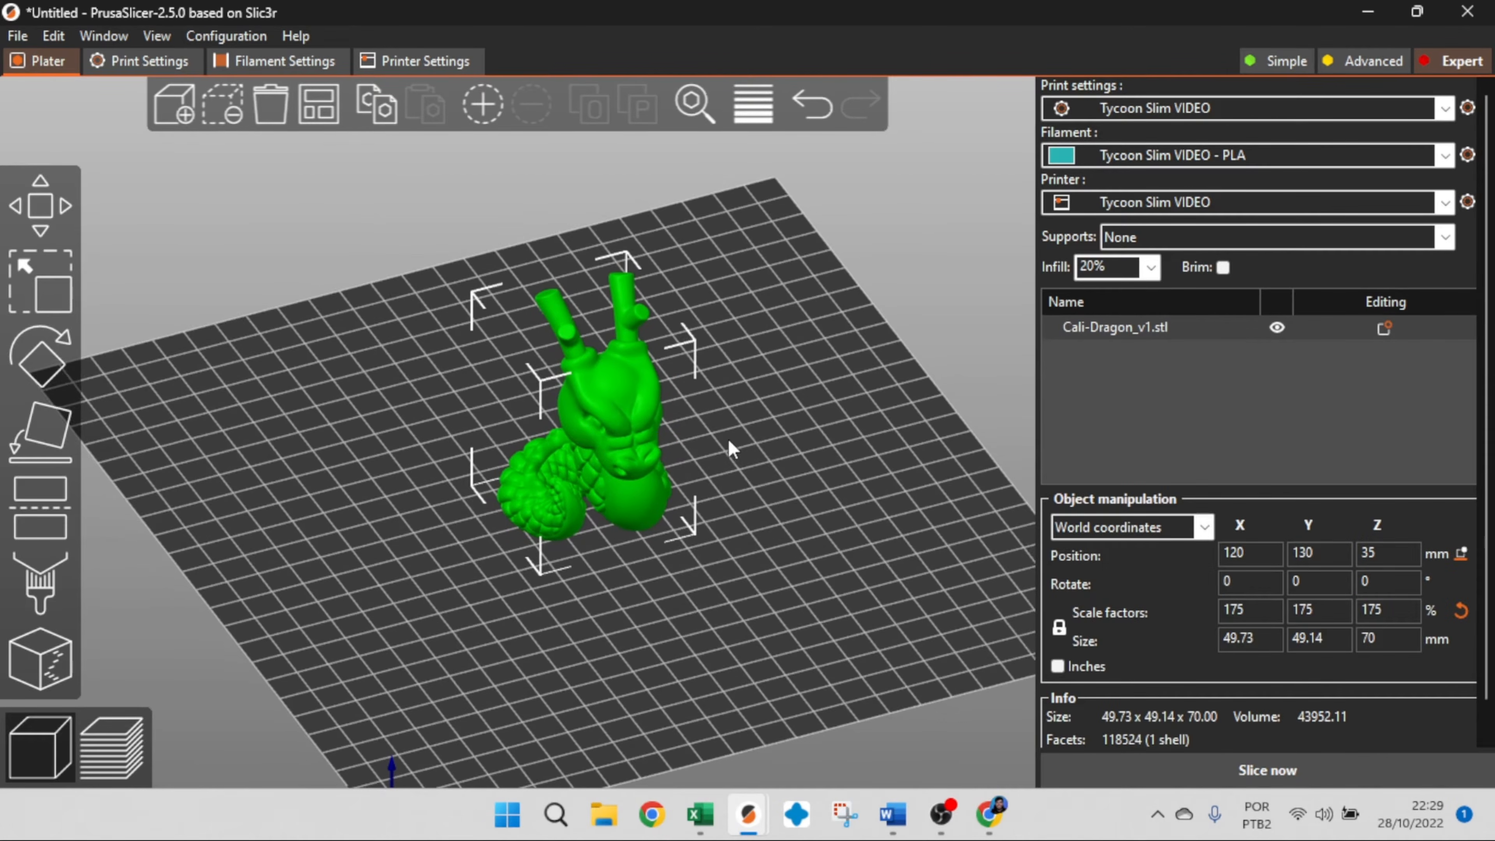
middle_drag(691, 443, 725, 433)
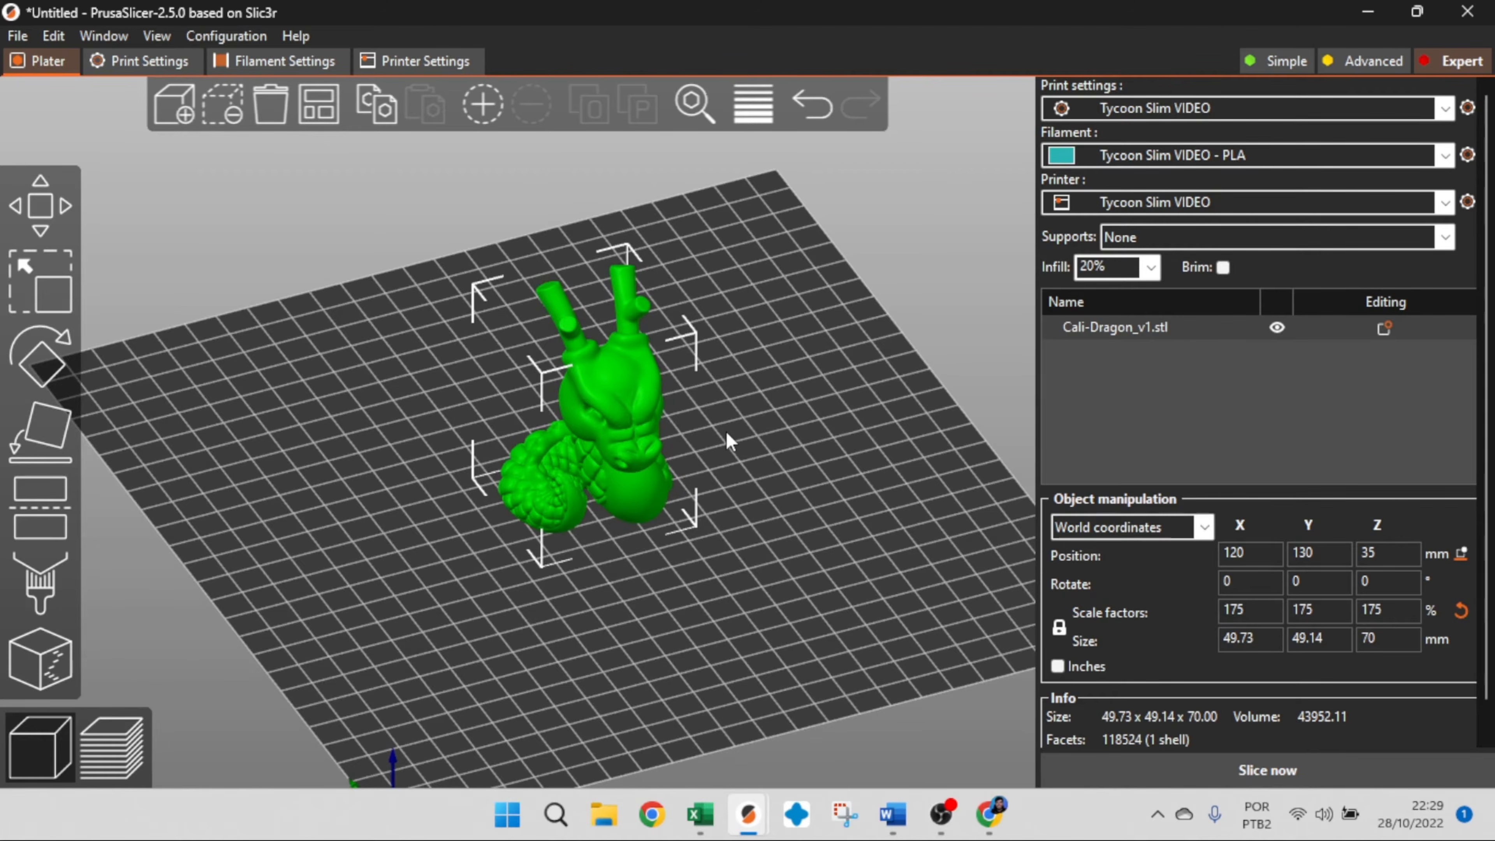
click(726, 434)
click(637, 457)
click(746, 417)
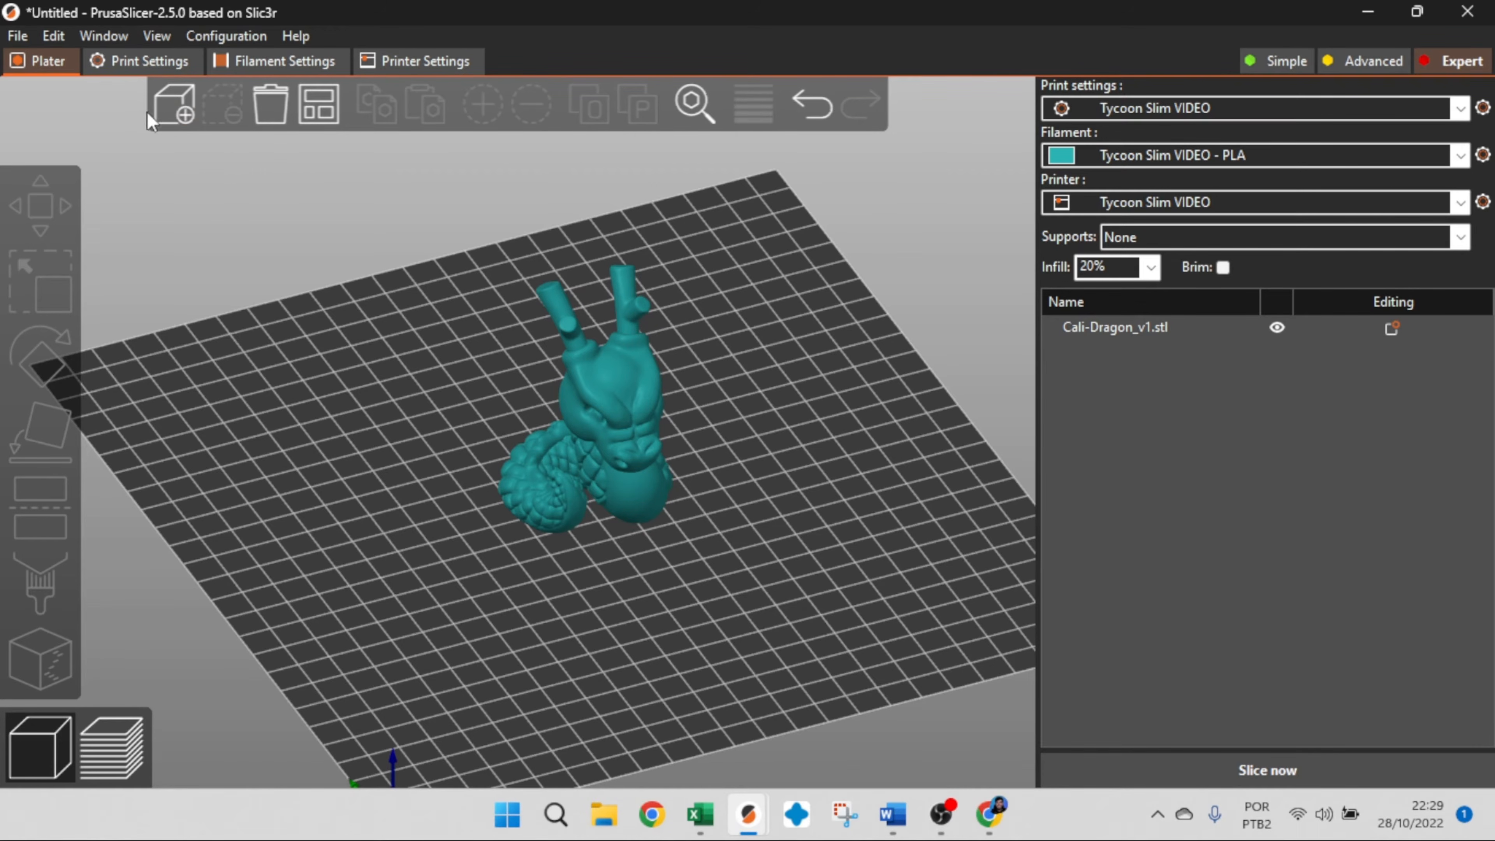
Set the layer height to 0.2 mm in the print settings for layers and perimeters
click(148, 63)
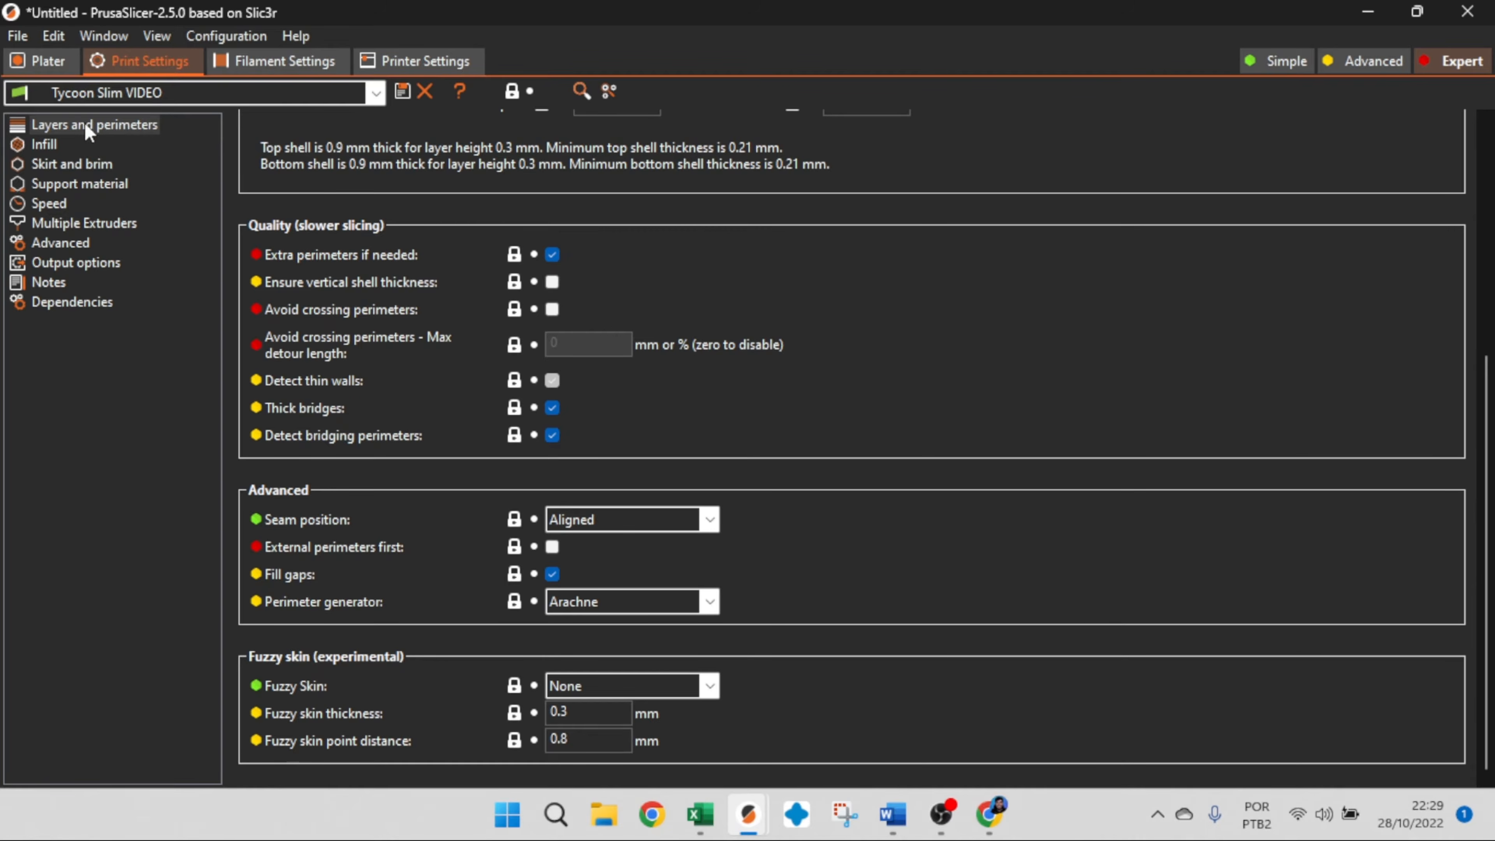
click(49, 142)
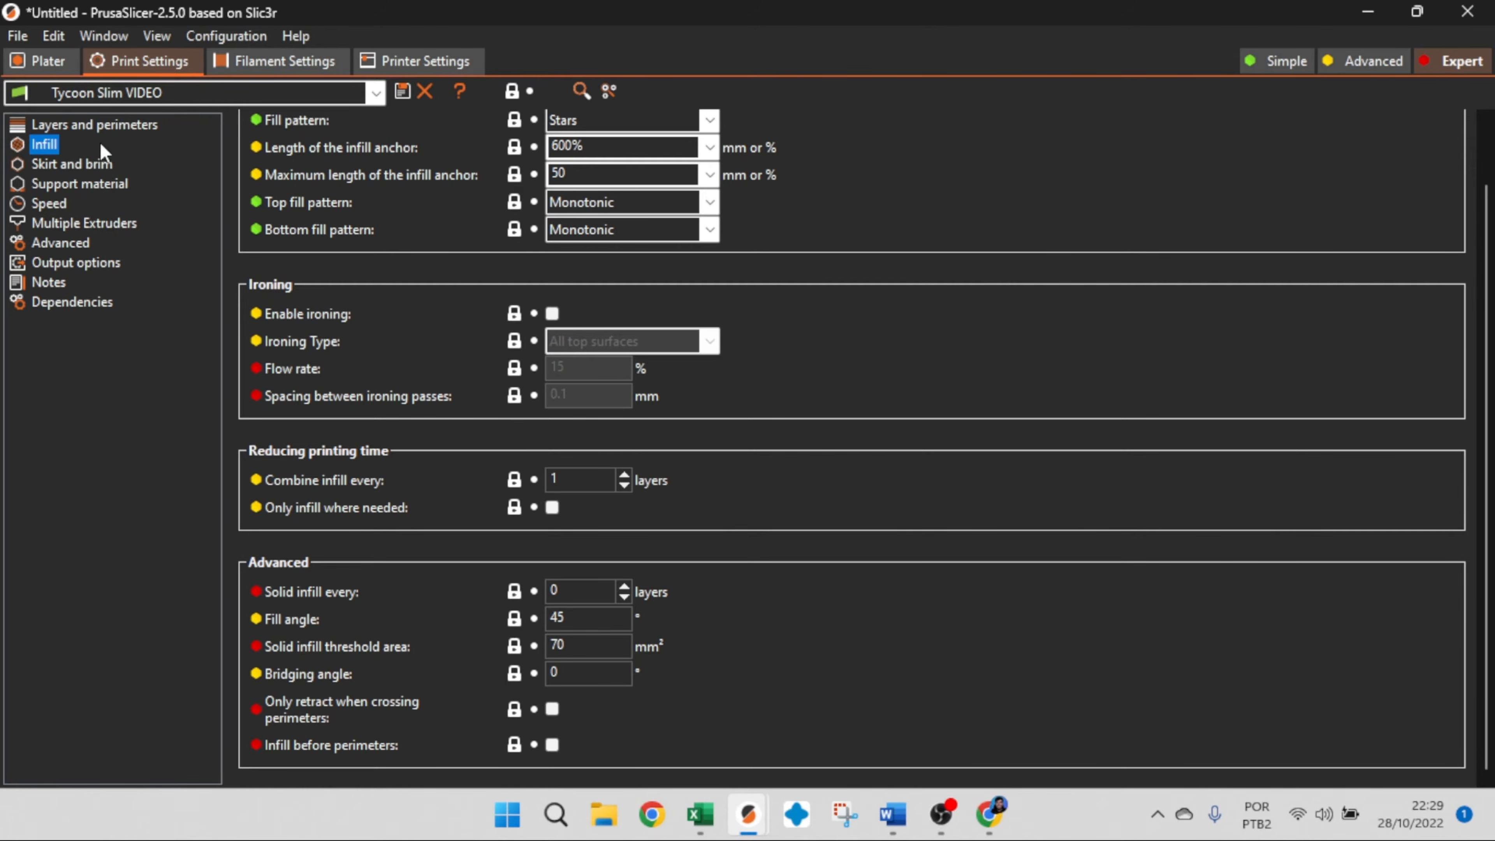
click(101, 129)
scroll(578, 185, up, 2)
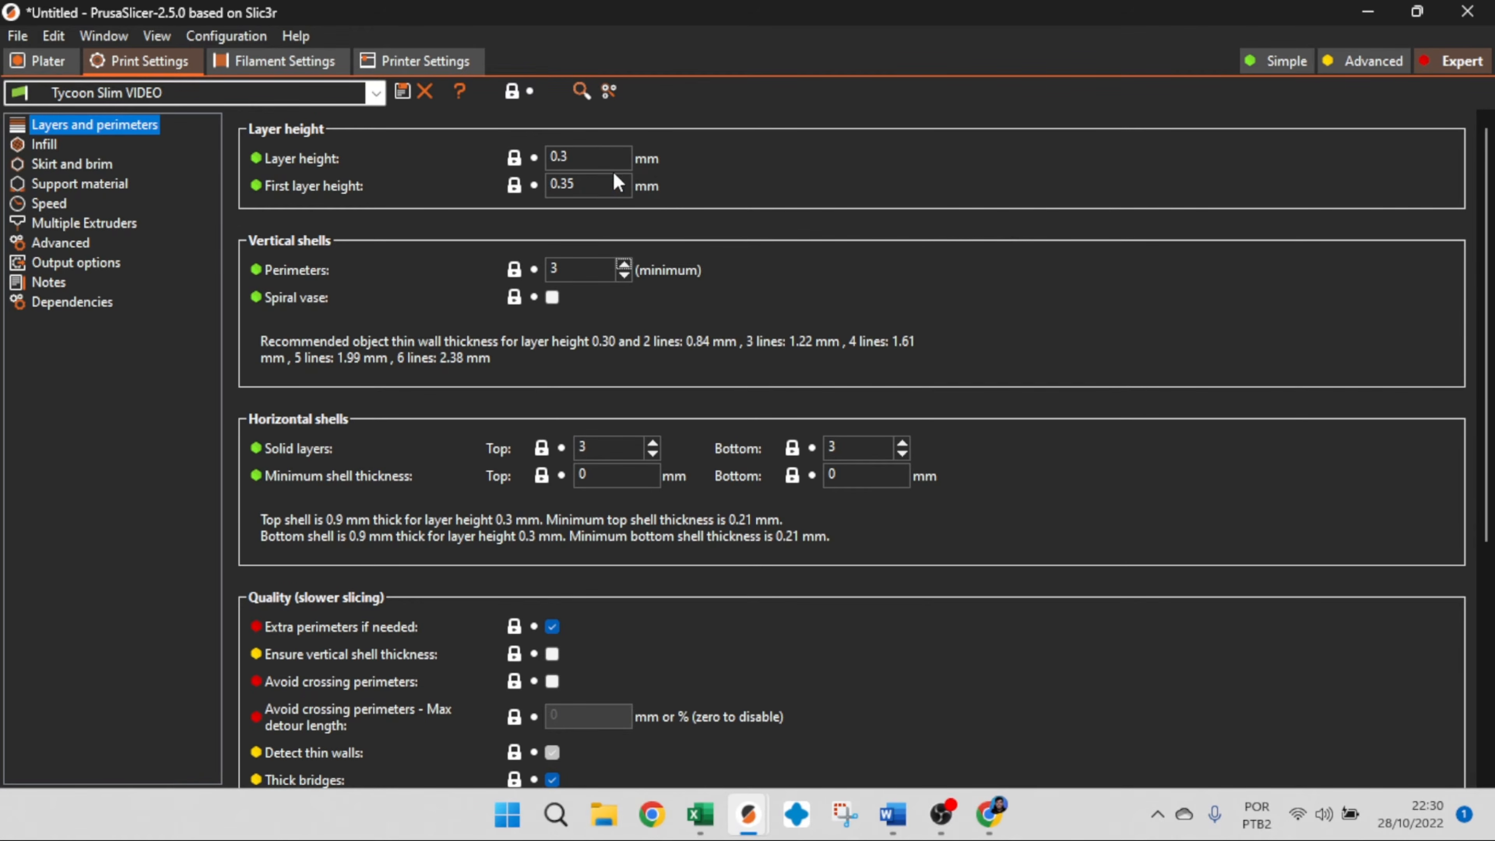
click(586, 157)
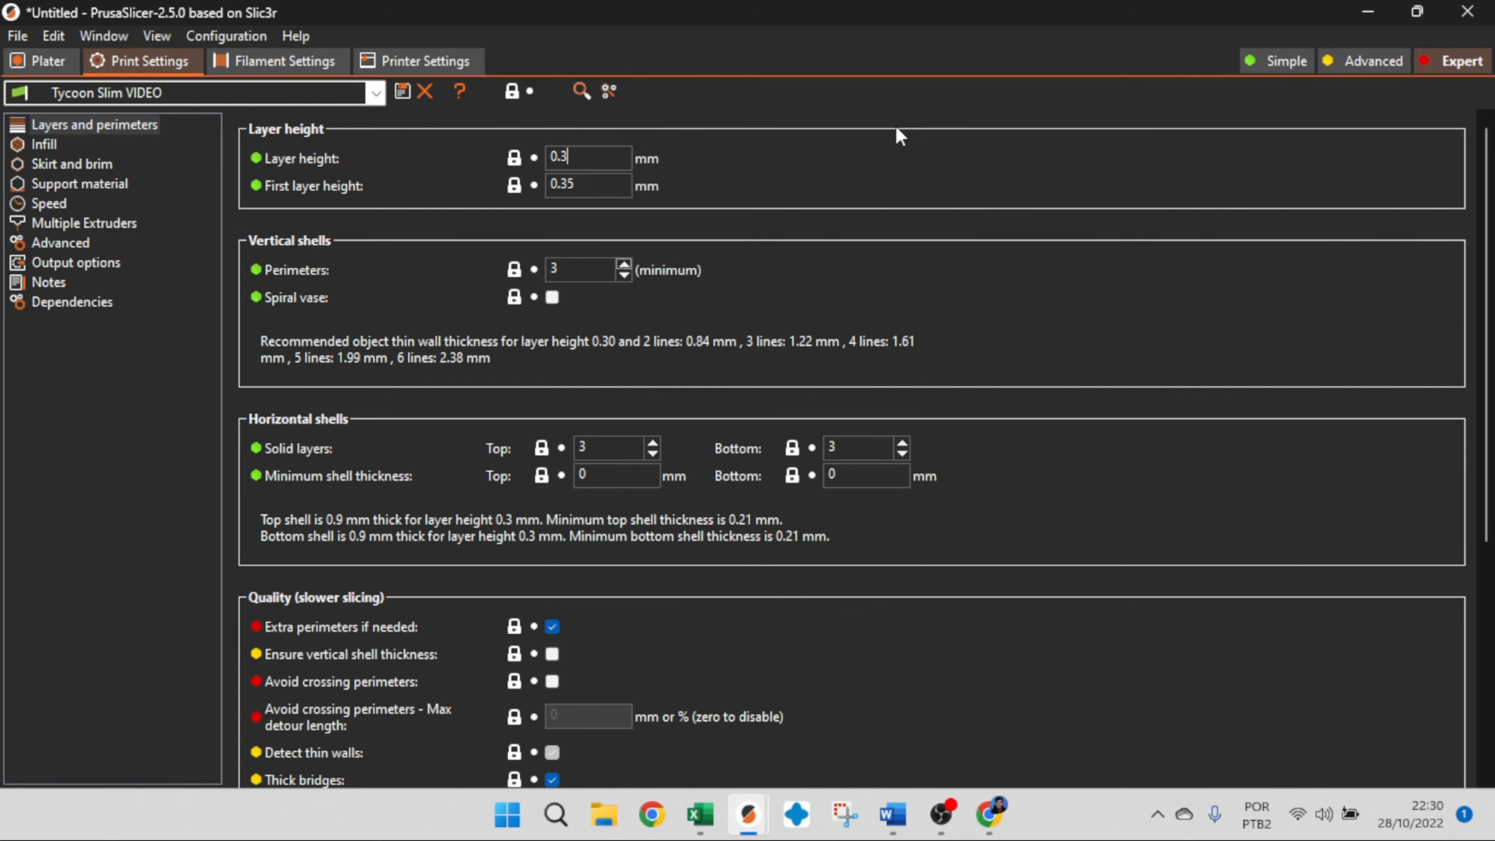
key(BackSpace)
text(2)
Set the first layer height to 0.2 mm
click(599, 186)
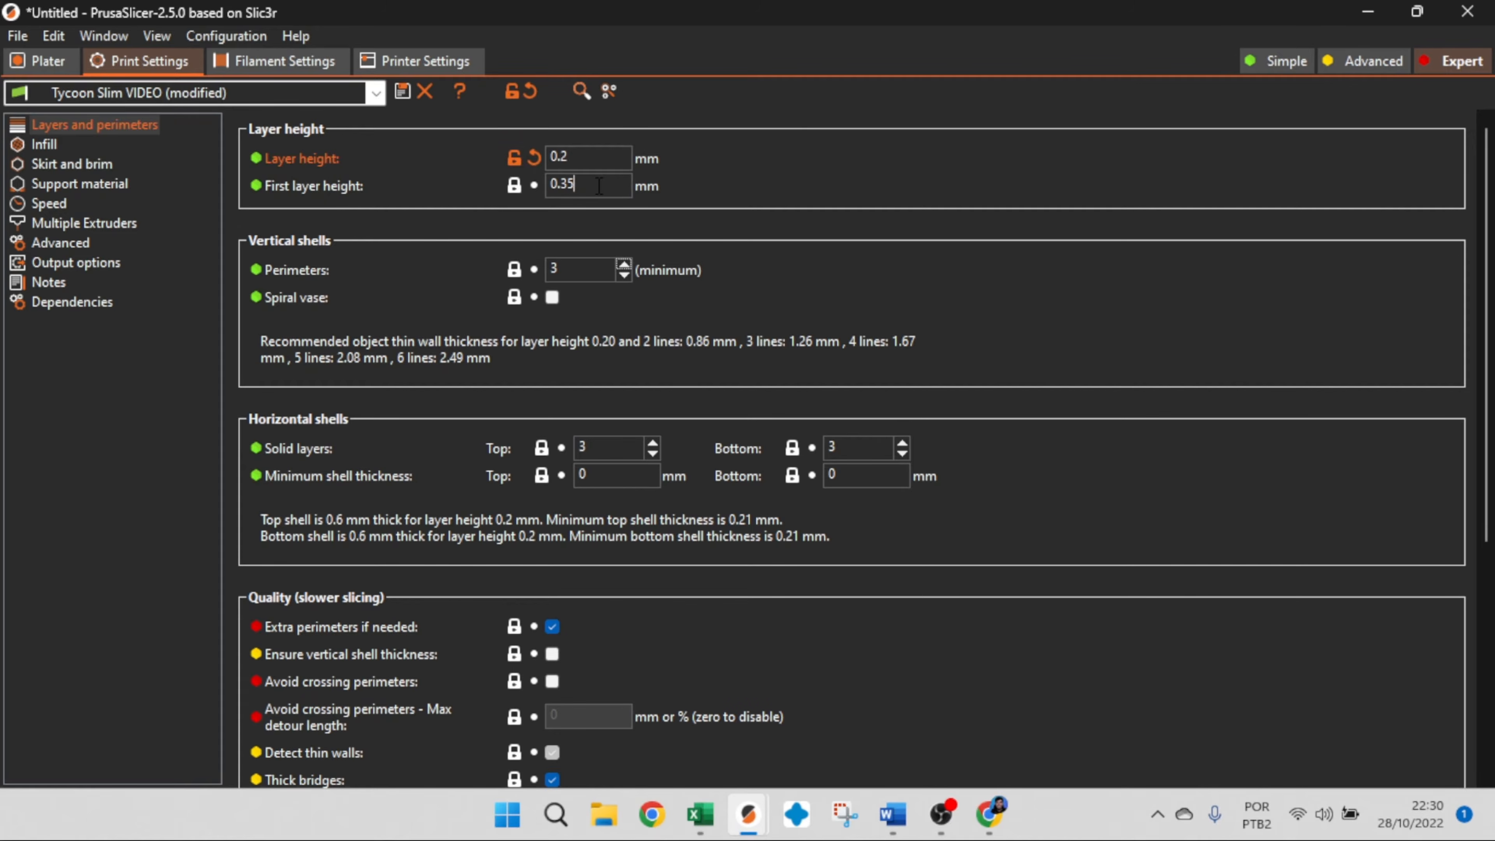
key(BackSpace)
key(BackSpace)
text(2)
mouse_move(311, 161)
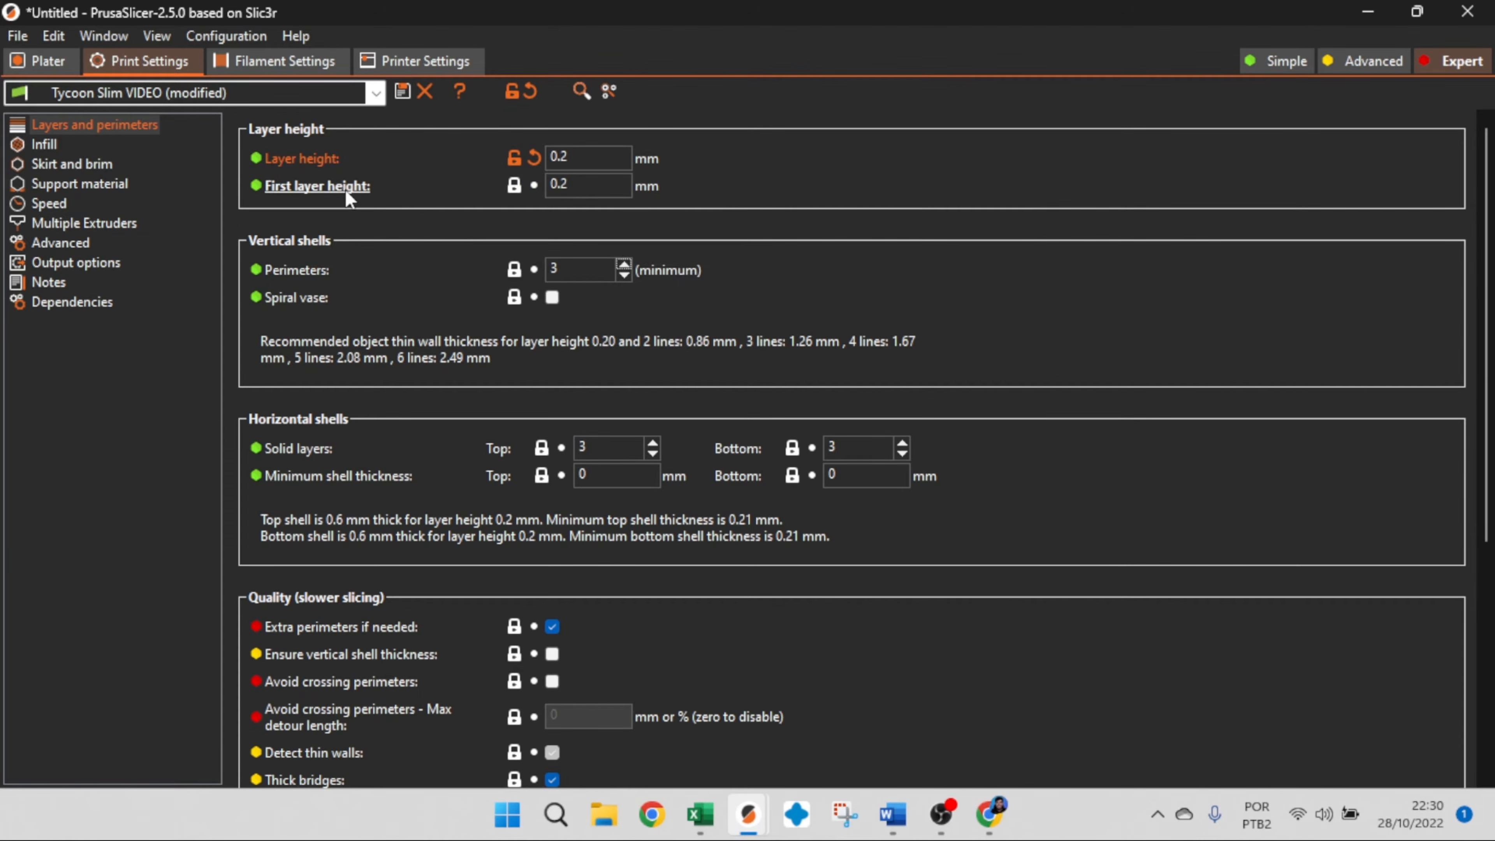
mouse_move(348, 197)
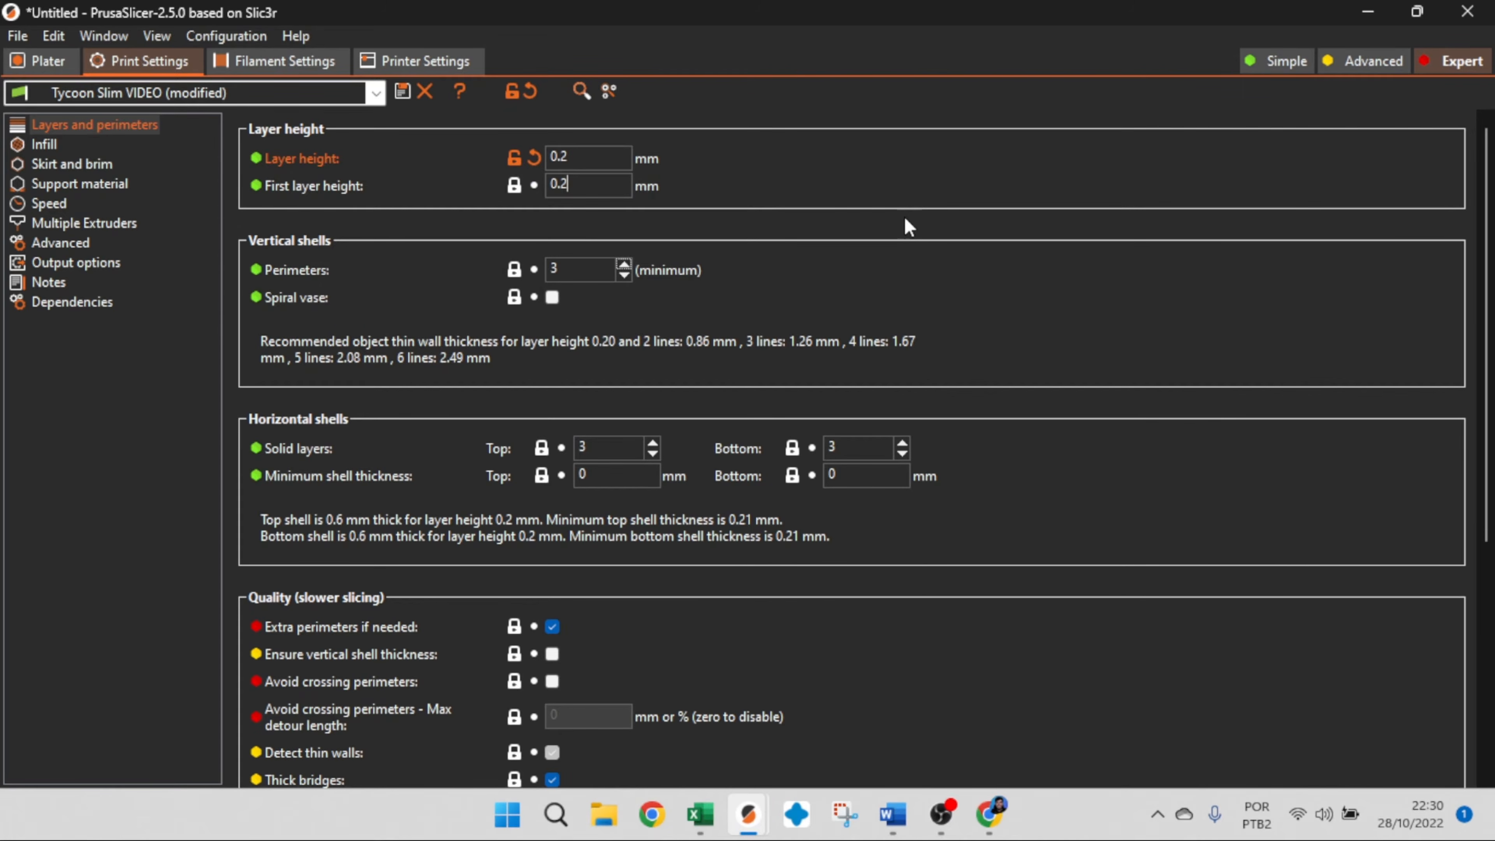
key(Tab)
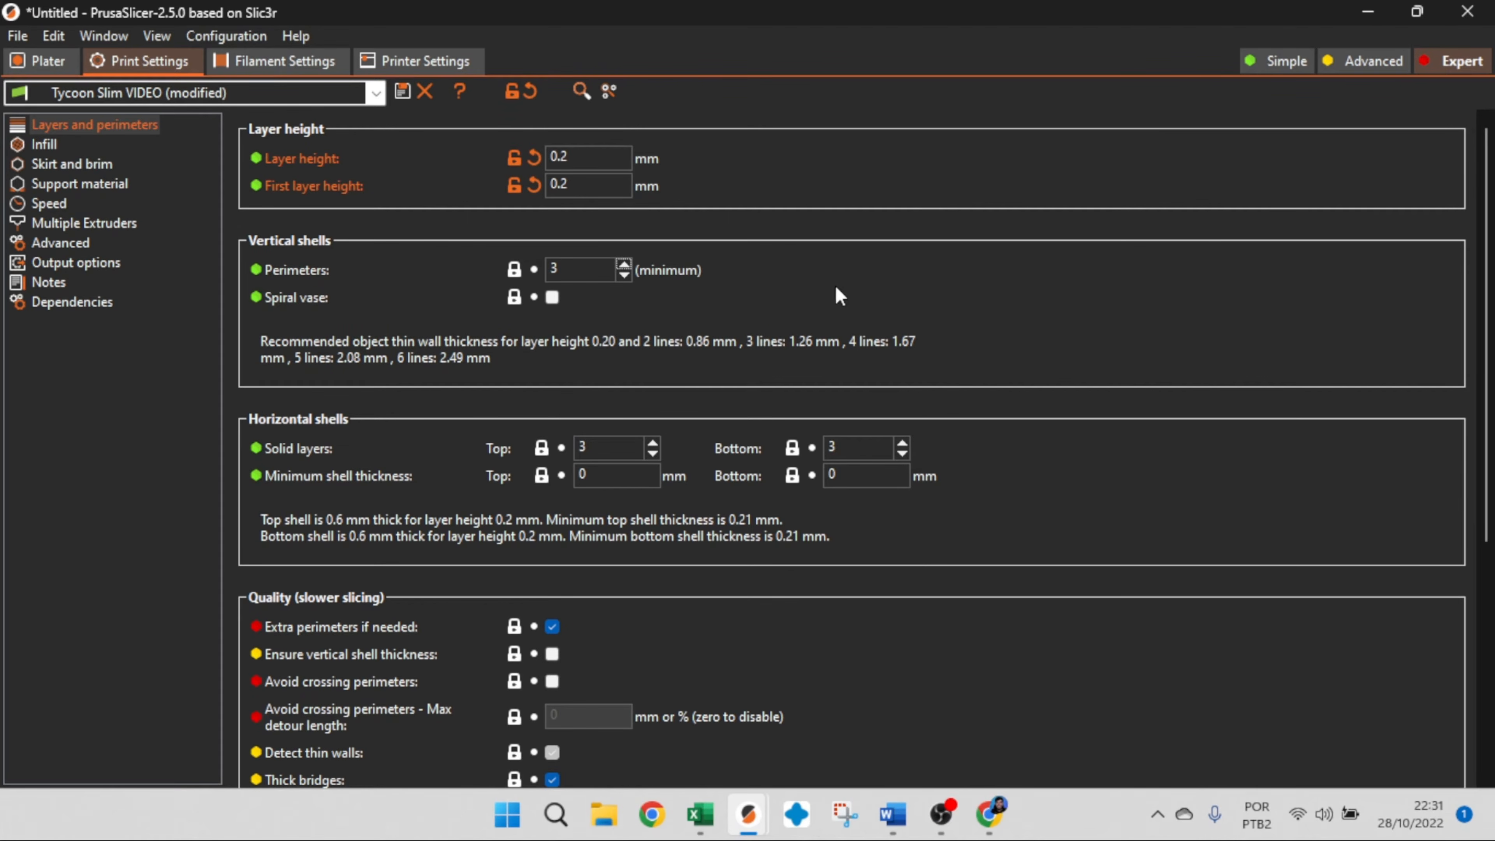
Raise the number of perimeters to 5 and return it to 3
click(624, 264)
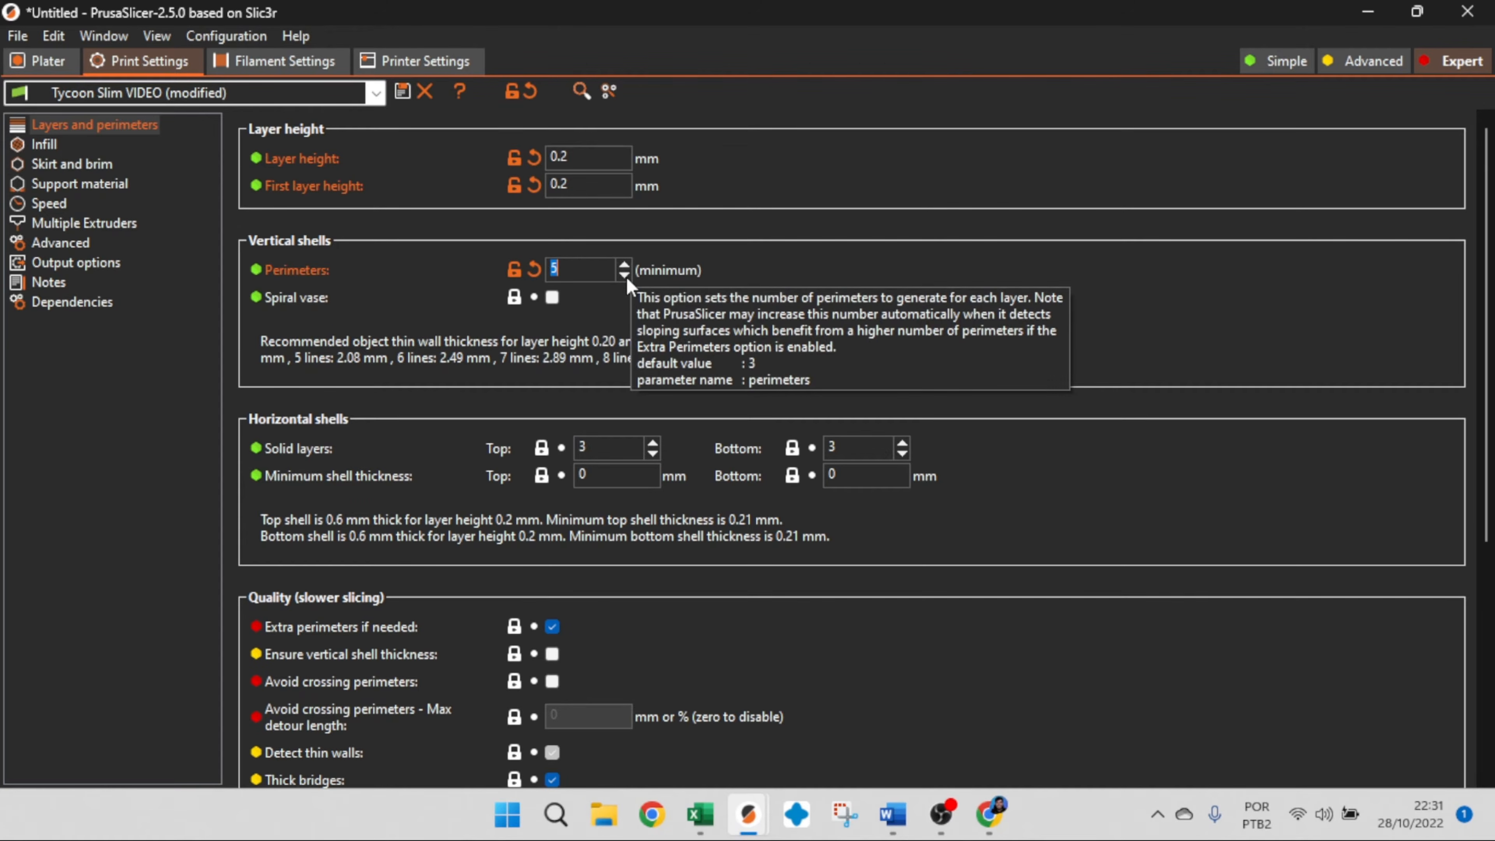
click(624, 275)
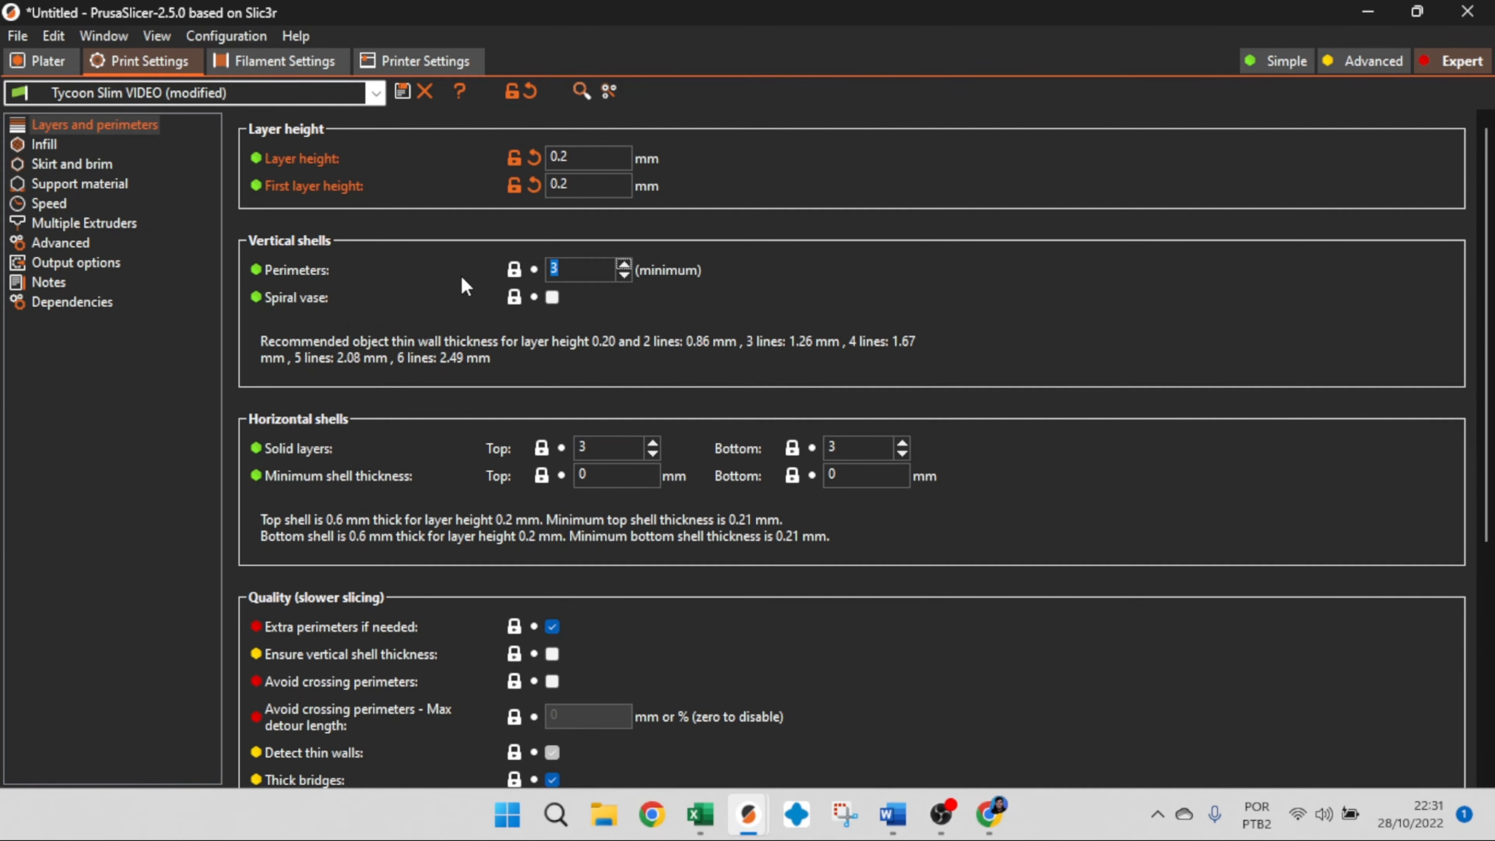
Open the online help article on the Spiral vase option in the browser, read it and return to PrusaSlicer
mouse_move(307, 303)
click(303, 307)
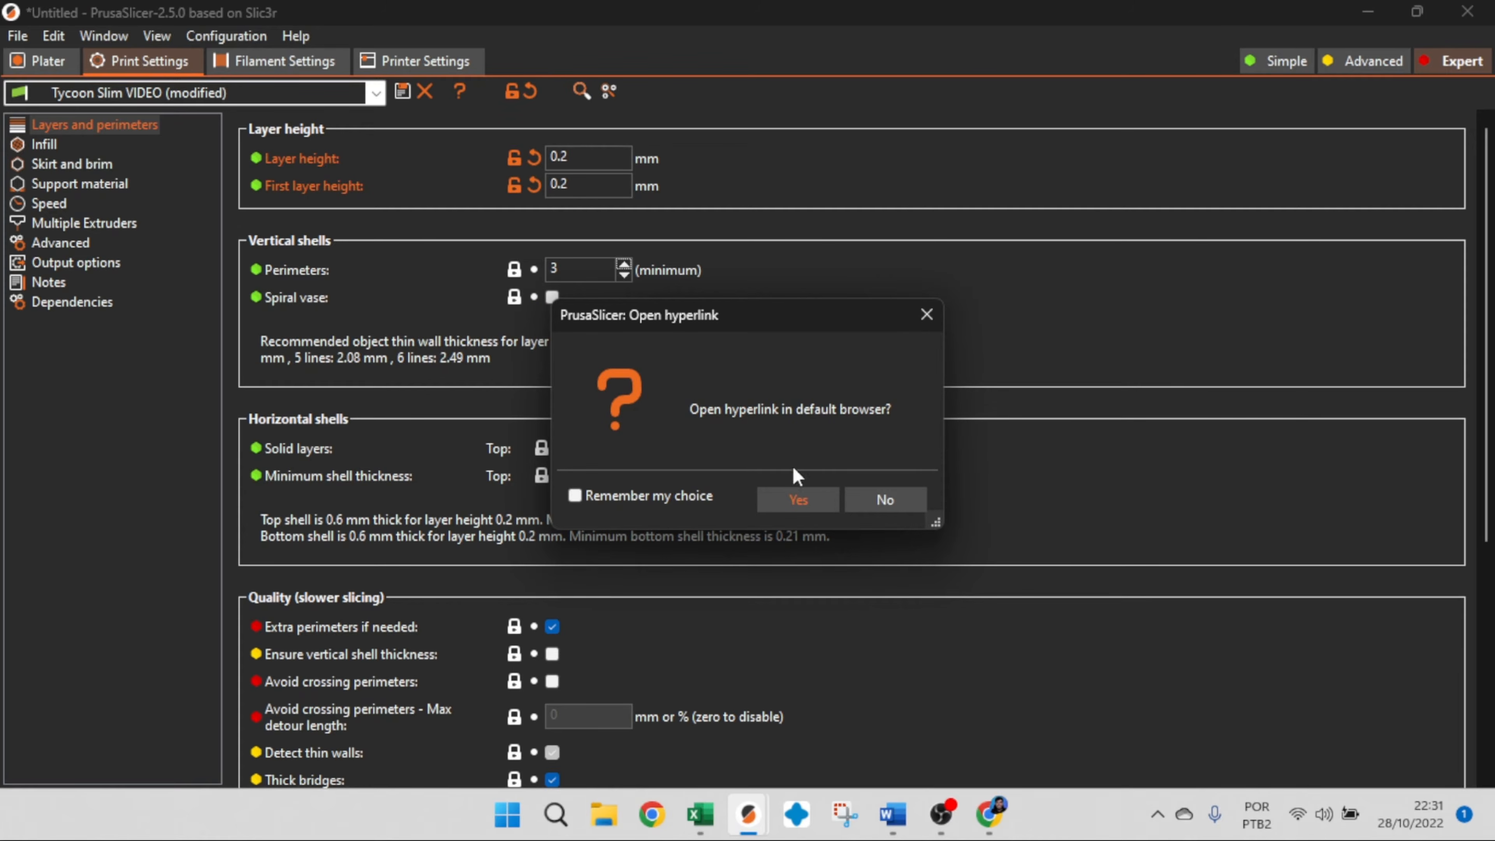
click(798, 499)
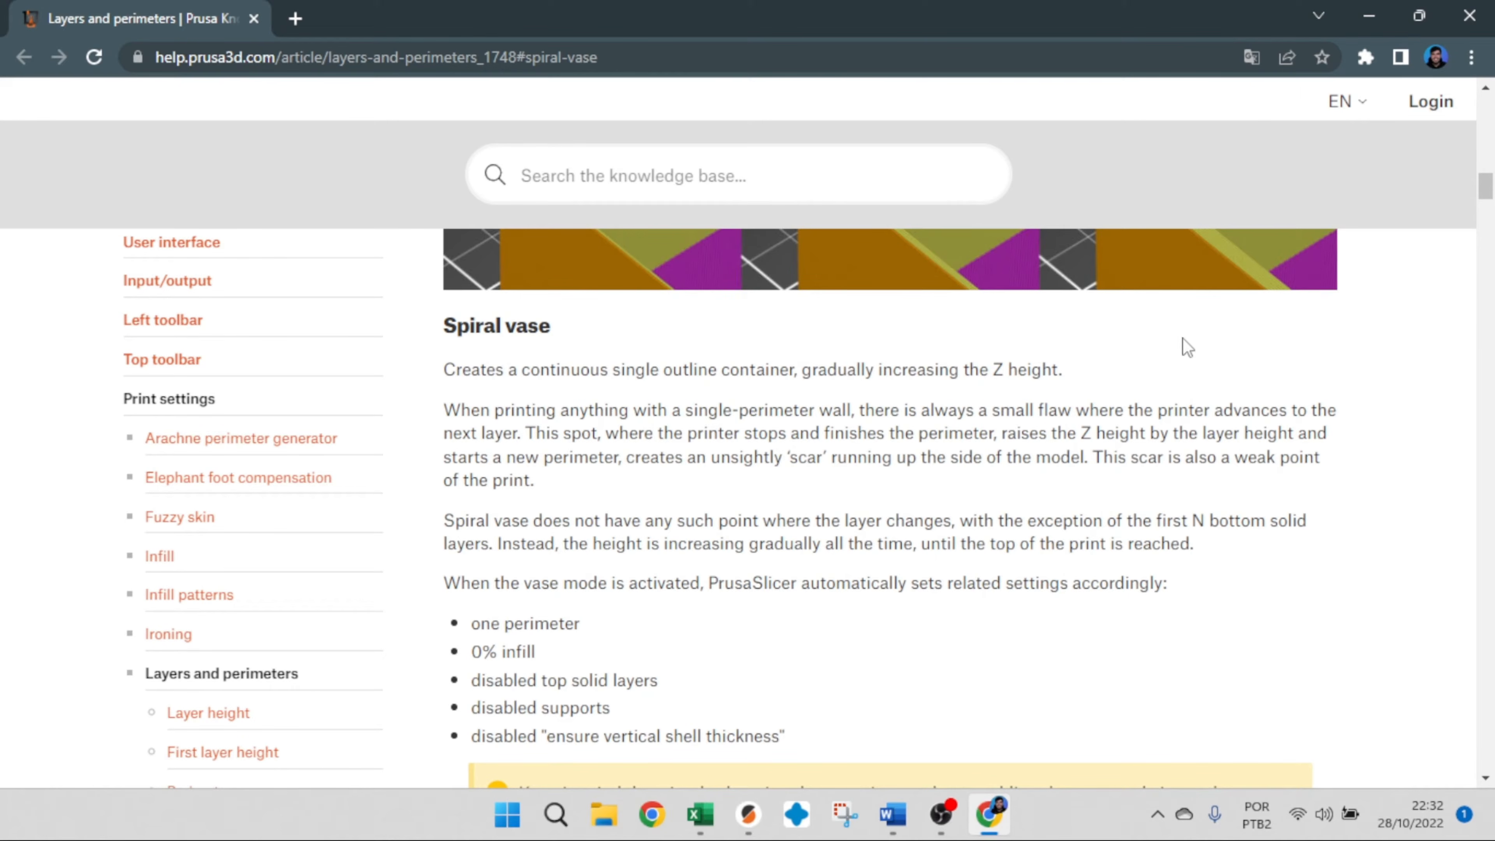
key(alt+Tab)
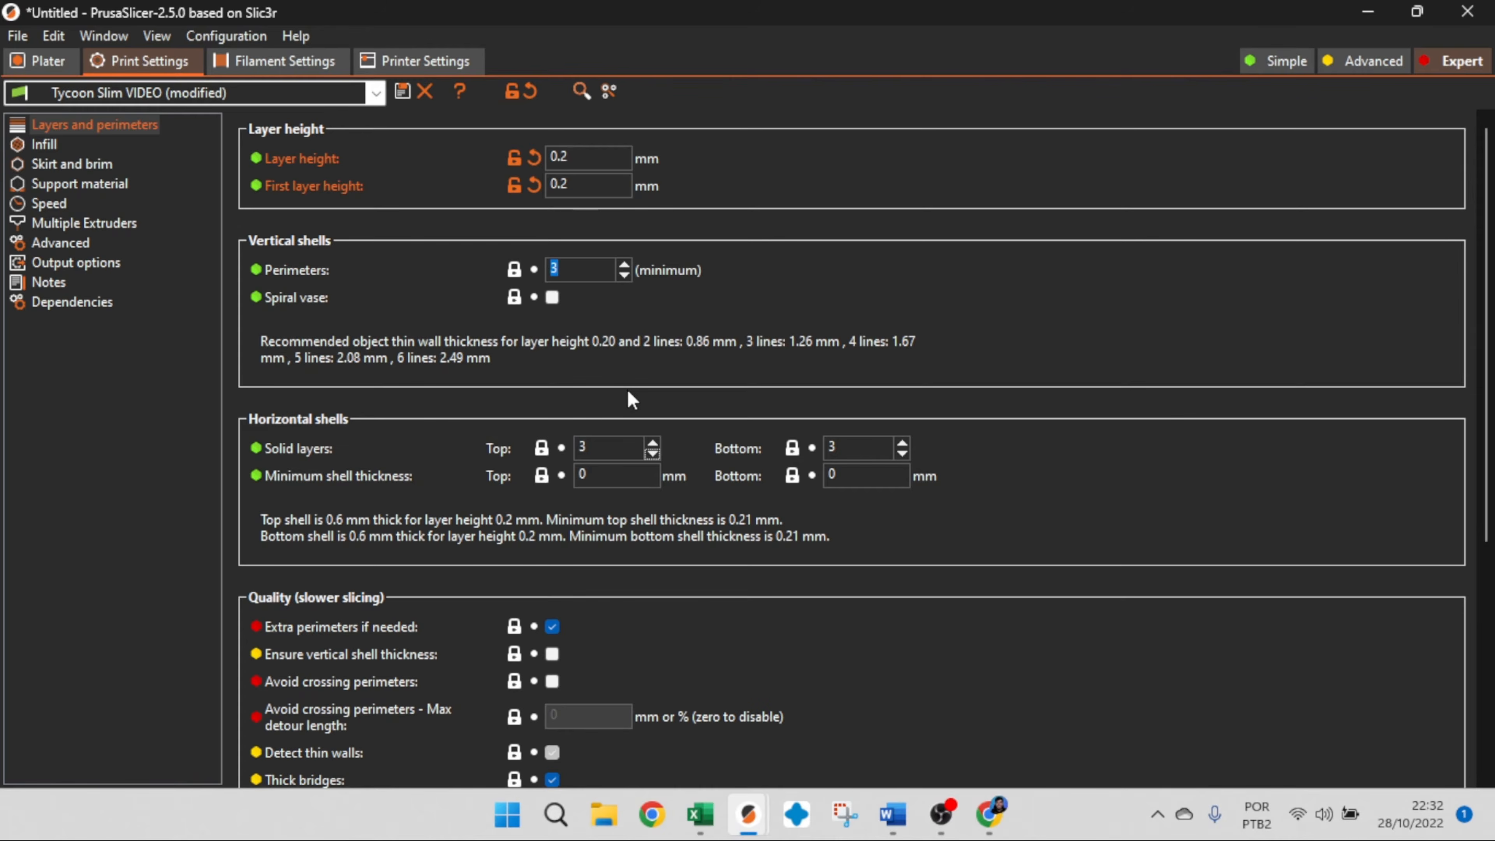
Set the horizontal shells to 6 top solid layers and 5 bottom solid layers
click(656, 444)
click(657, 445)
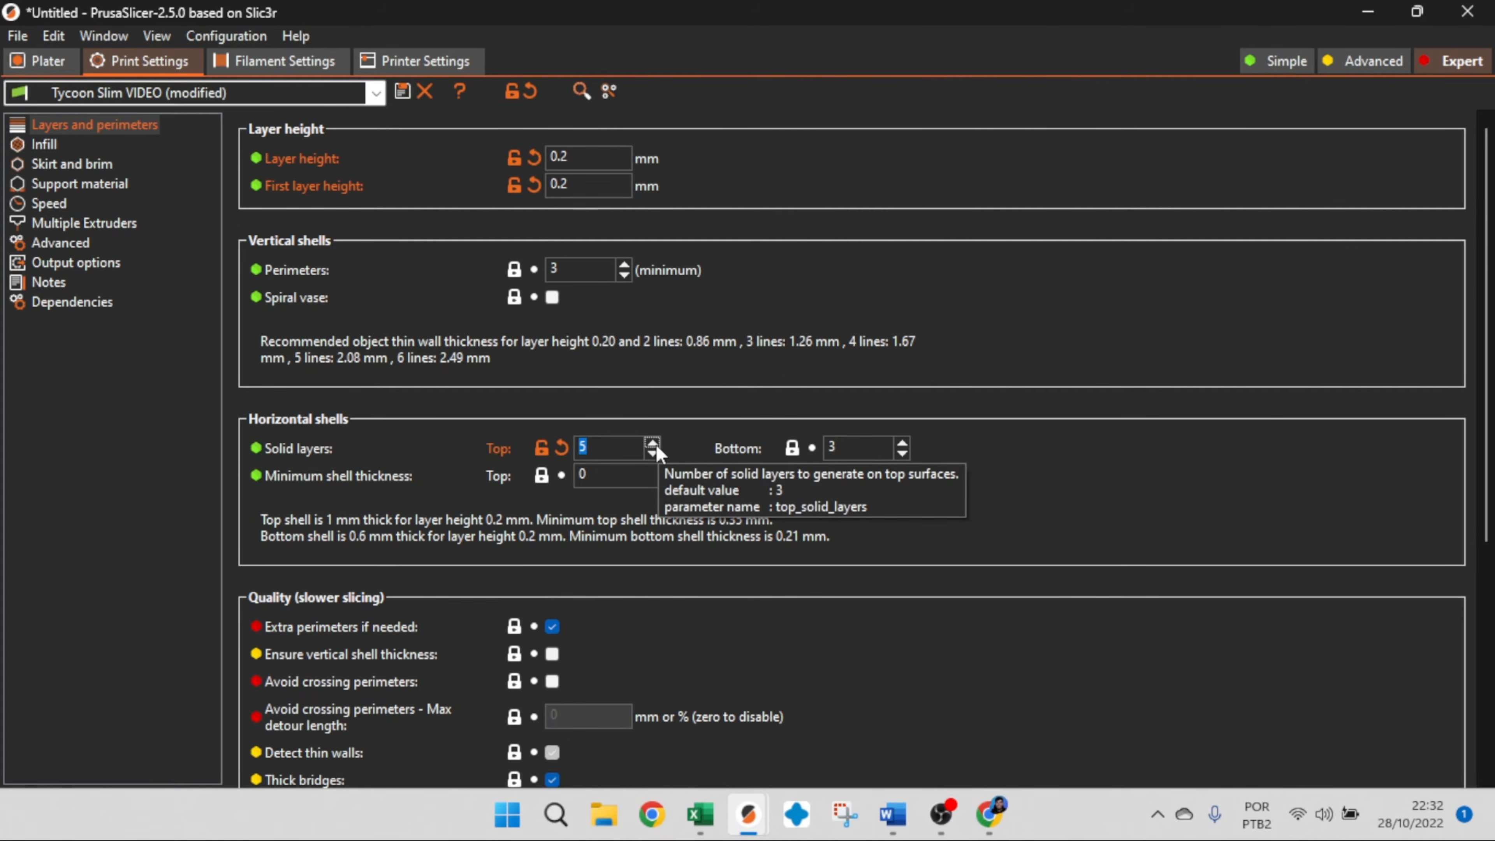
click(656, 446)
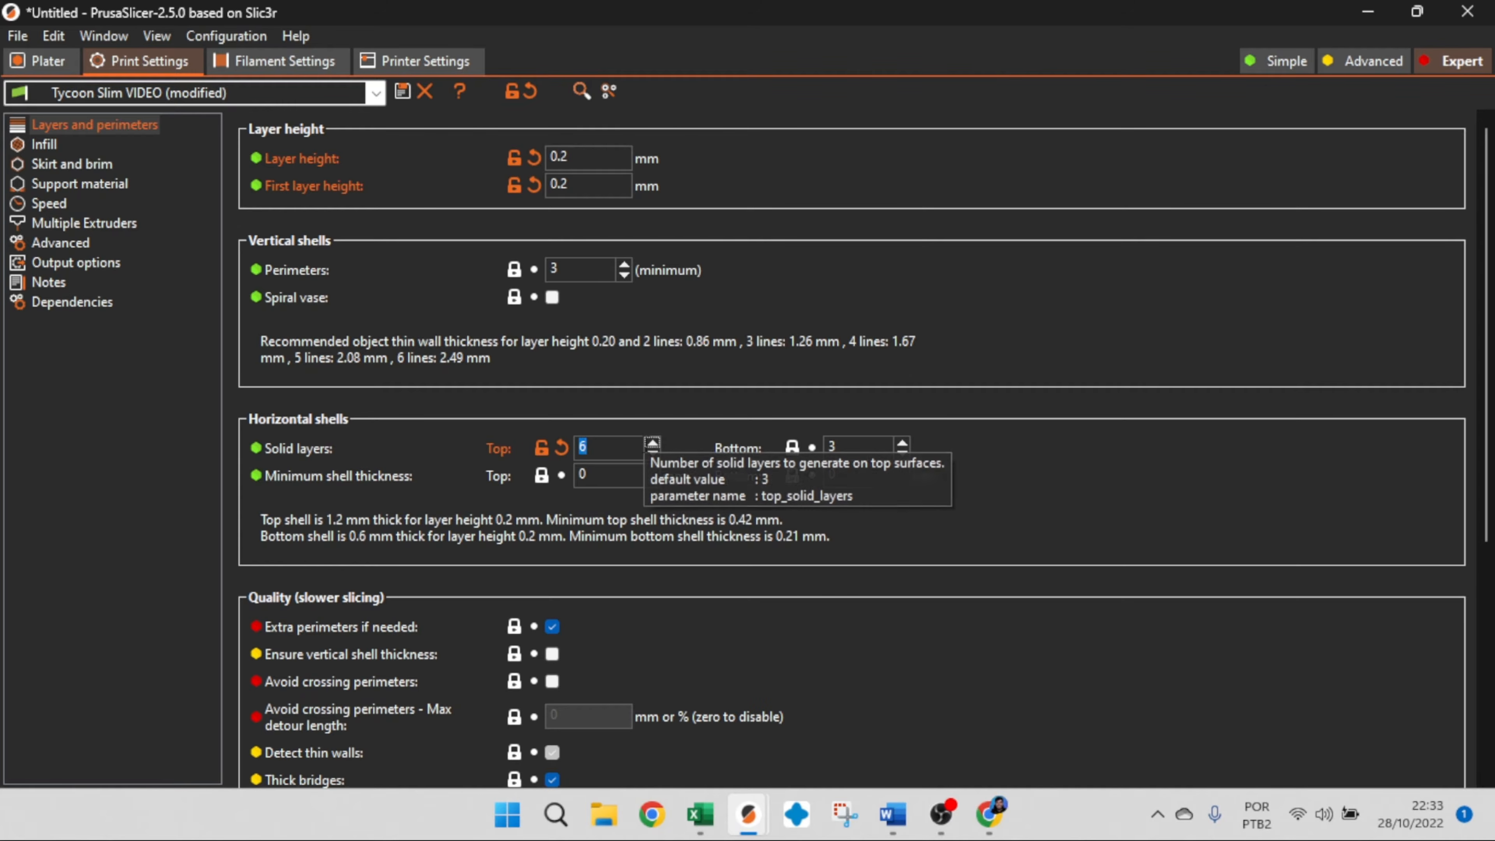
click(902, 442)
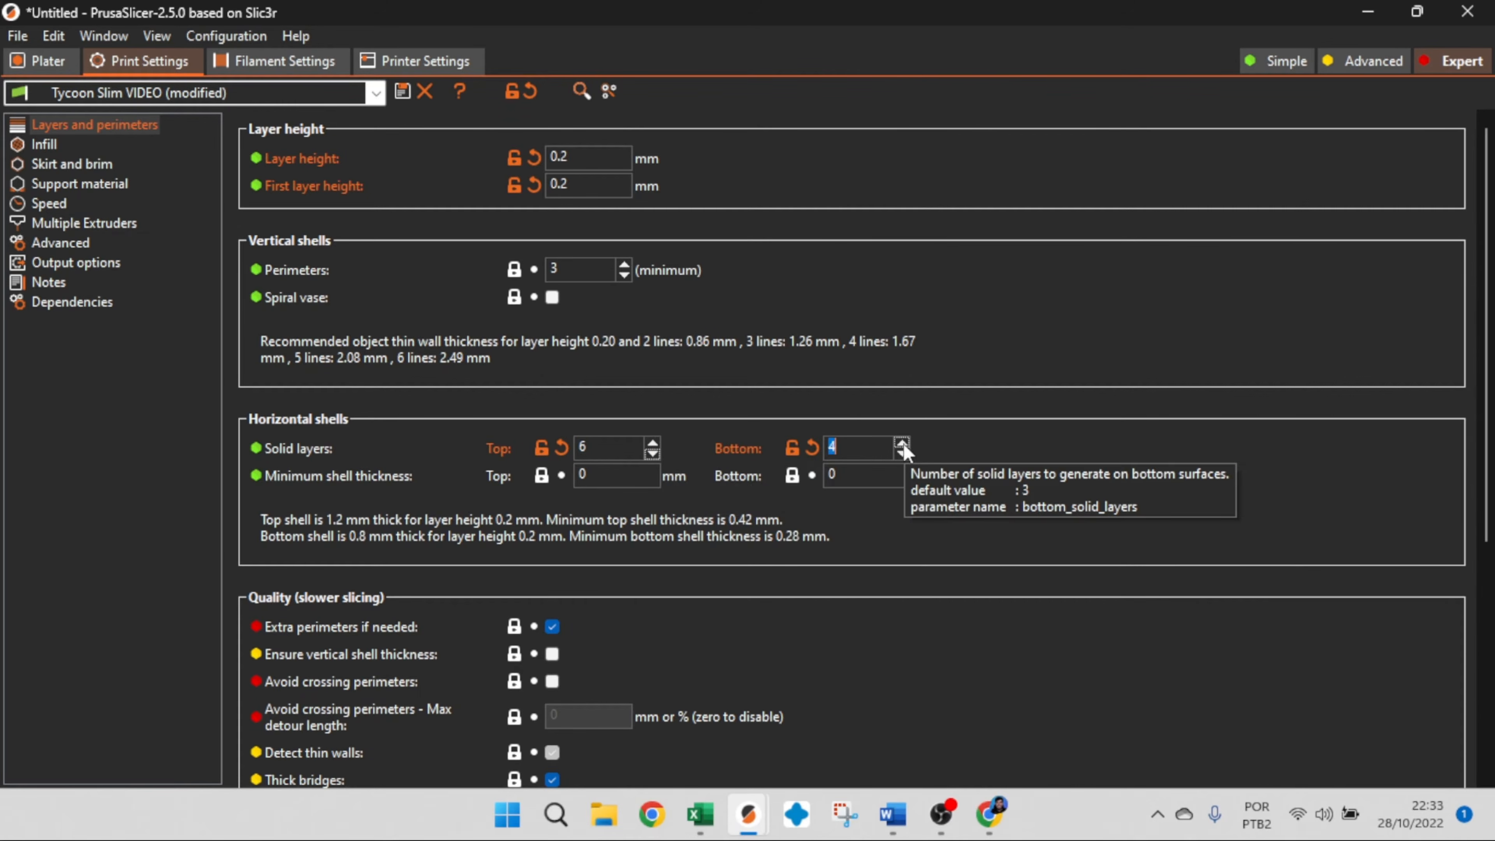
click(901, 443)
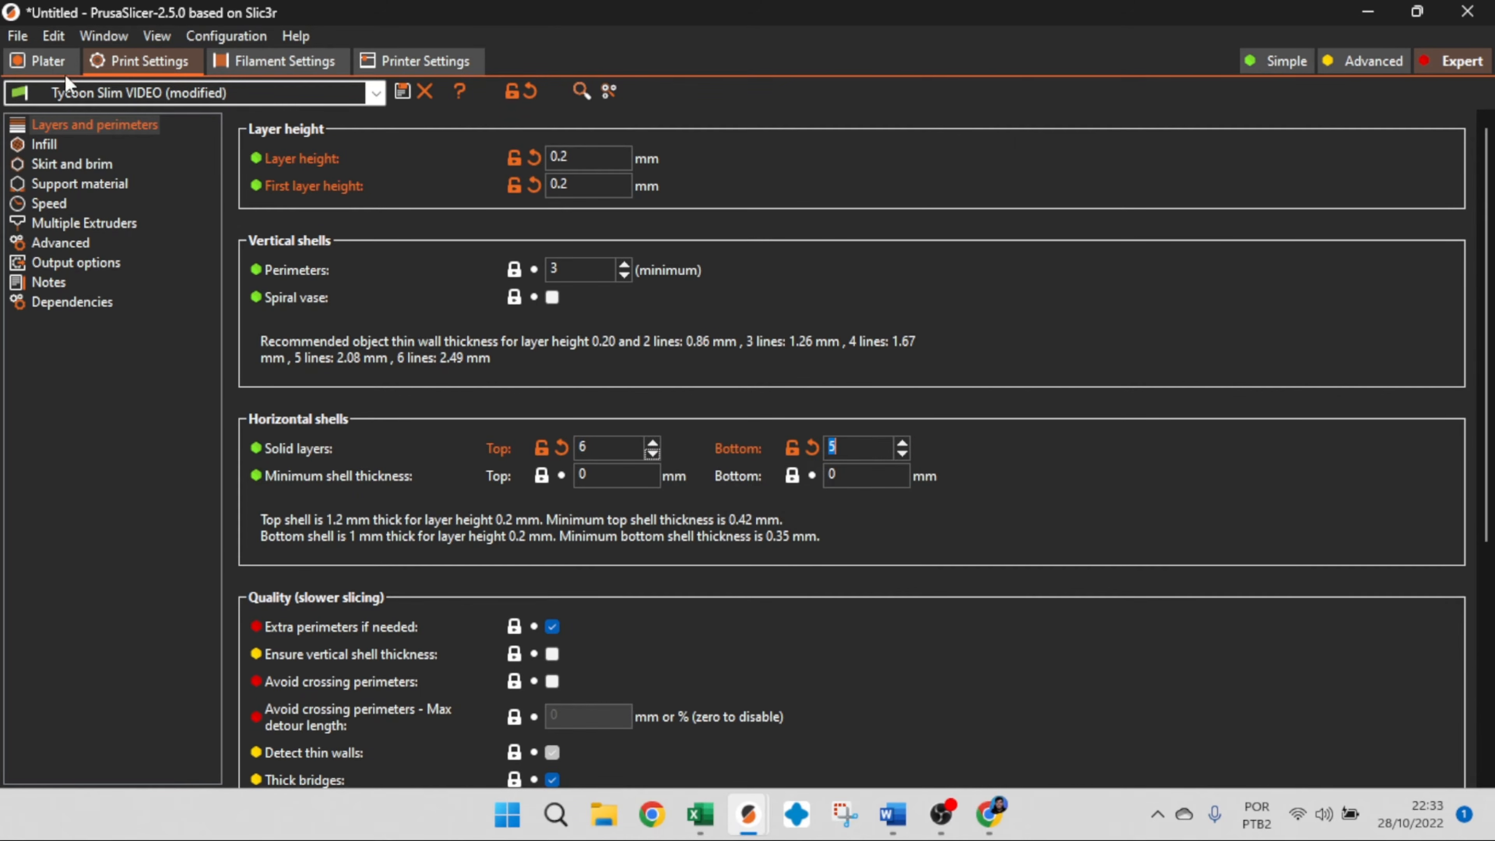
Slice the dragon model with the changed layer and shell settings
click(50, 62)
click(1266, 769)
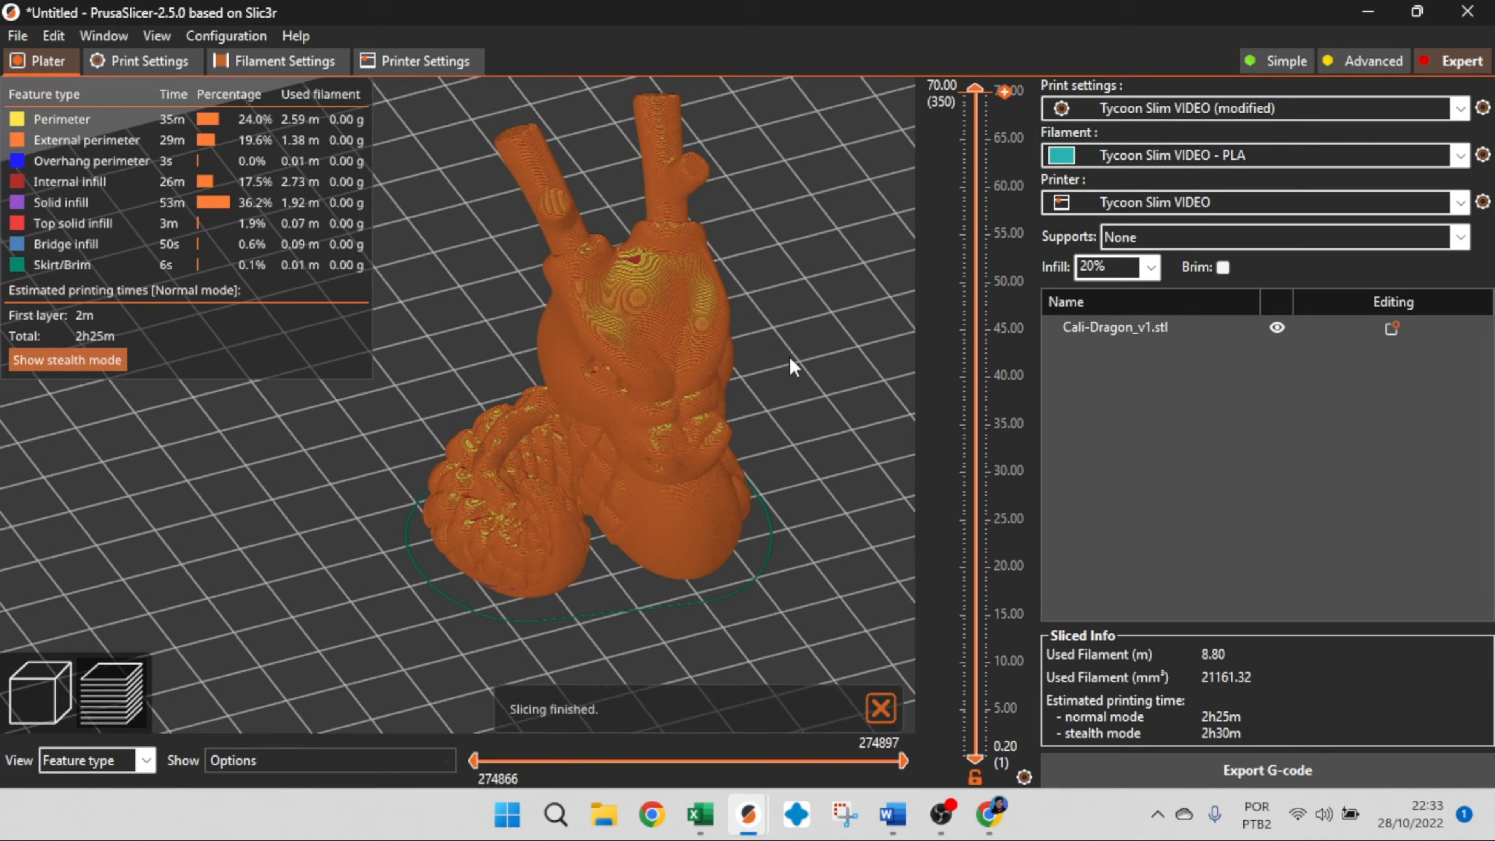
drag(789, 357, 725, 300)
click(150, 61)
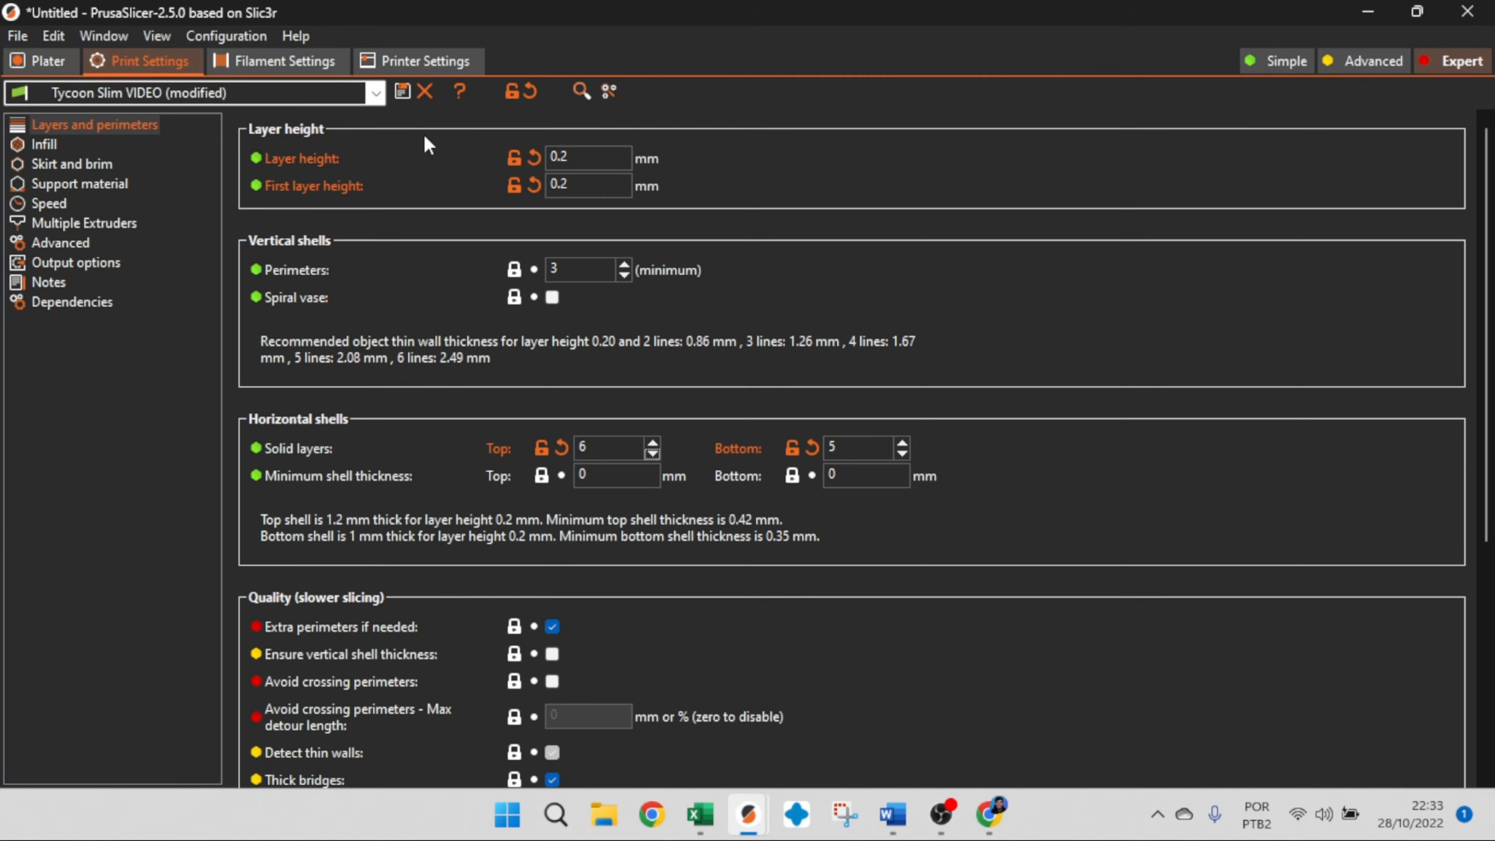
click(47, 61)
Cut the sliced preview down to the 28.60 mm height and examine the dragon's walls and infill up close
drag(977, 87, 1001, 482)
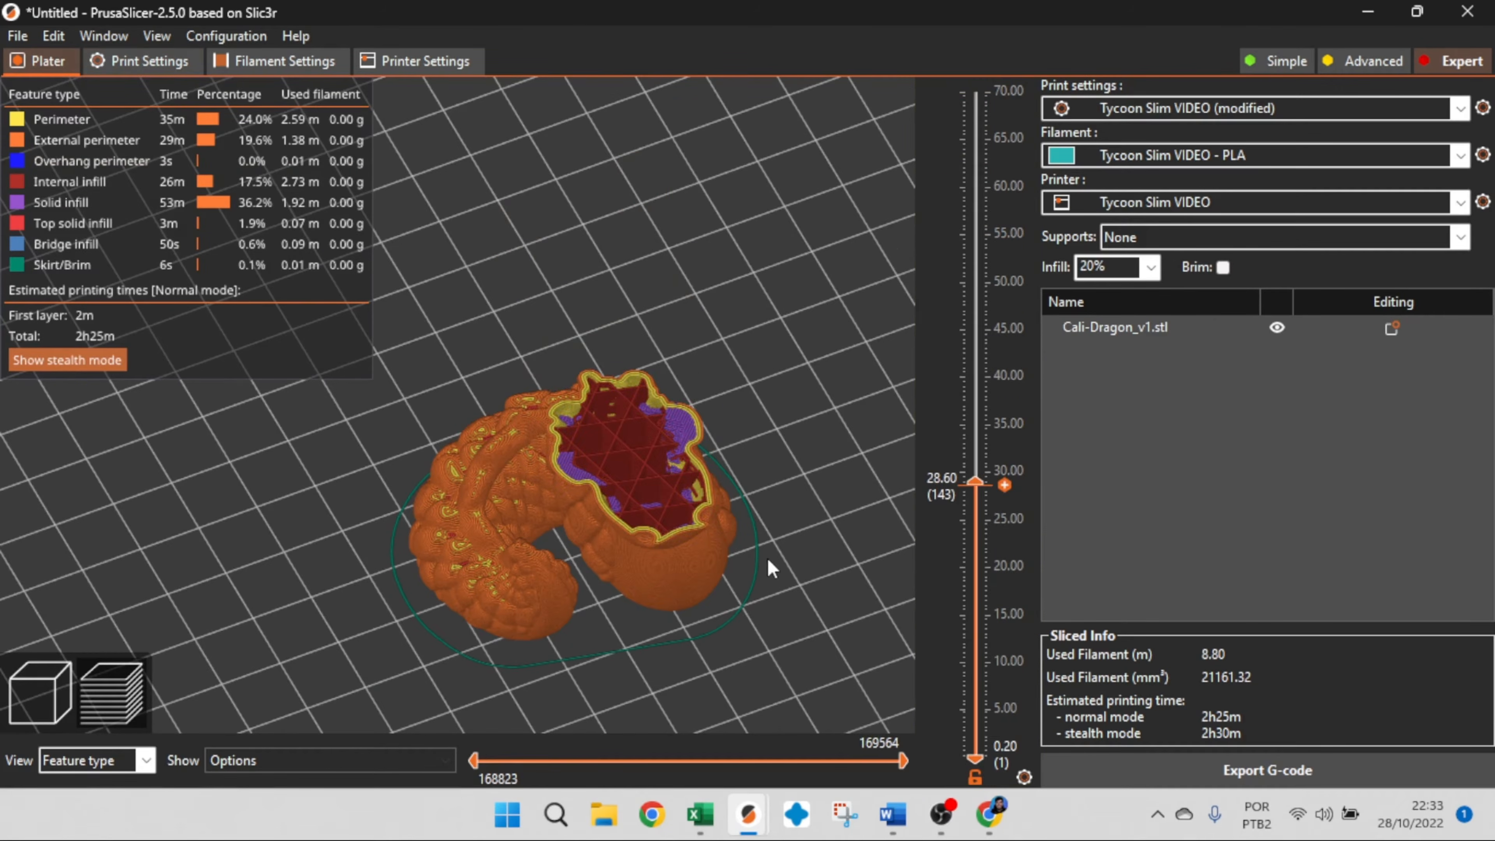
drag(767, 559, 785, 499)
scroll(691, 510, up, 10)
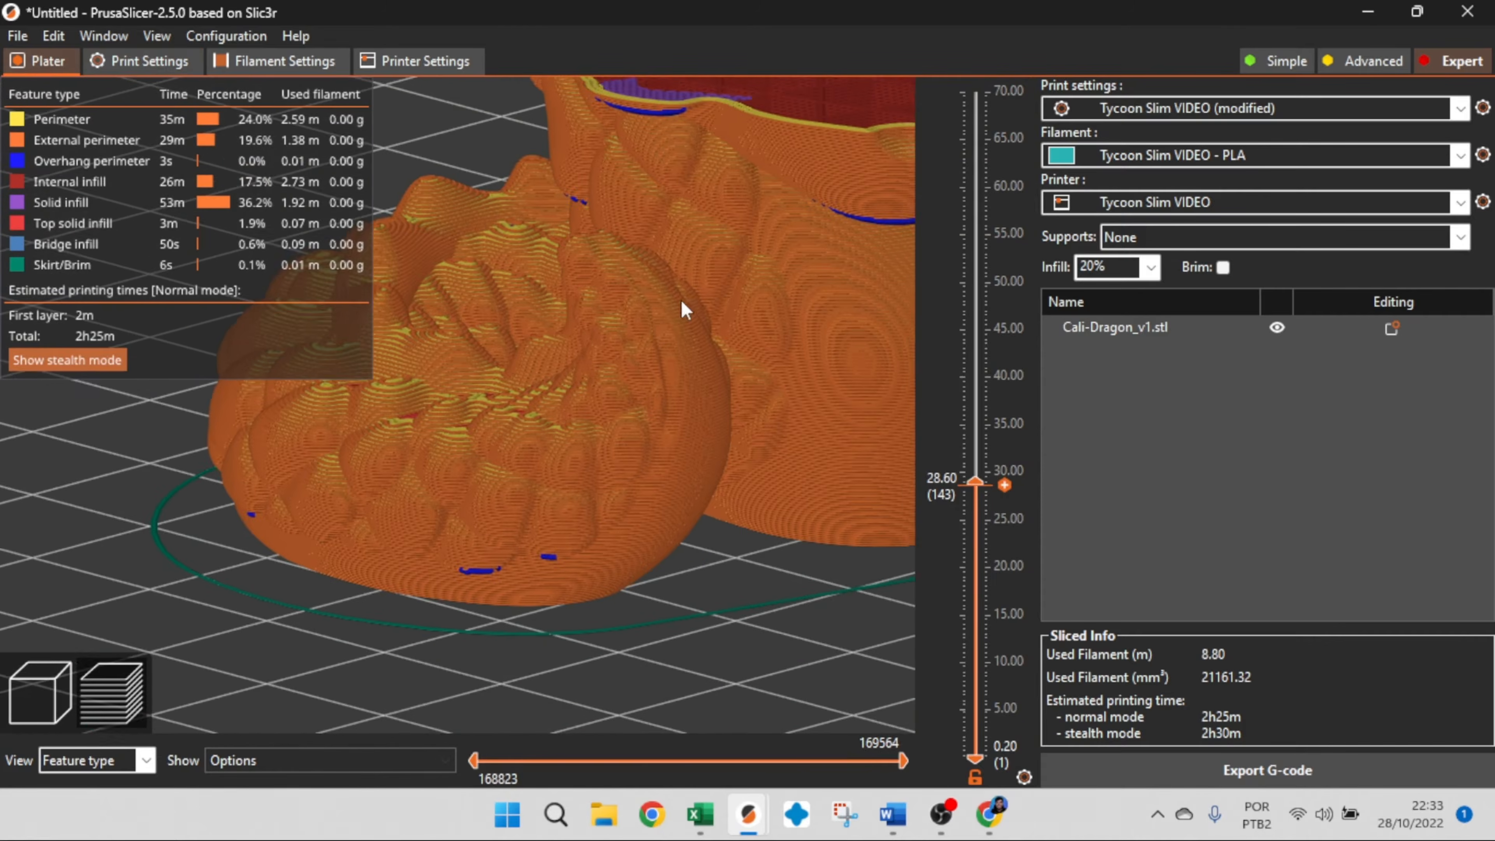
right_drag(587, 452, 574, 470)
Lower the preview to the first layer and step through the lowest layers to examine the bottom solid layers and the start of the infill
drag(977, 490, 975, 757)
scroll(748, 530, up, 5)
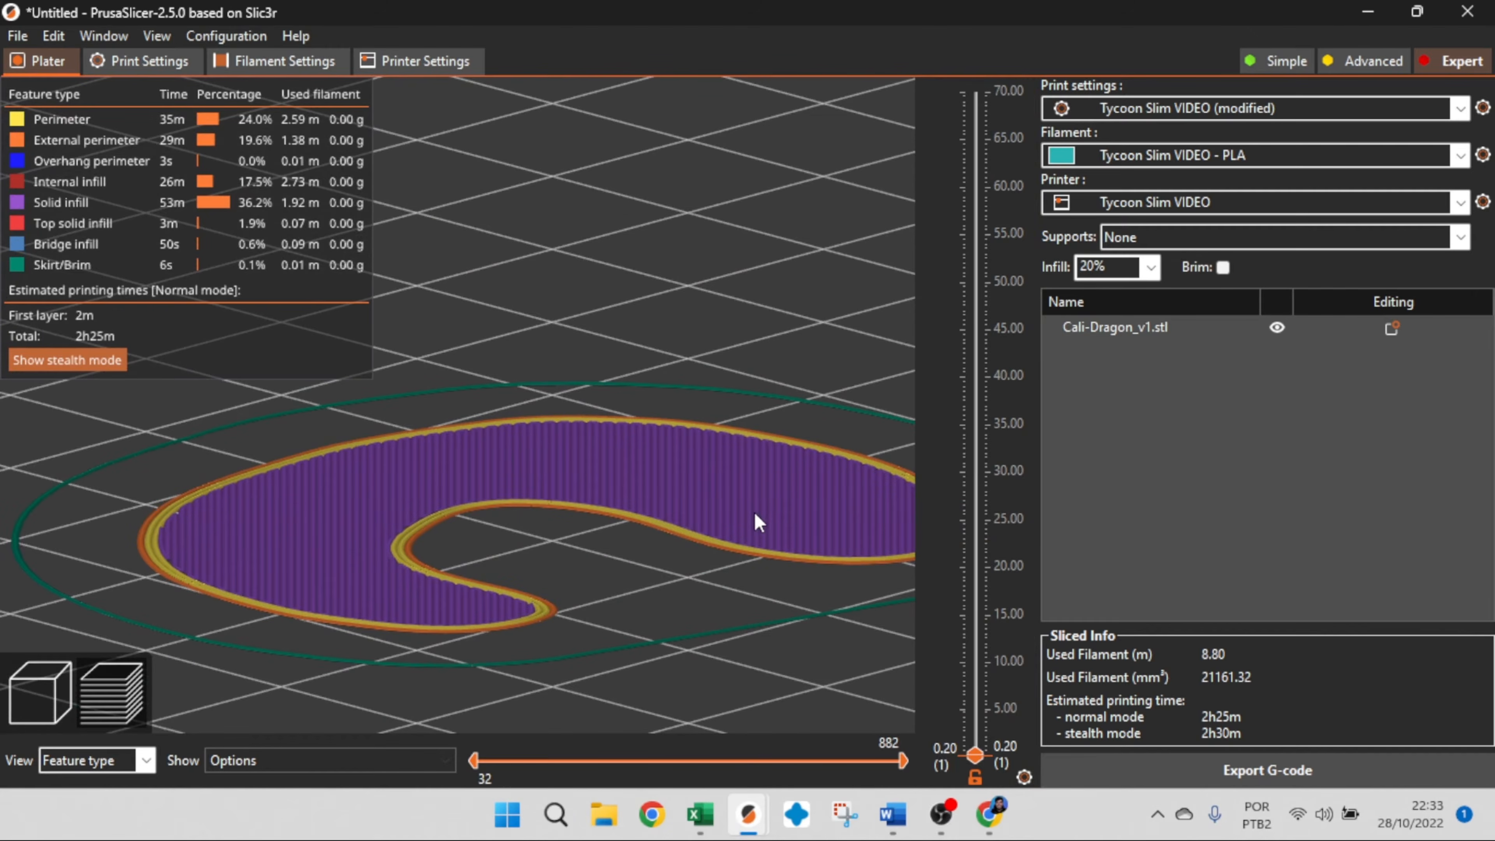
key(Up)
key(Down)
key(Up)
key(Down)
key(Up)
key(Up)
key(Up)
key(Up)
key(Down)
key(Down)
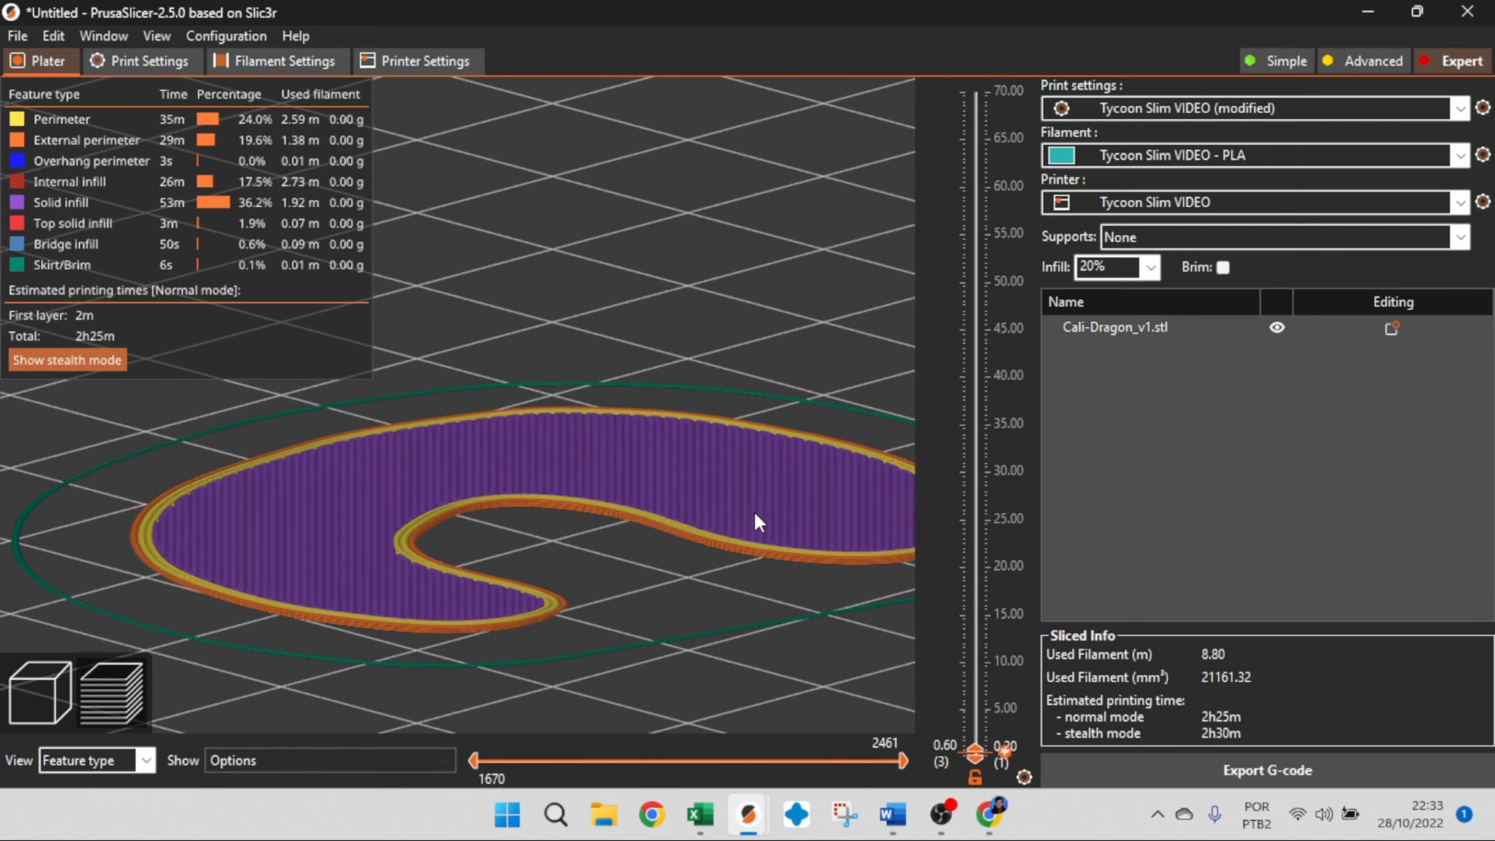
key(Up)
key(Up)
key(Up)
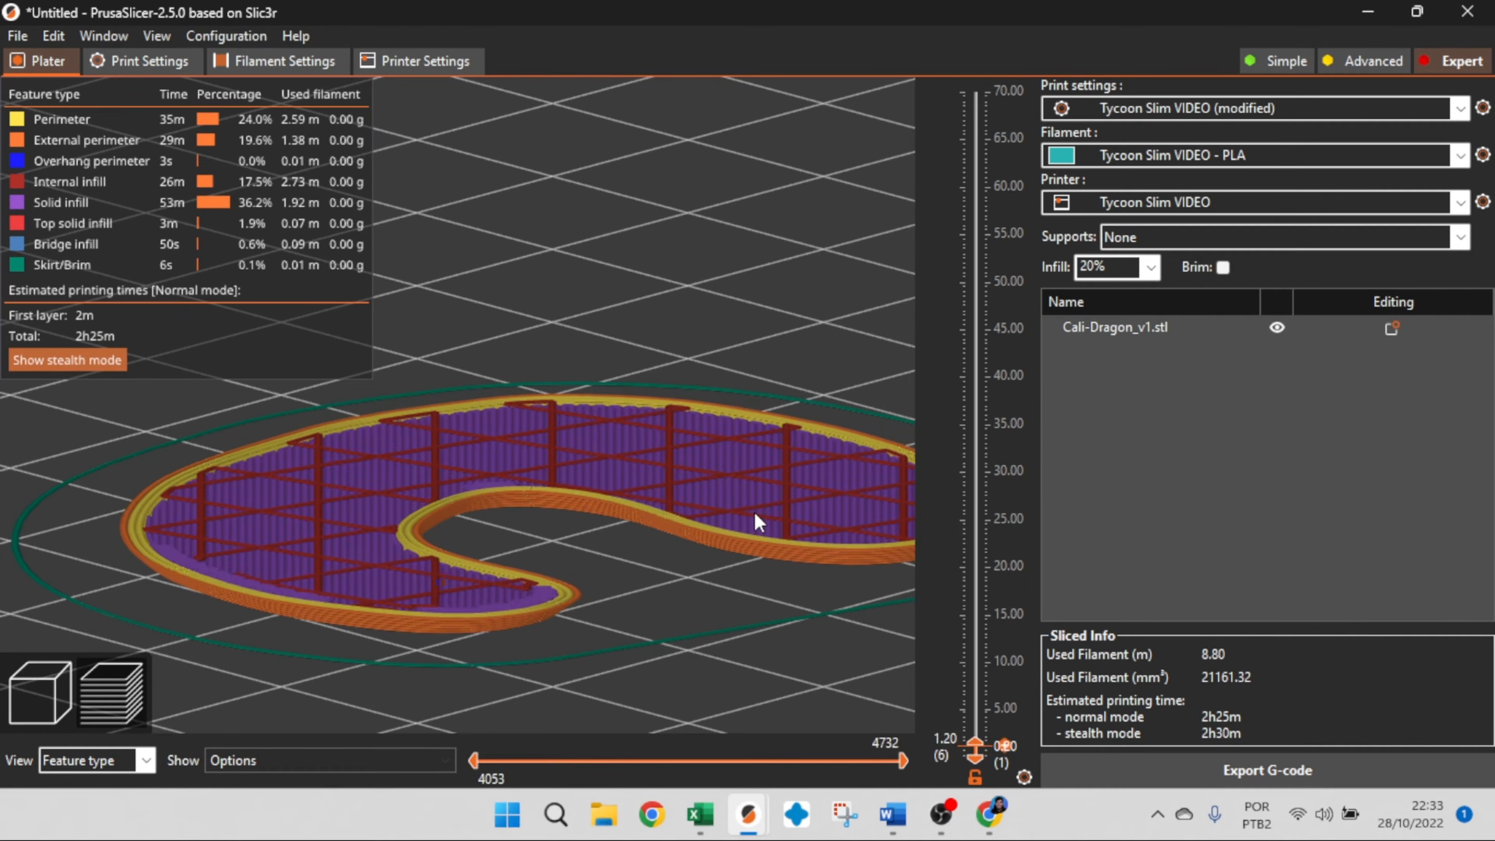
key(Down)
key(Down)
key(Down)
key(Down)
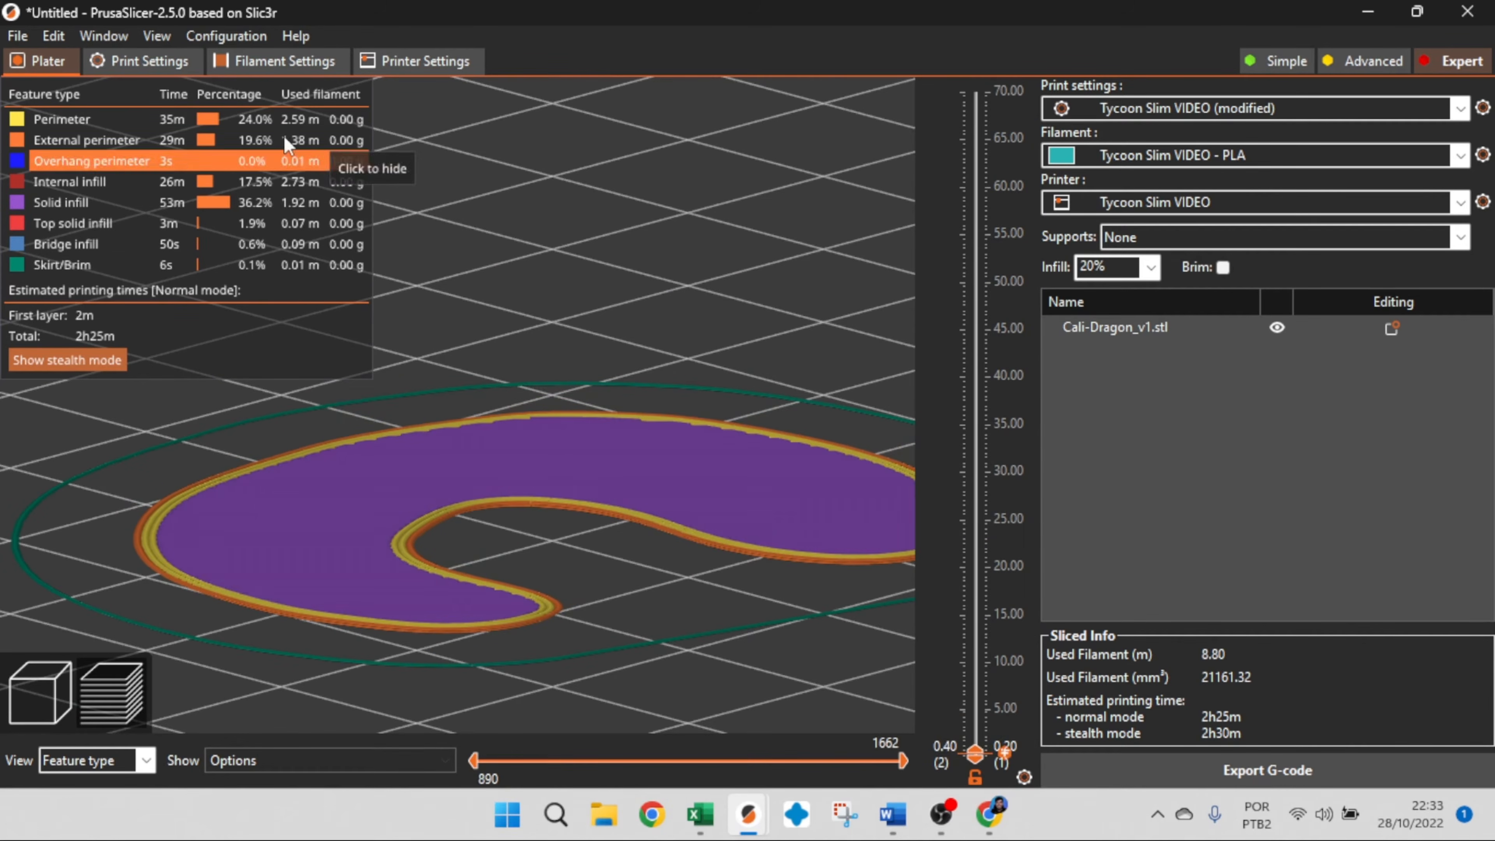
Examine the perimeter lines of the second layer up close, winding its toolpath back to move 1306
click(142, 60)
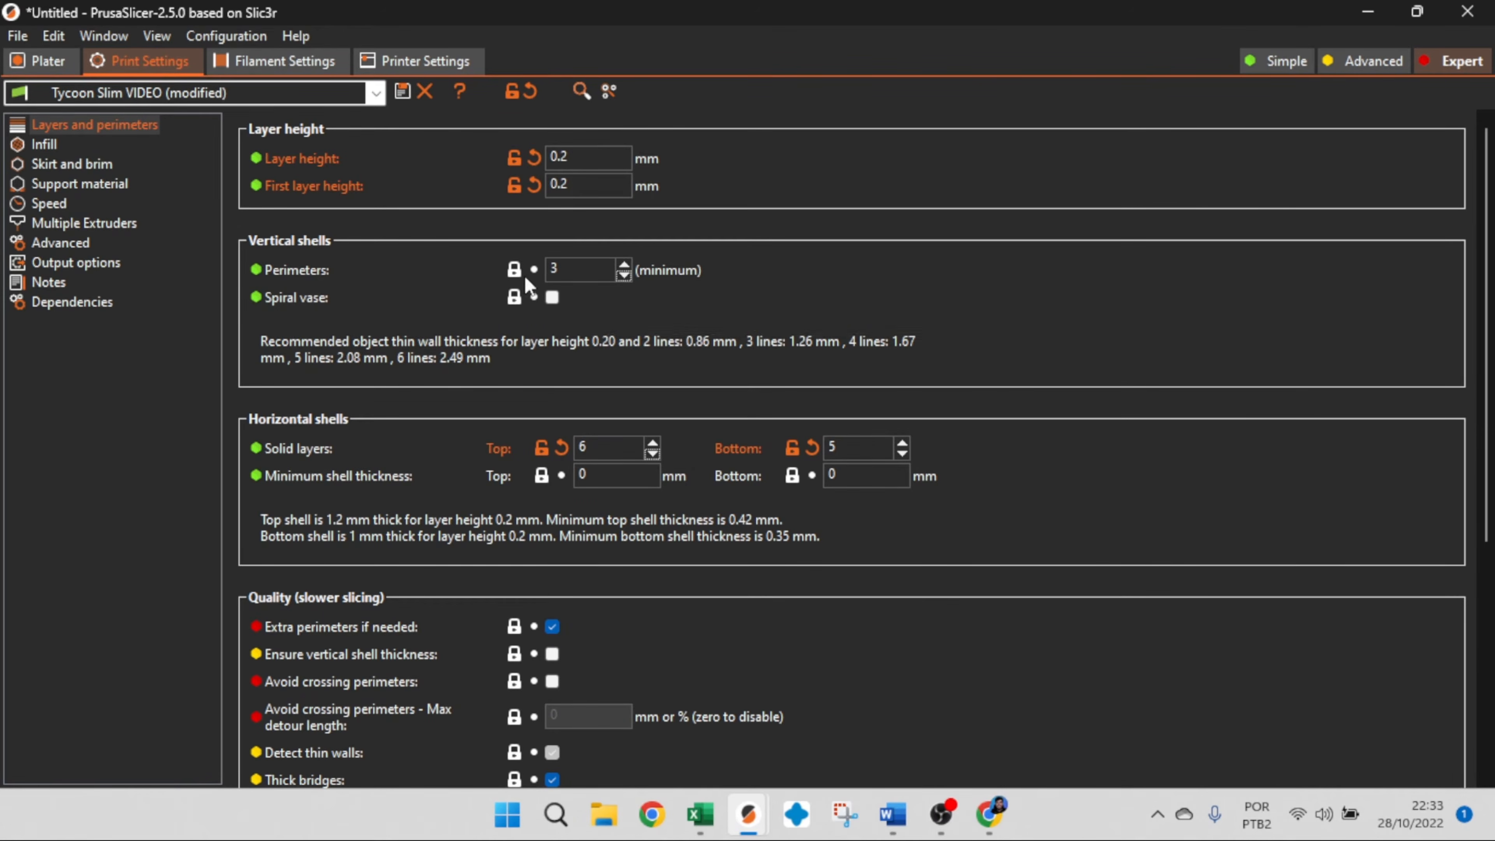
click(63, 58)
scroll(597, 341, up, 10)
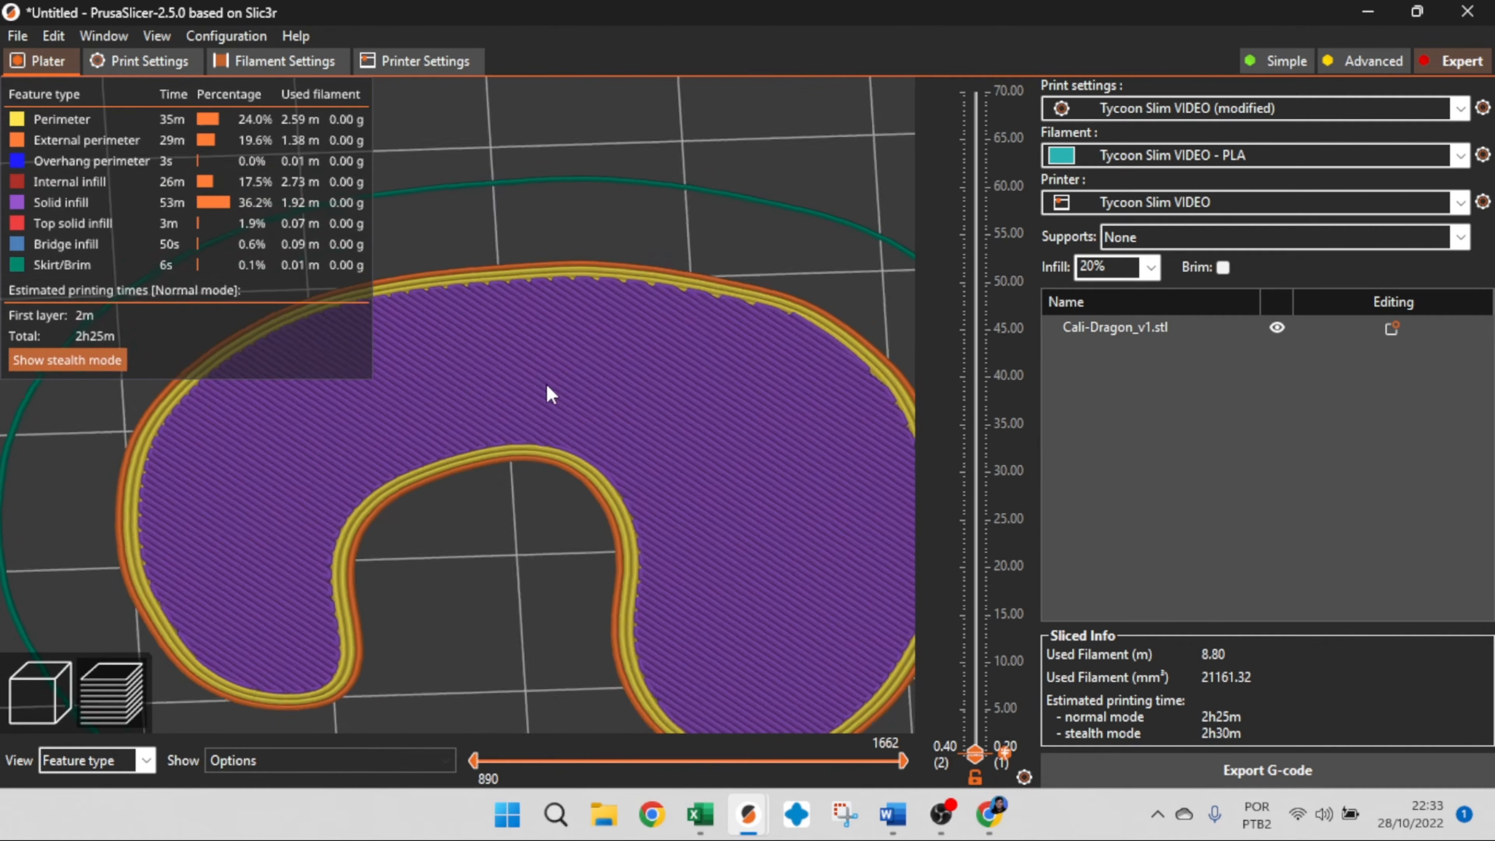
right_drag(870, 377, 664, 377)
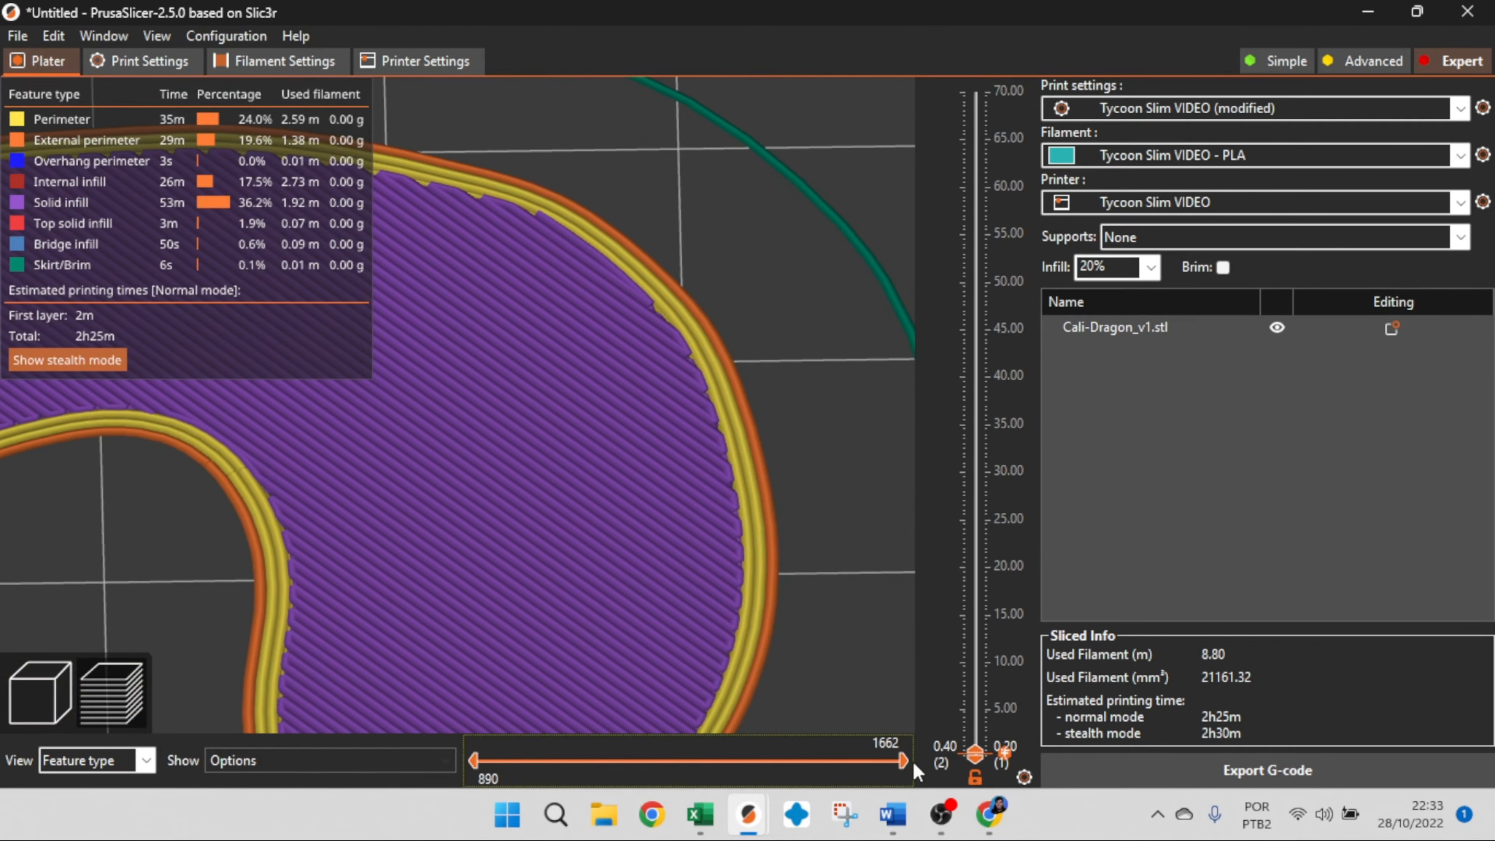
drag(843, 771, 700, 704)
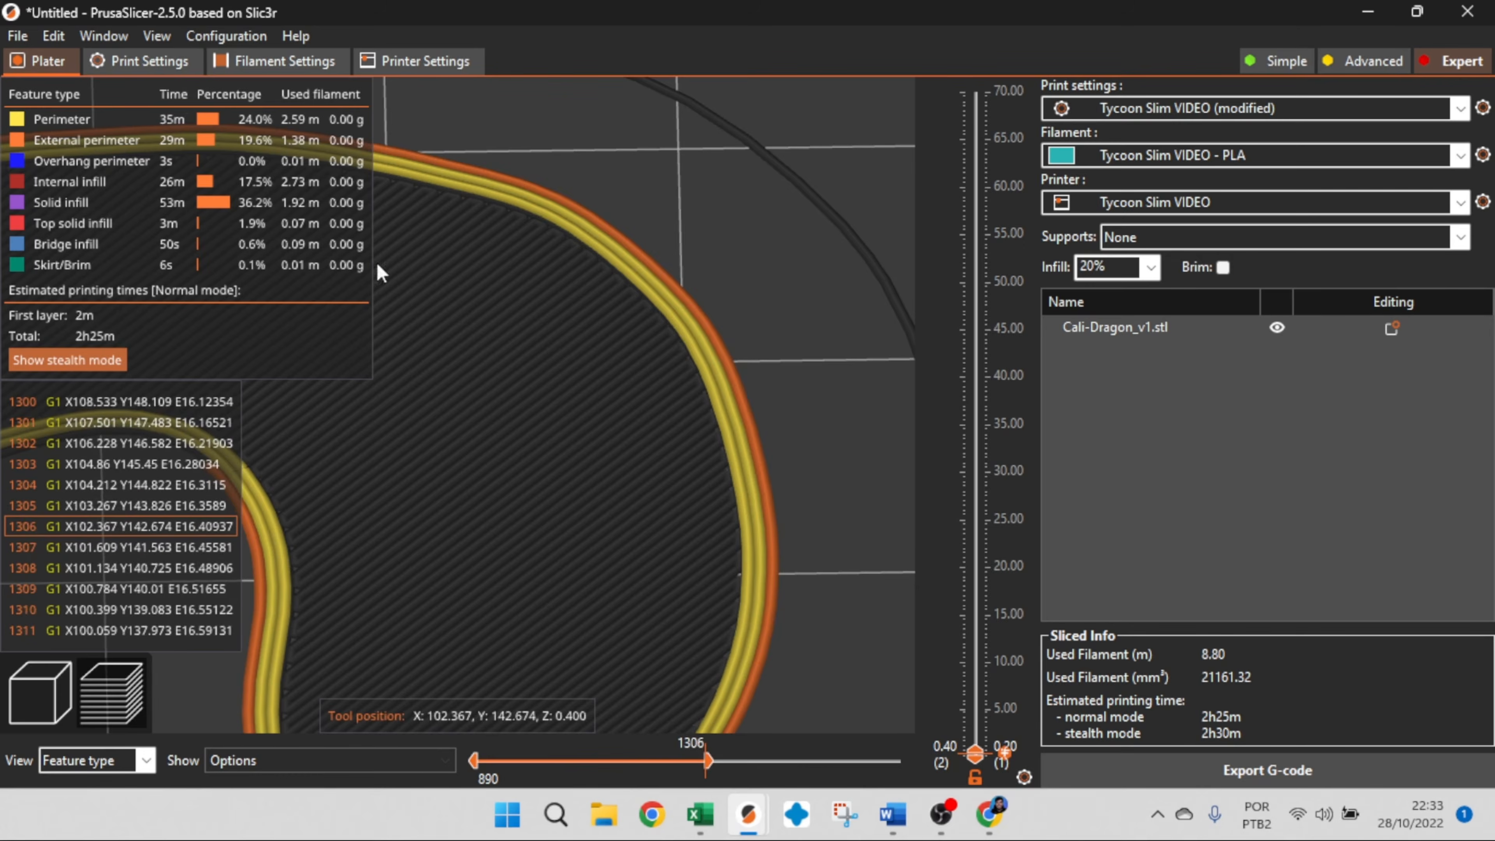
Increase the number of perimeters to 5 and slice the dragon model again
click(169, 63)
click(624, 263)
click(624, 263)
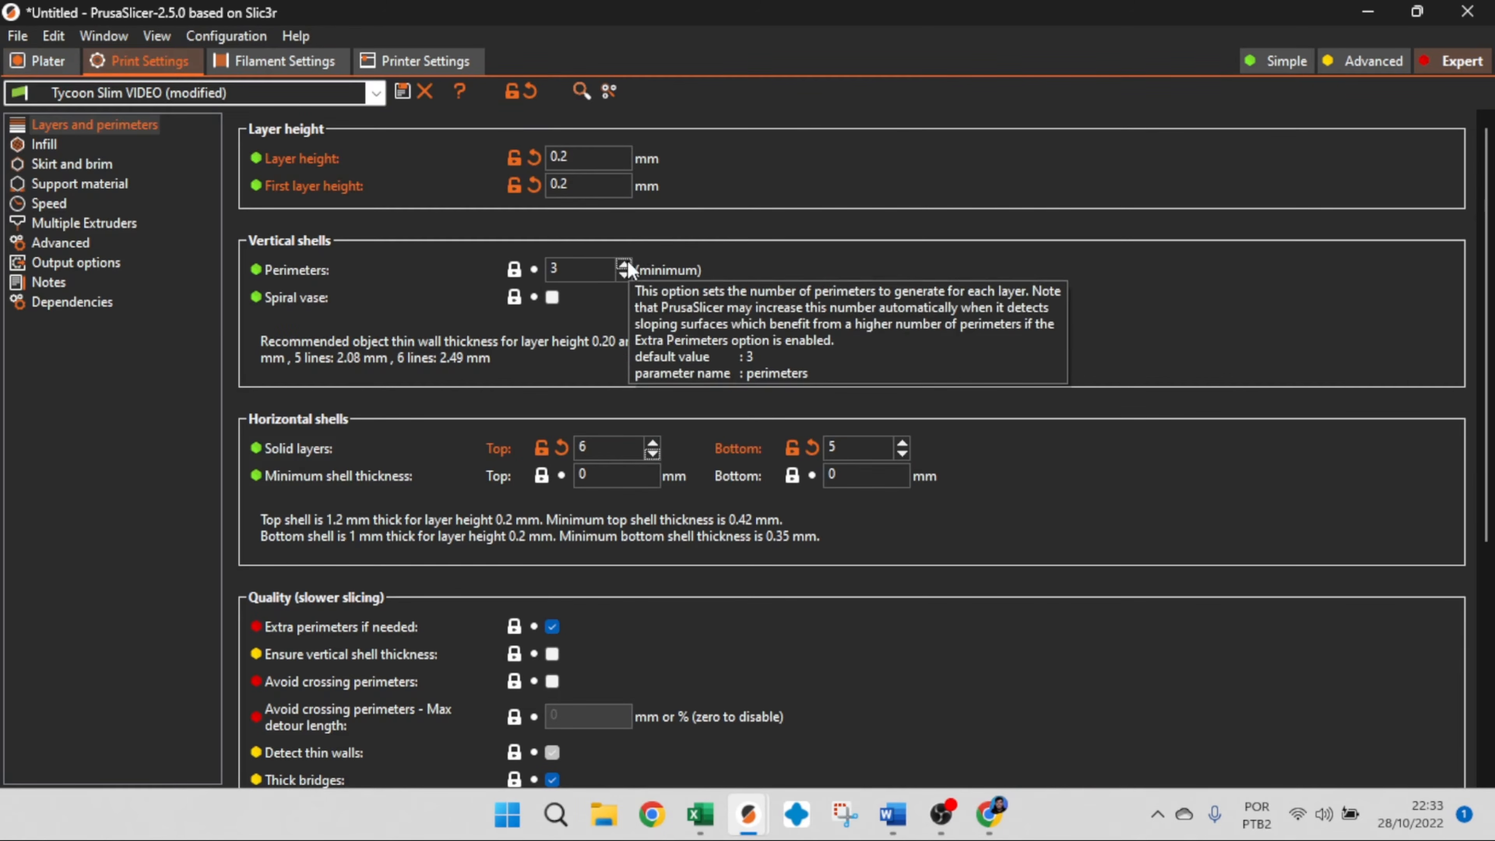
click(42, 63)
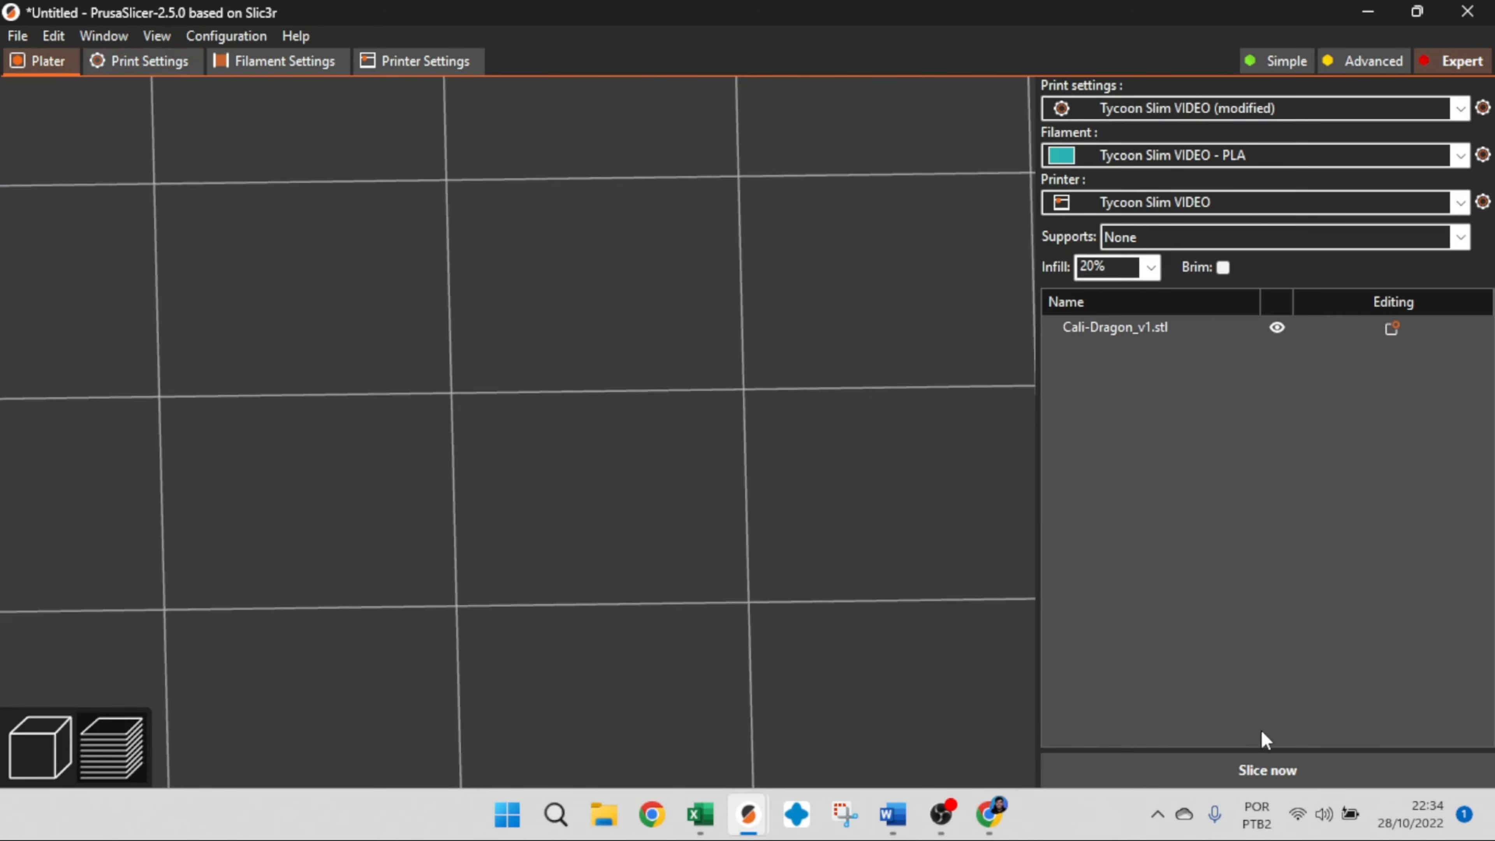
click(1265, 765)
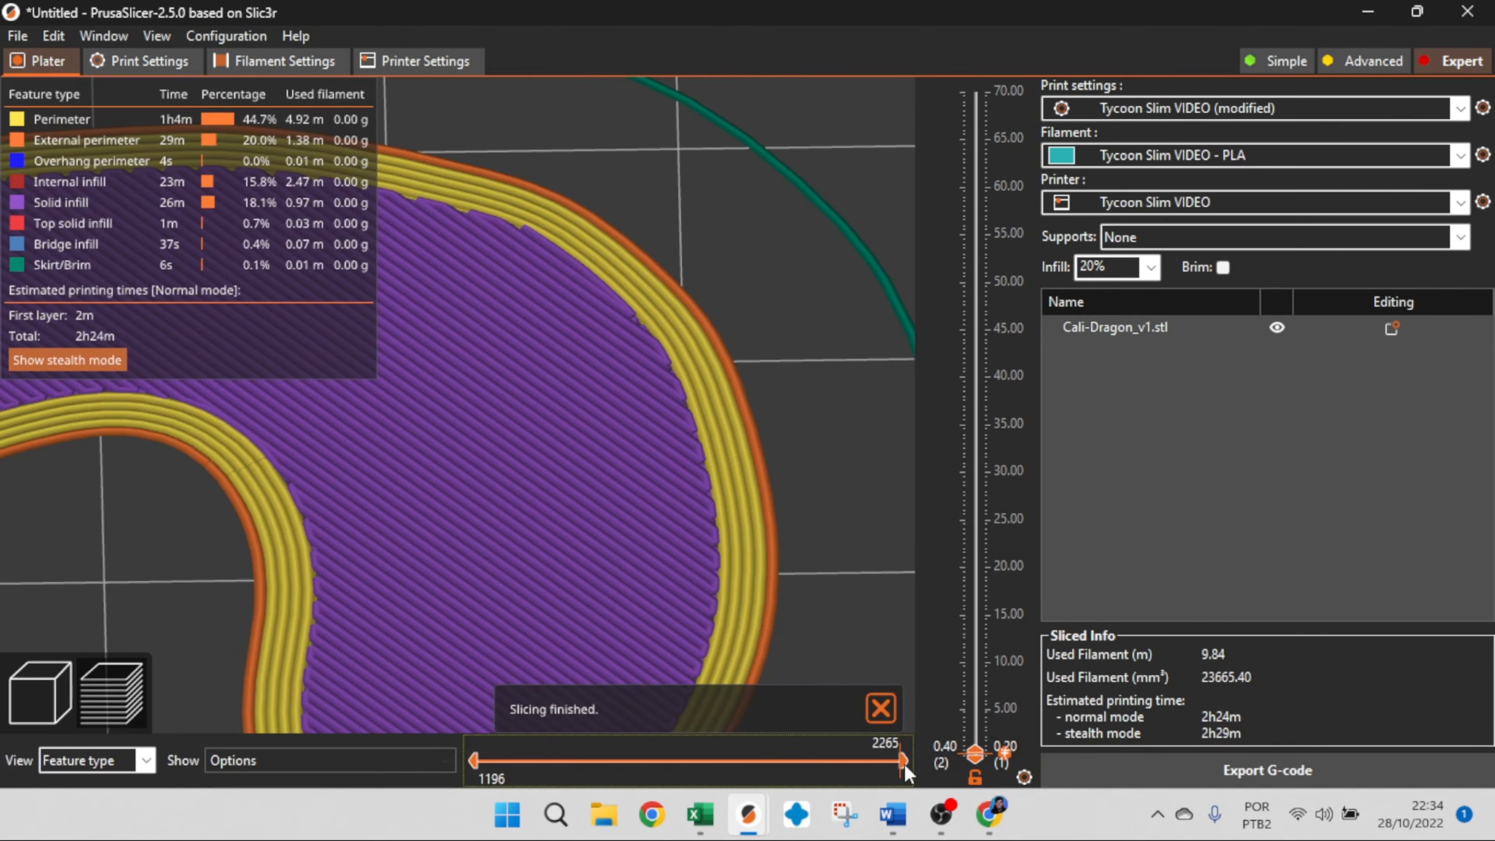
Wind the second layer's toolpath back to move 2012 to examine its perimeters, and review the layer and perimeter settings
mouse_move(903, 761)
mouse_down()
mouse_move(640, 760)
mouse_move(801, 760)
mouse_up()
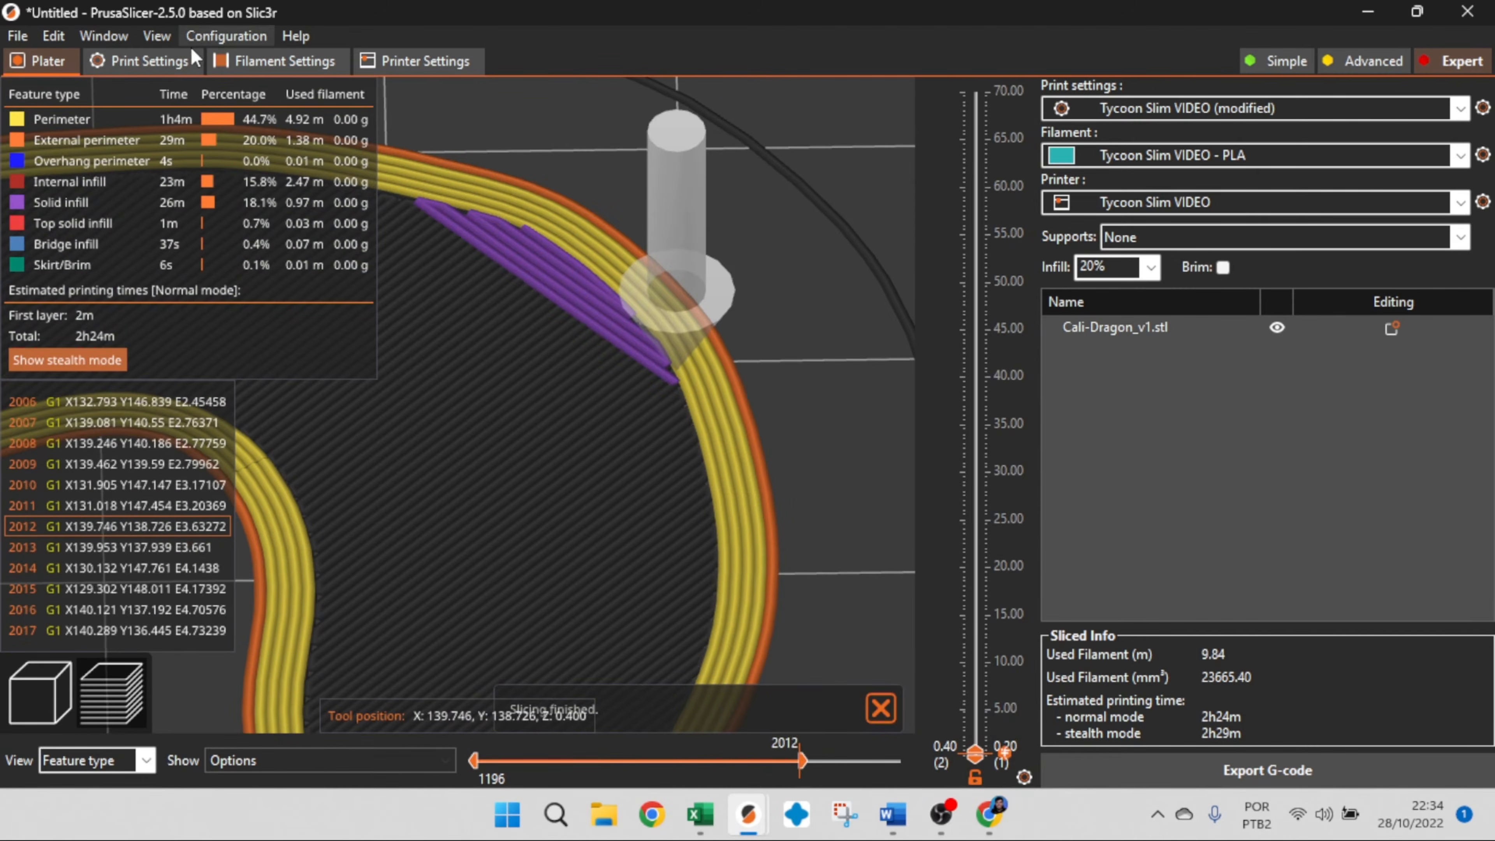
click(189, 60)
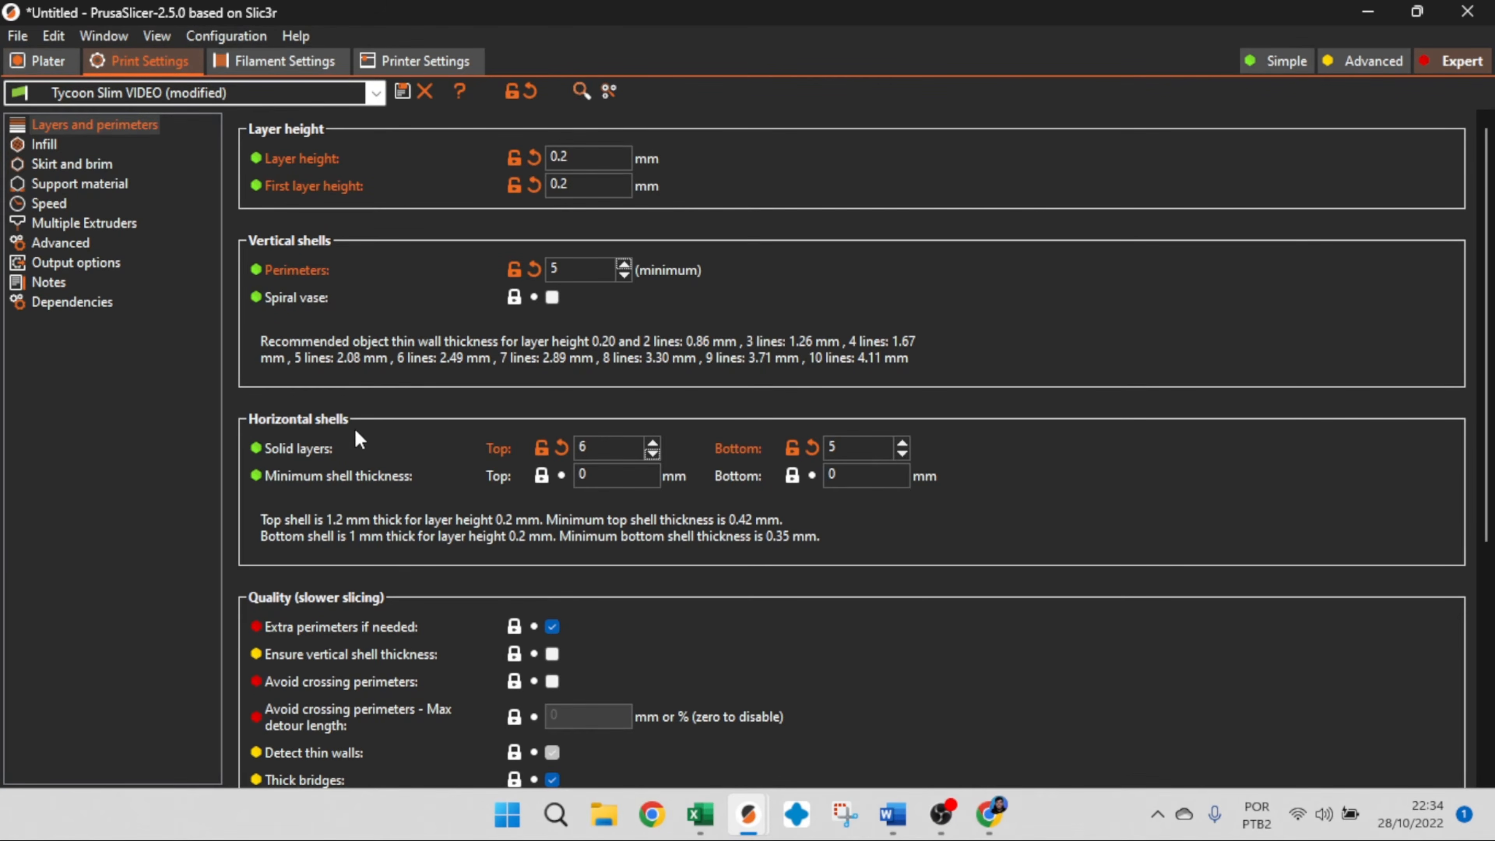
click(76, 67)
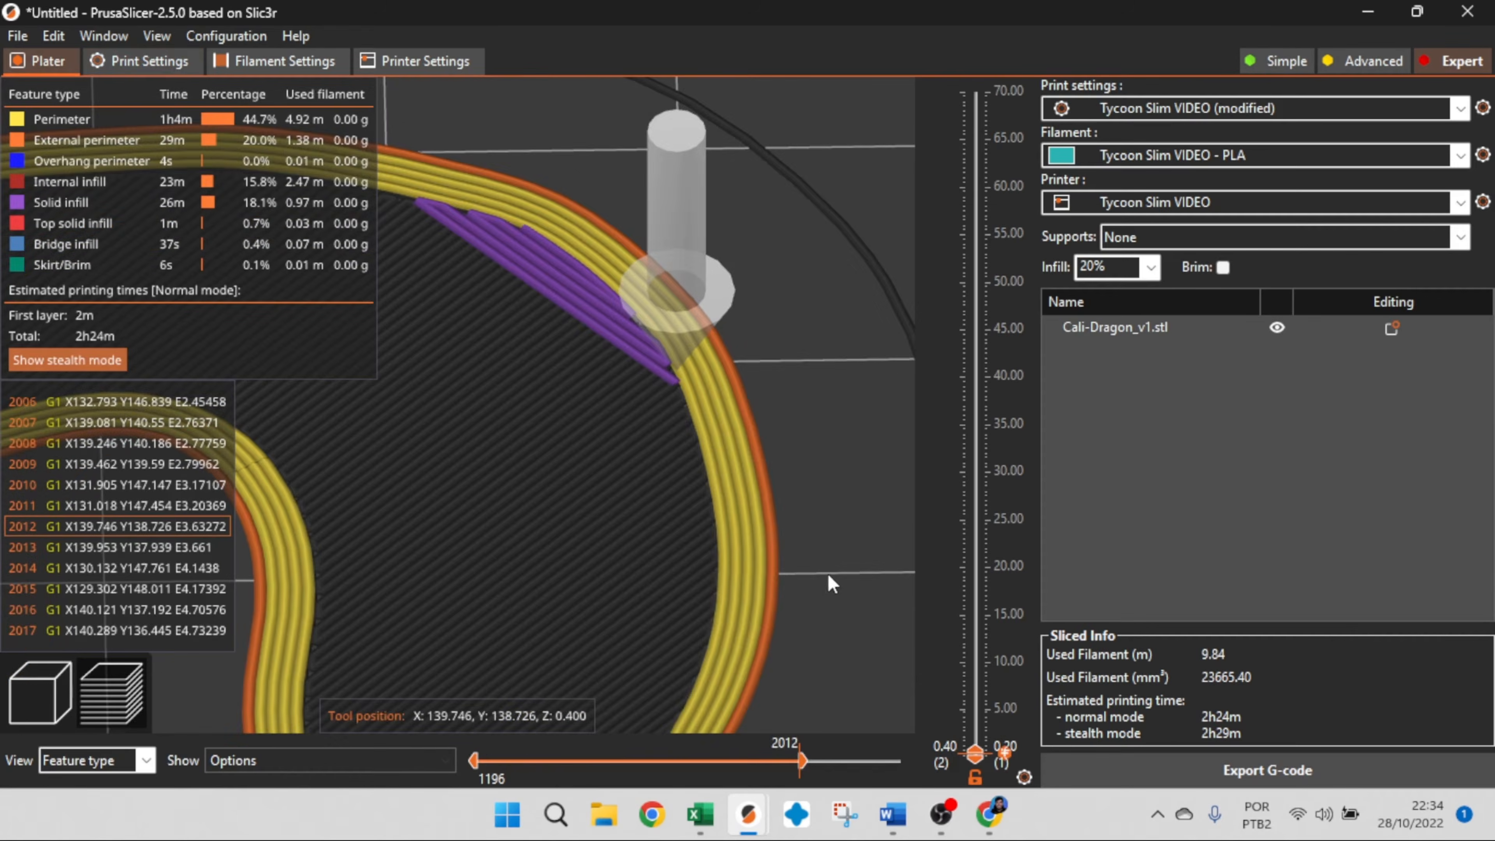
Raise the sliced preview to the 3.60 mm height and examine the dragon's walls and infill at an angle
drag(828, 574, 836, 494)
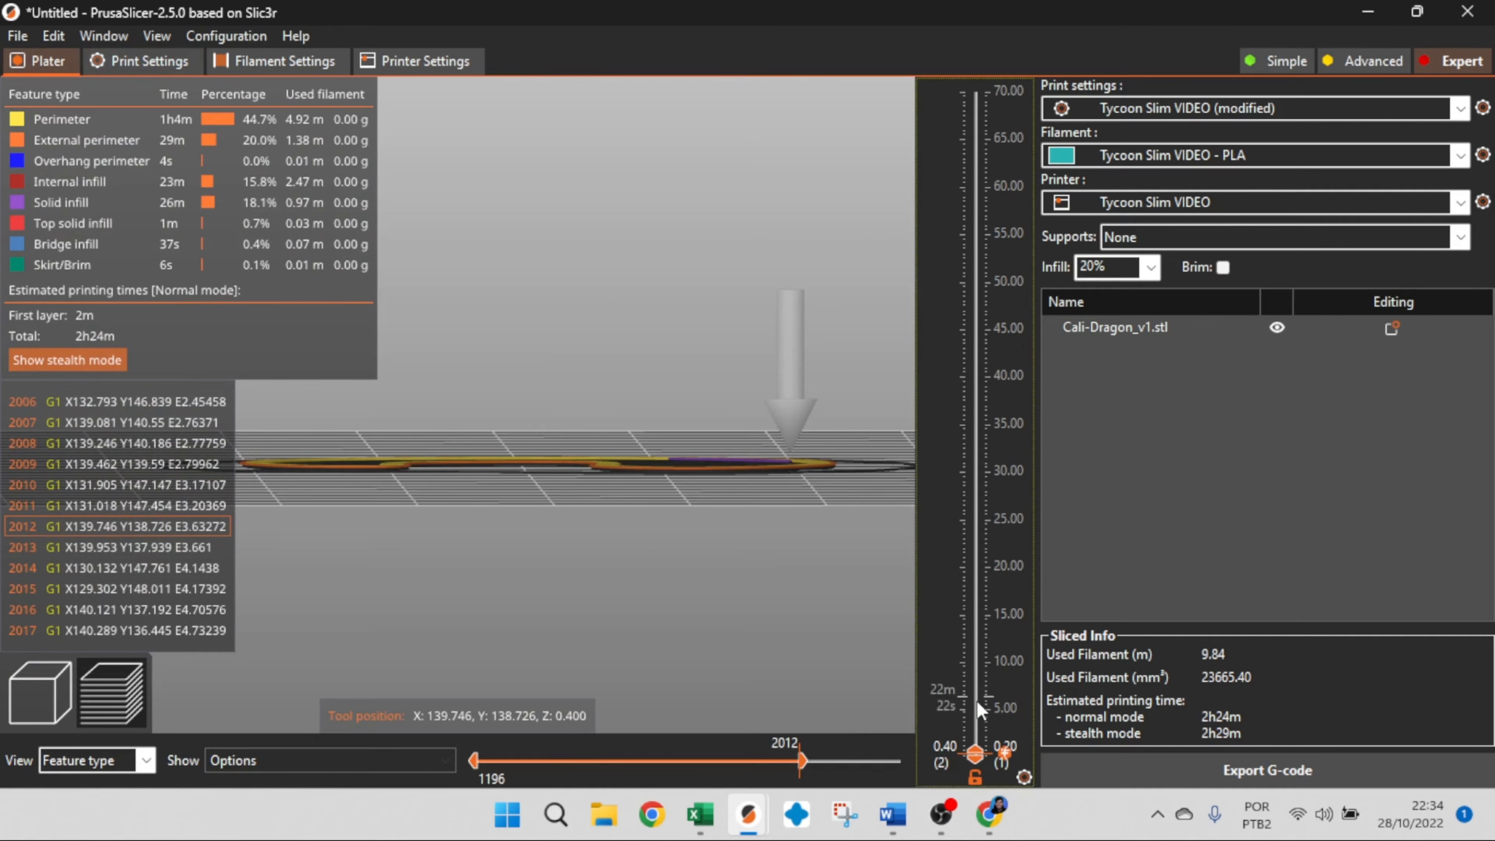
drag(975, 754, 989, 733)
drag(595, 482, 640, 509)
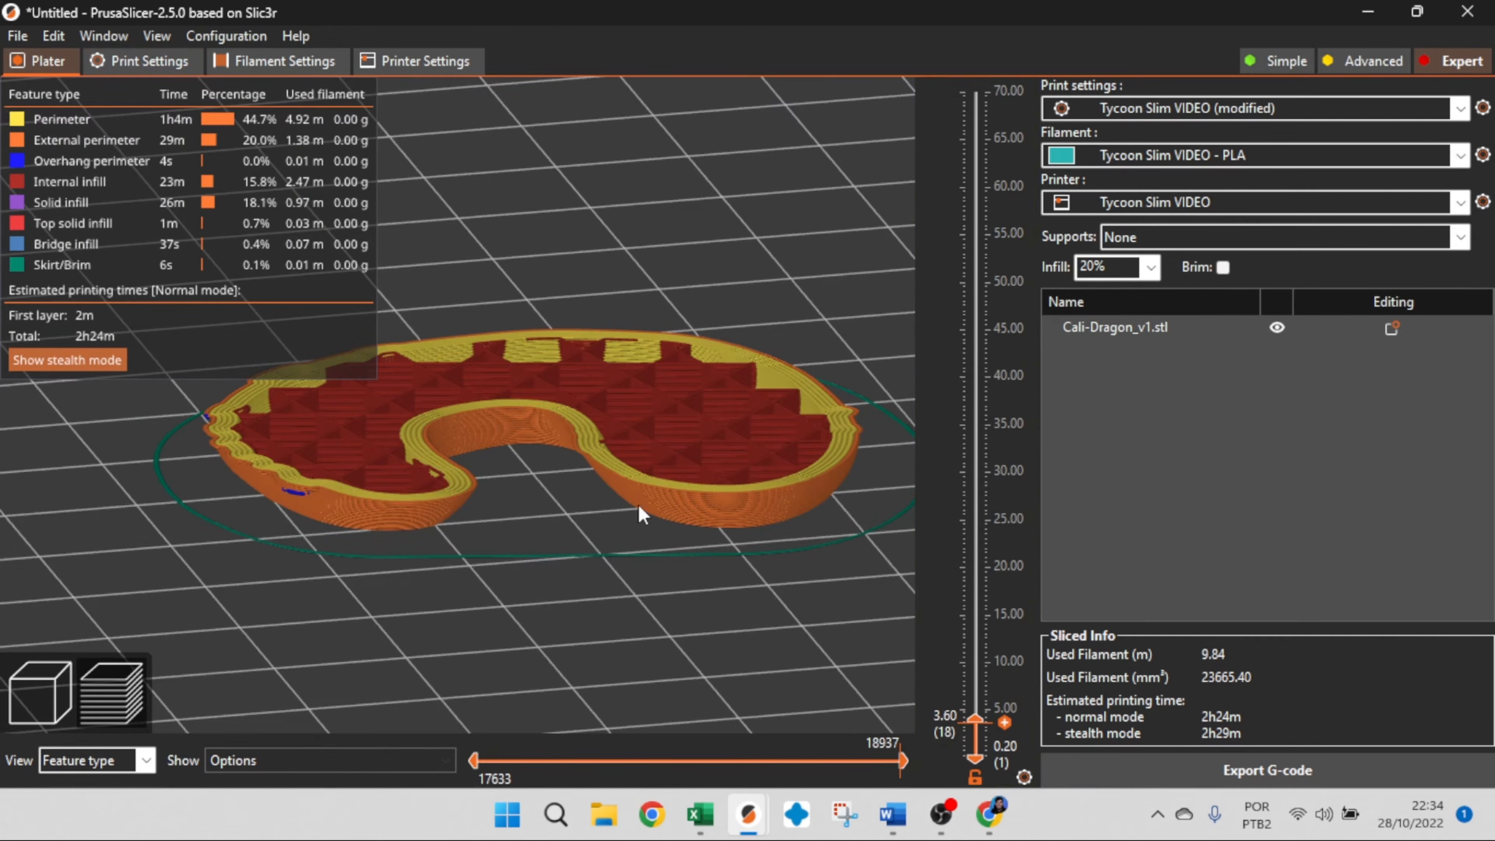
Lower the preview to the first layer and wind its toolpath back to move 977 and forward to the end
drag(979, 722, 996, 795)
scroll(743, 506, up, 4)
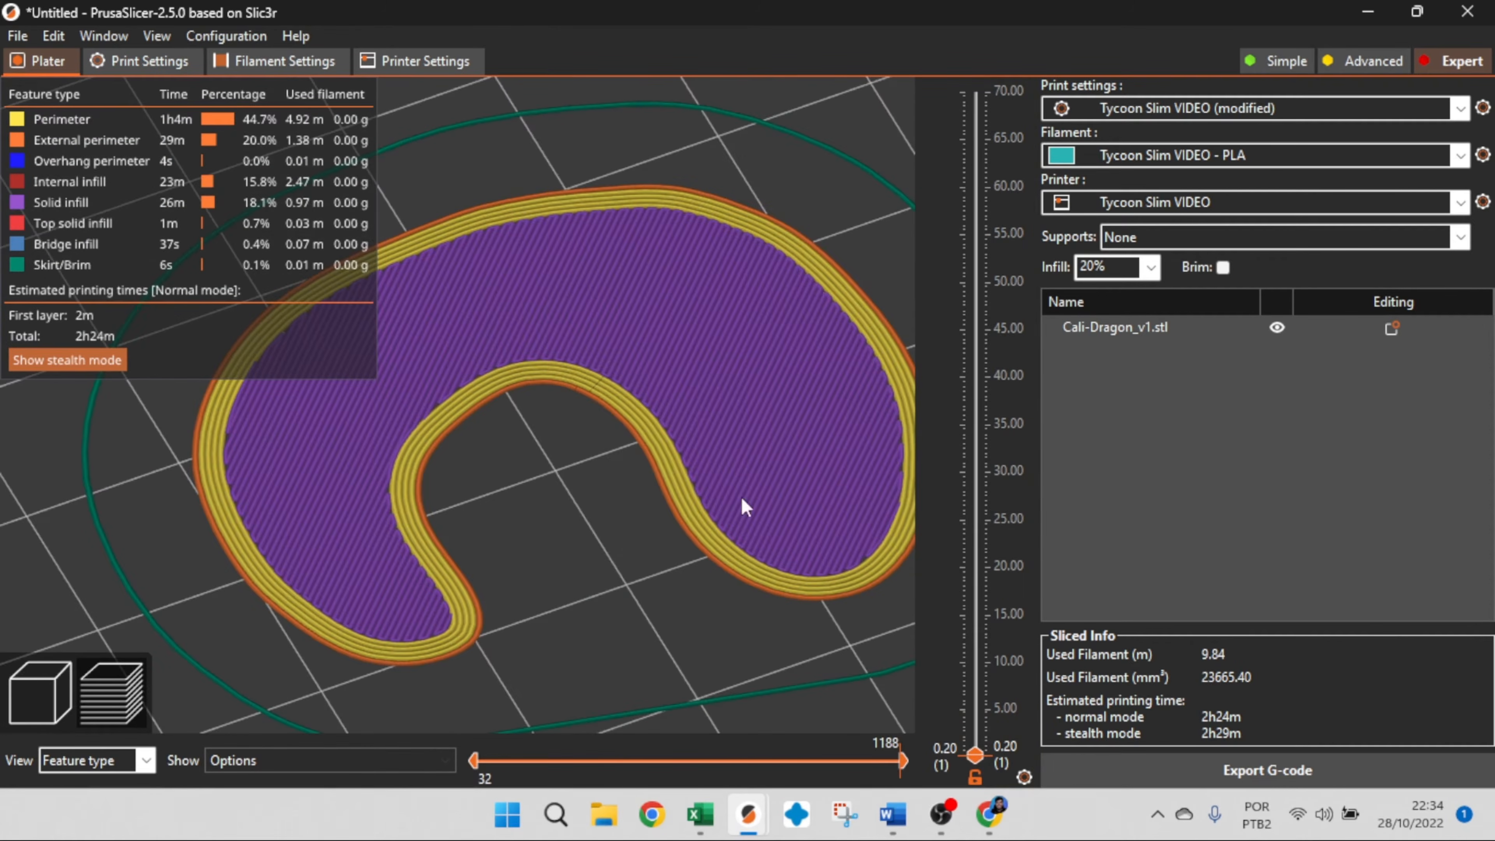
scroll(683, 637, up, 5)
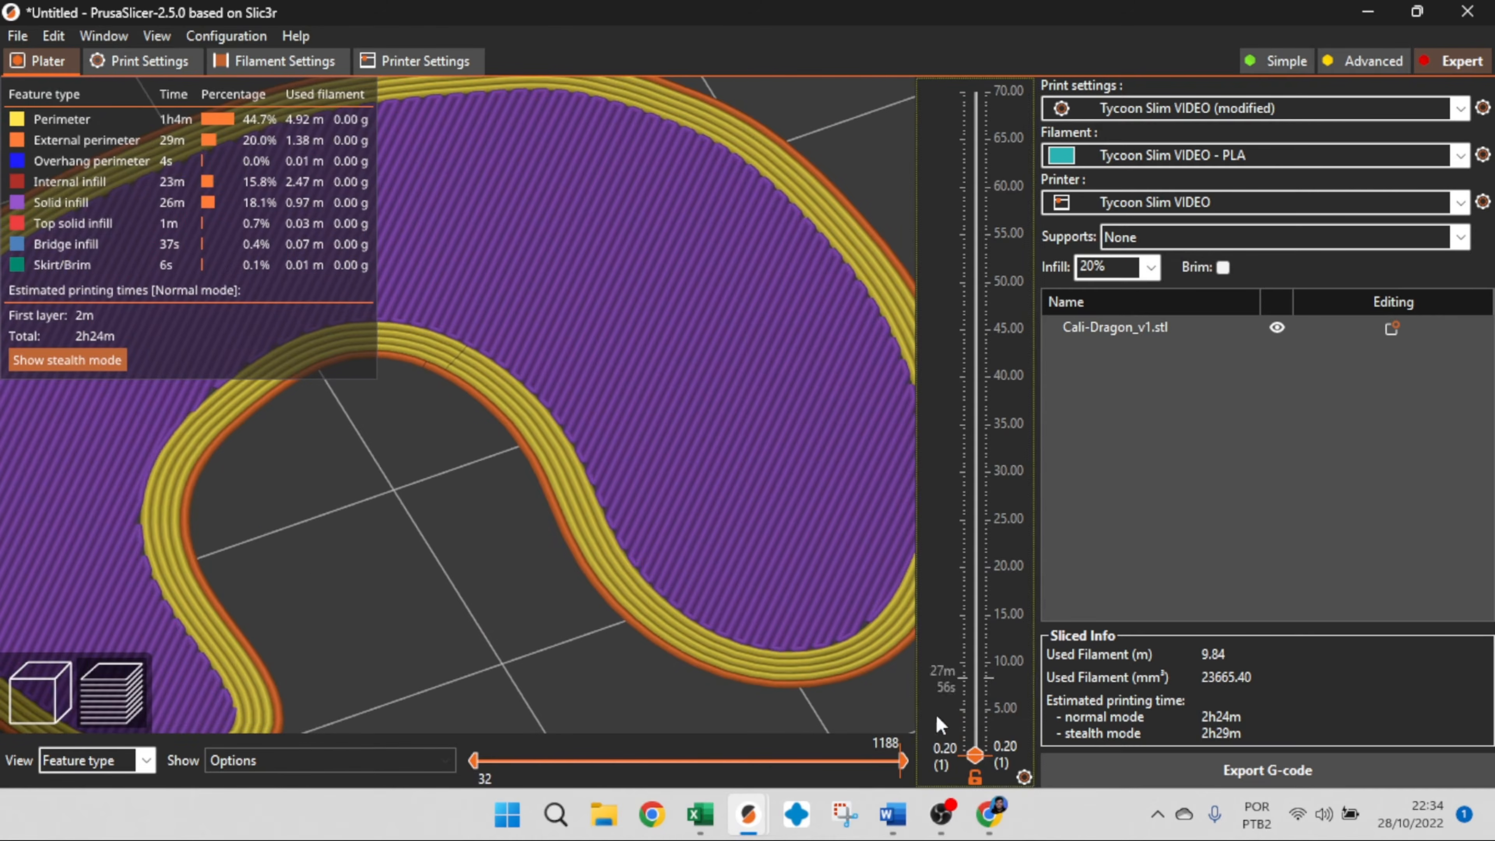
drag(901, 767, 821, 765)
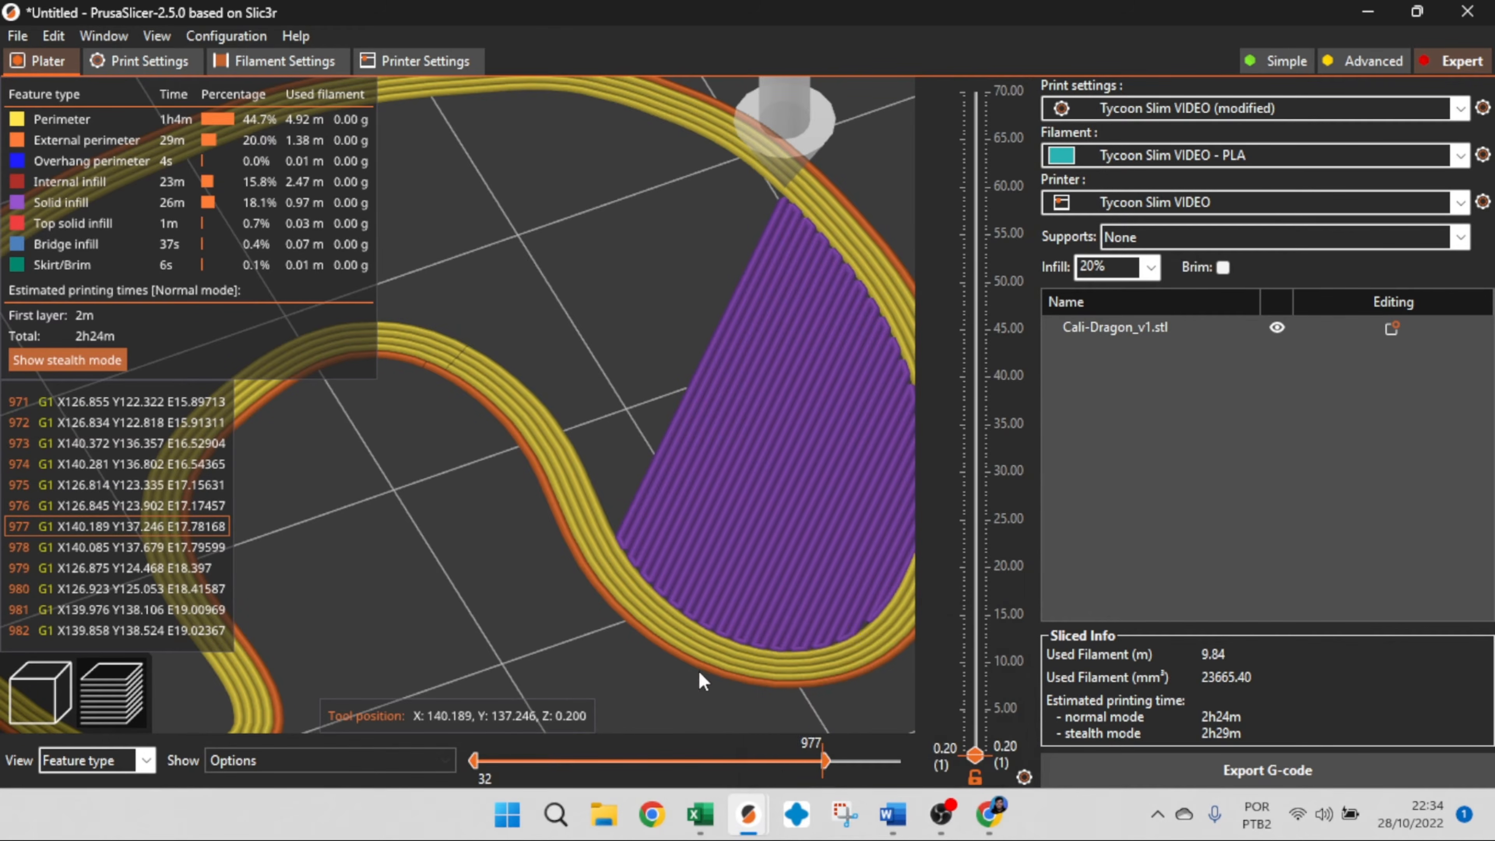
drag(816, 759, 904, 776)
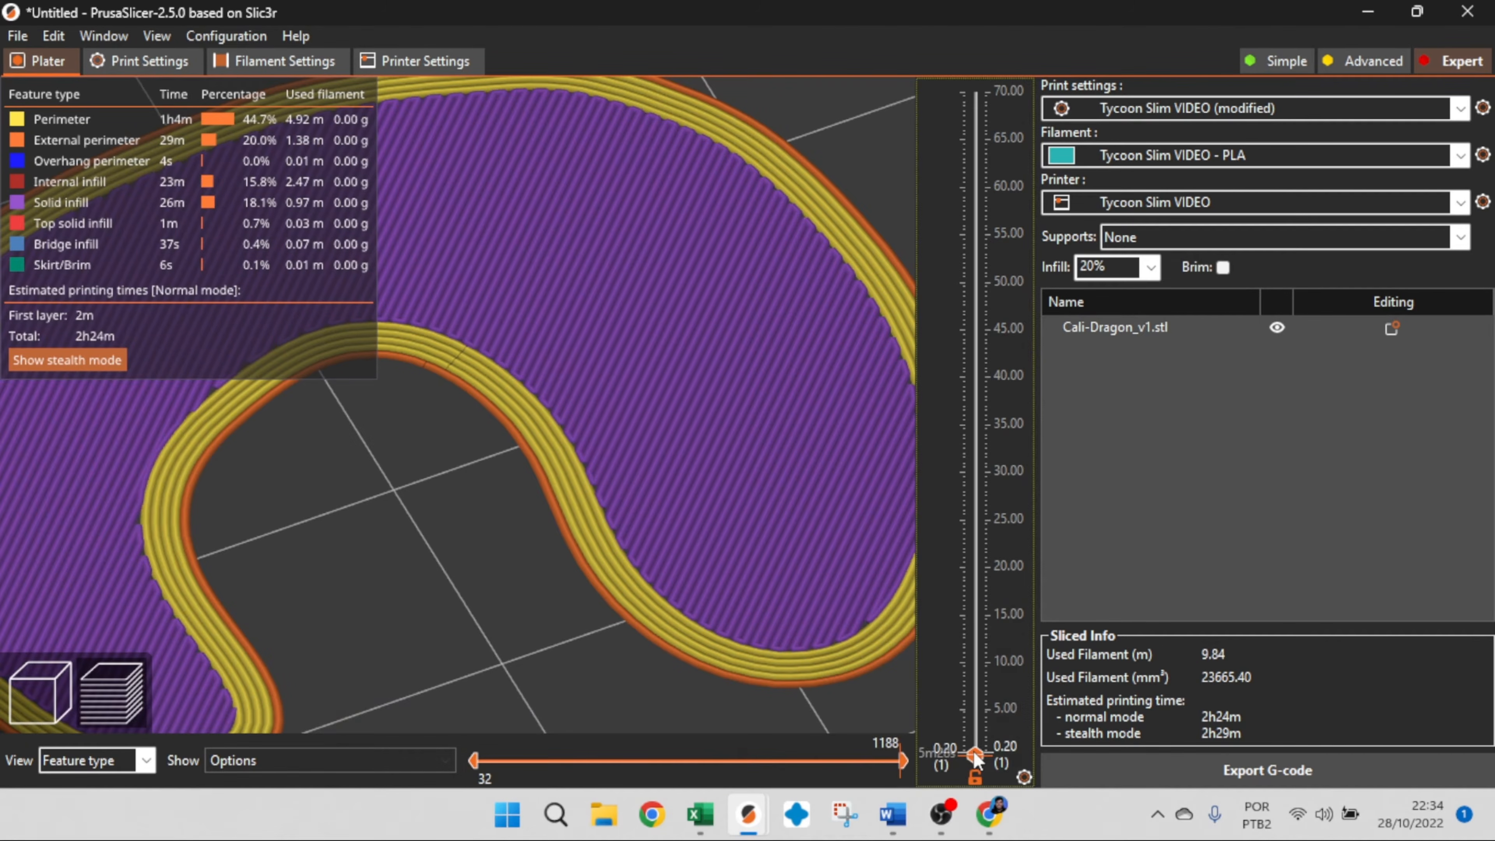
Raise the preview through the 3.40 mm layer up to 11.60 mm and examine the infill and perimeters up close
scroll(974, 758, up, 6)
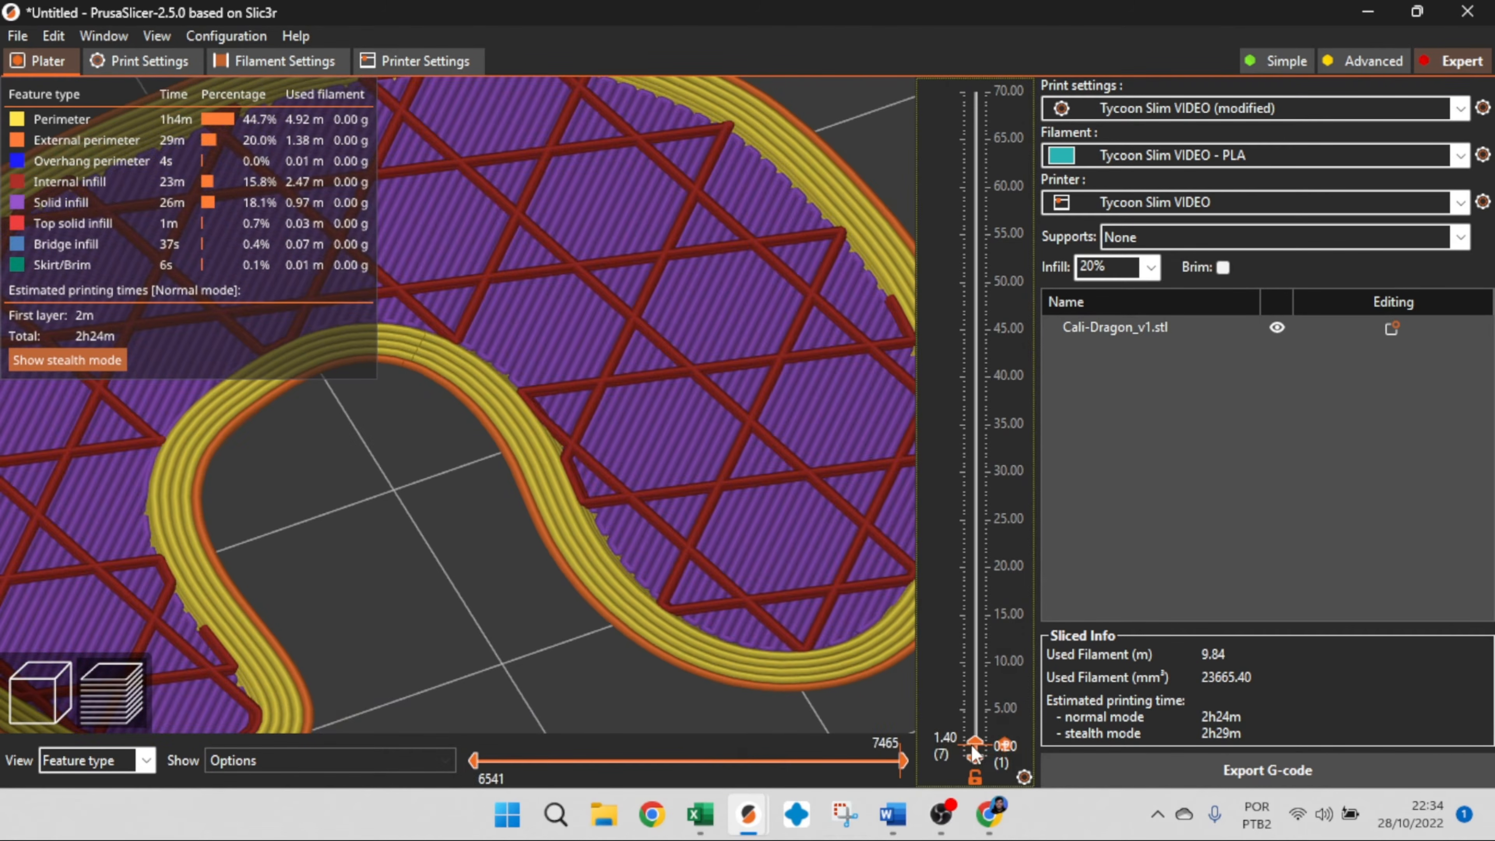
scroll(974, 754, up, 10)
scroll(560, 384, down, 5)
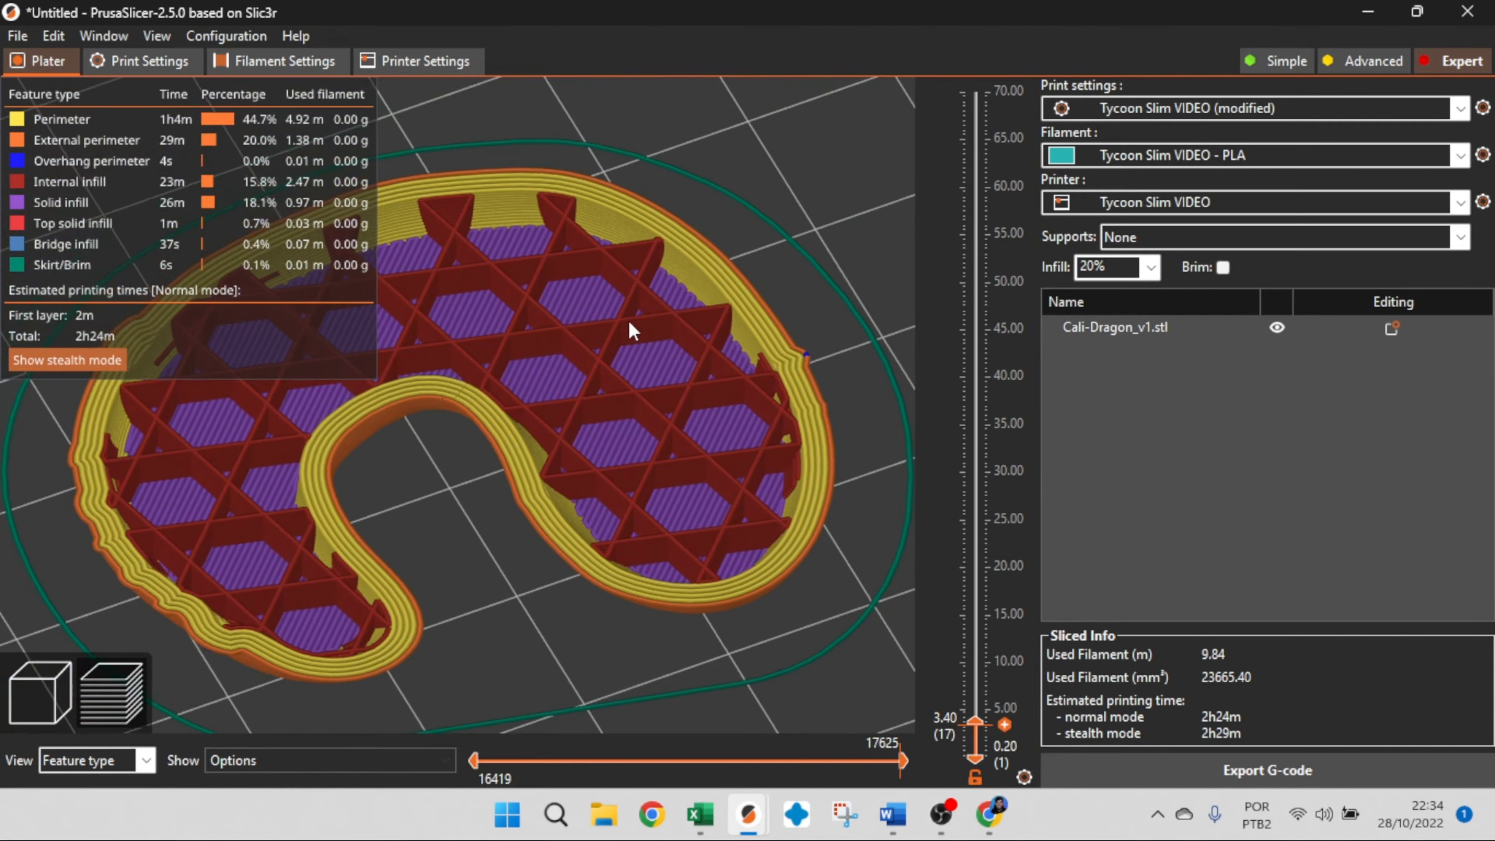
scroll(630, 326, up, 3)
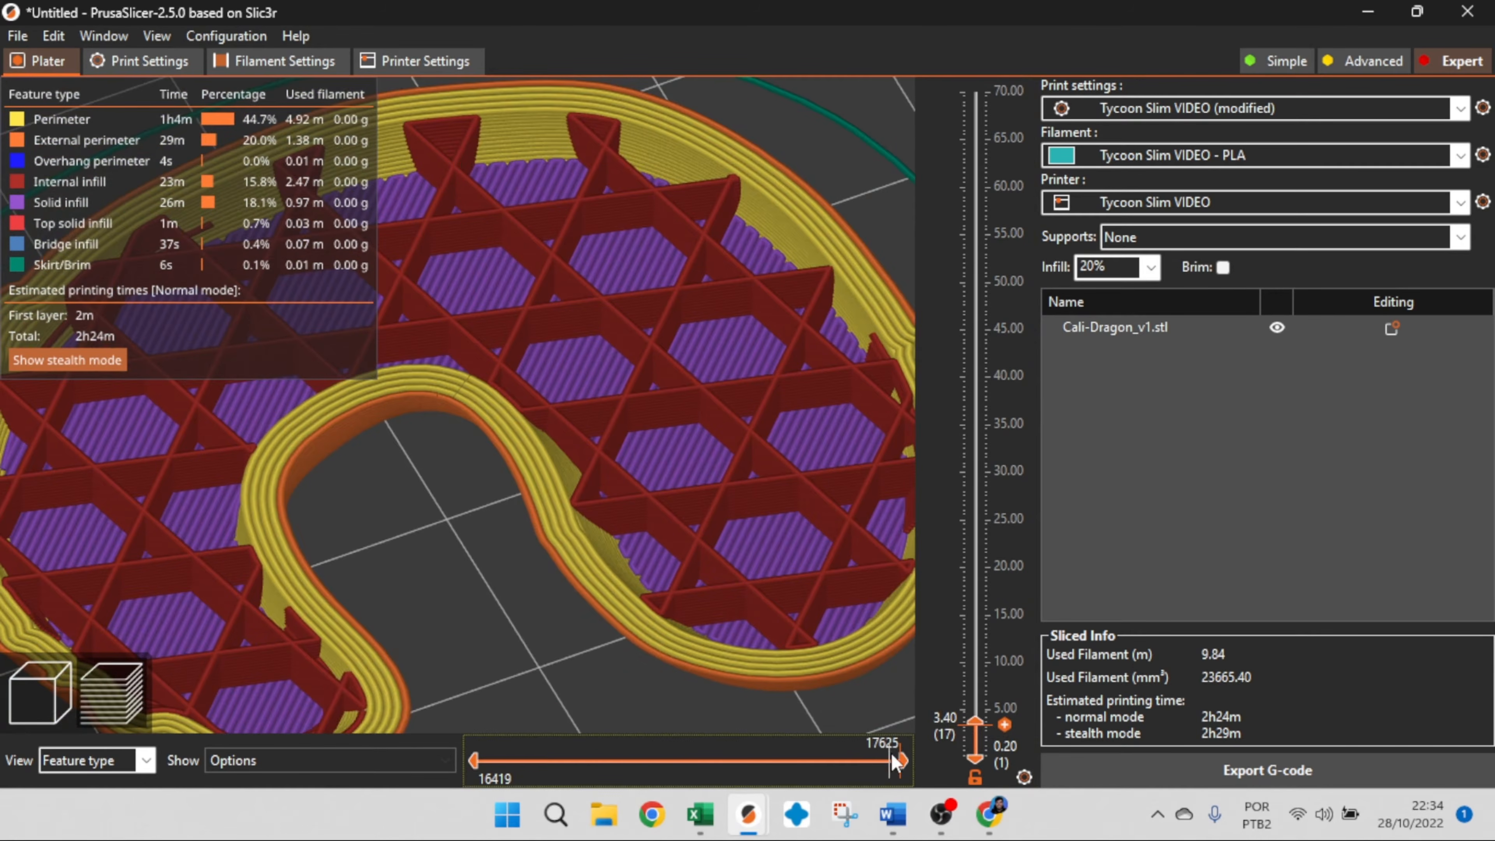
drag(975, 719, 975, 642)
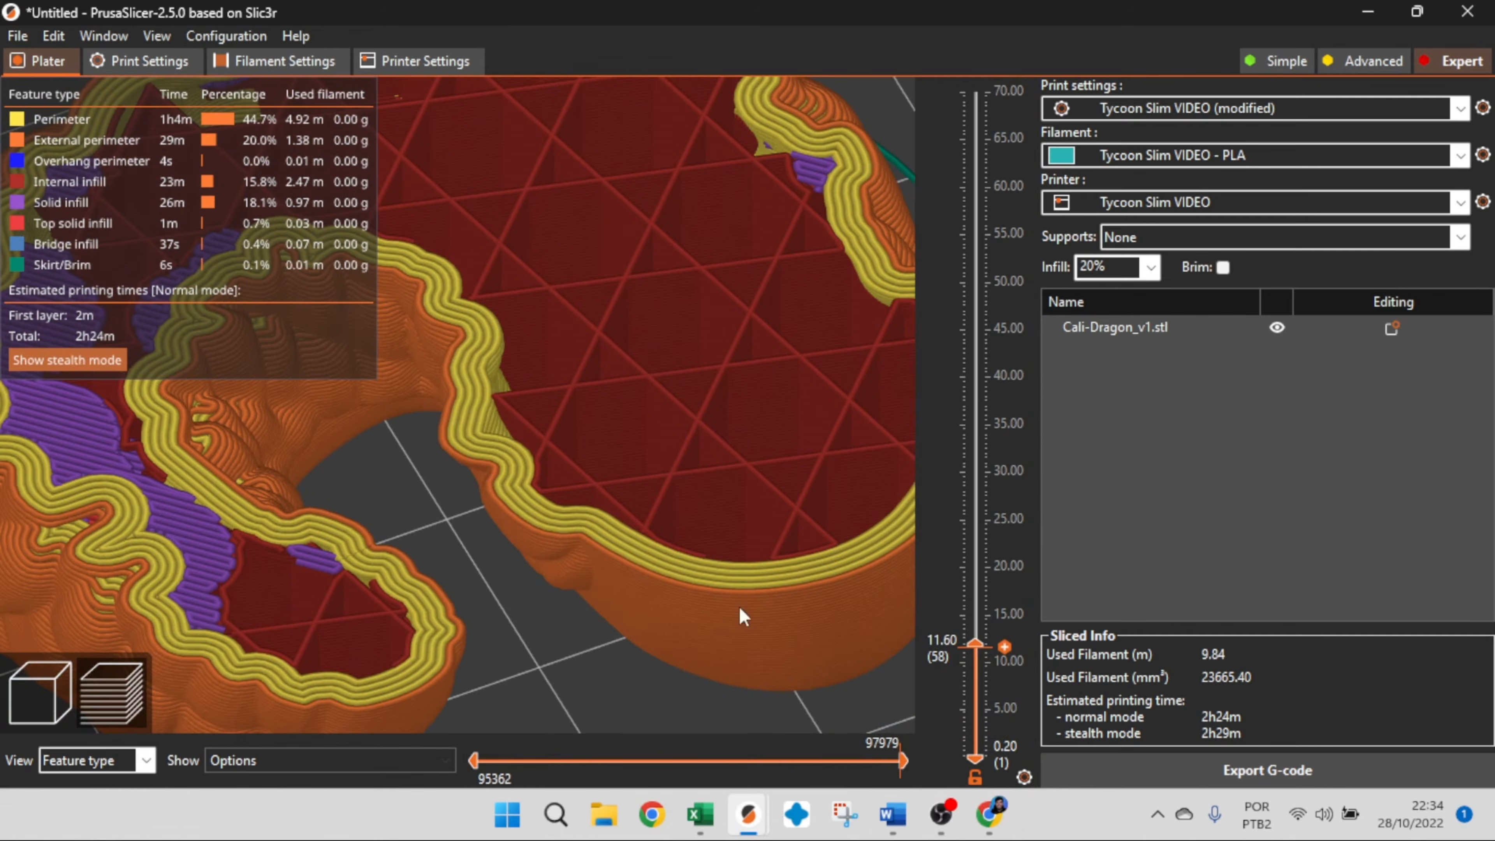
mouse_move(903, 761)
mouse_down()
mouse_move(772, 758)
mouse_move(907, 744)
mouse_up()
Reduce the bottom solid layers to 1 and slice the dragon model again
click(150, 59)
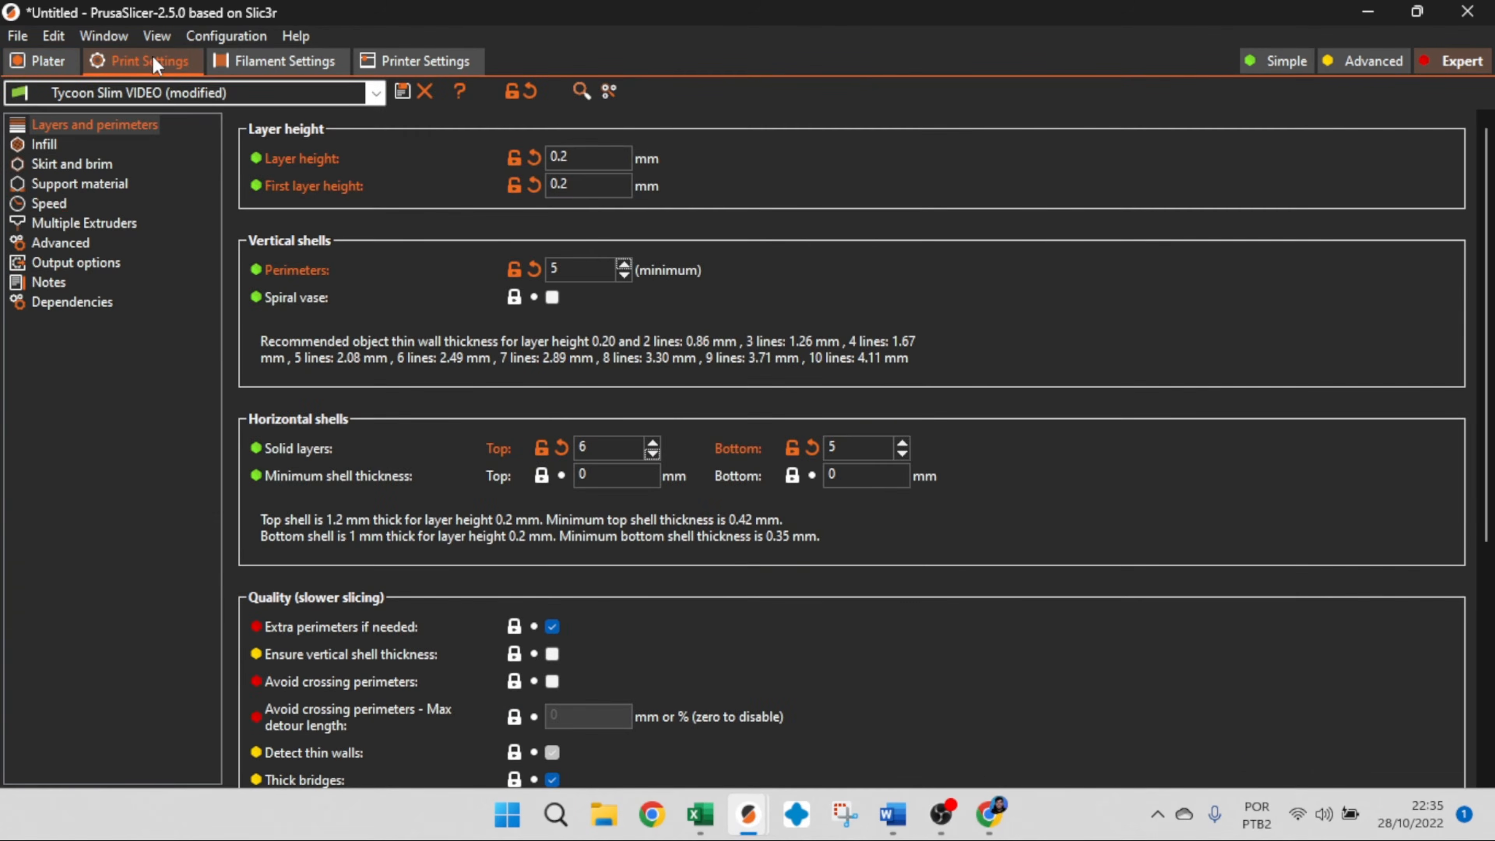
click(850, 452)
key(BackSpace)
text(1)
click(53, 60)
click(1267, 770)
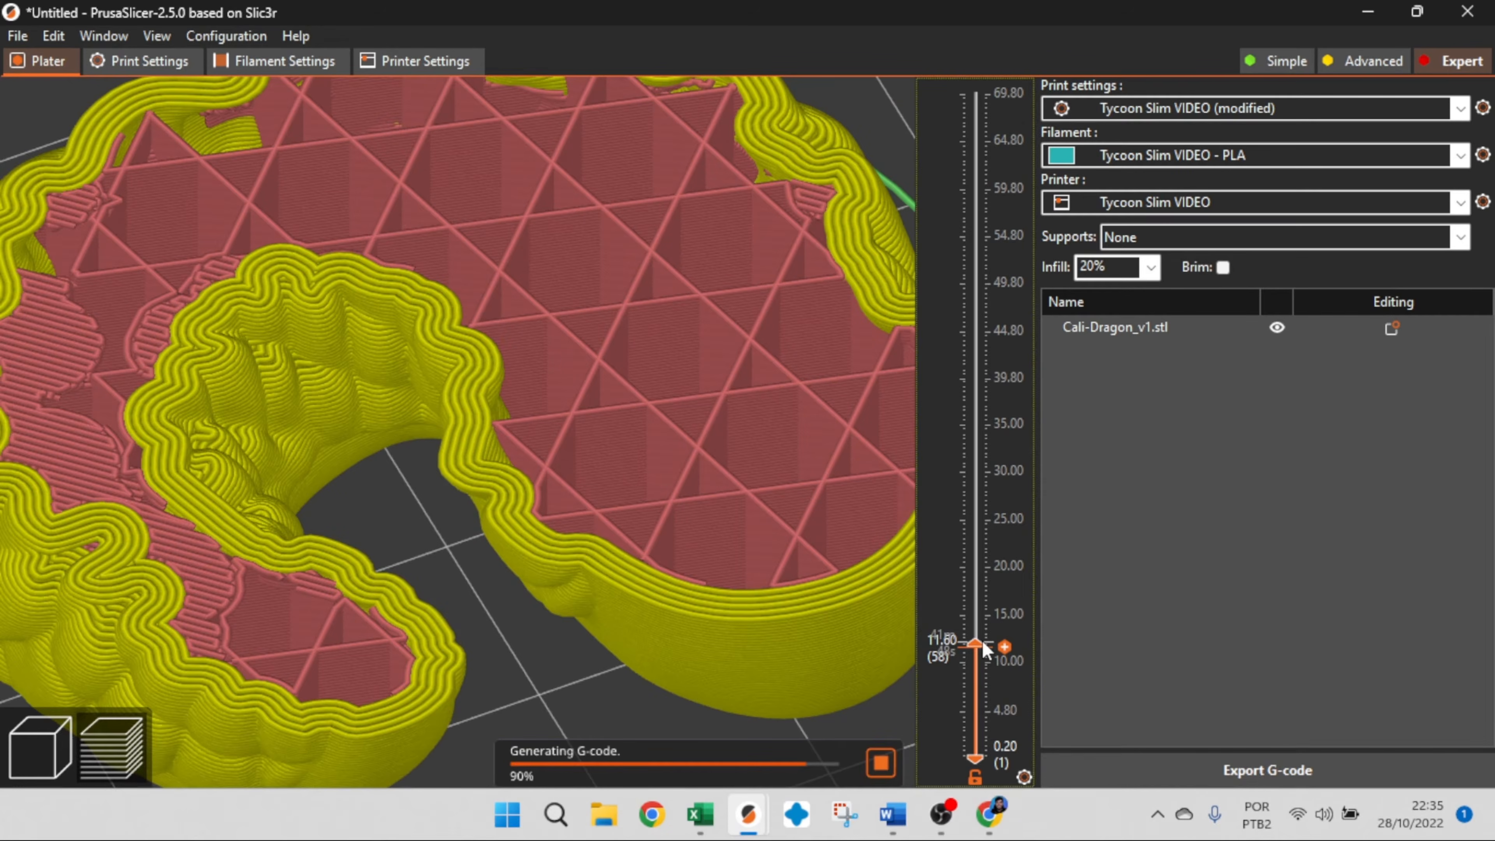
Lower the preview to the first layer and compare its solid bottom with the second layer's infill
drag(975, 643, 989, 766)
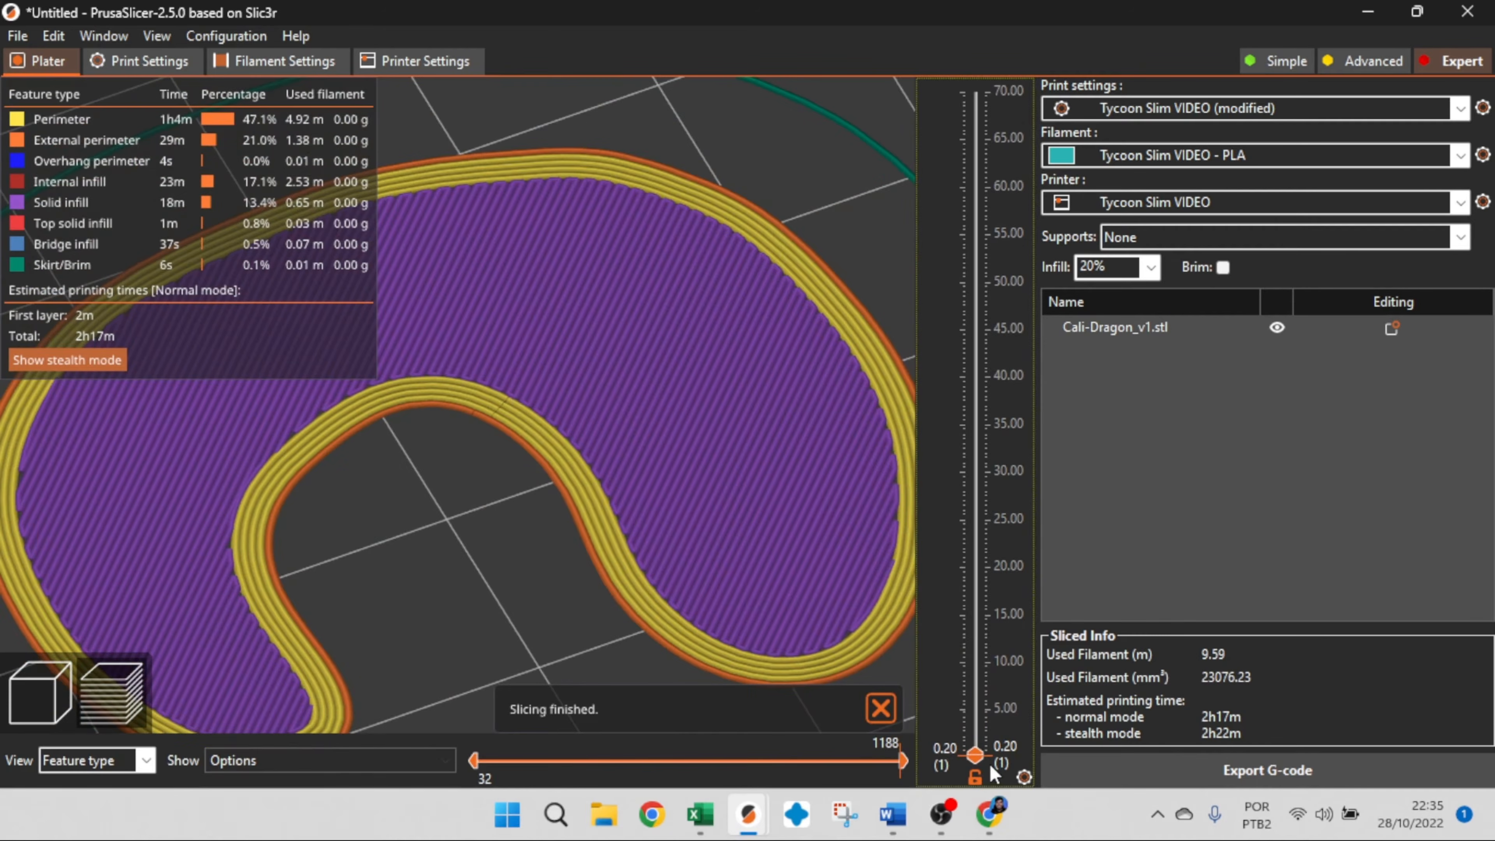
key(Up)
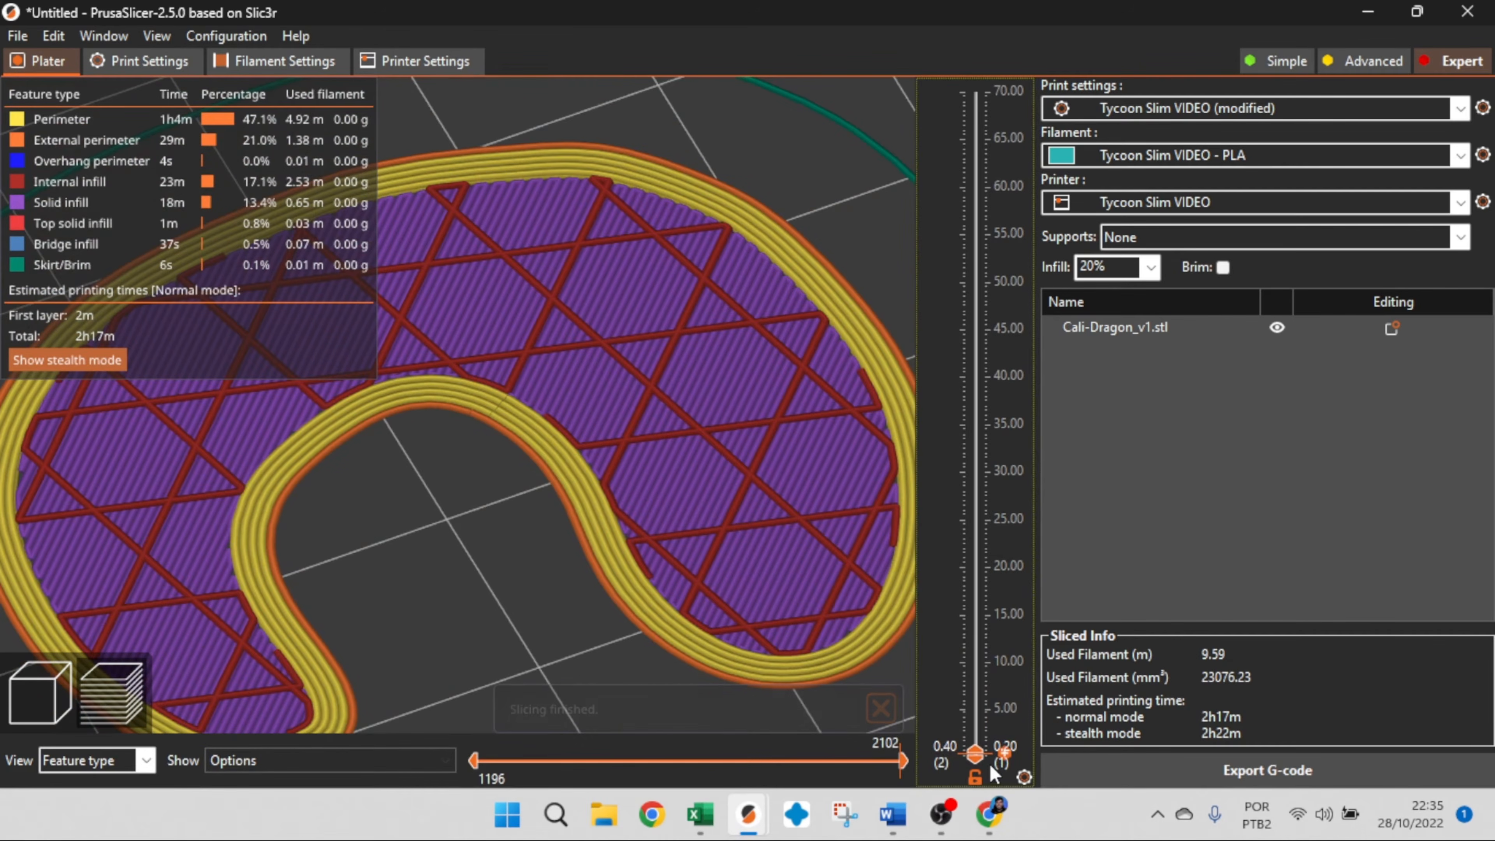
key(Down)
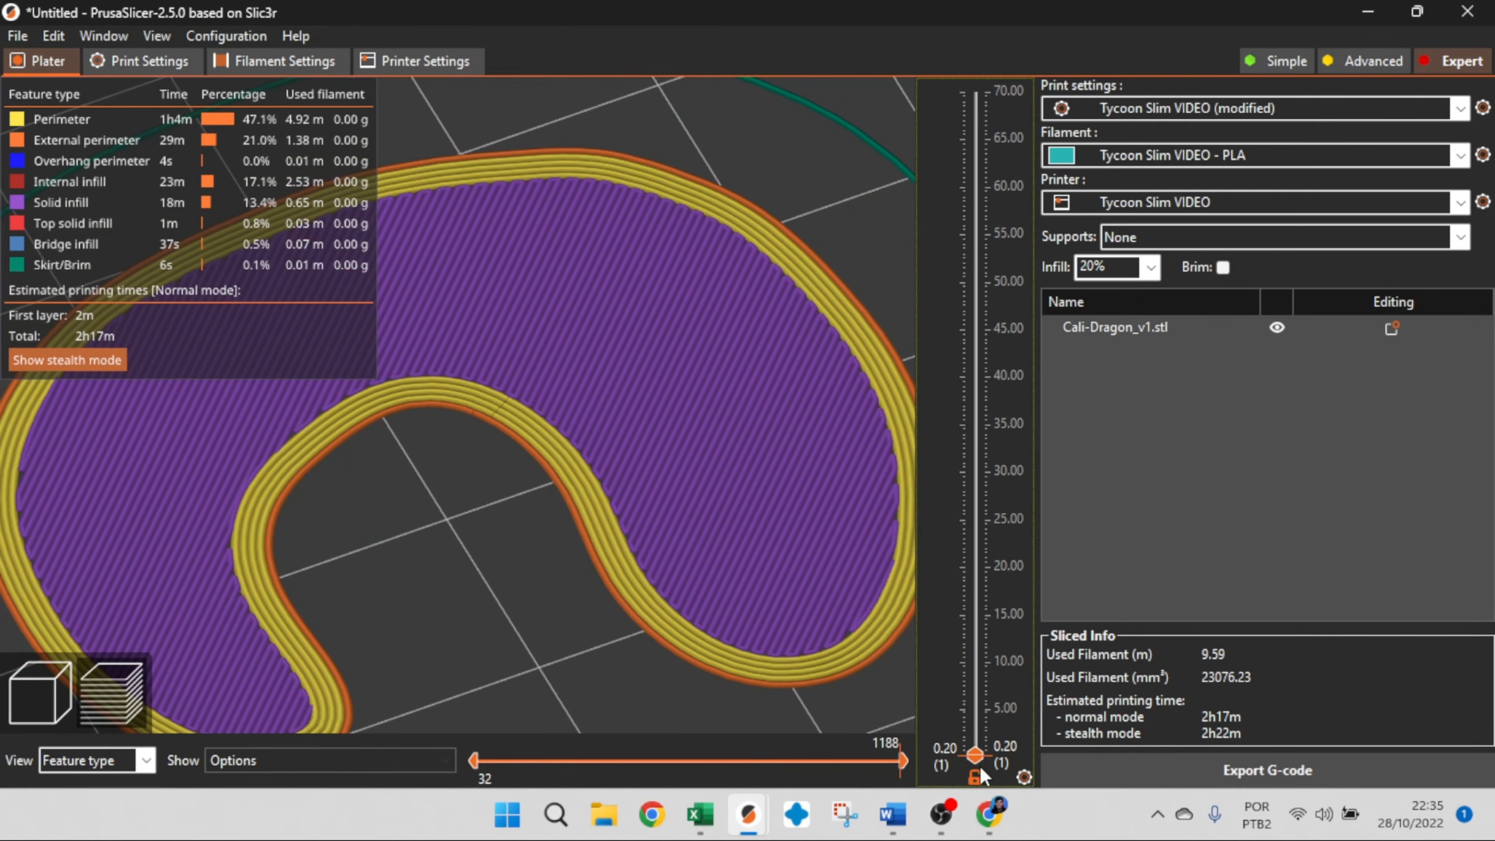
Raise the preview to the full 70.00 mm height and view the whole sliced dragon
drag(979, 754, 977, 89)
scroll(804, 389, down, 5)
drag(644, 301, 740, 298)
right_drag(740, 297, 774, 407)
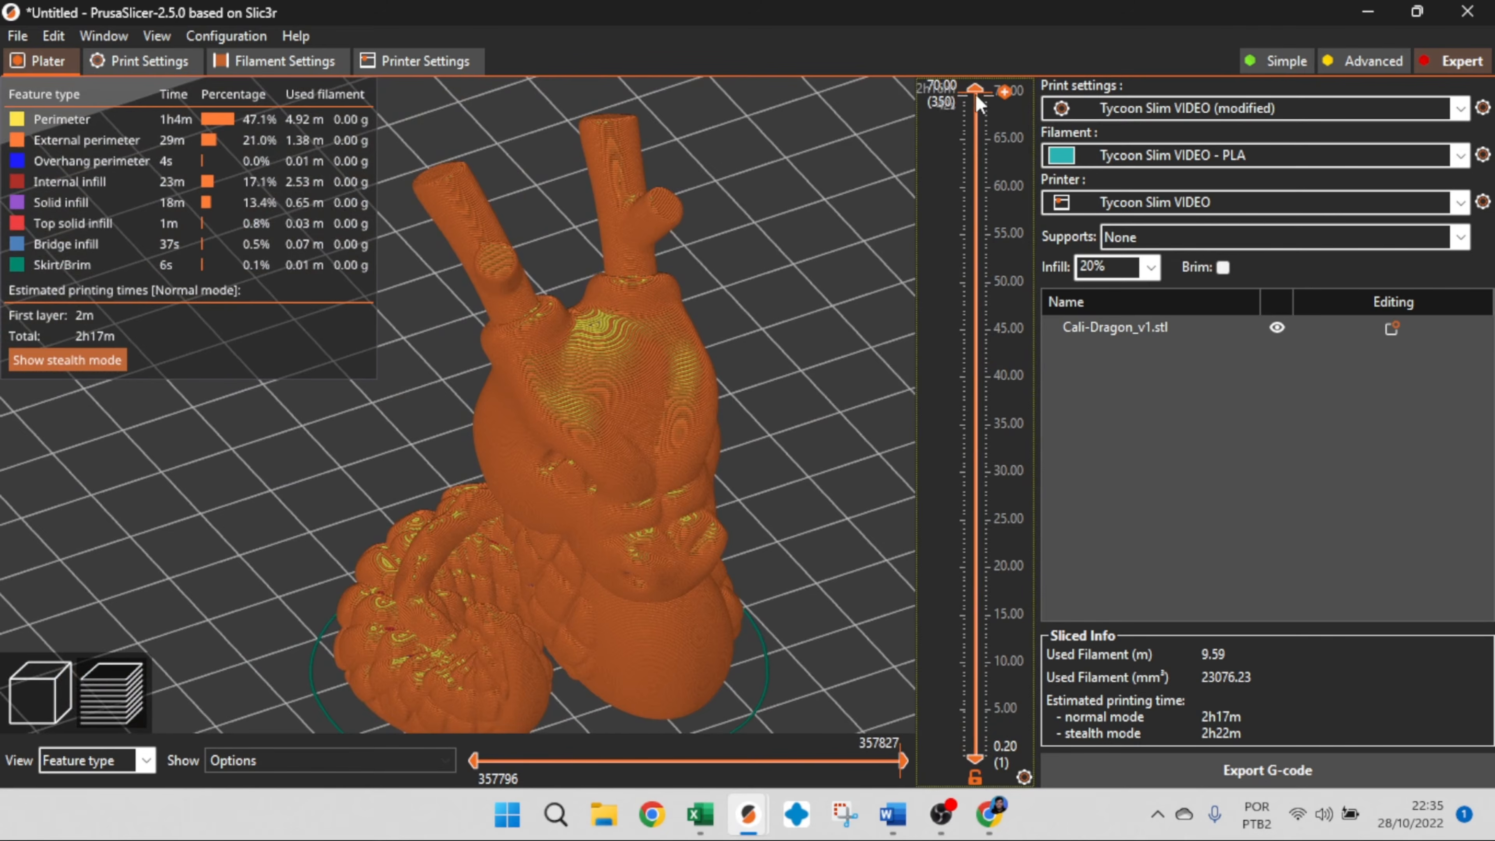
mouse_move(975, 91)
mouse_down()
mouse_move(1000, 127)
mouse_move(1023, 247)
mouse_move(1003, 88)
mouse_up()
Set the bottom solid layers to 5 and the number of perimeters to 3
click(154, 63)
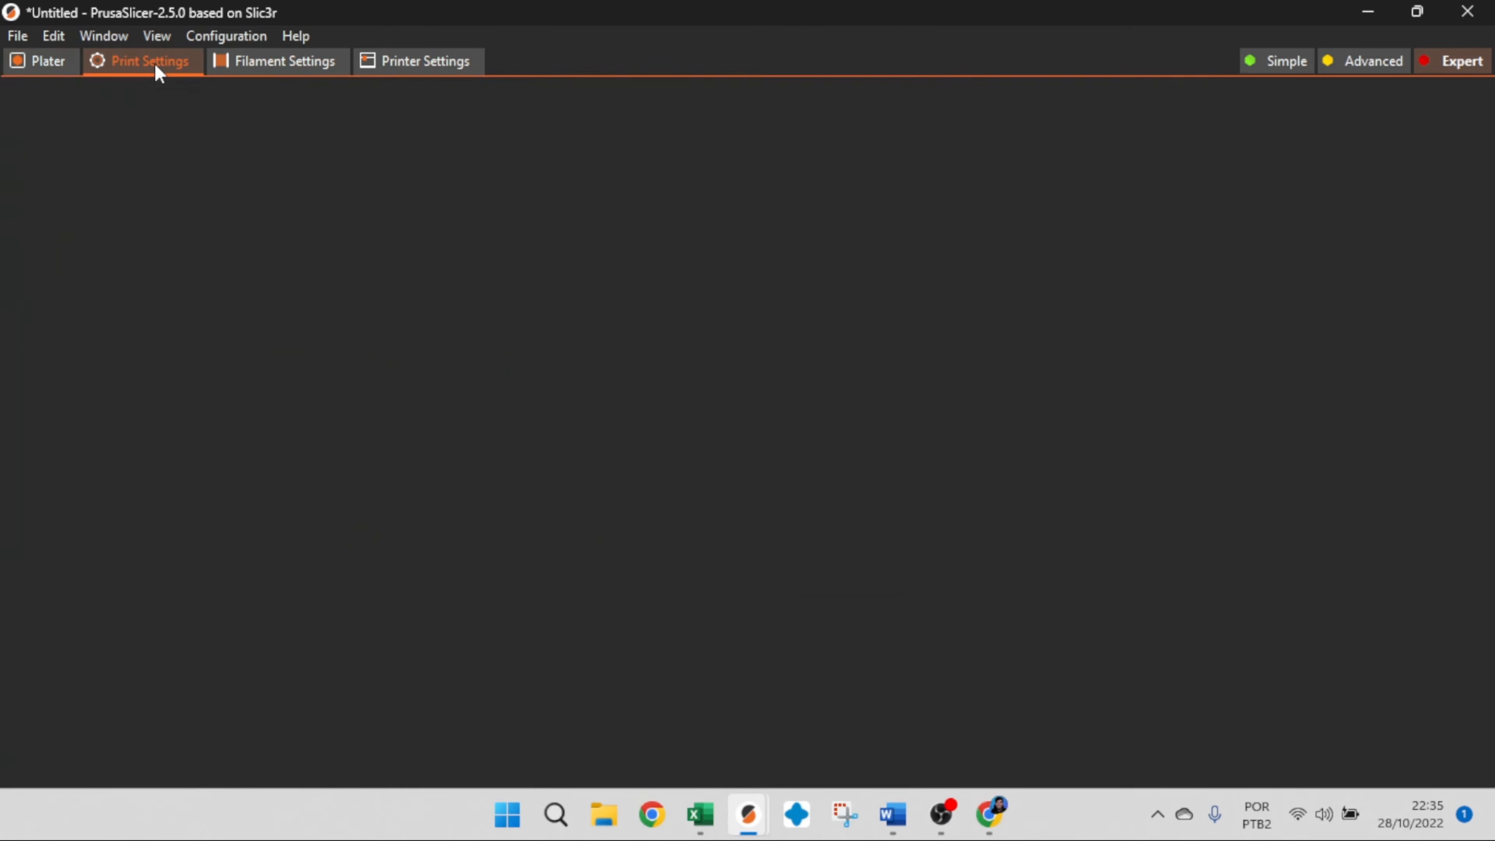
double_click(831, 448)
text(5)
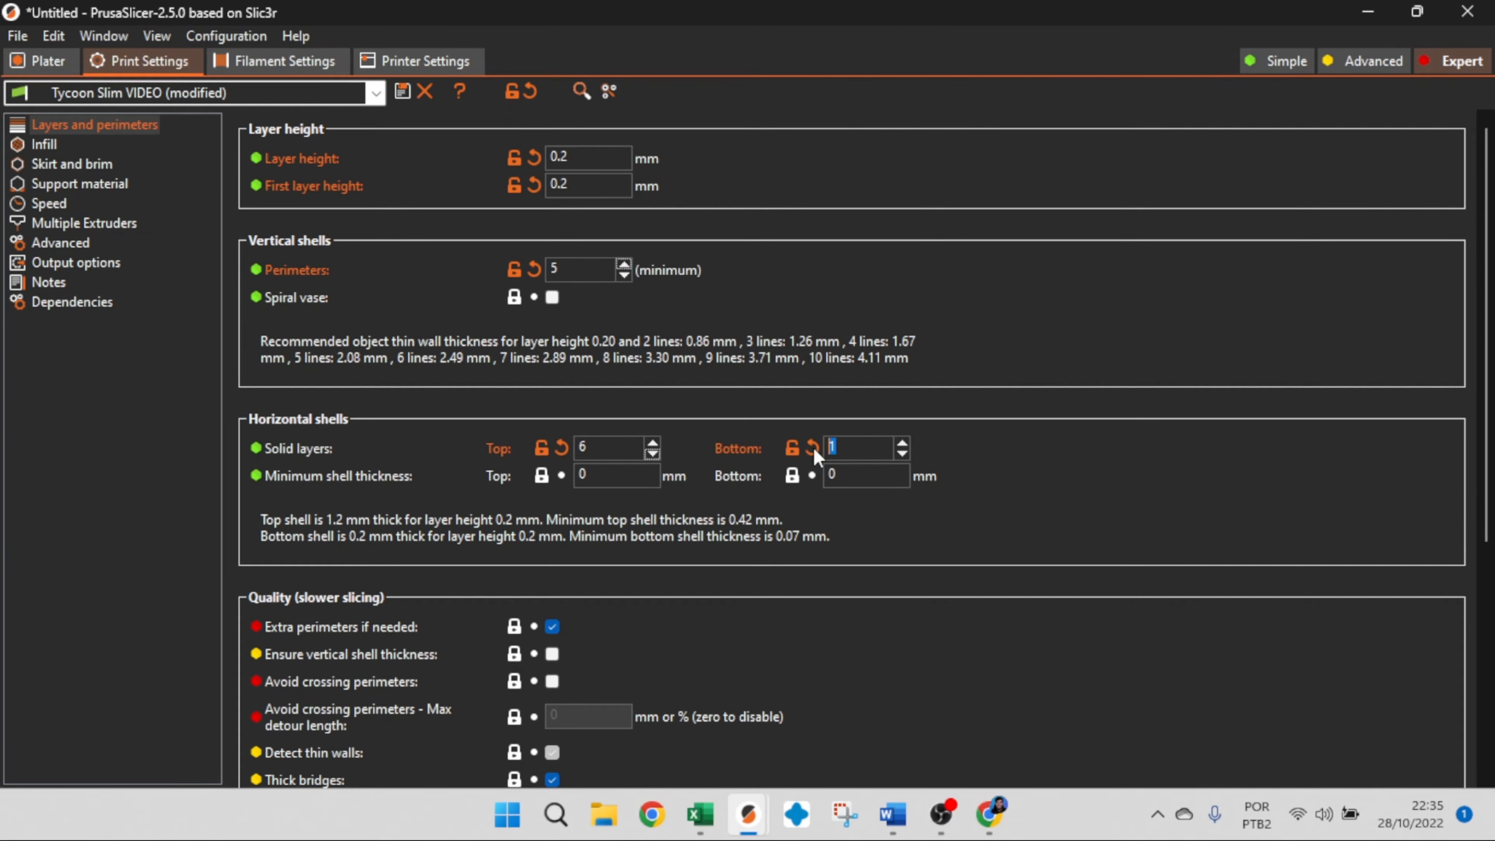
scroll(813, 448, down, 2)
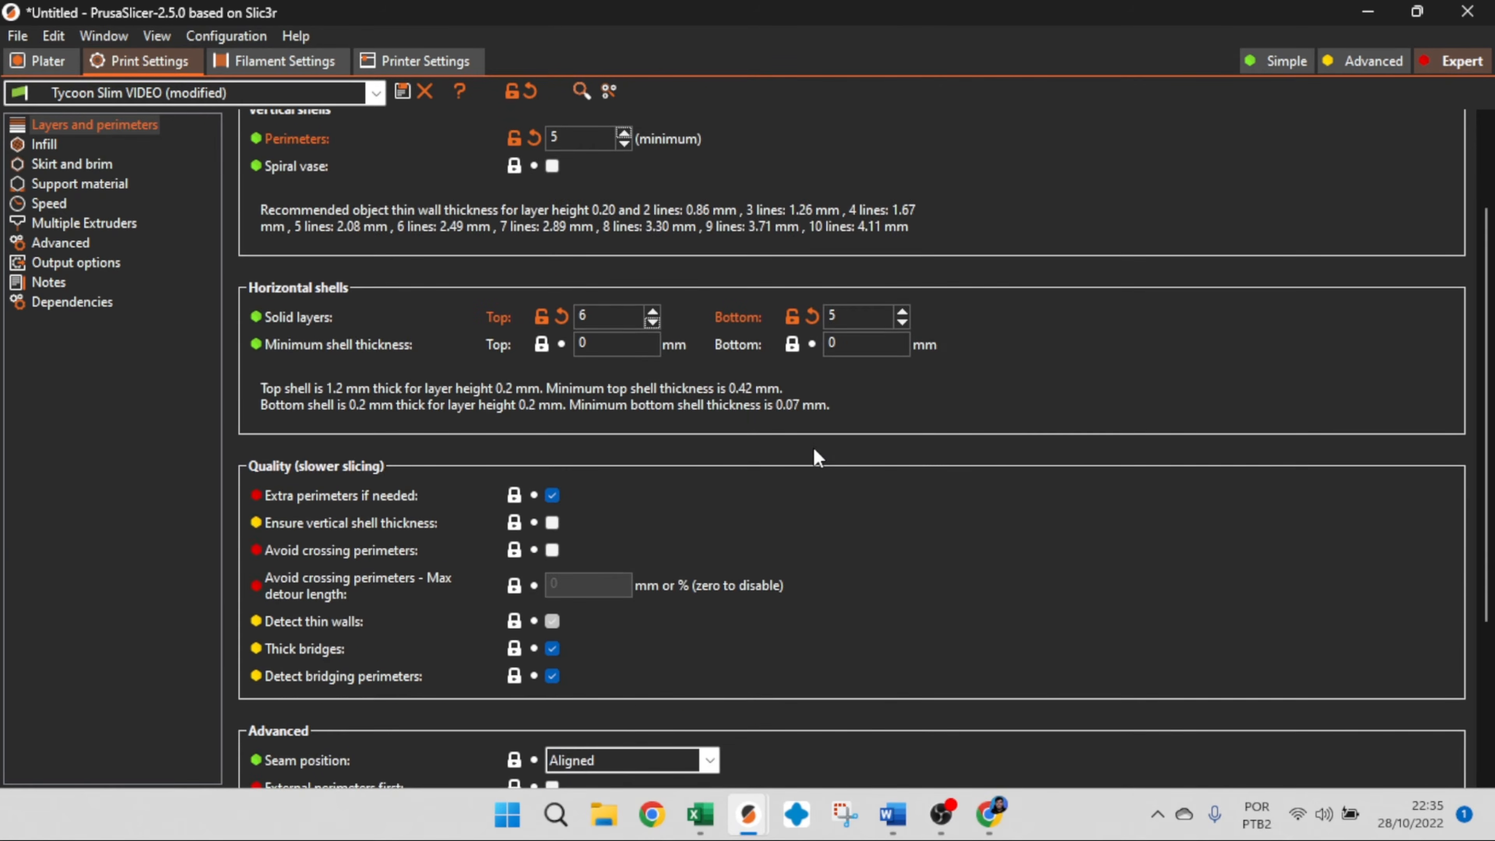
scroll(806, 457, up, 1)
scroll(809, 466, up, 1)
double_click(556, 269)
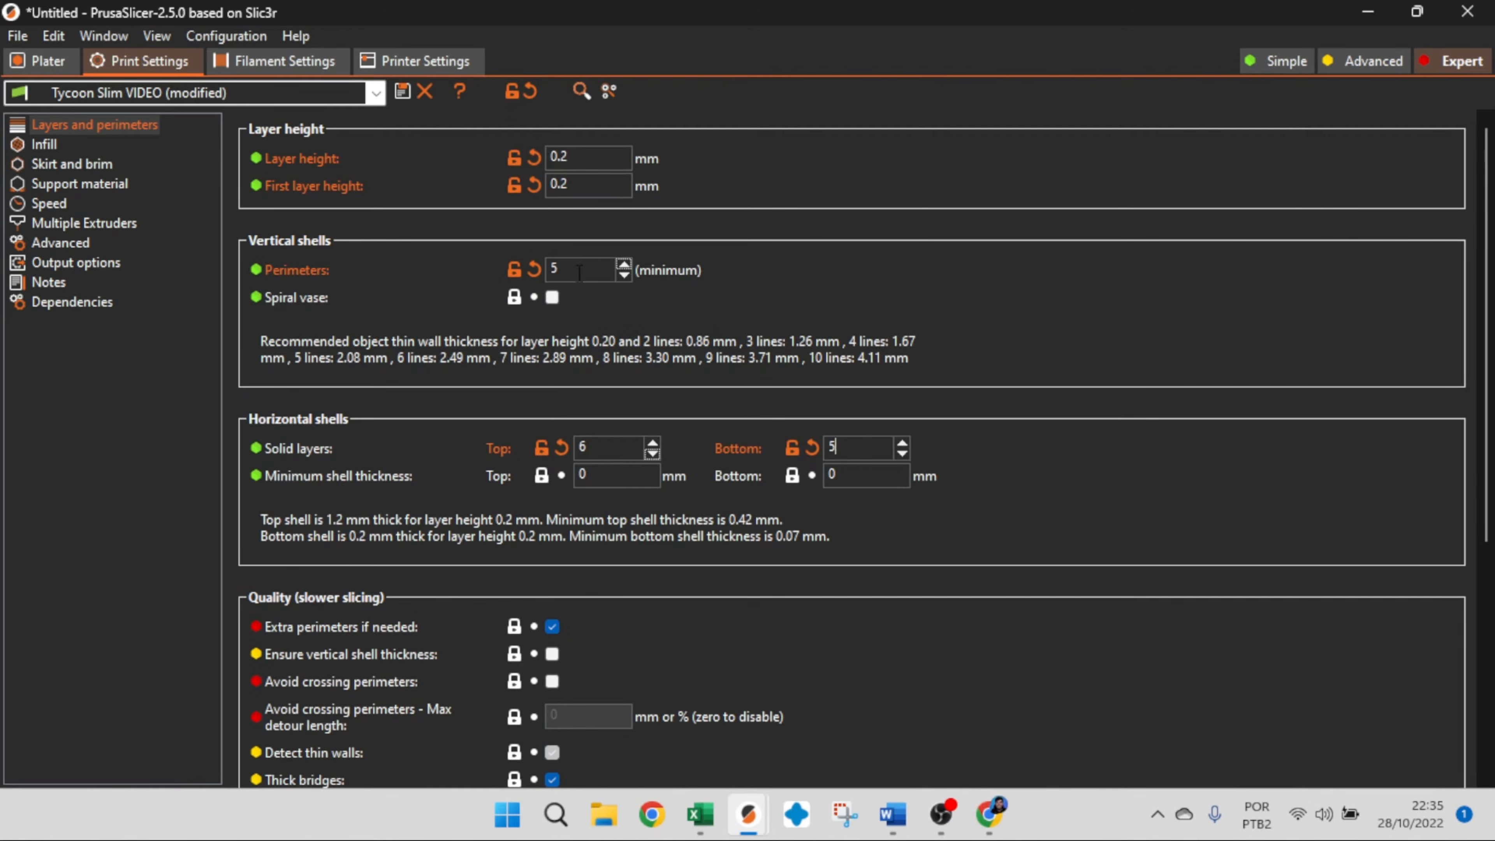
text(3)
Disable the extra perimeters if needed, thick bridges and detect bridging perimeters quality options
scroll(740, 460, down, 5)
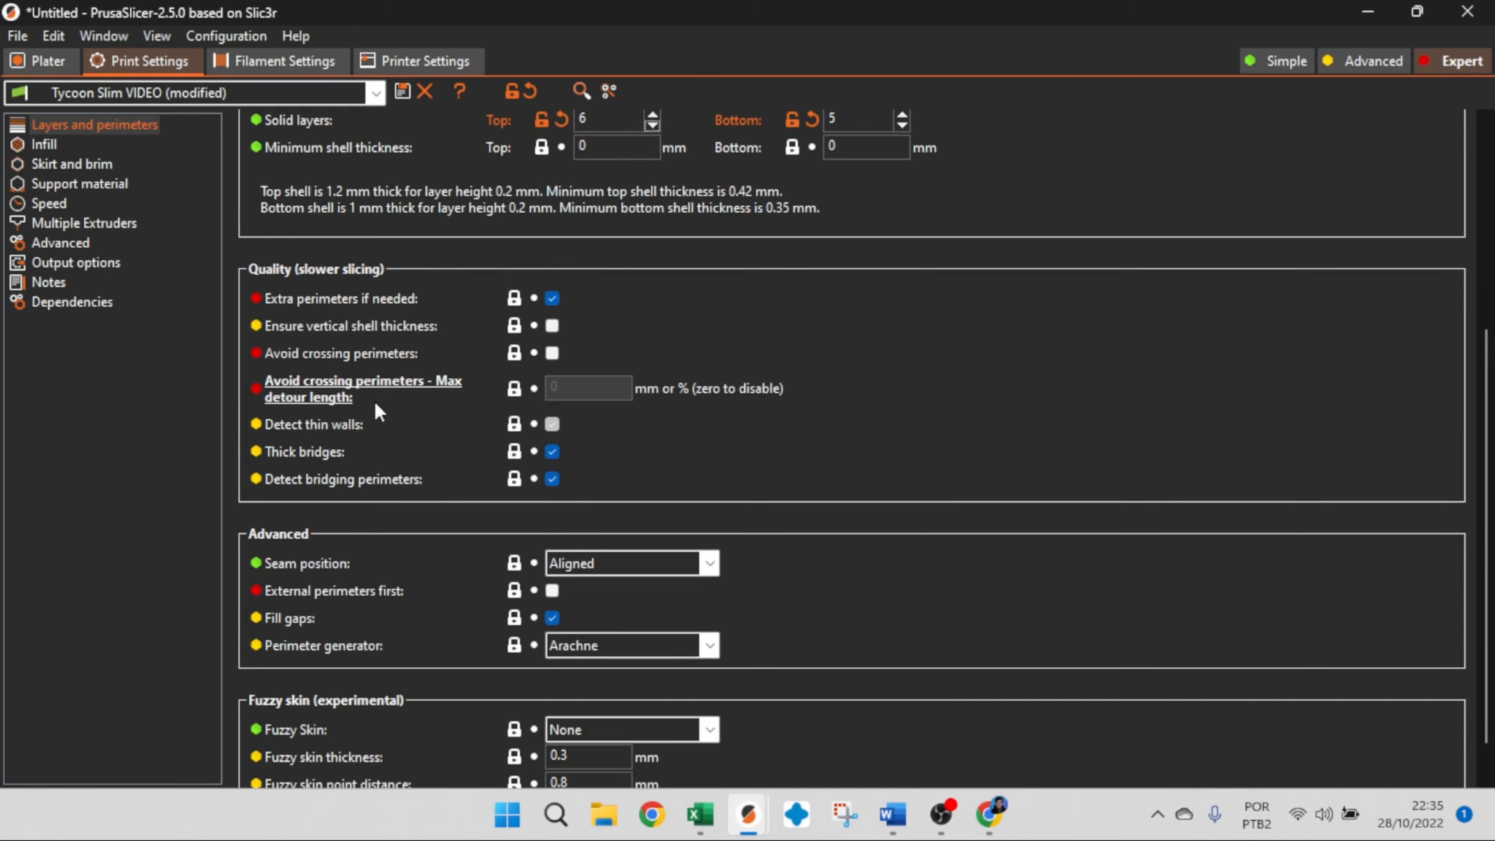
scroll(360, 595, down, 1)
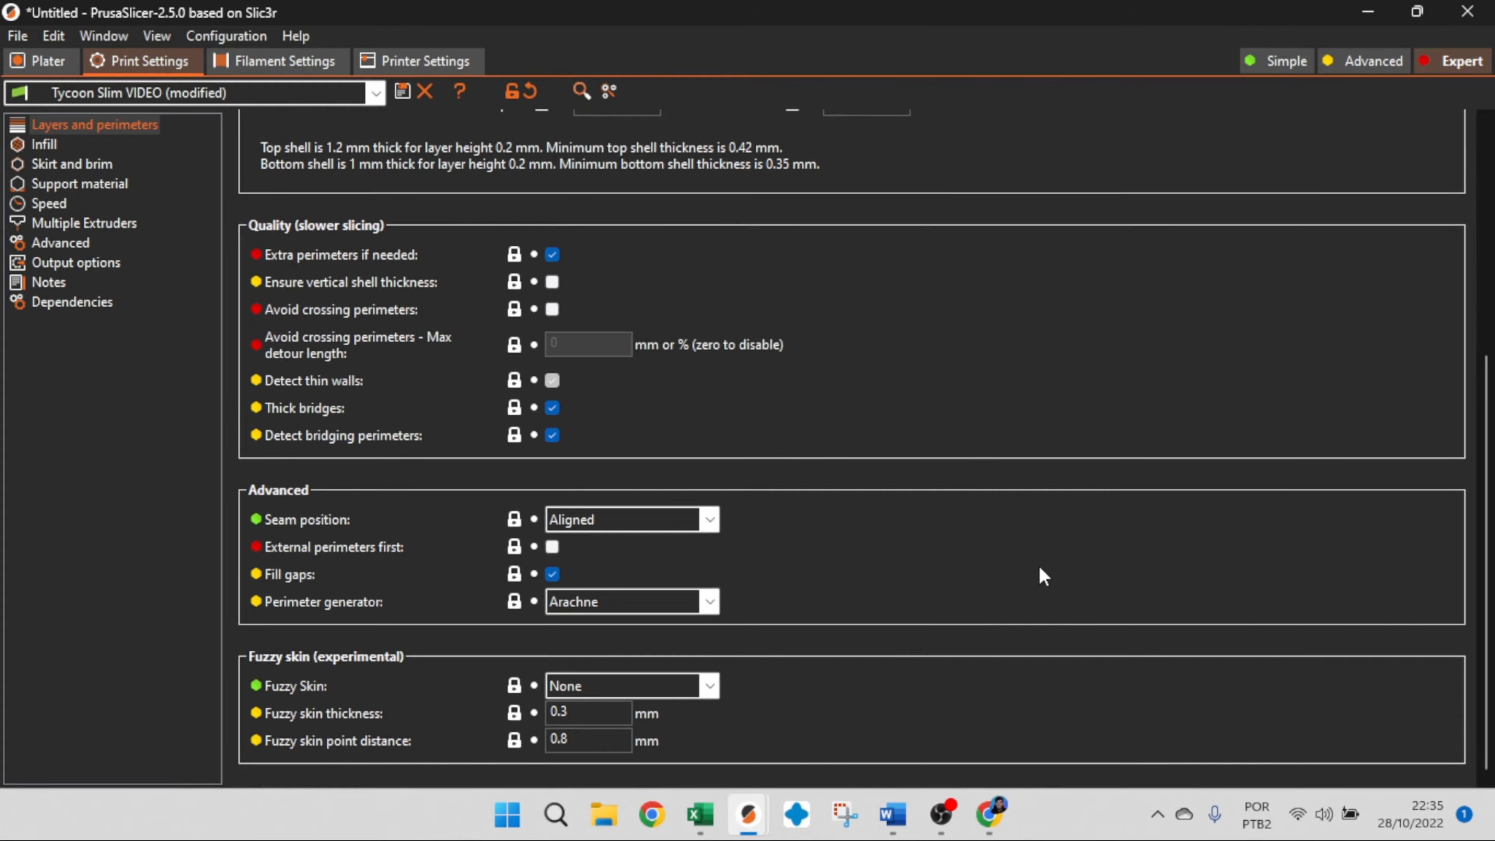
scroll(1038, 565, up, 4)
scroll(1038, 565, down, 3)
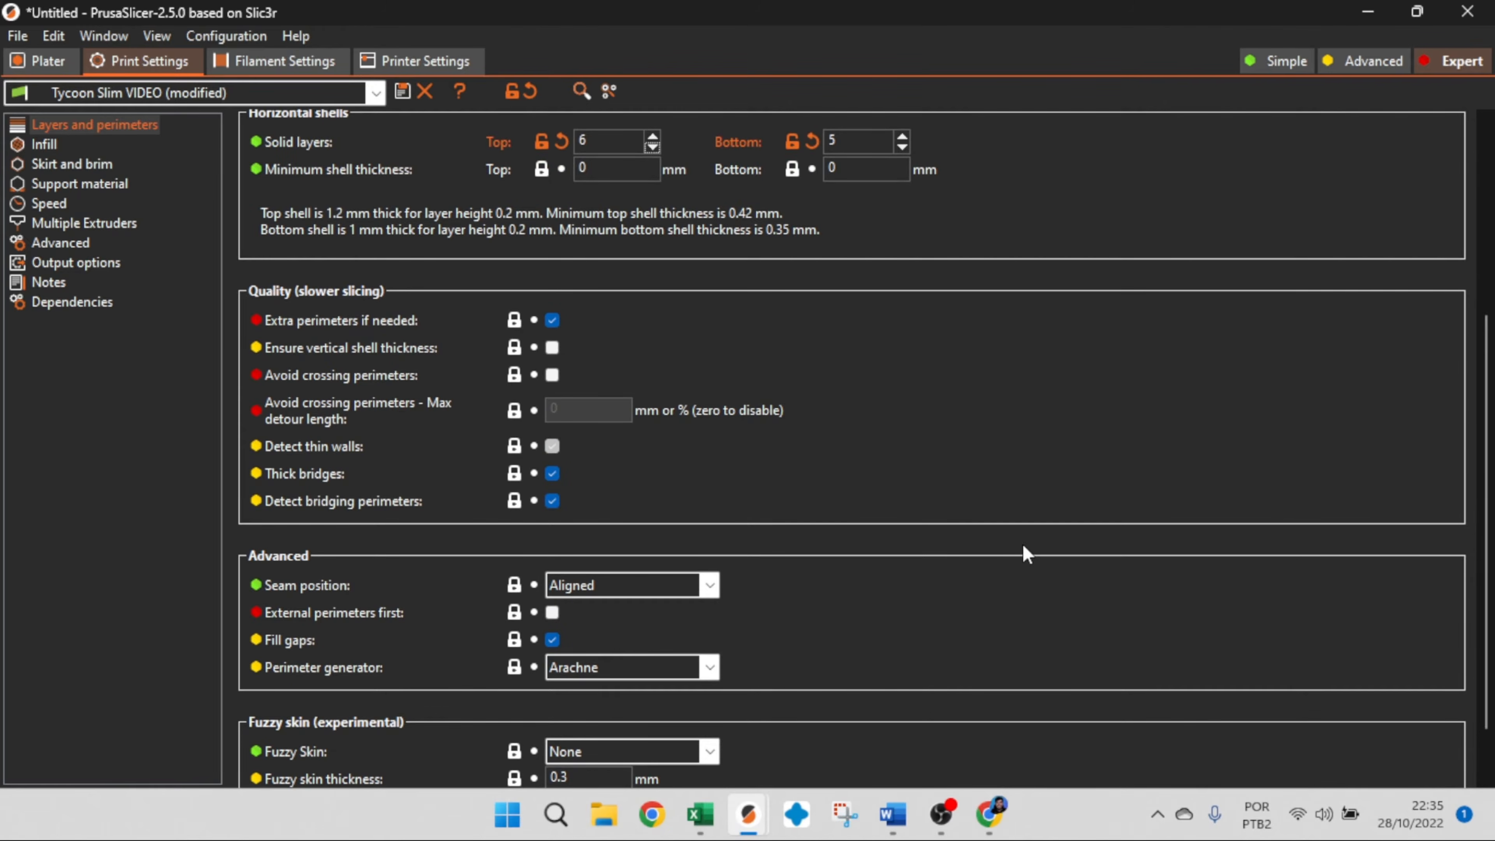
click(552, 319)
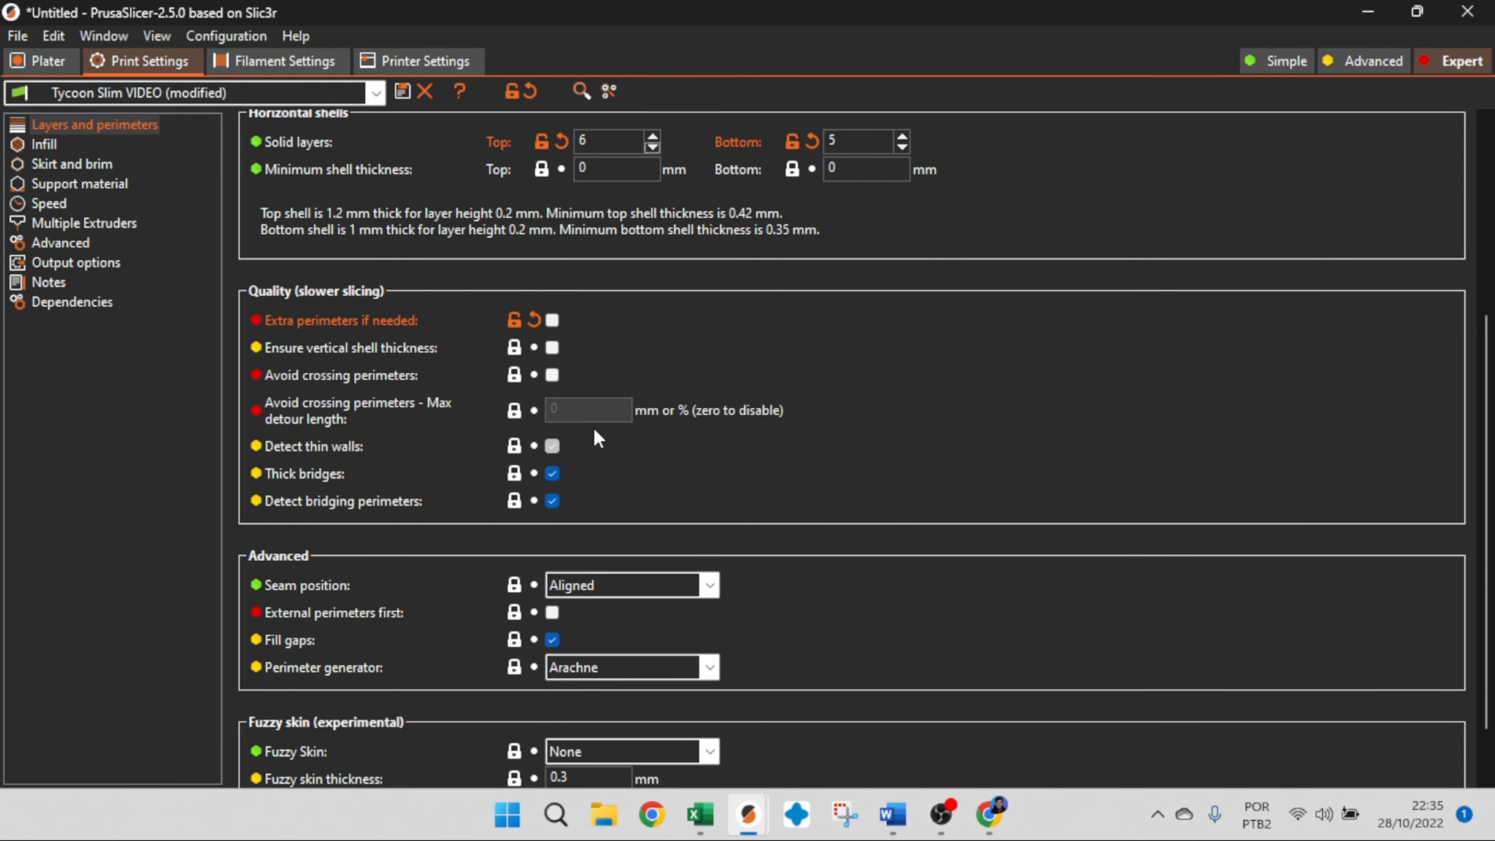
click(552, 473)
click(552, 500)
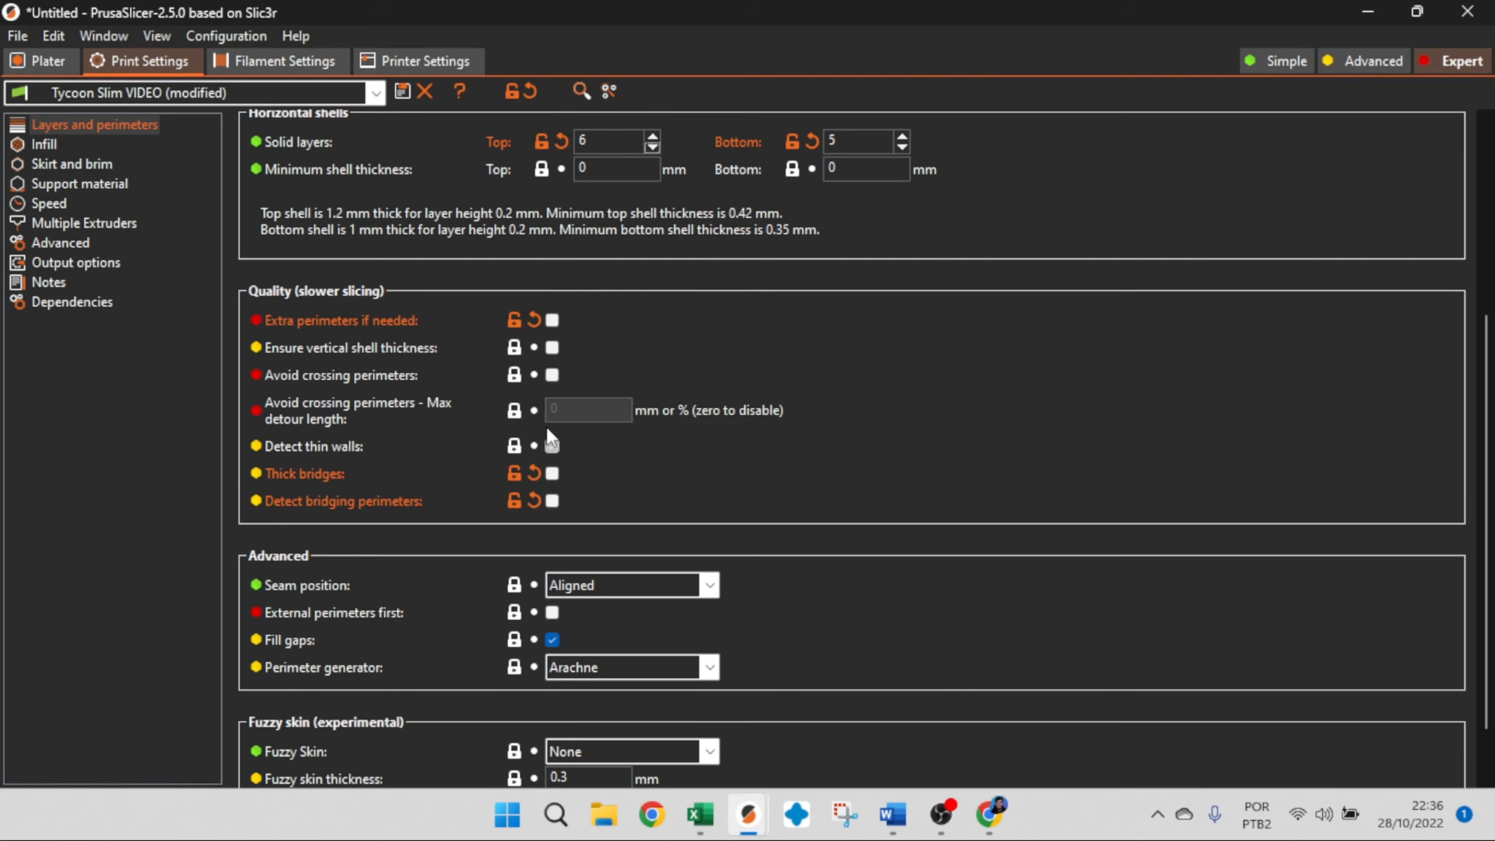
Set the perimeter generator to Classic
scroll(886, 457, down, 2)
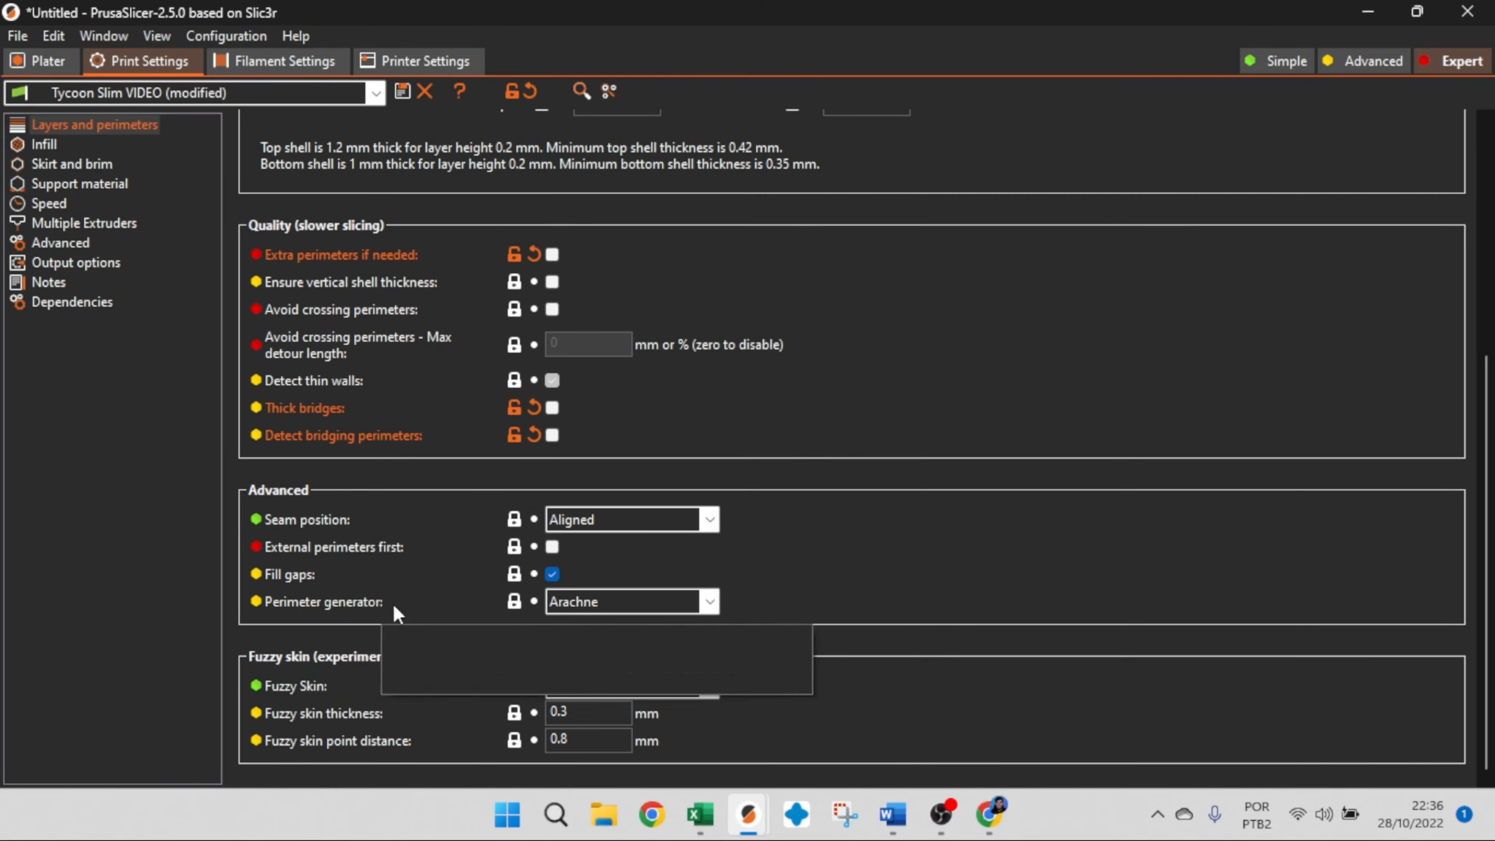
click(671, 607)
click(644, 623)
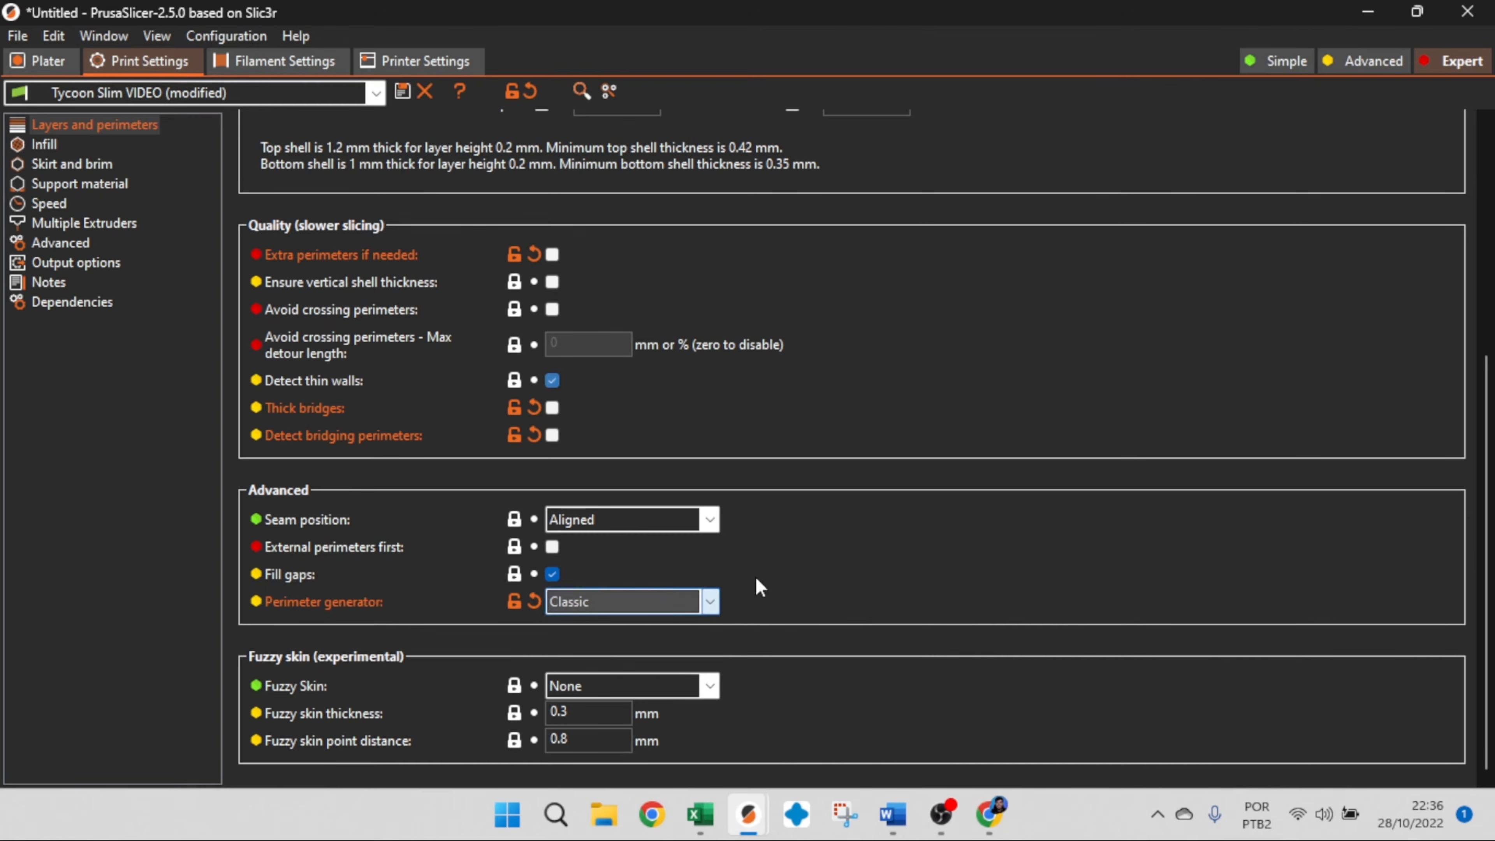
click(709, 601)
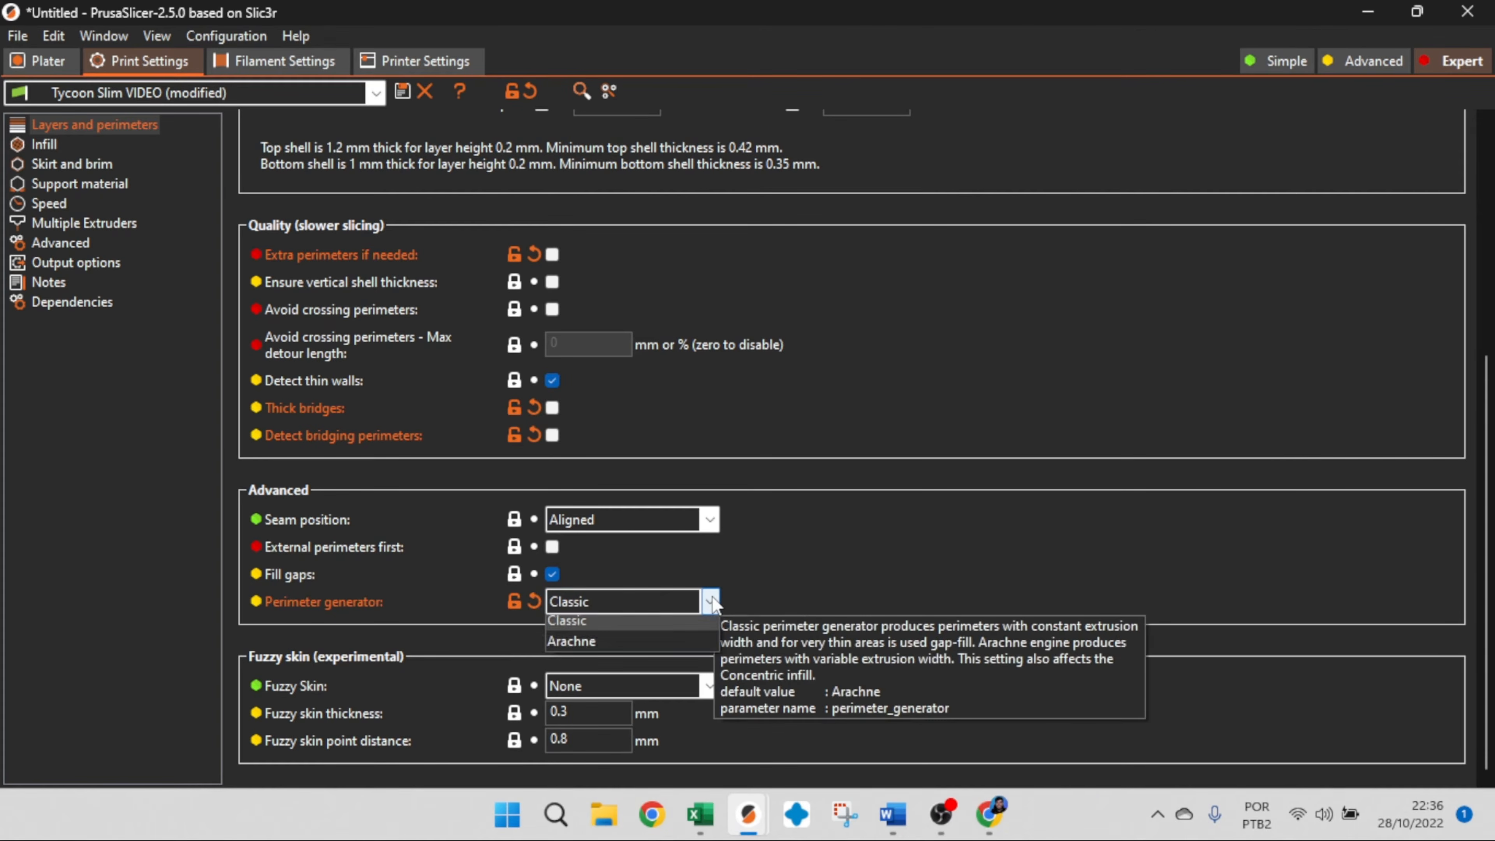
click(714, 619)
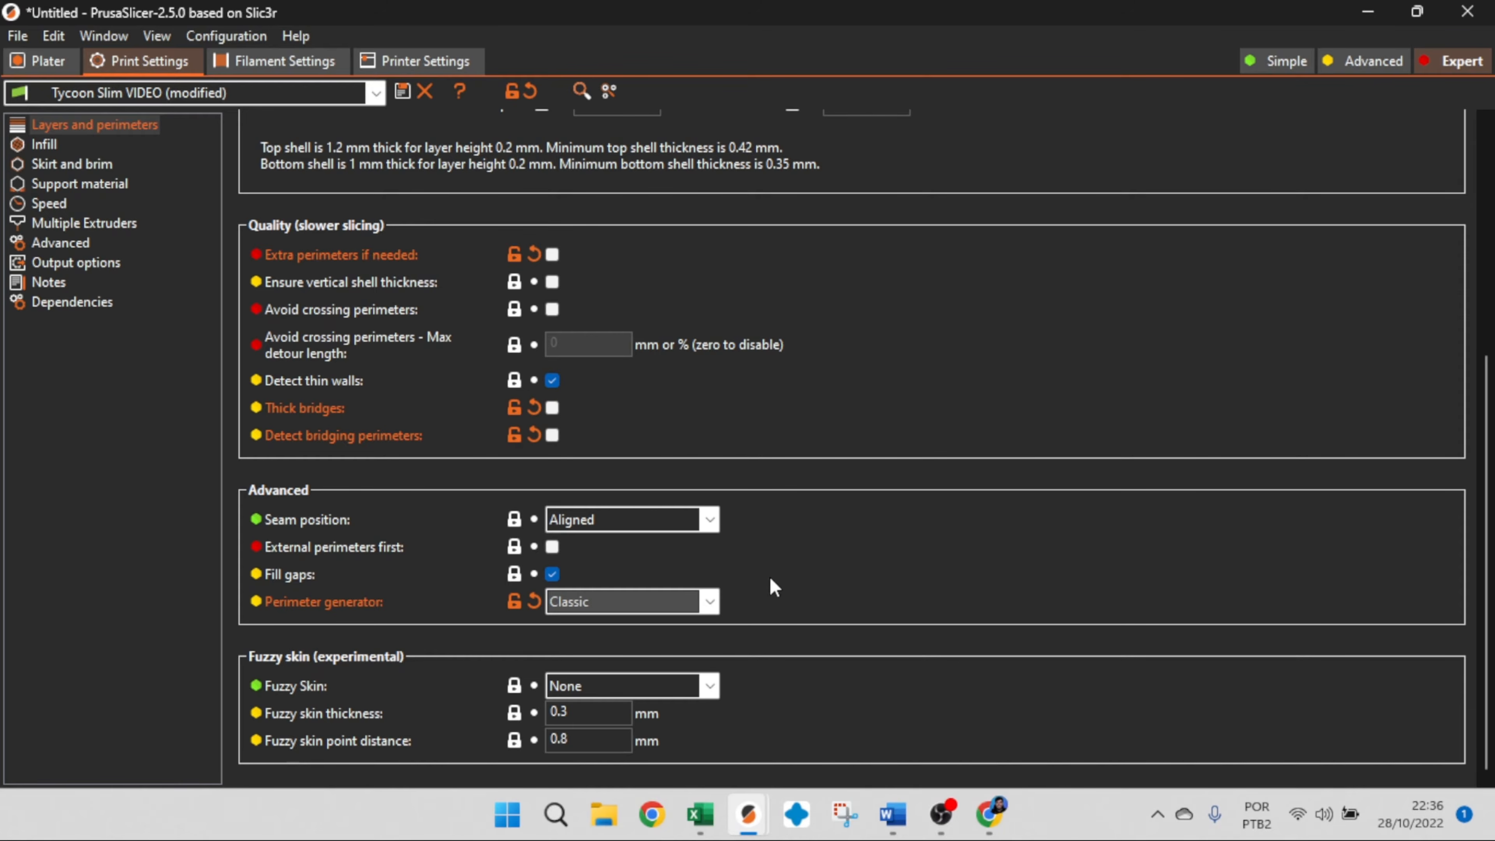
Set the fuzzy skin option to All walls
mouse_move(618, 602)
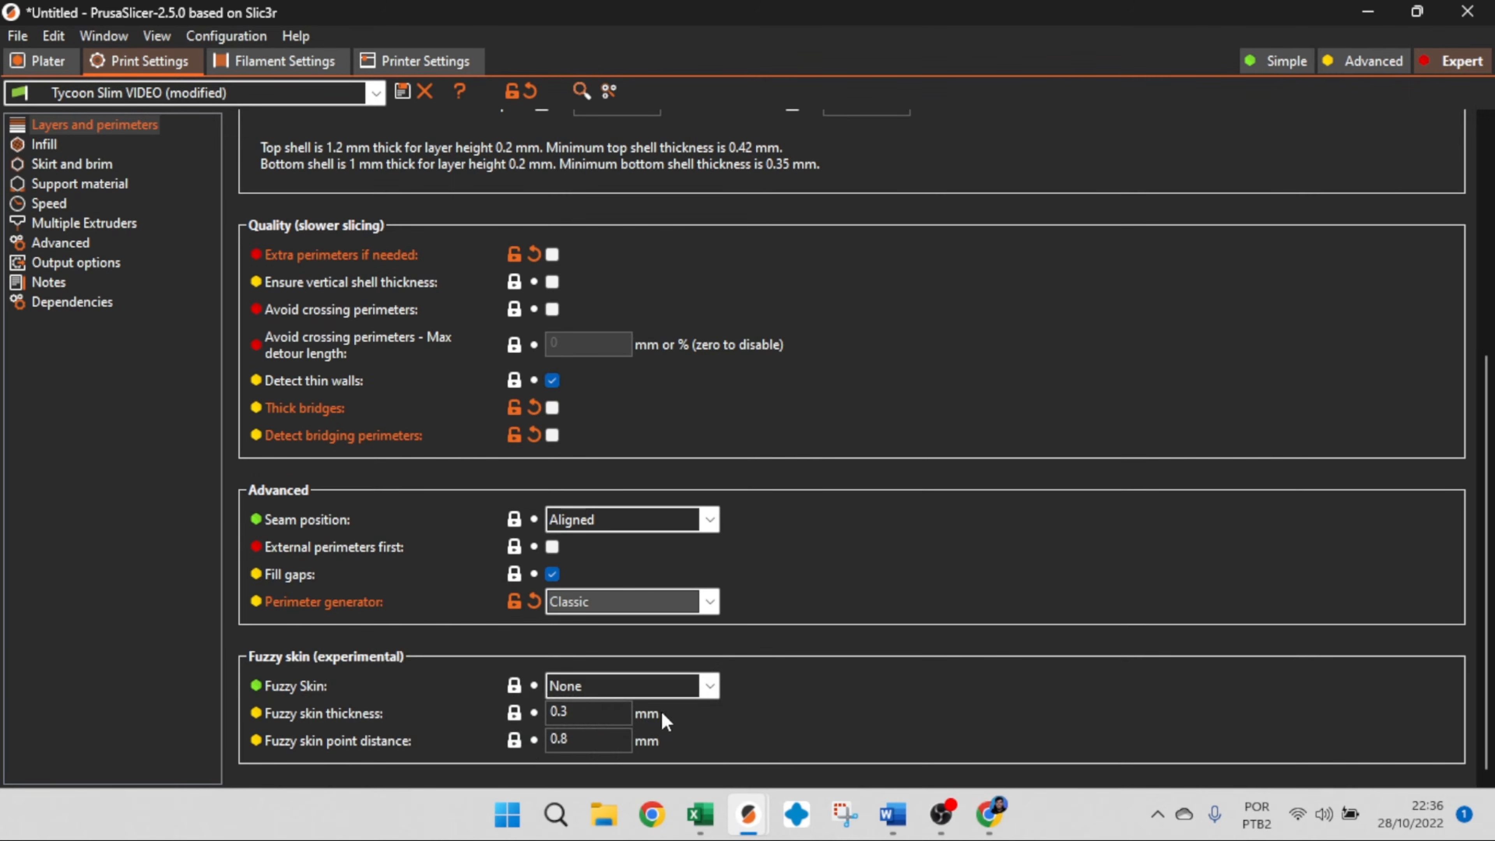
click(585, 687)
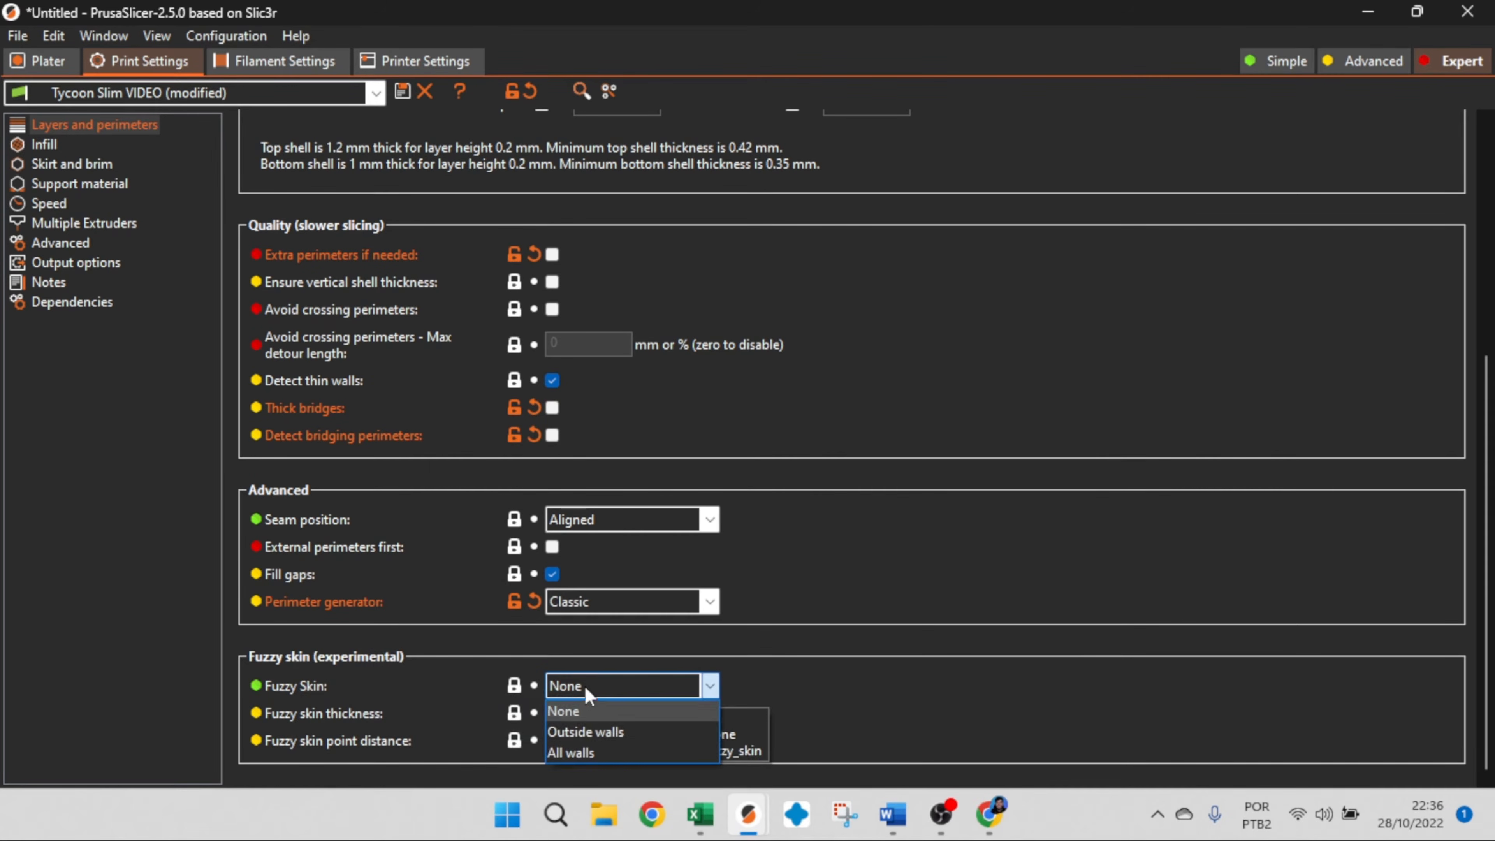
click(612, 753)
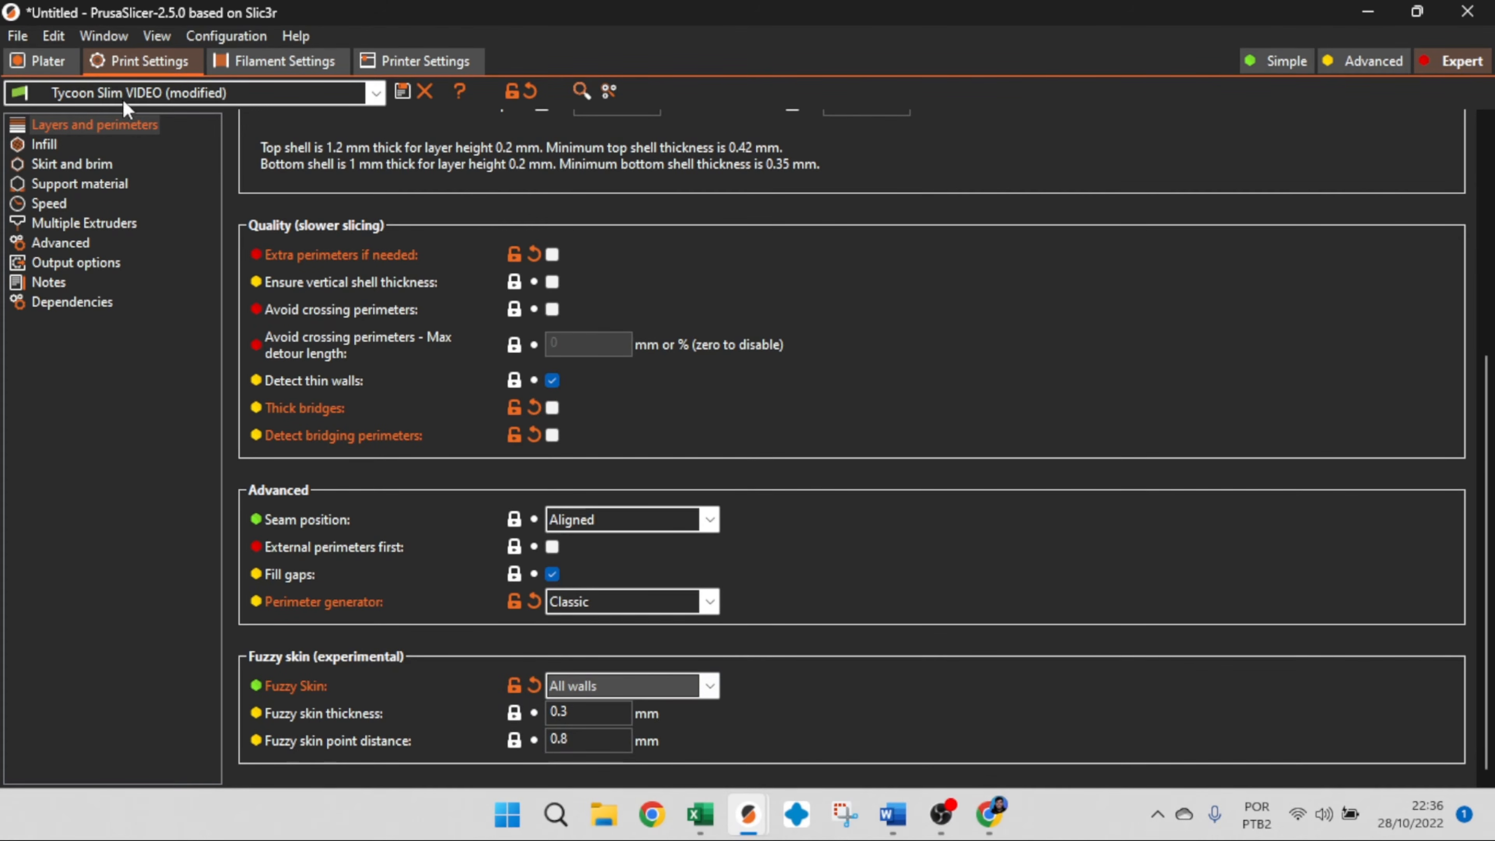
Slice the dragon and examine its fuzzy skin surface up close in the preview, comparing it with the original model
click(52, 58)
click(1265, 761)
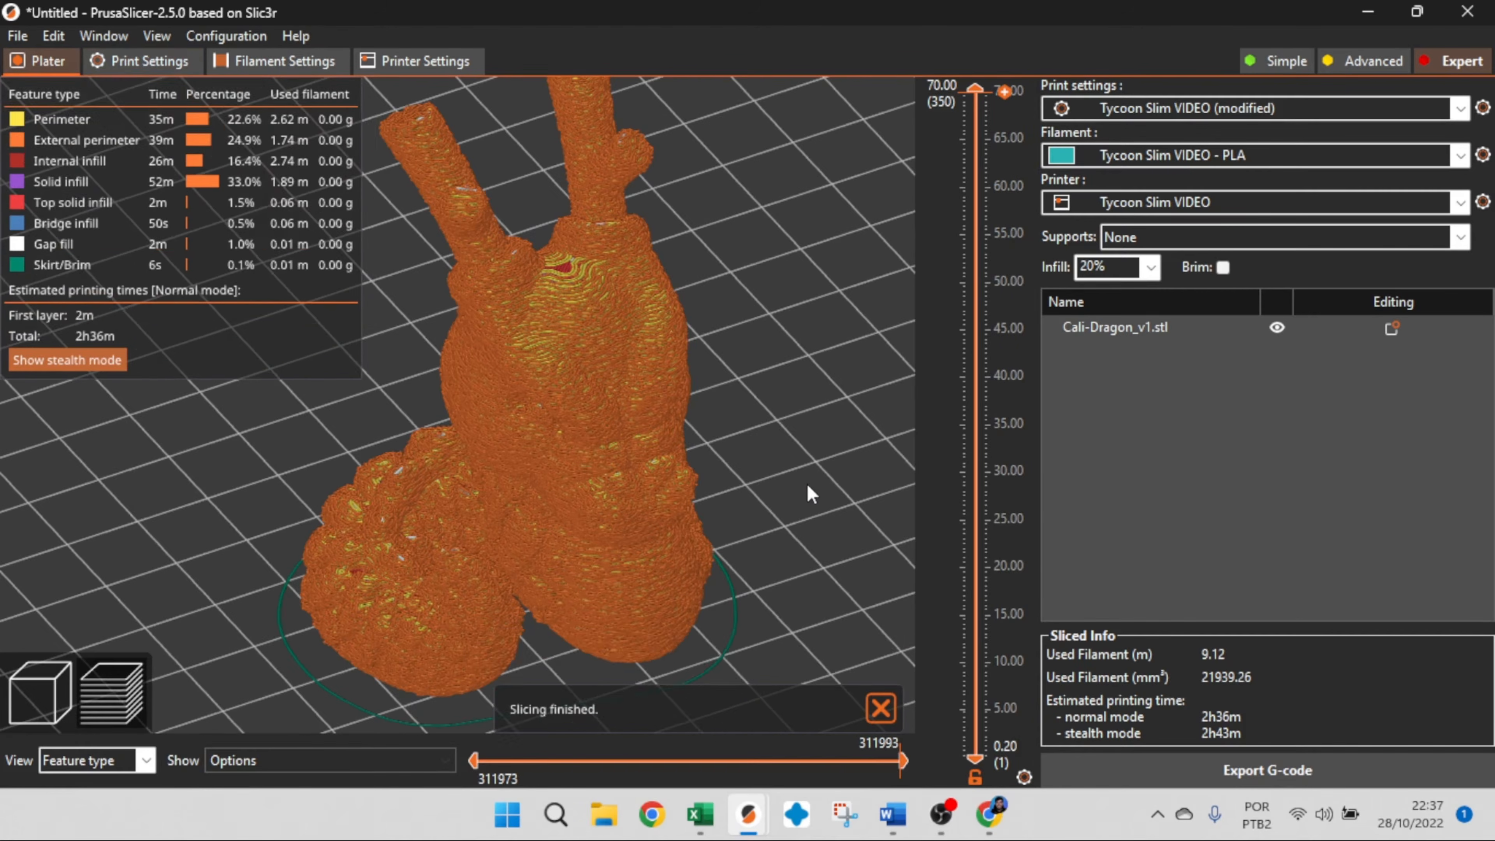
drag(807, 484, 413, 648)
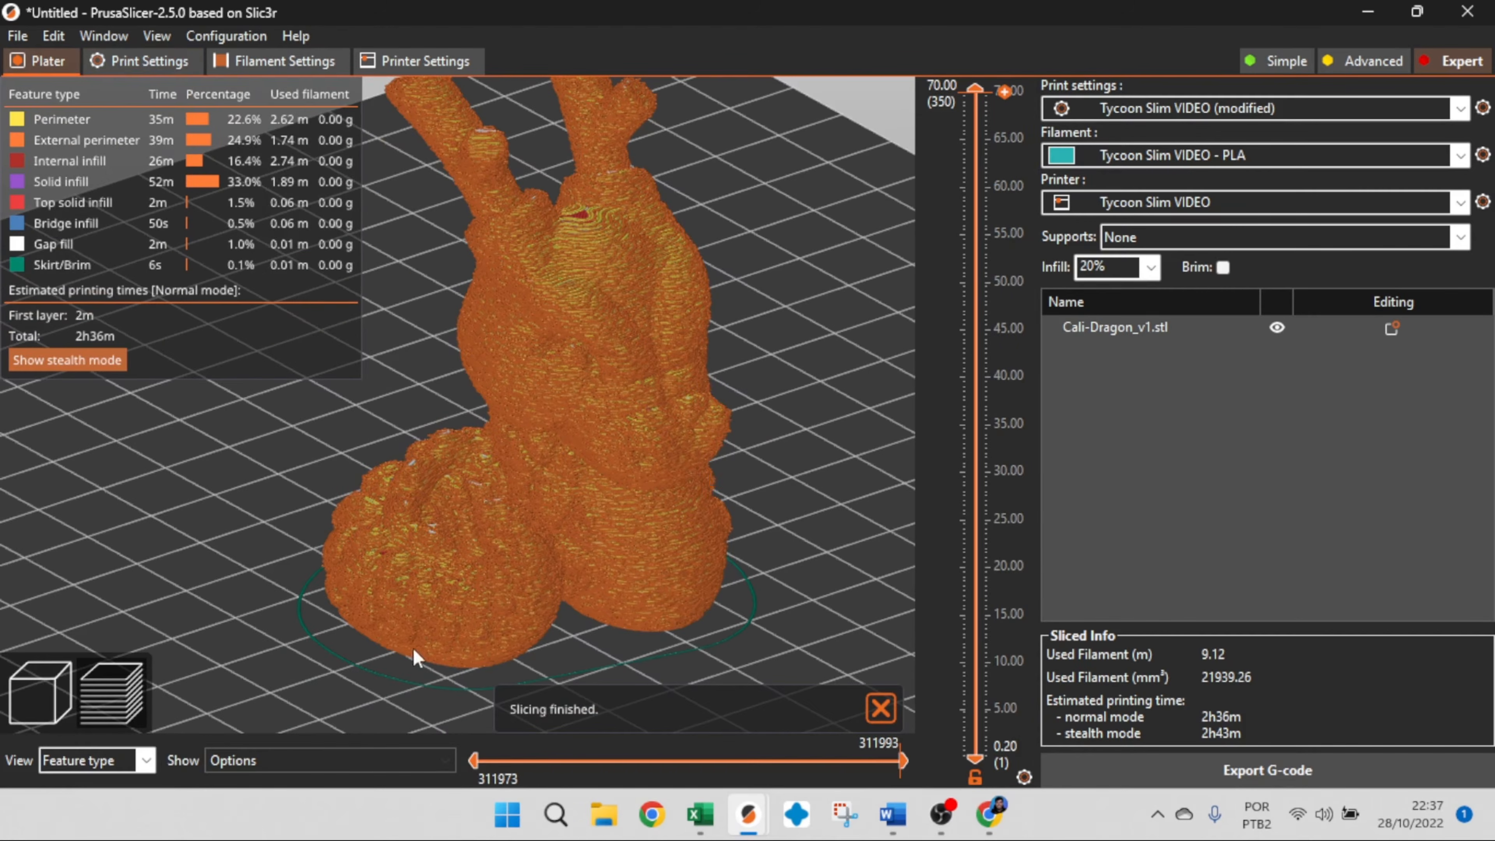
click(40, 703)
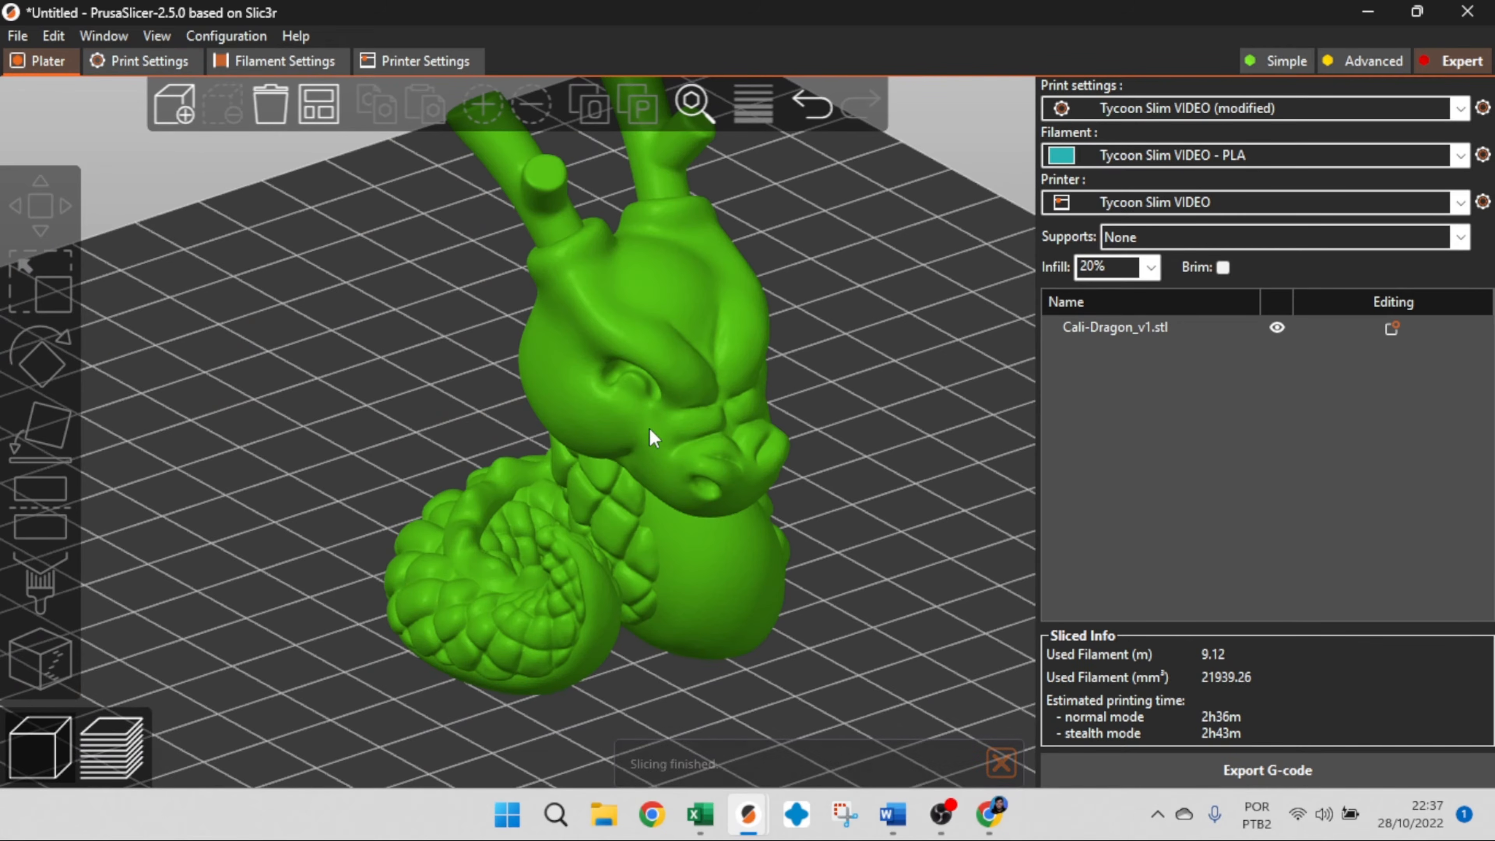
click(123, 739)
mouse_move(698, 582)
mouse_down()
mouse_move(840, 568)
mouse_move(690, 582)
mouse_up()
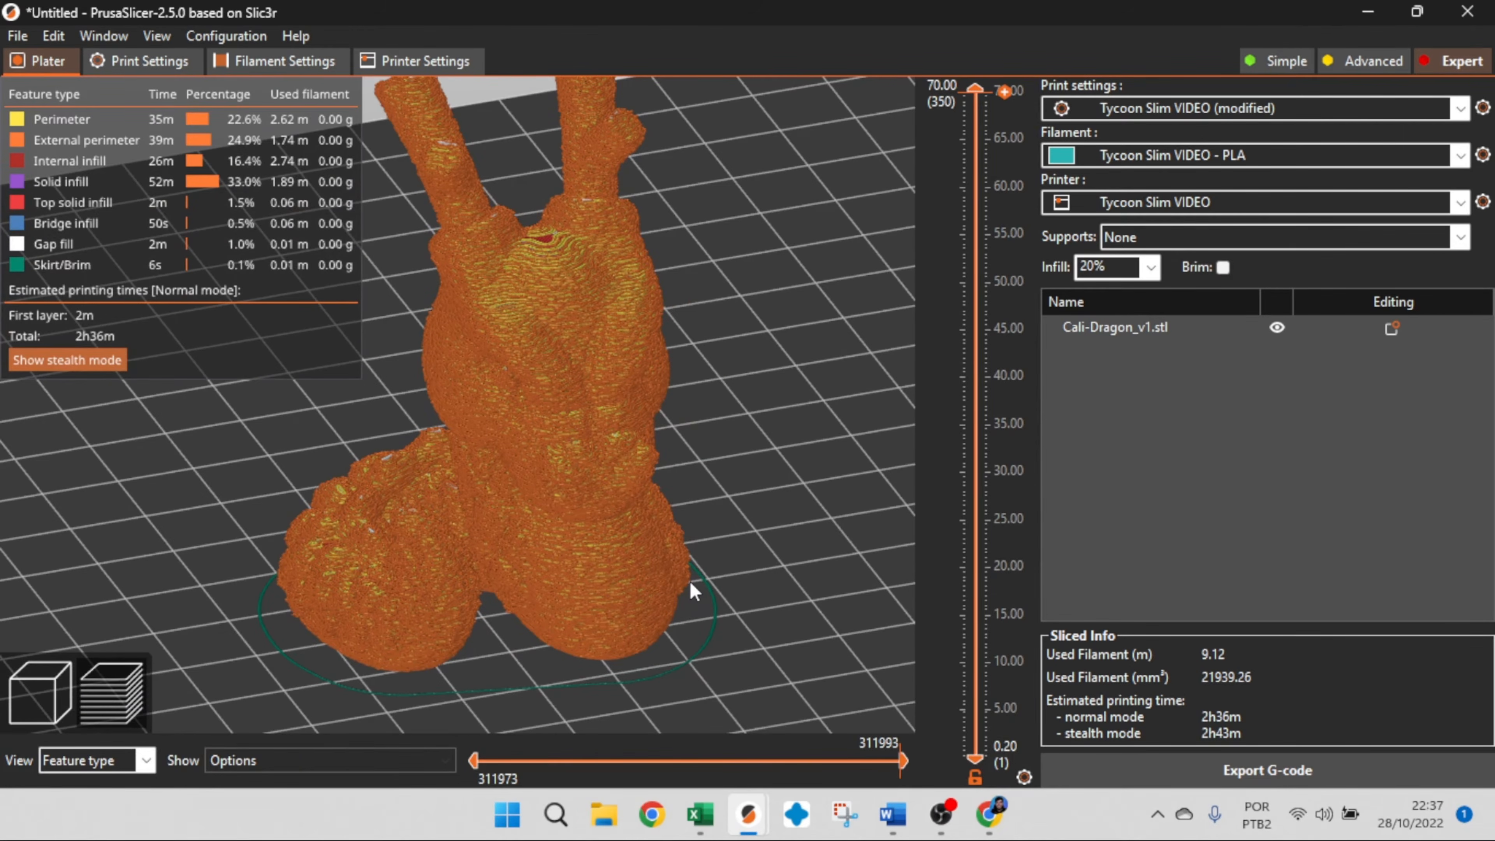
scroll(695, 560, up, 6)
drag(708, 478, 695, 482)
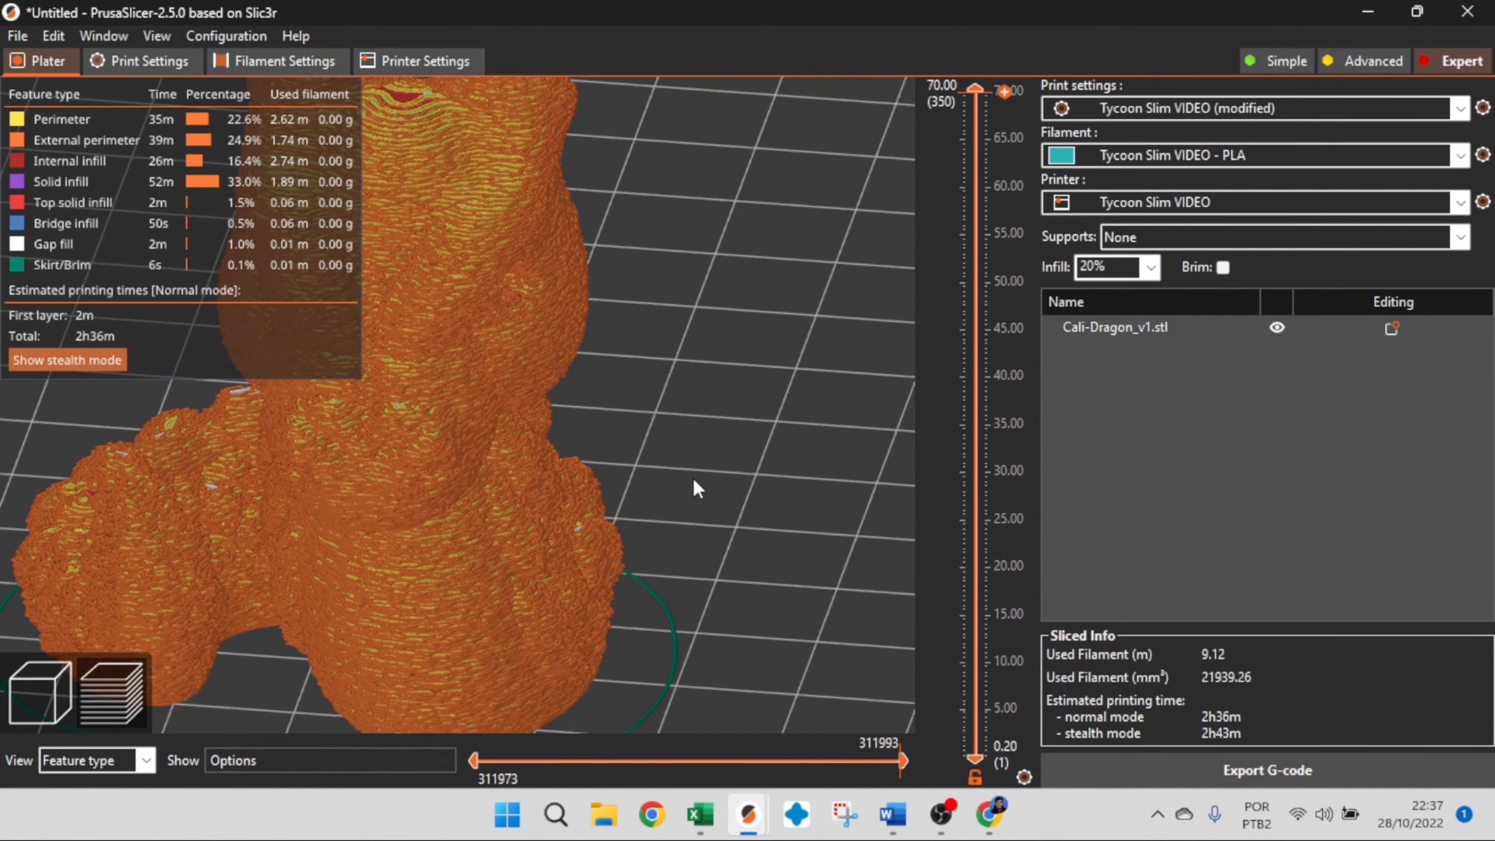
drag(586, 216, 665, 374)
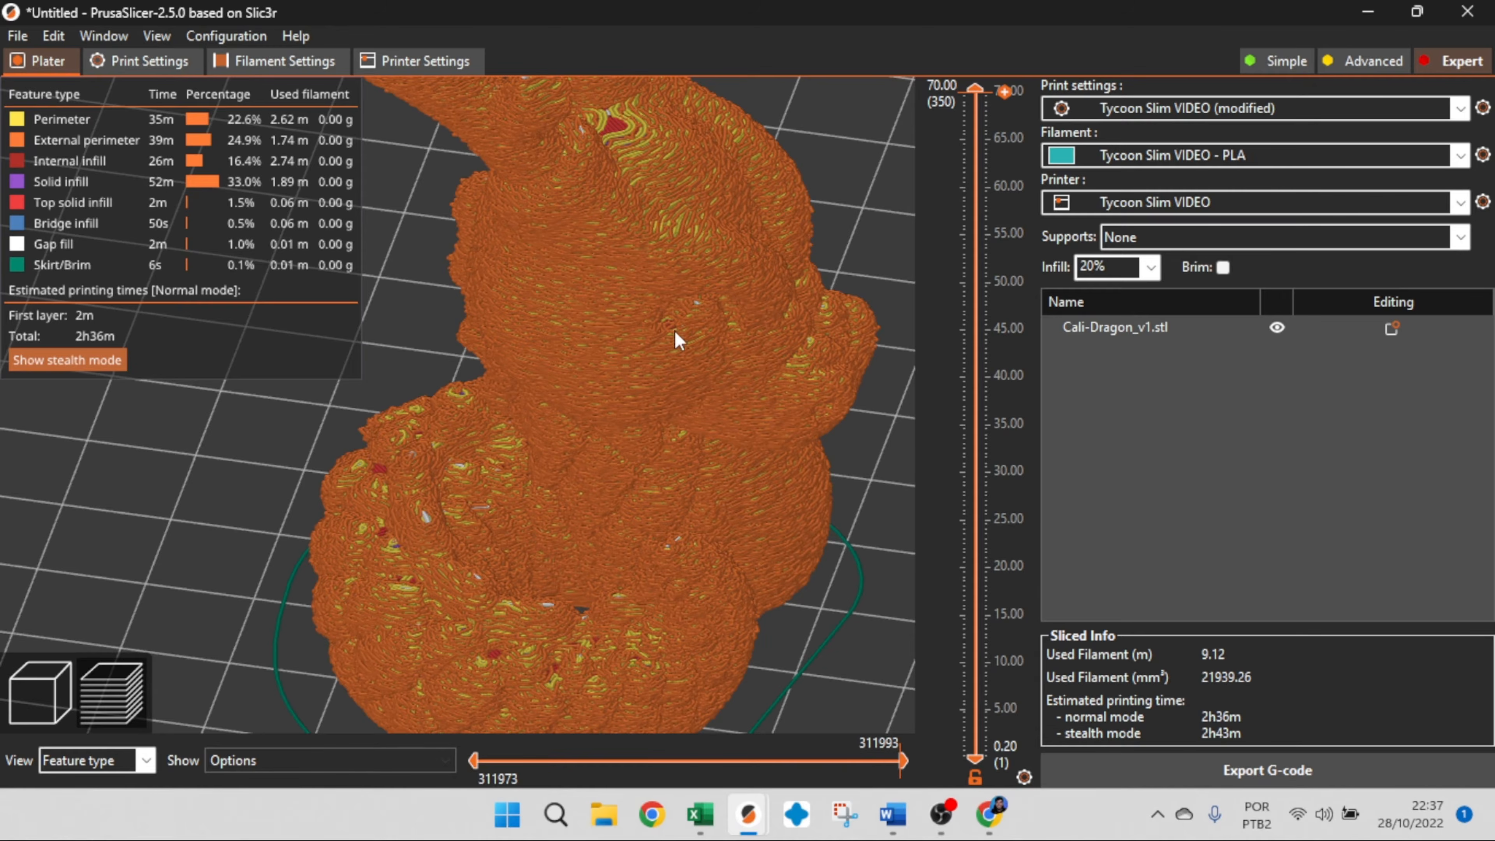
scroll(677, 339, up, 5)
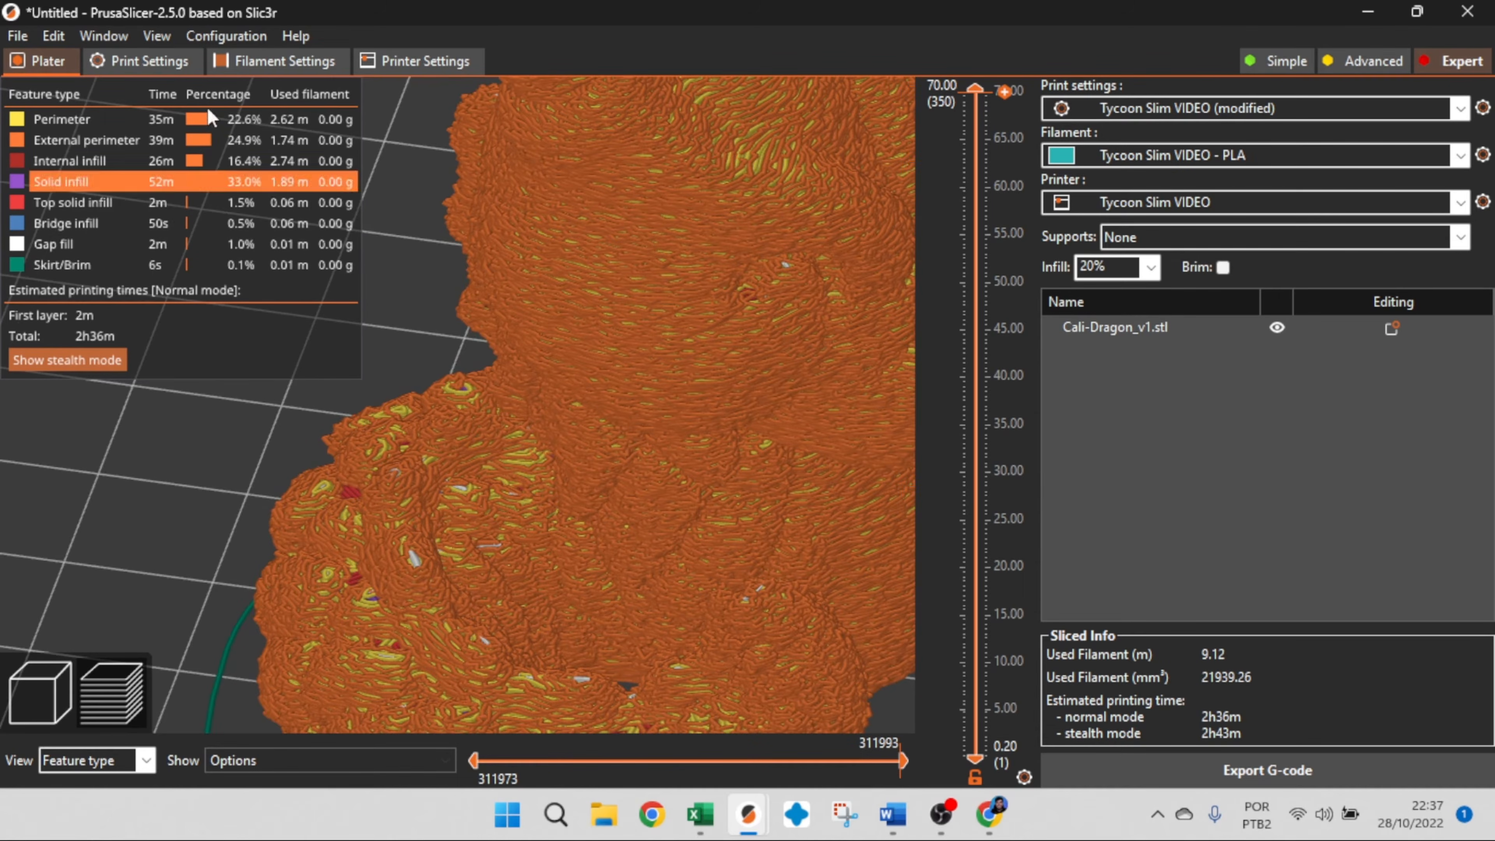
Revert the fuzzy skin option to None and slice the dragon again to check its surface
click(157, 66)
click(534, 685)
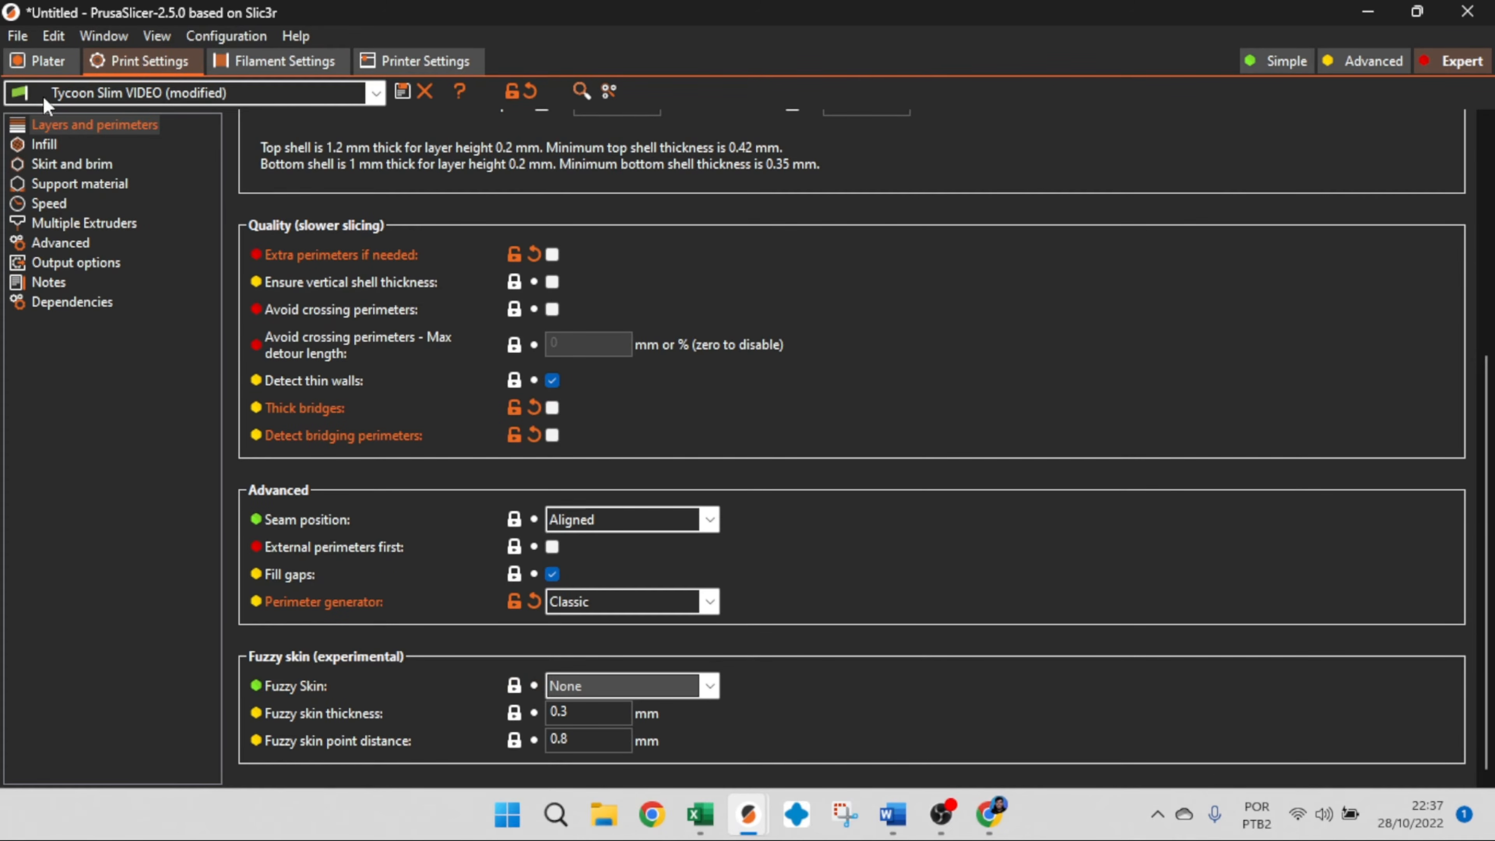
click(47, 61)
click(1259, 766)
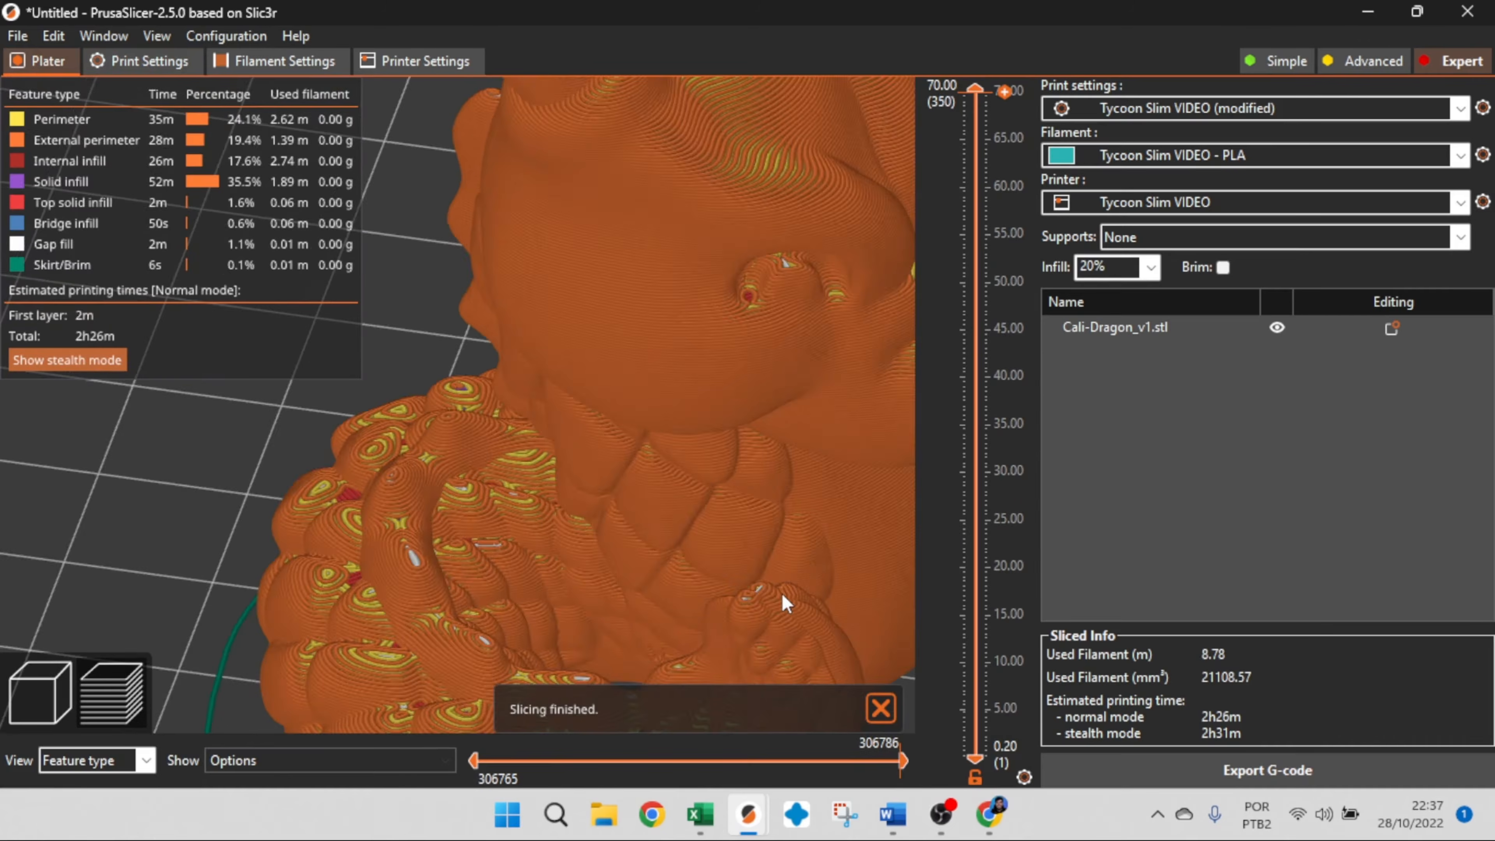
scroll(782, 593, down, 5)
drag(804, 452, 658, 365)
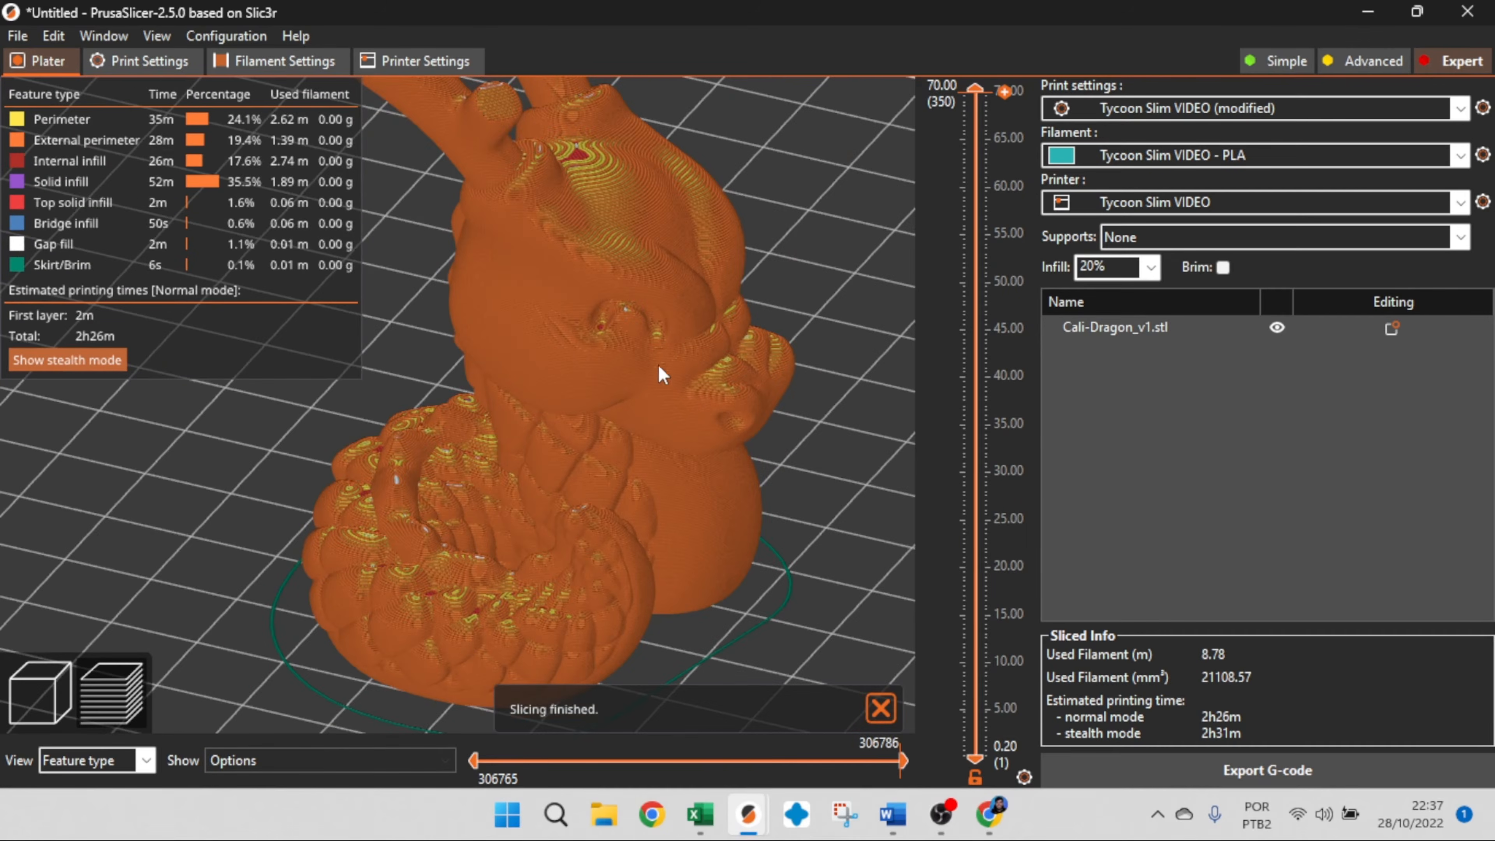
scroll(649, 346, up, 6)
scroll(649, 346, down, 6)
drag(774, 375, 736, 412)
Compare the infill print settings with the infill inside the dragon's head, with the preview cut at 43.20 mm (layer 216)
click(159, 63)
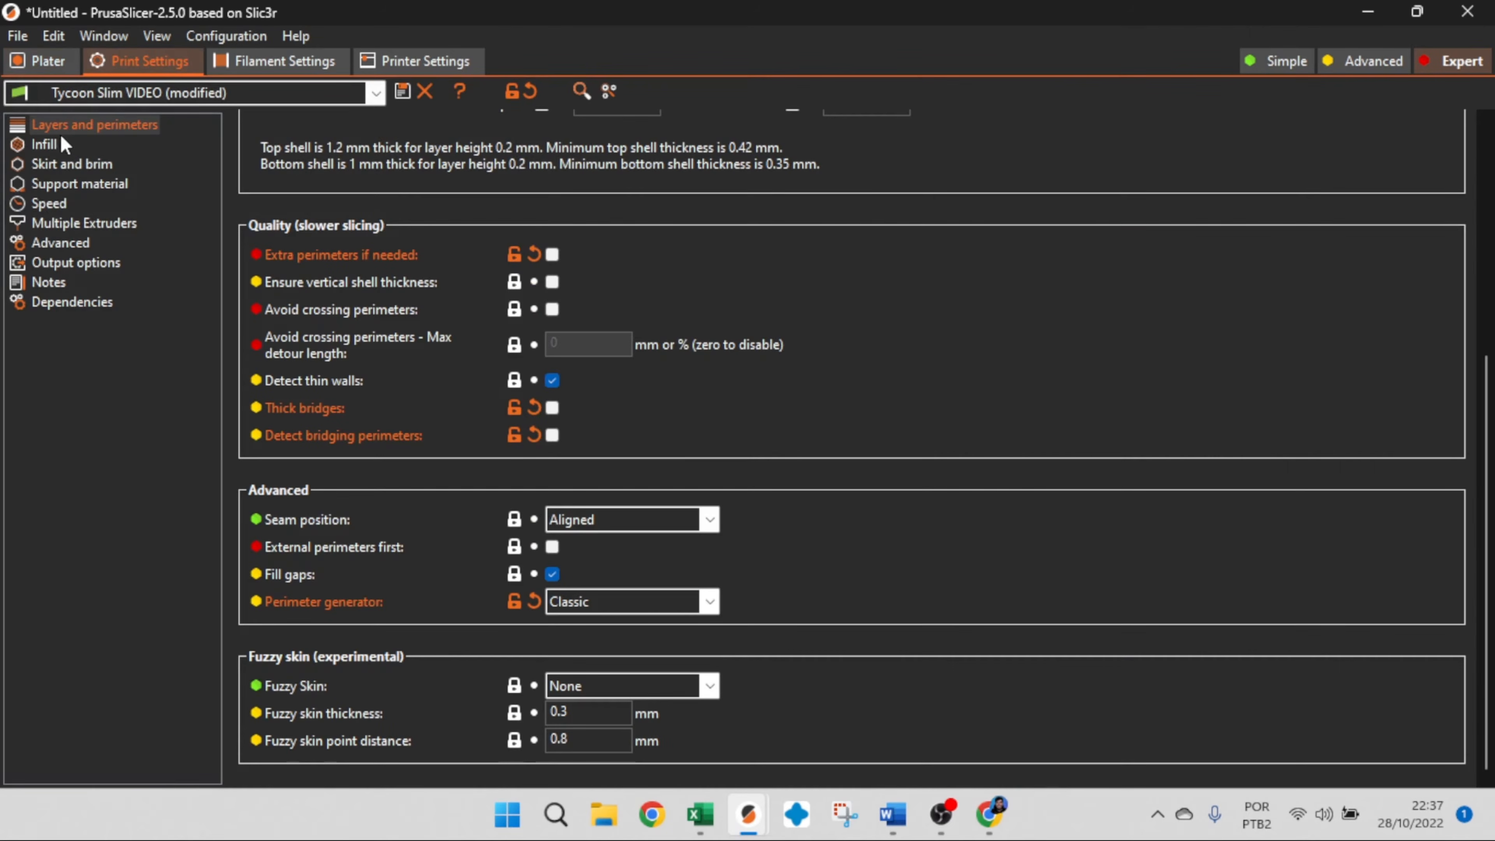
click(47, 145)
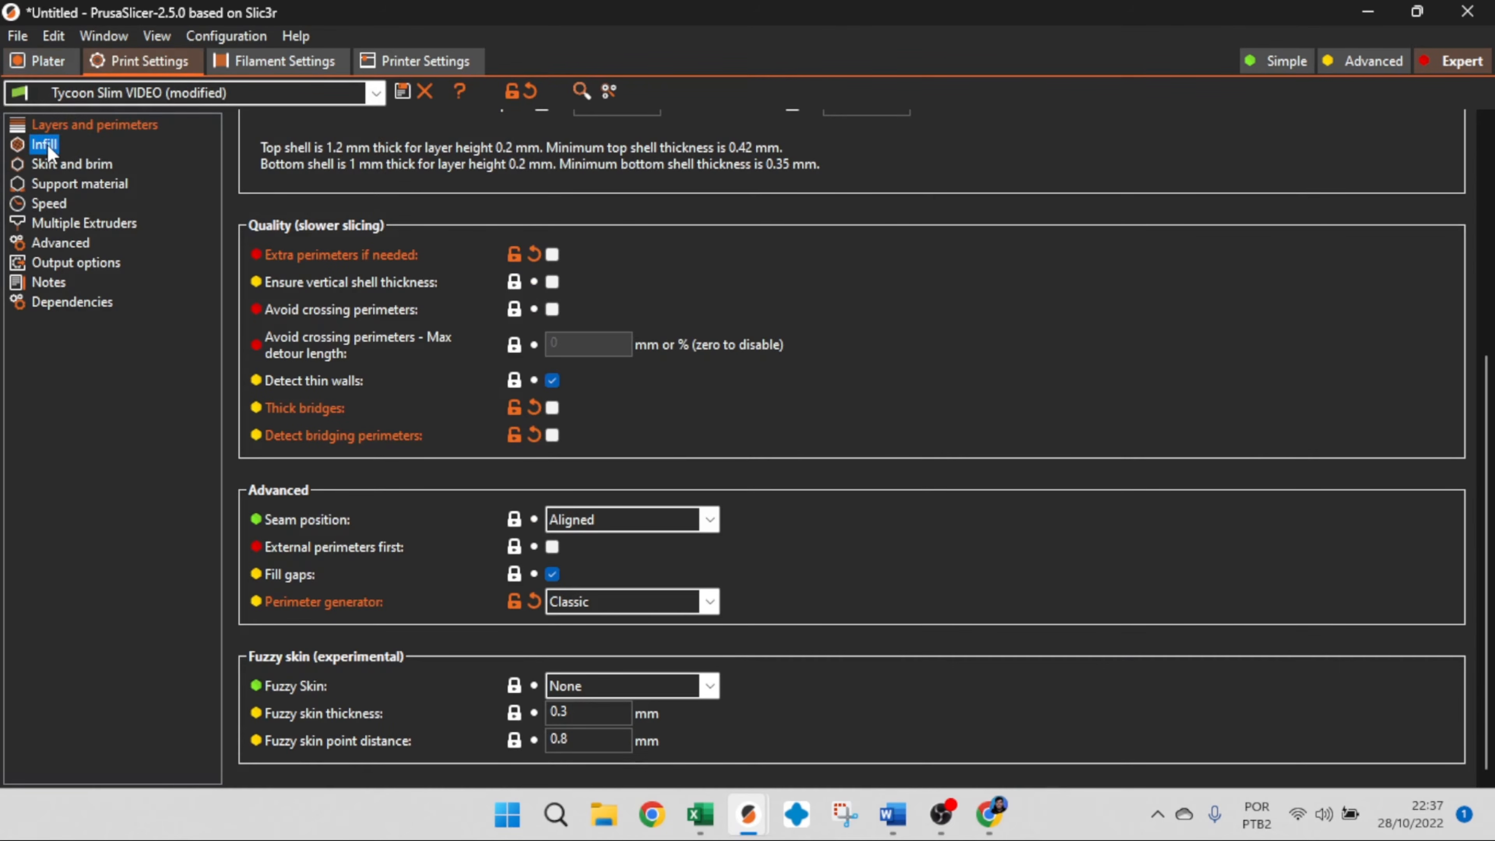
scroll(935, 357, up, 2)
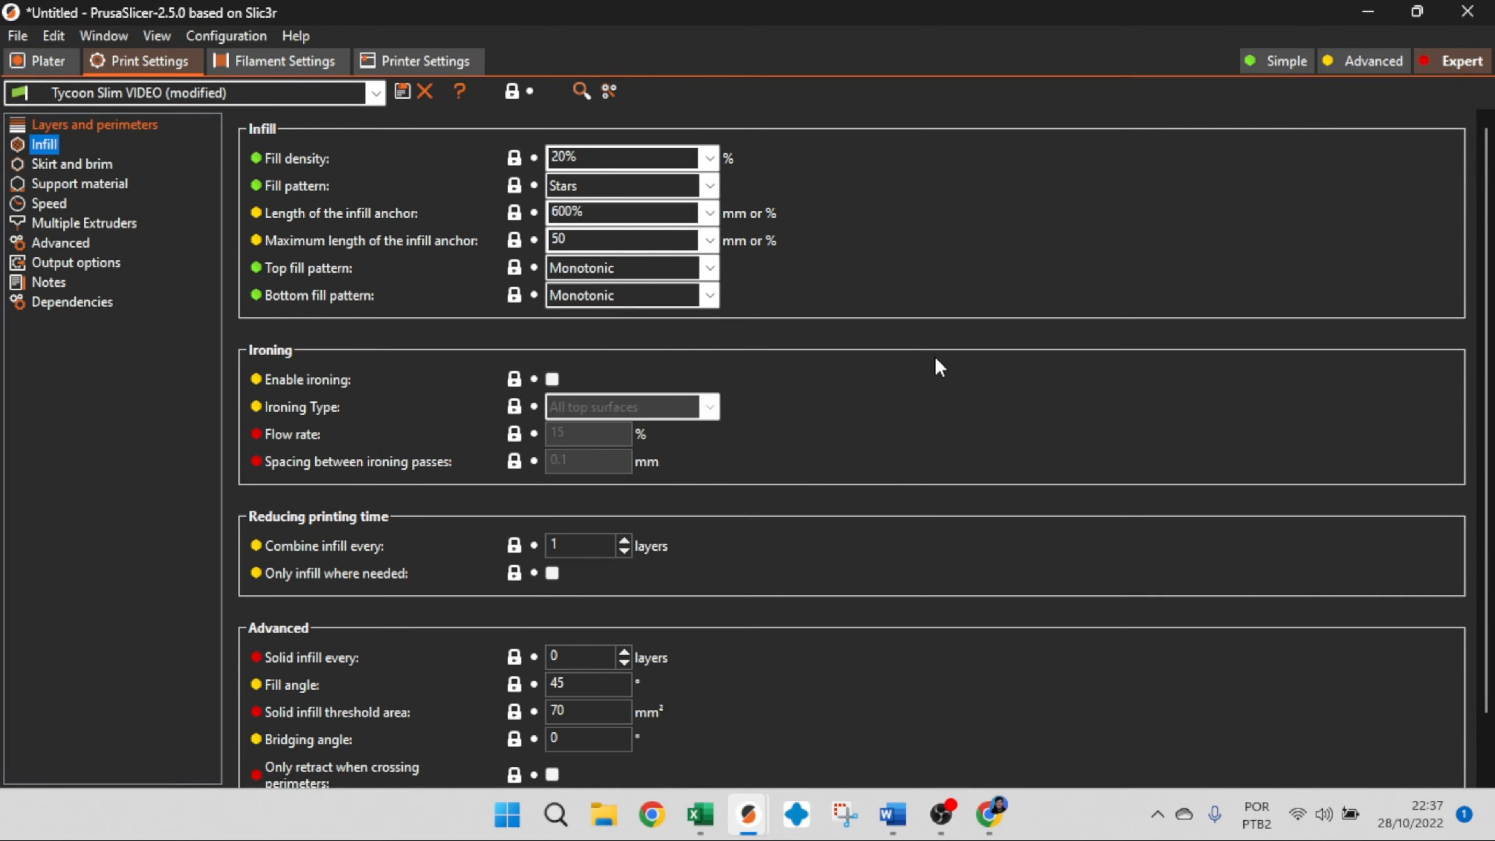
click(59, 63)
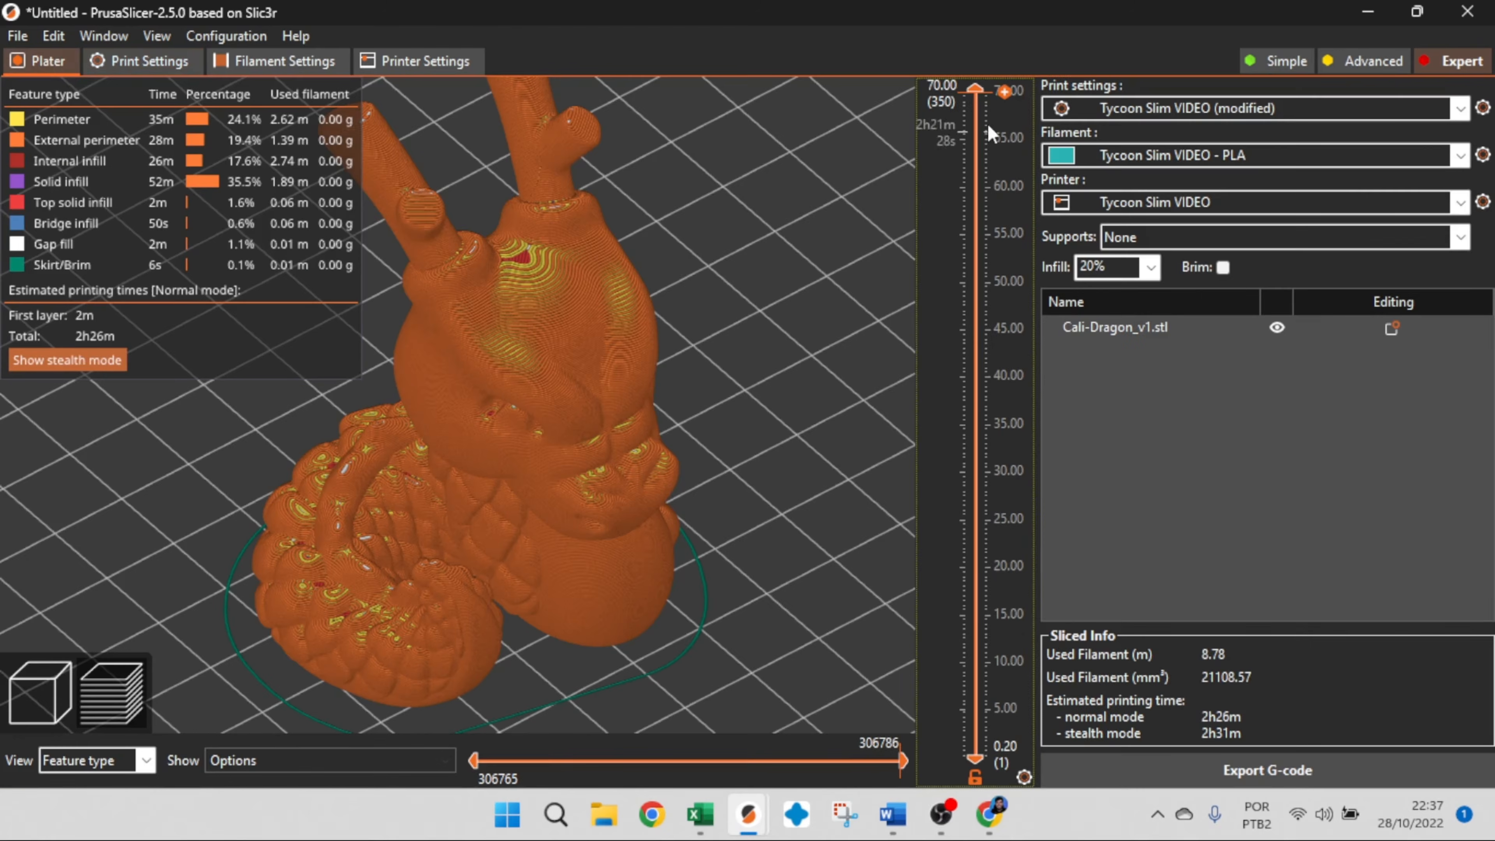
drag(976, 133, 975, 344)
scroll(709, 274, up, 4)
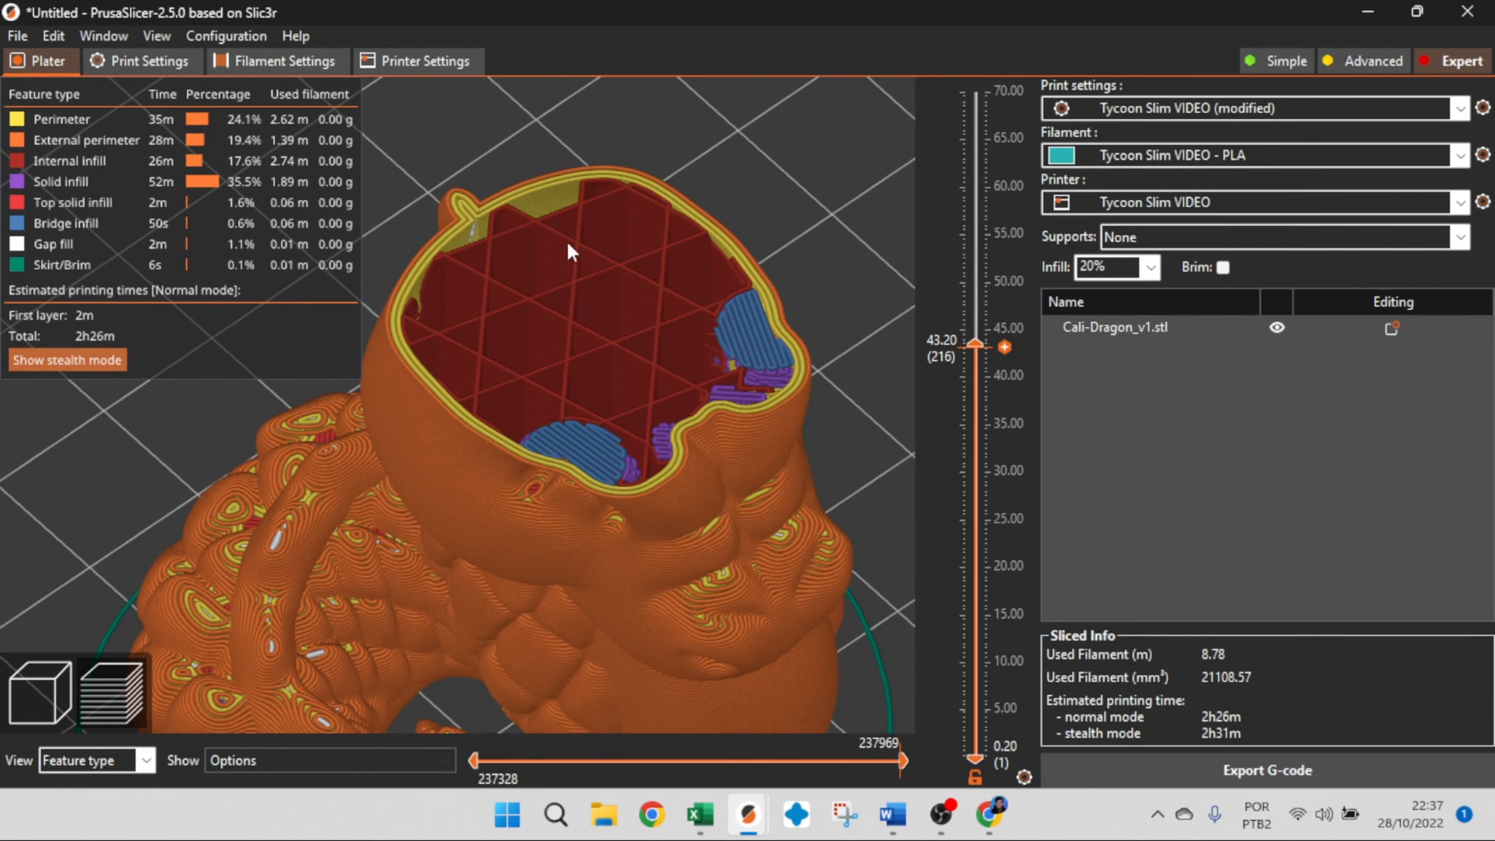
click(150, 60)
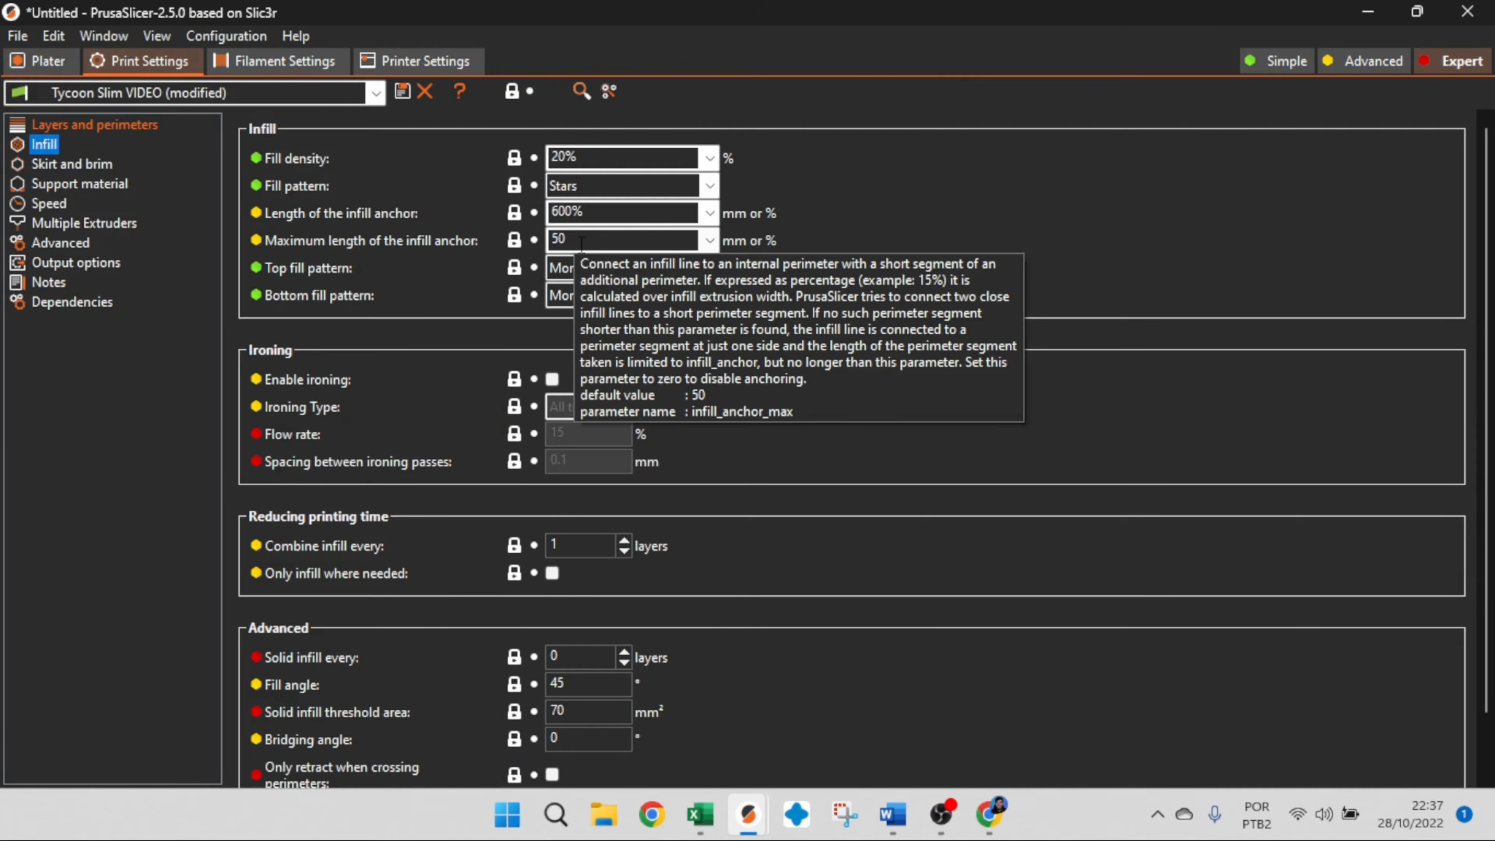
click(48, 64)
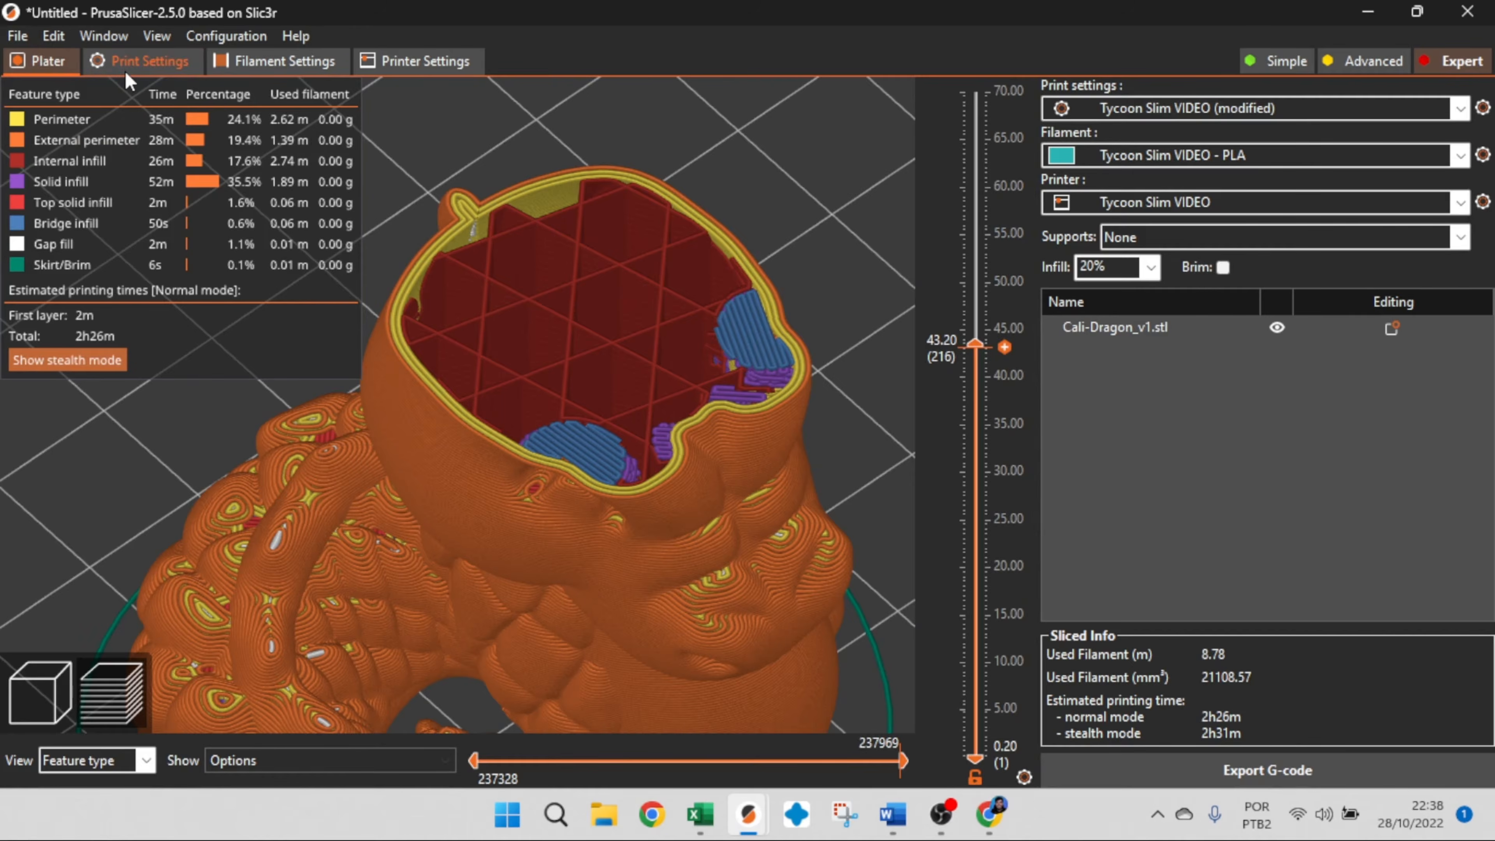
click(165, 61)
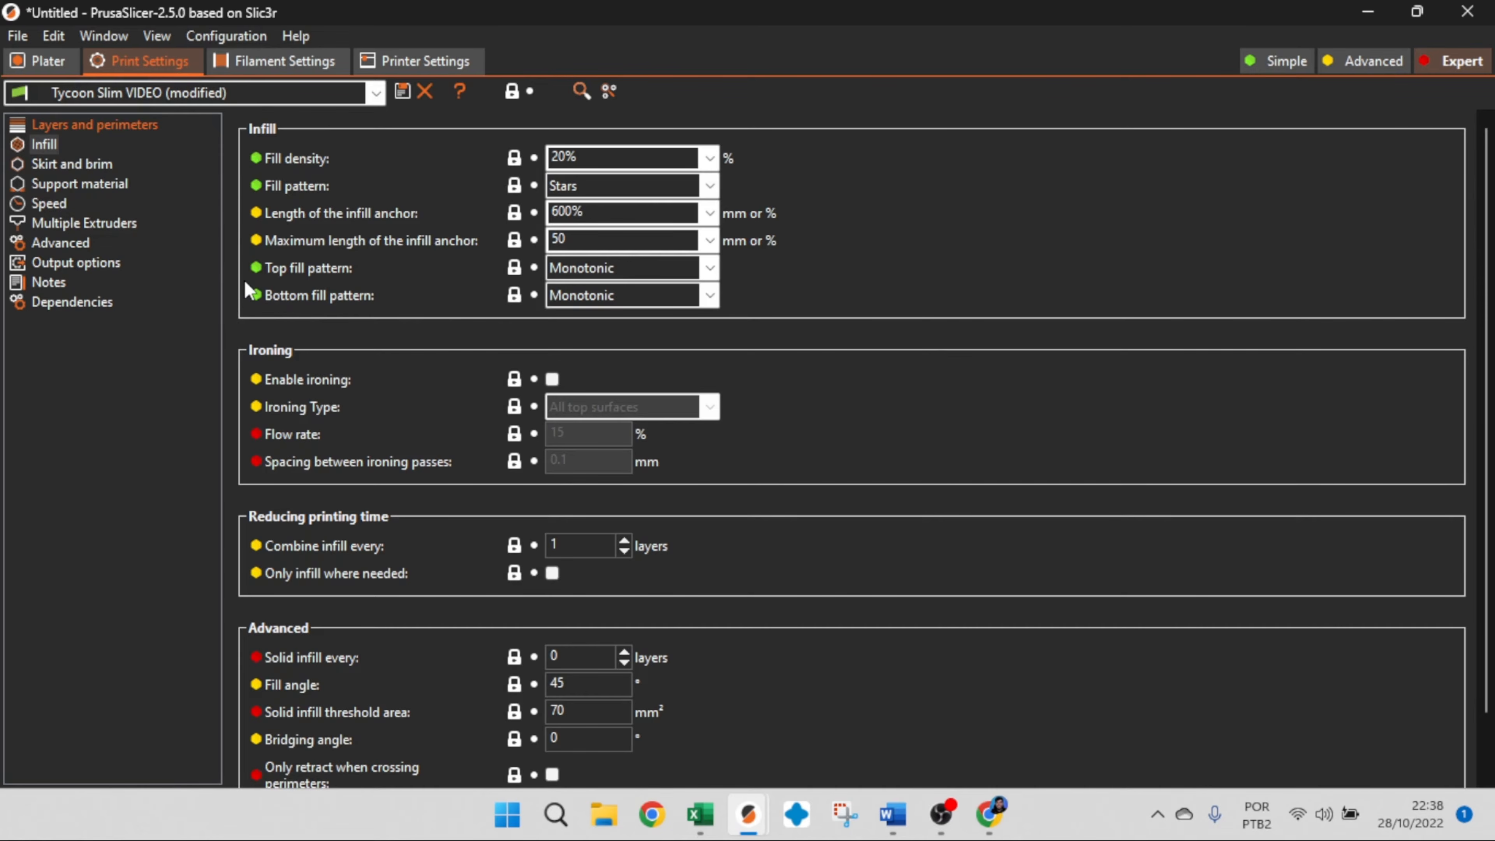
click(715, 168)
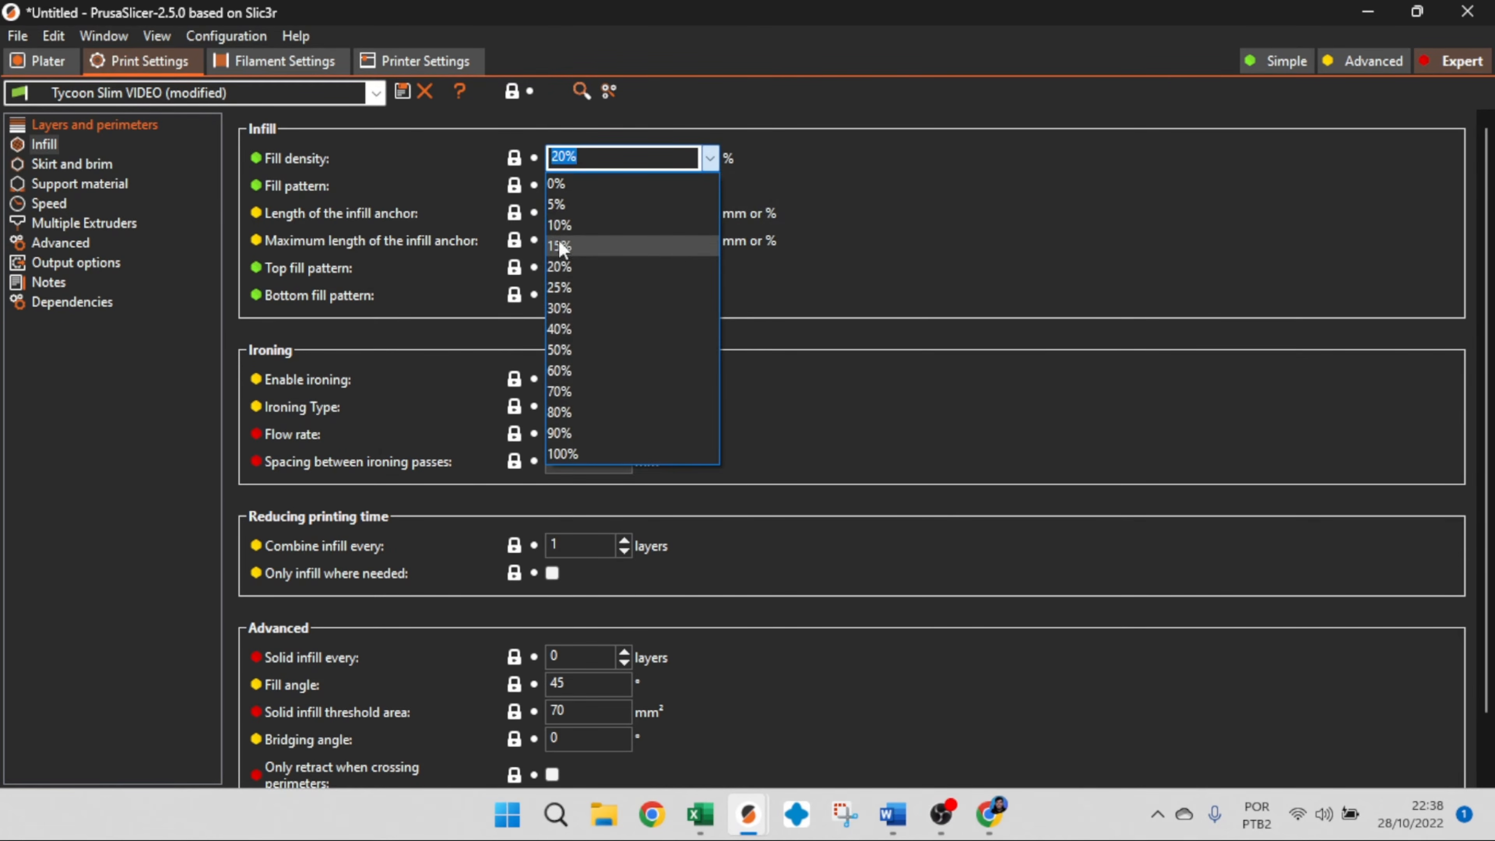
click(357, 330)
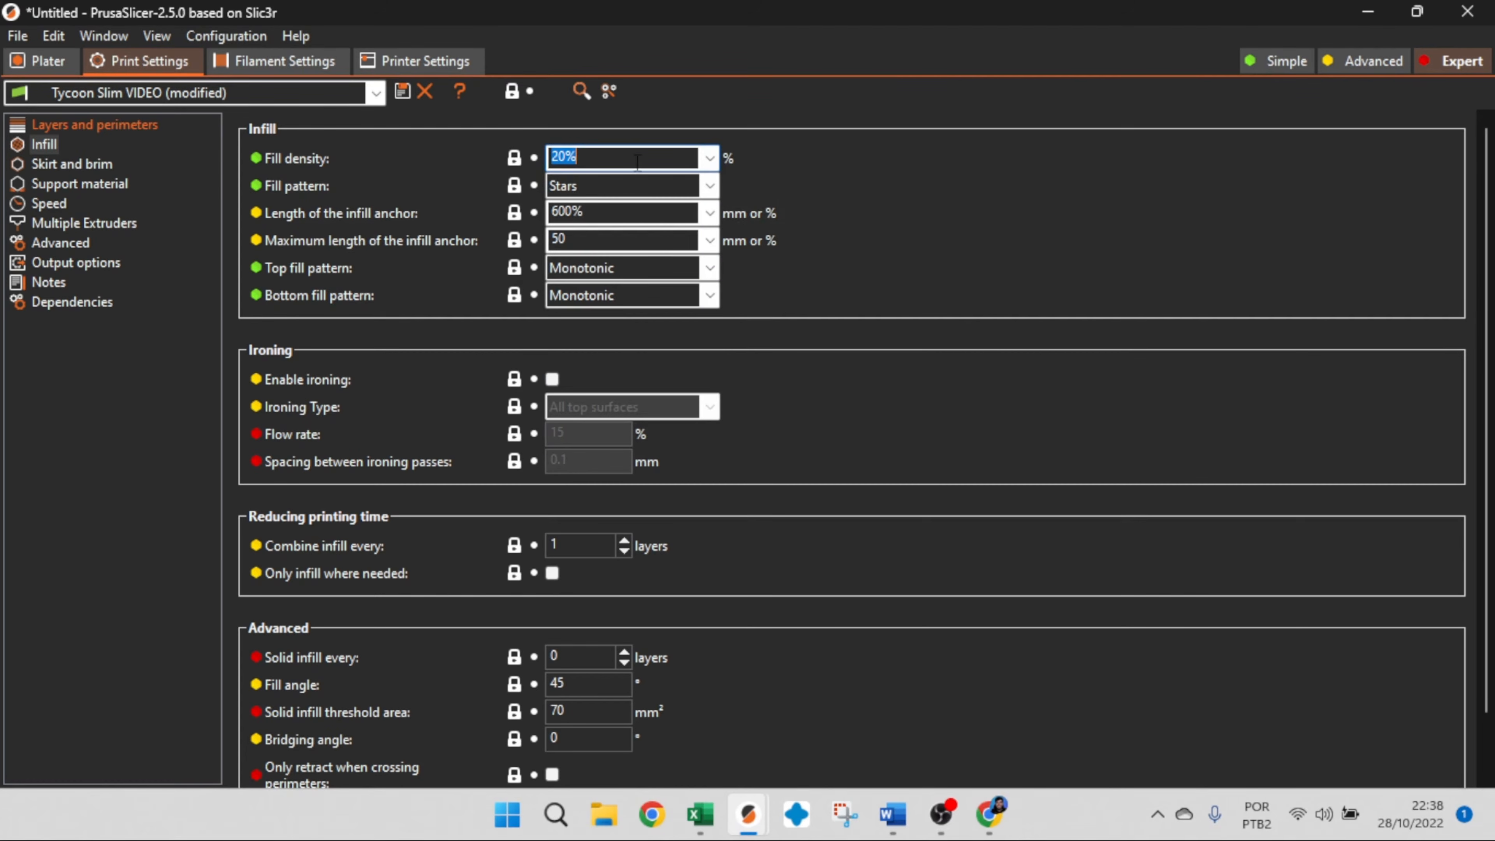
click(711, 160)
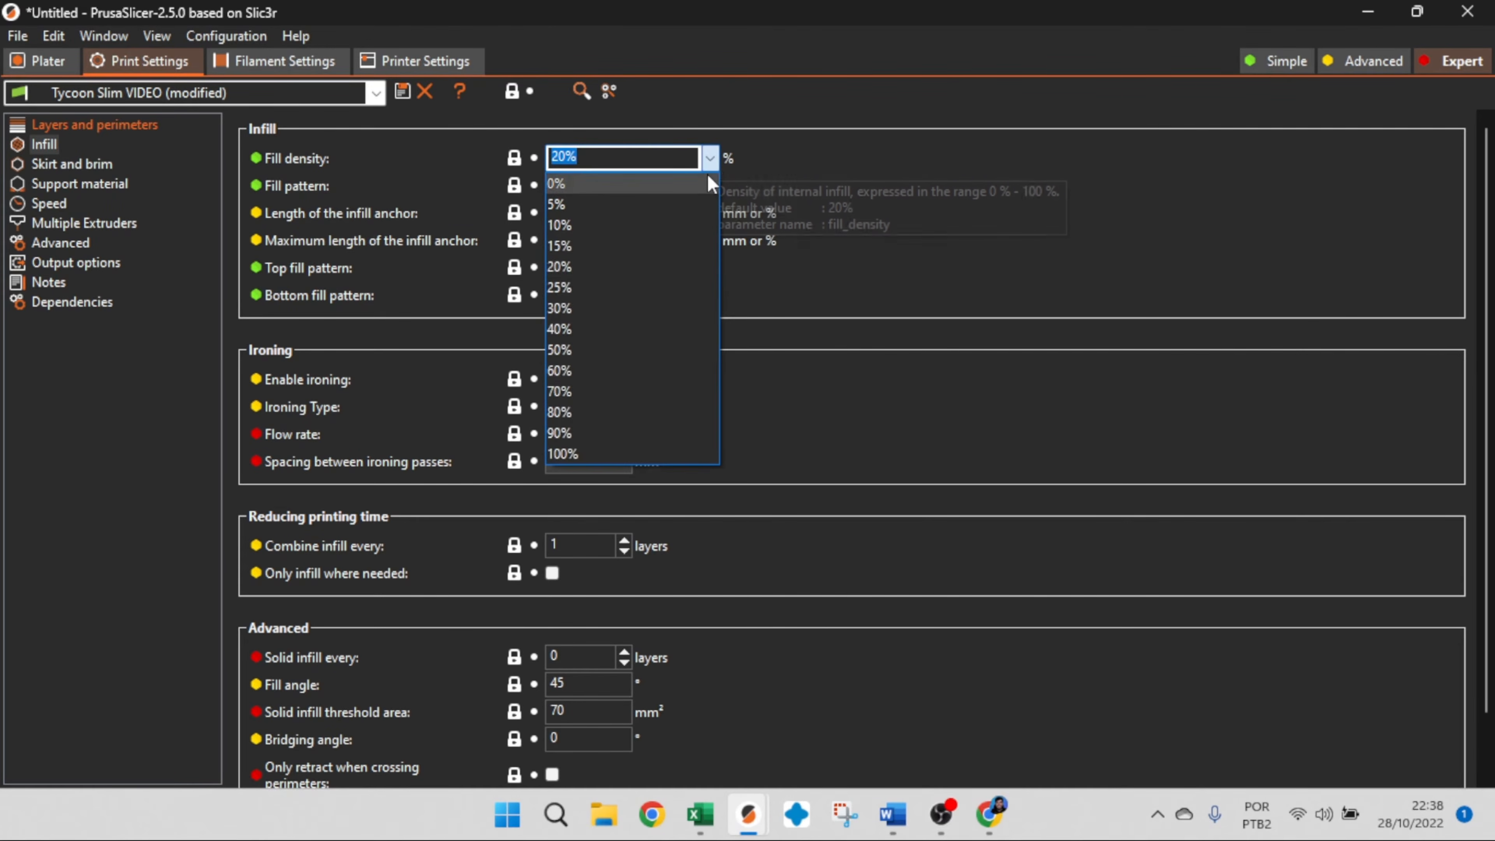
click(711, 160)
click(711, 158)
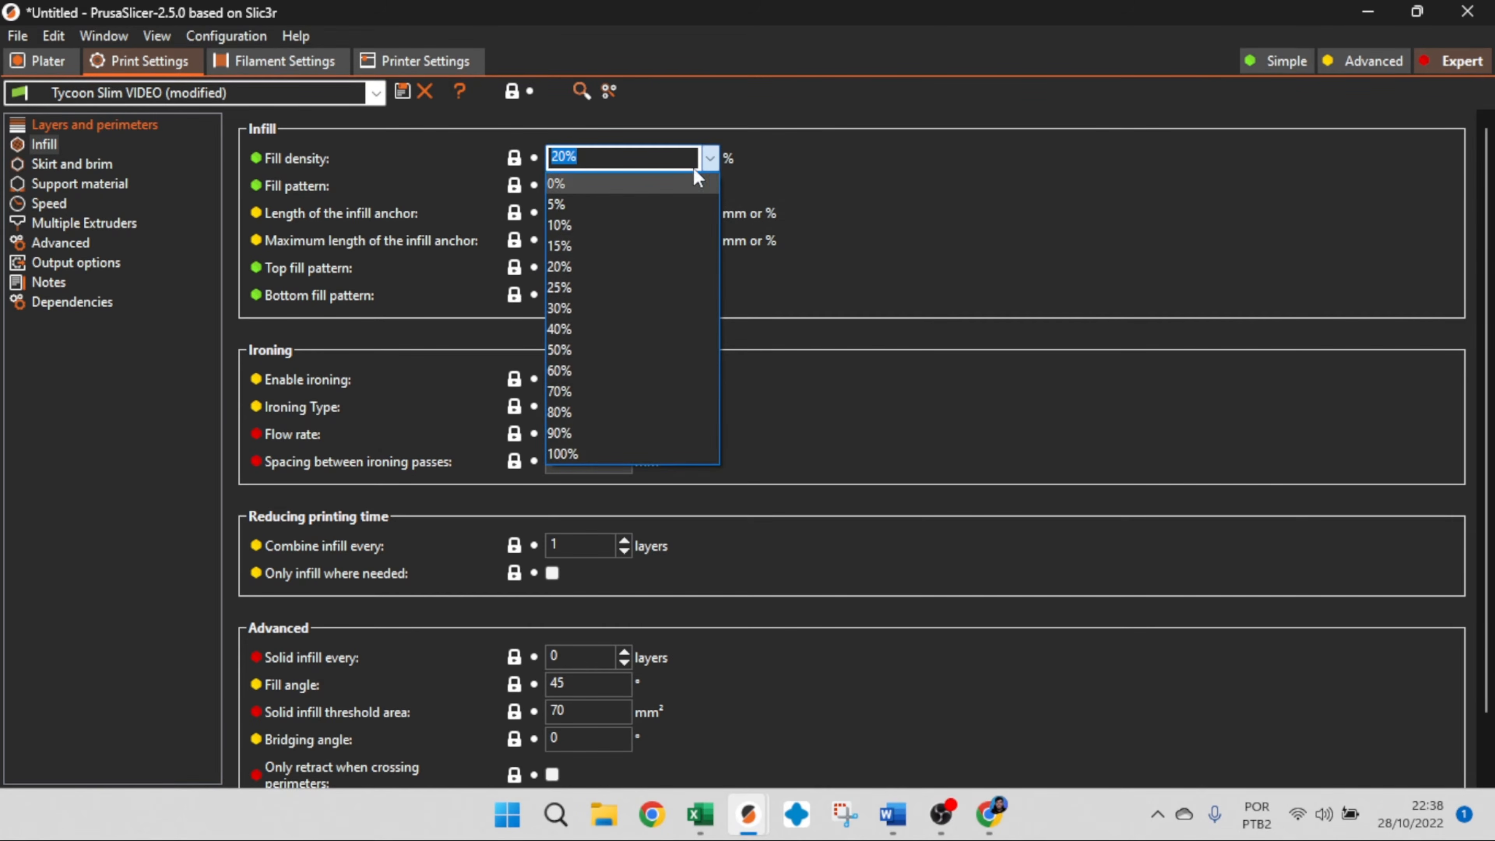
click(790, 168)
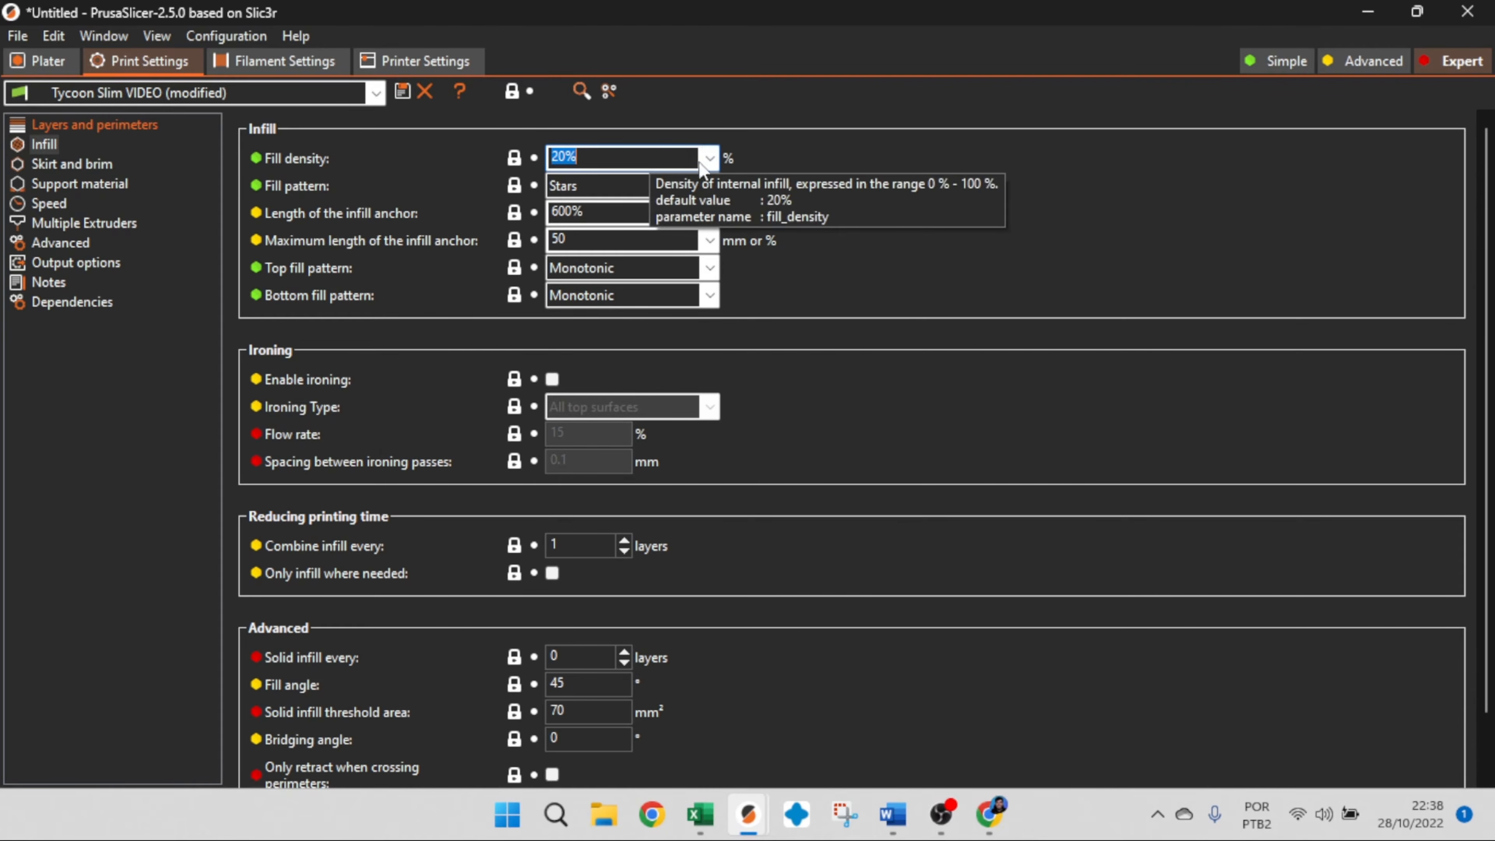
Set the infill's fill density to 10%
click(709, 159)
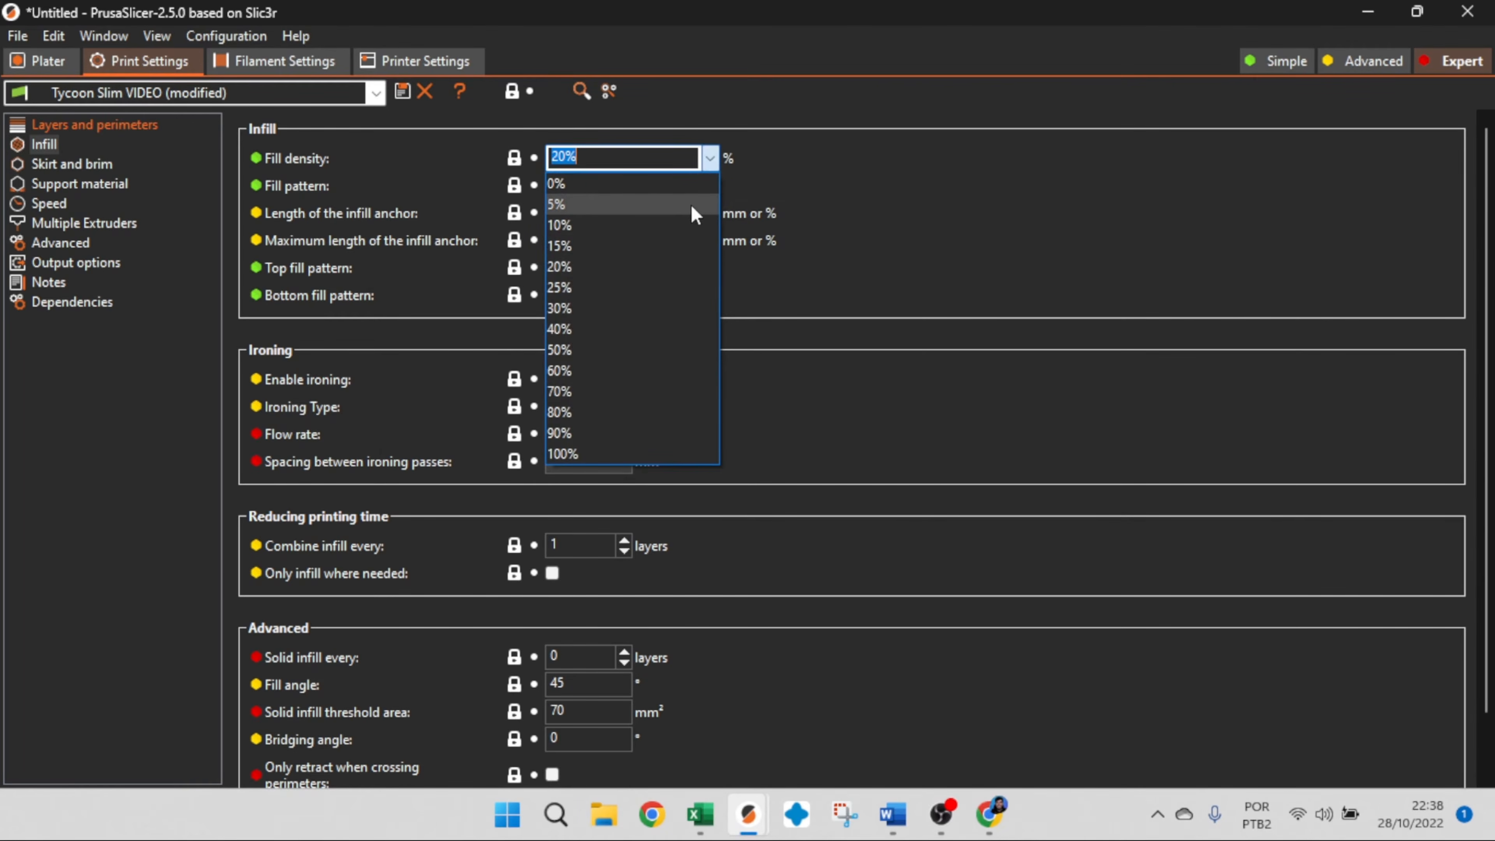
click(692, 205)
click(712, 162)
click(670, 226)
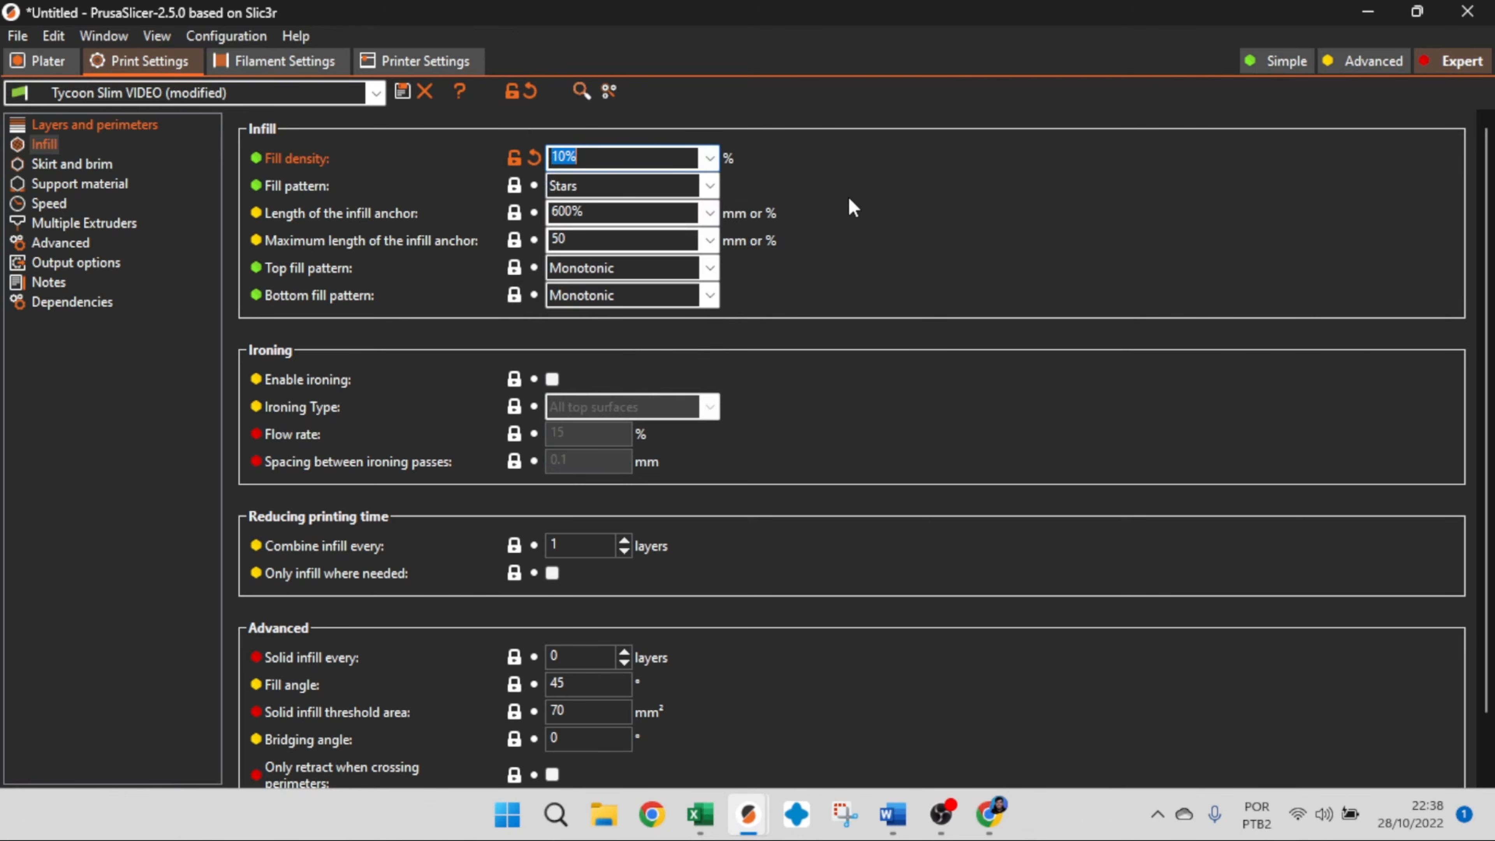
Set the infill's fill density to 5%
click(710, 160)
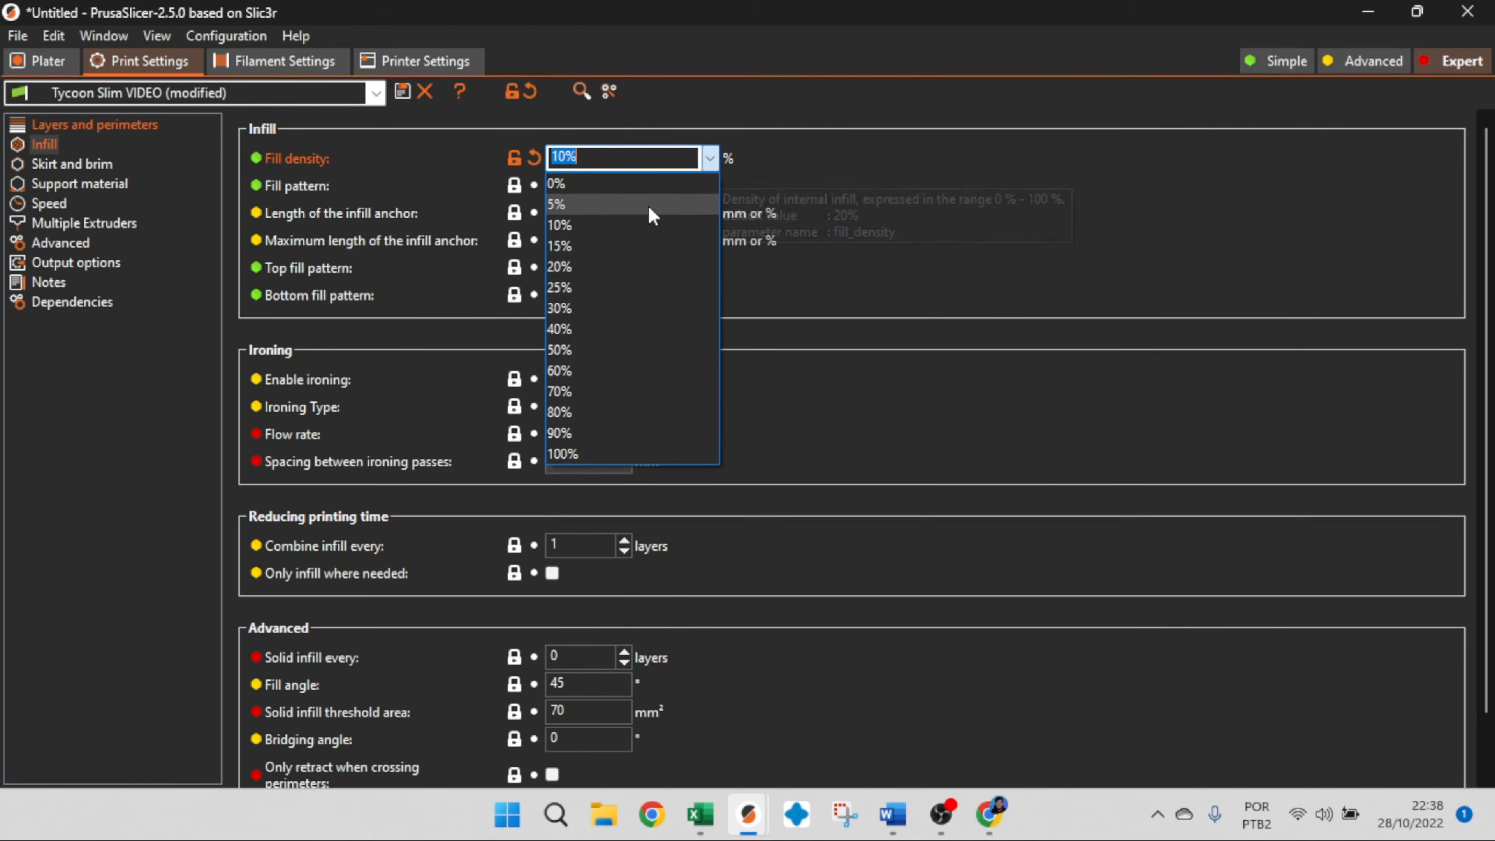
click(644, 206)
click(716, 167)
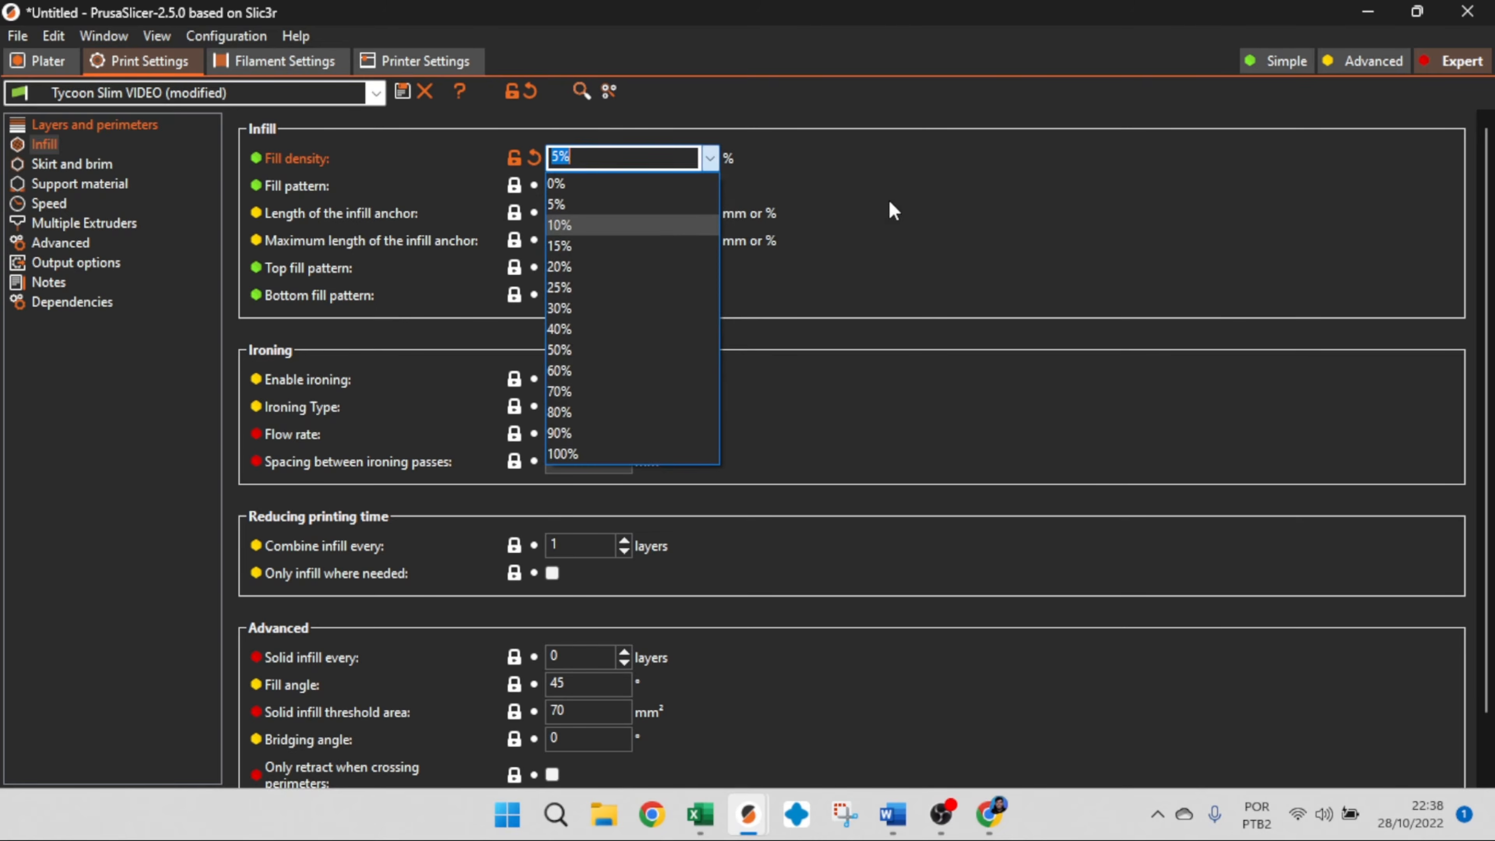
click(886, 196)
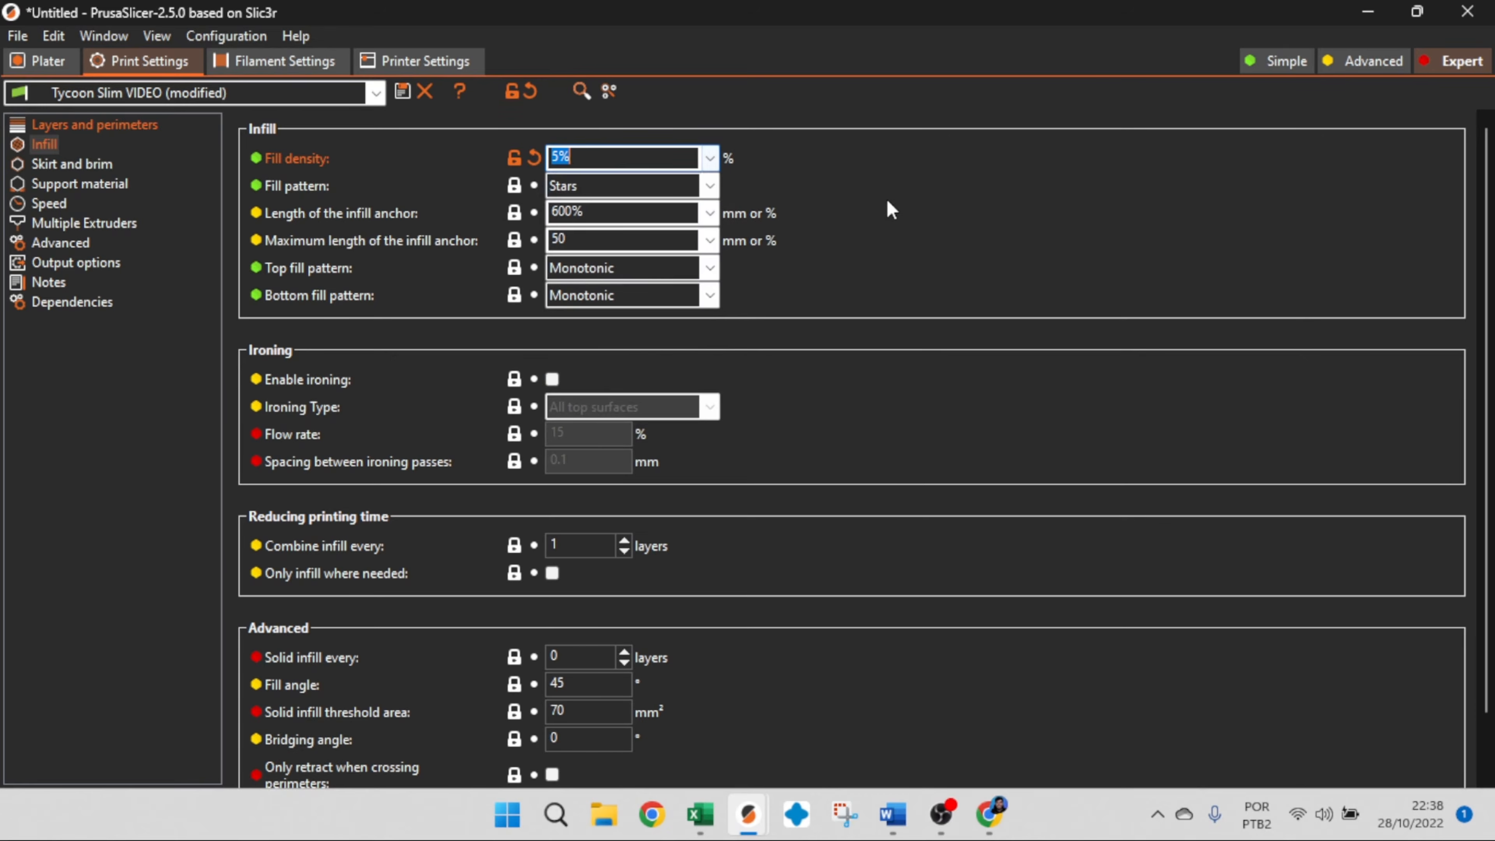
Restrict the preview to the layers from 44.00 mm (220) to 70.00 mm (350) and examine the inside of the dragon's head
click(52, 65)
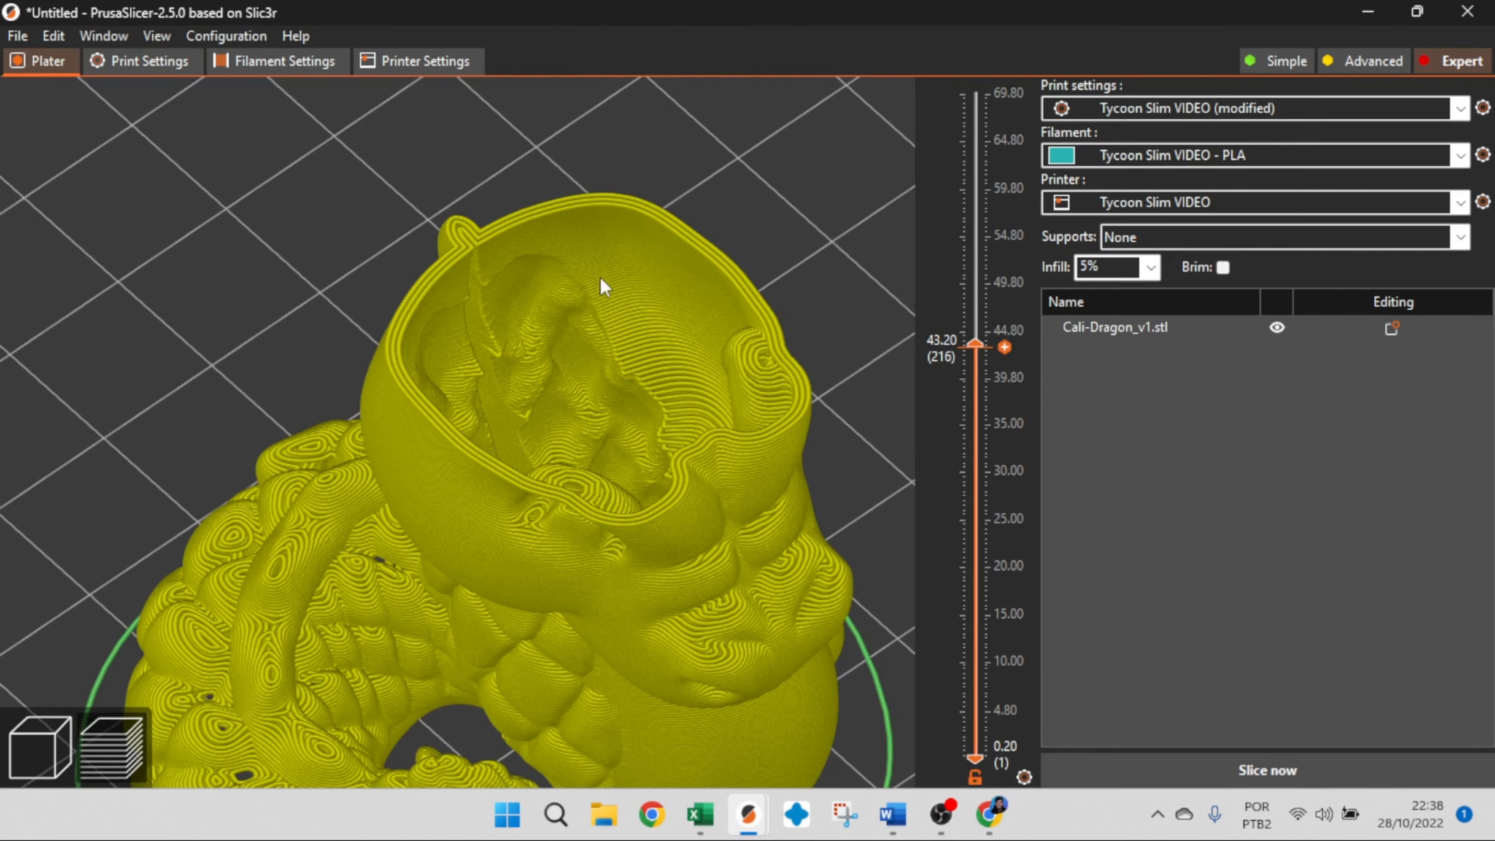
click(184, 61)
click(72, 67)
drag(824, 490, 826, 462)
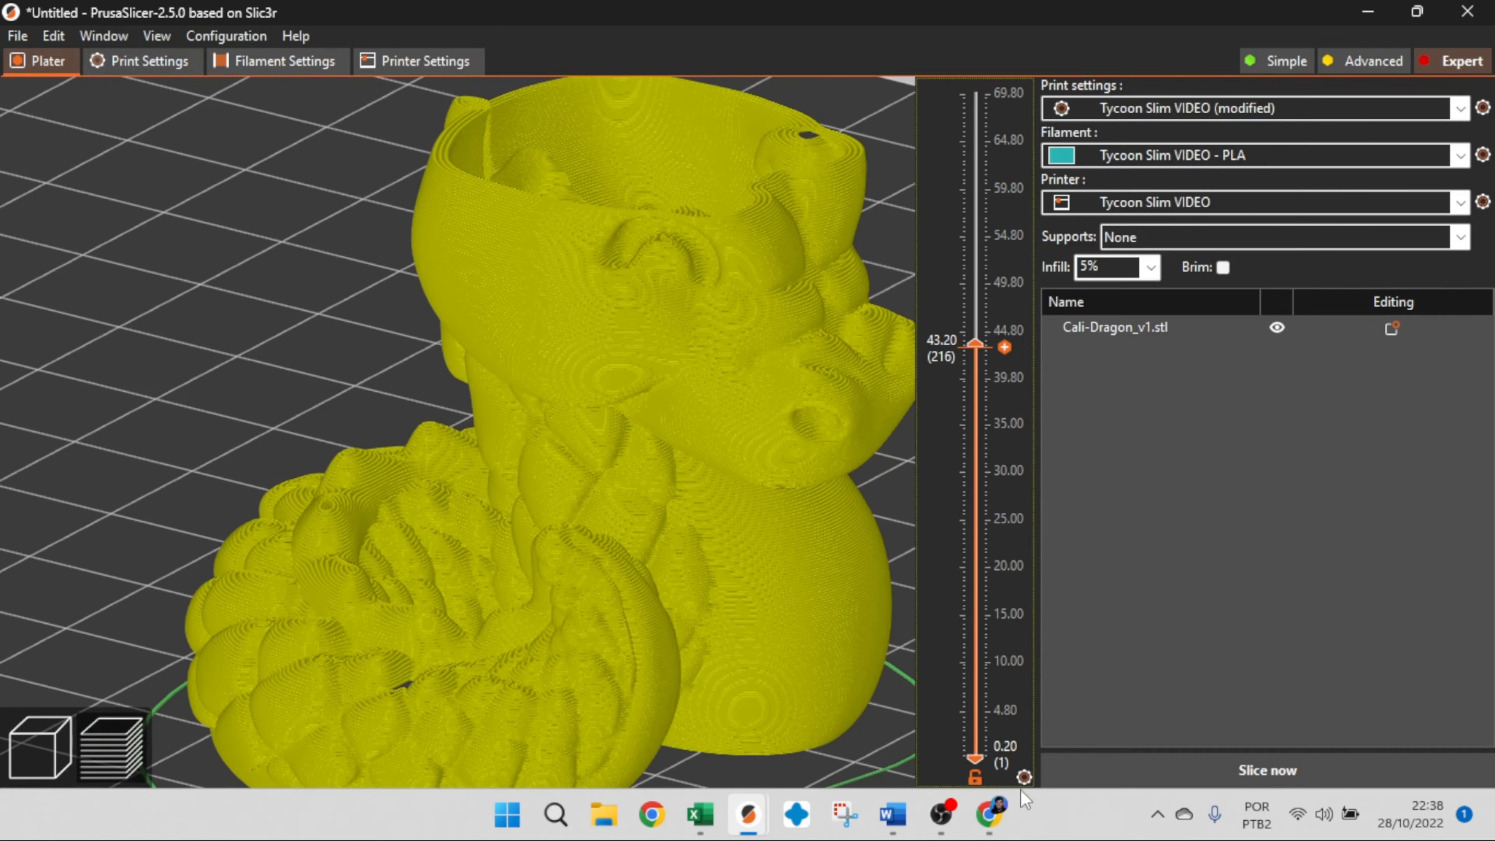
drag(973, 755, 980, 40)
drag(975, 95, 975, 341)
drag(595, 439, 628, 520)
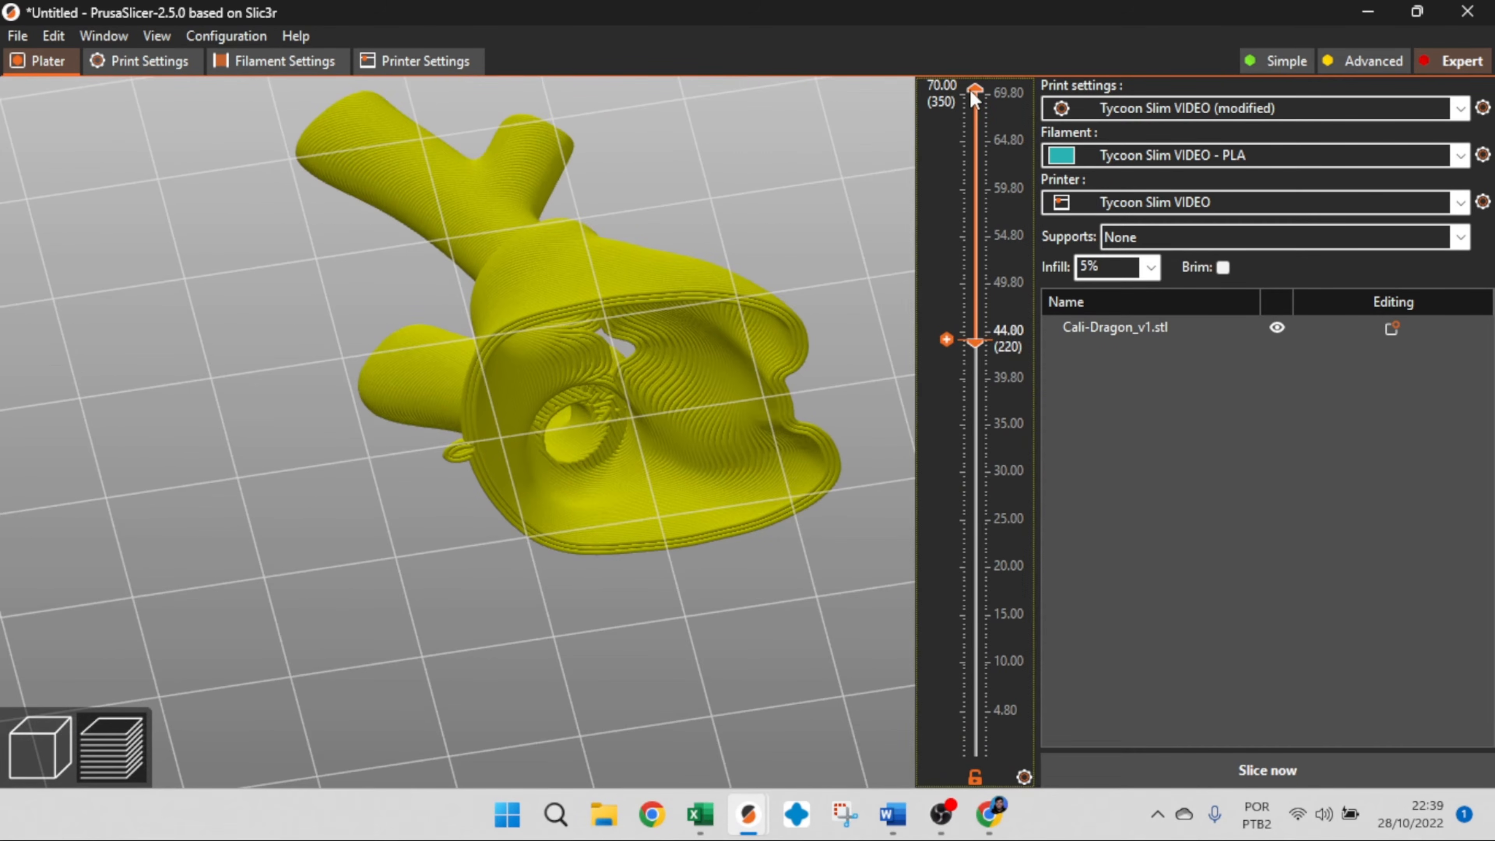
Inspect the head cut at 53.60 mm (layer 268), and set the preview range to 42.40–70.00 mm
drag(975, 89, 972, 246)
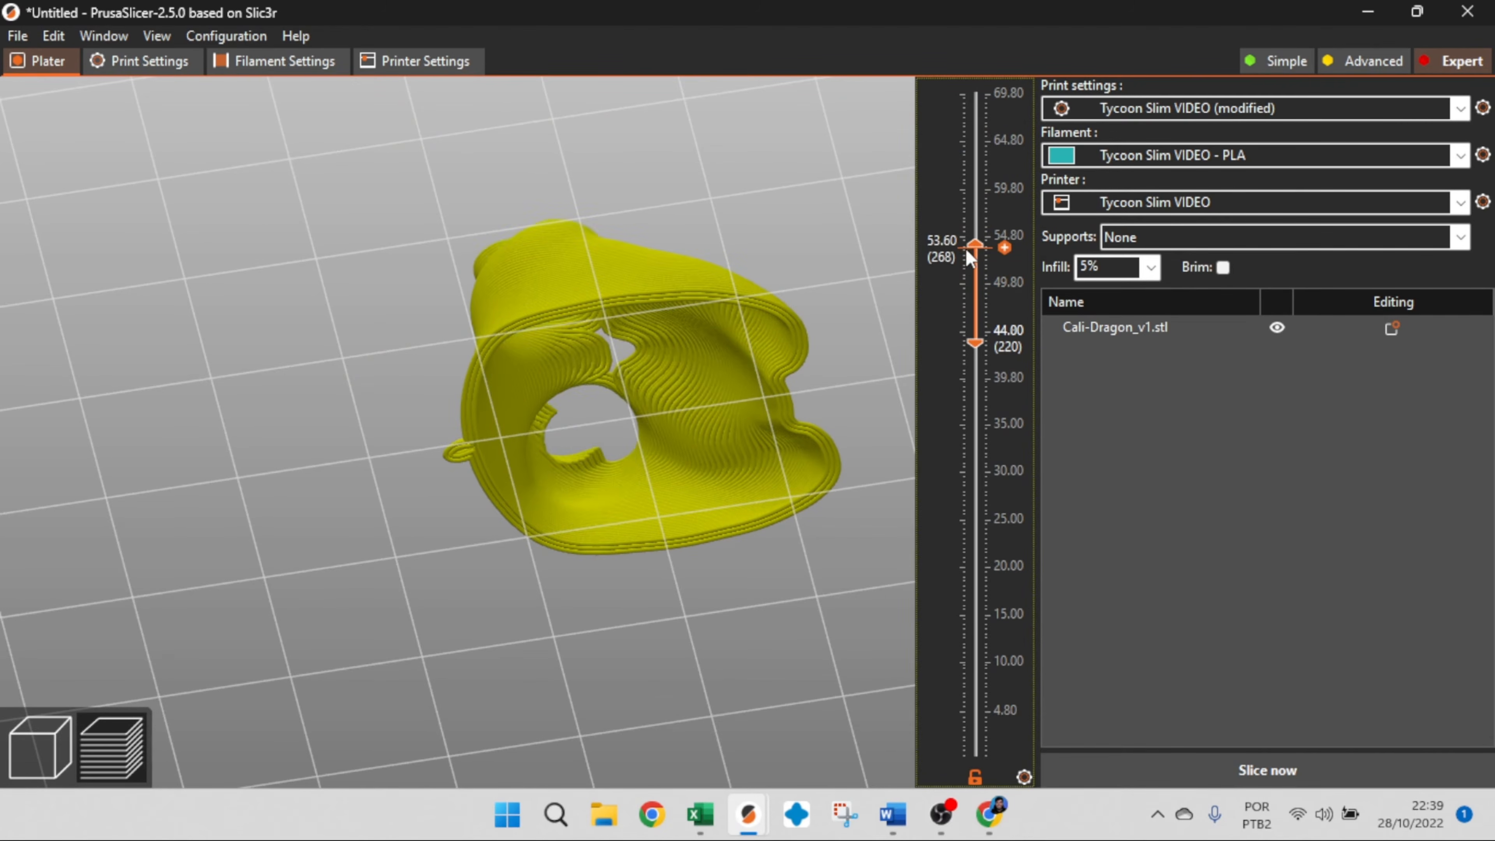
drag(698, 263, 719, 311)
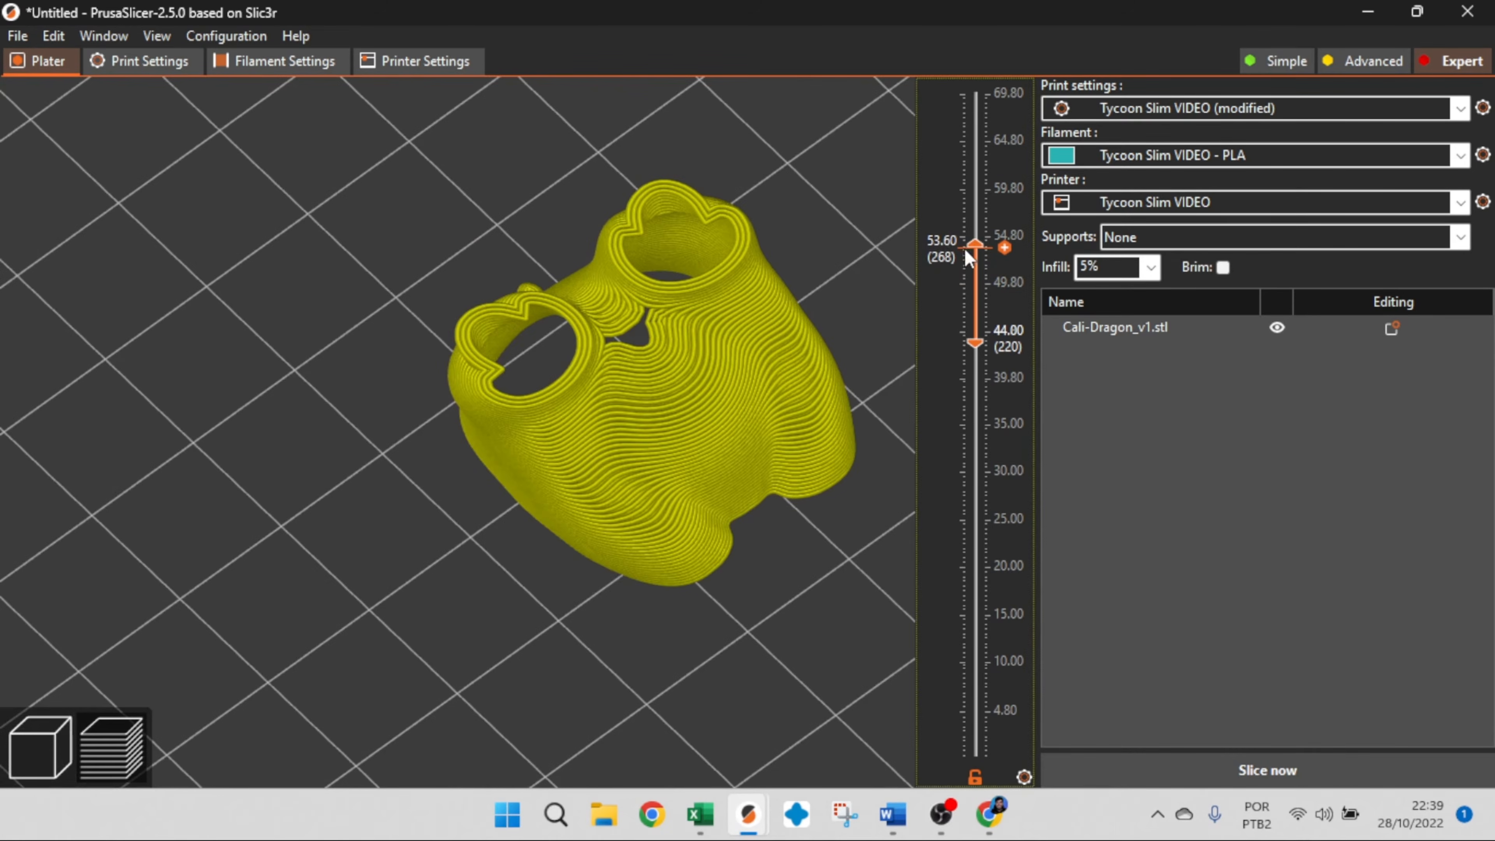
drag(975, 244, 1007, 81)
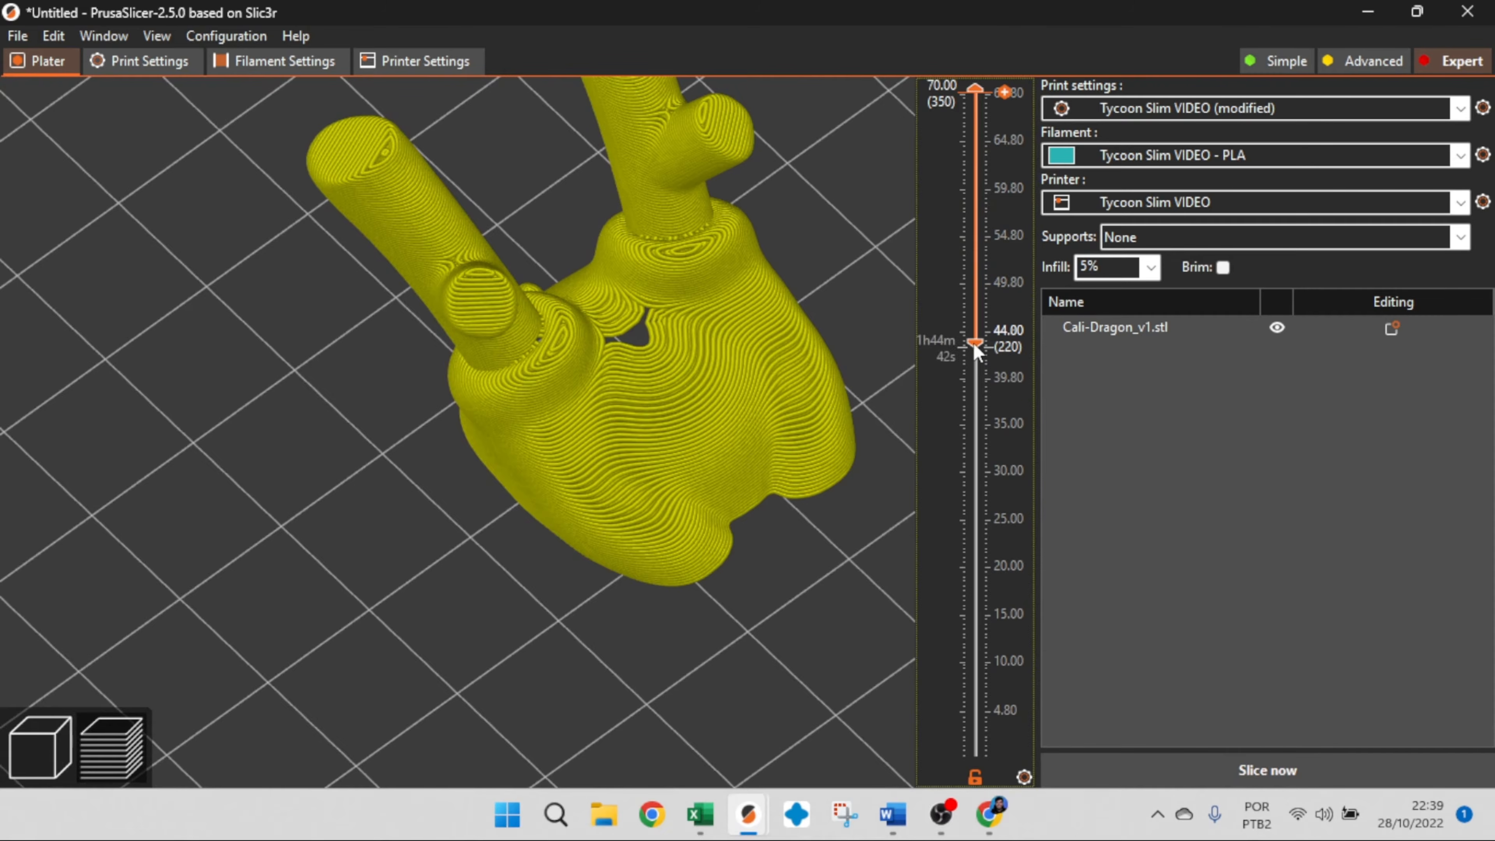
mouse_move(973, 342)
mouse_down()
mouse_move(967, 395)
mouse_move(965, 302)
mouse_move(975, 358)
mouse_up()
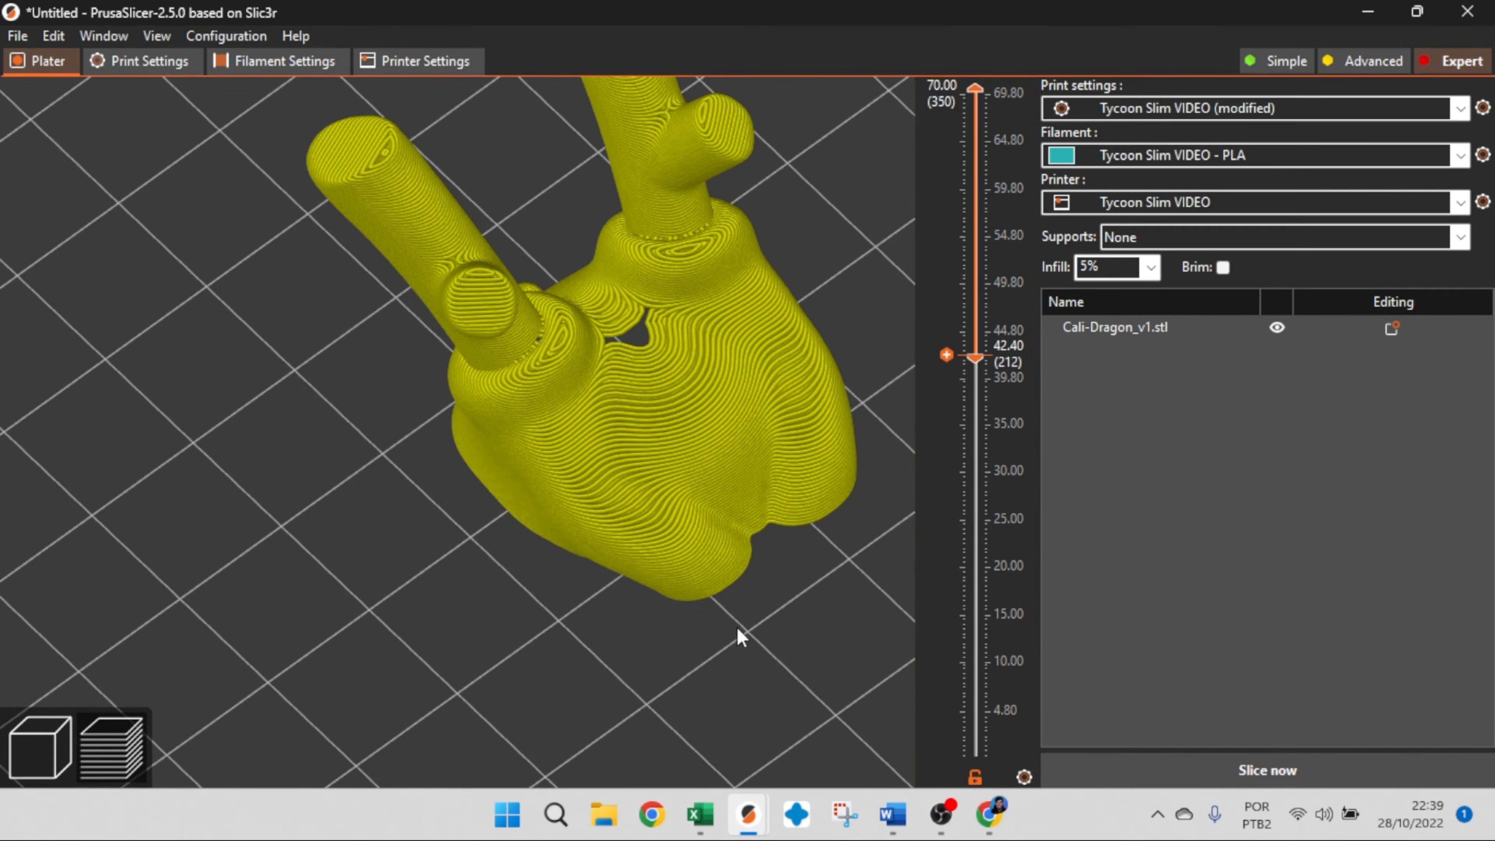
Slice the dragon with 5% infill and inspect the inside of its head from 35.20 mm (layer 176) up
drag(737, 635, 624, 354)
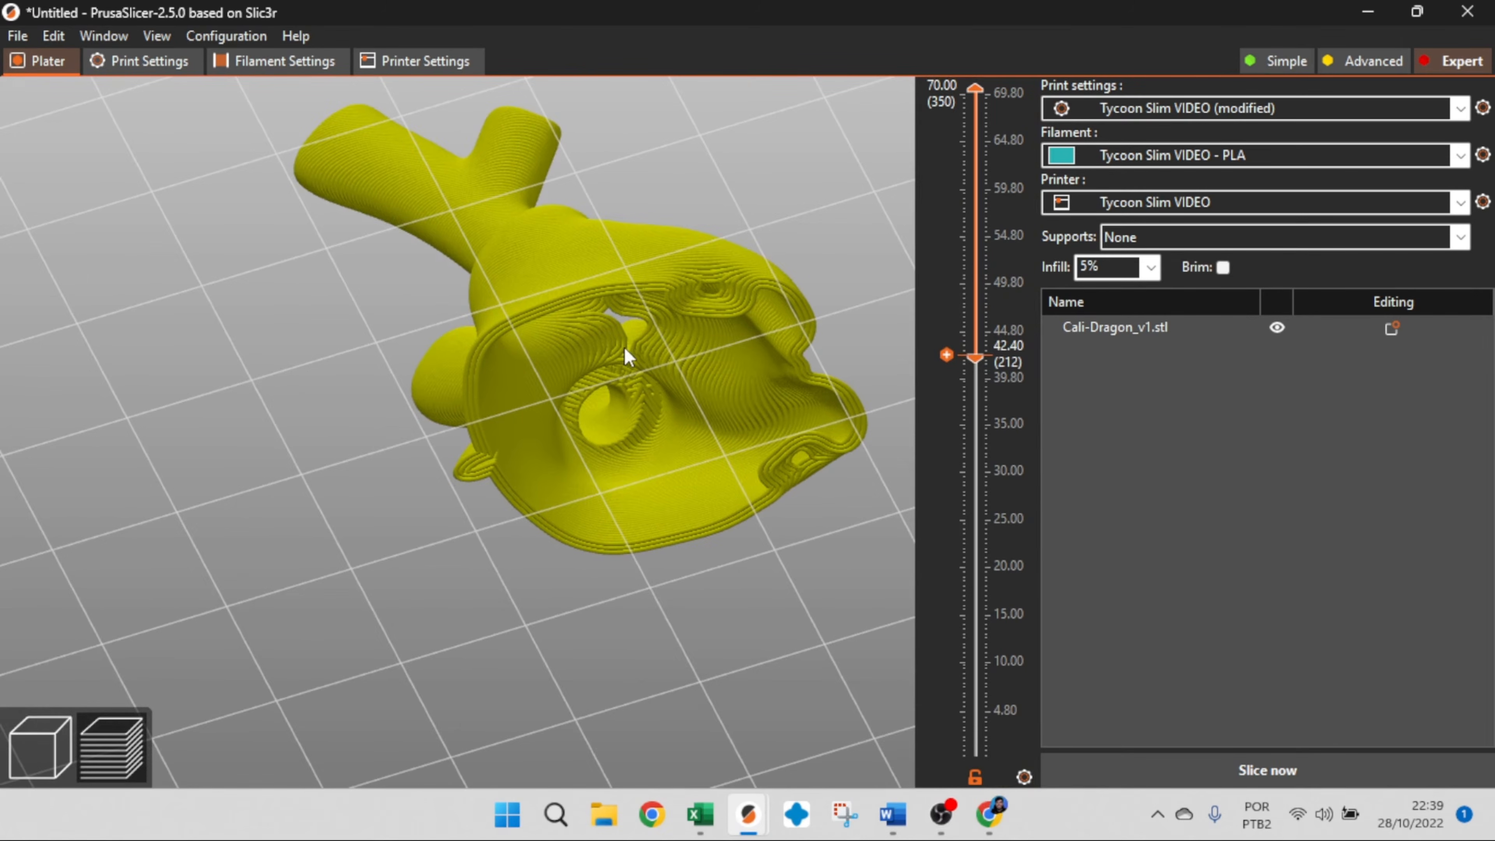
click(1206, 776)
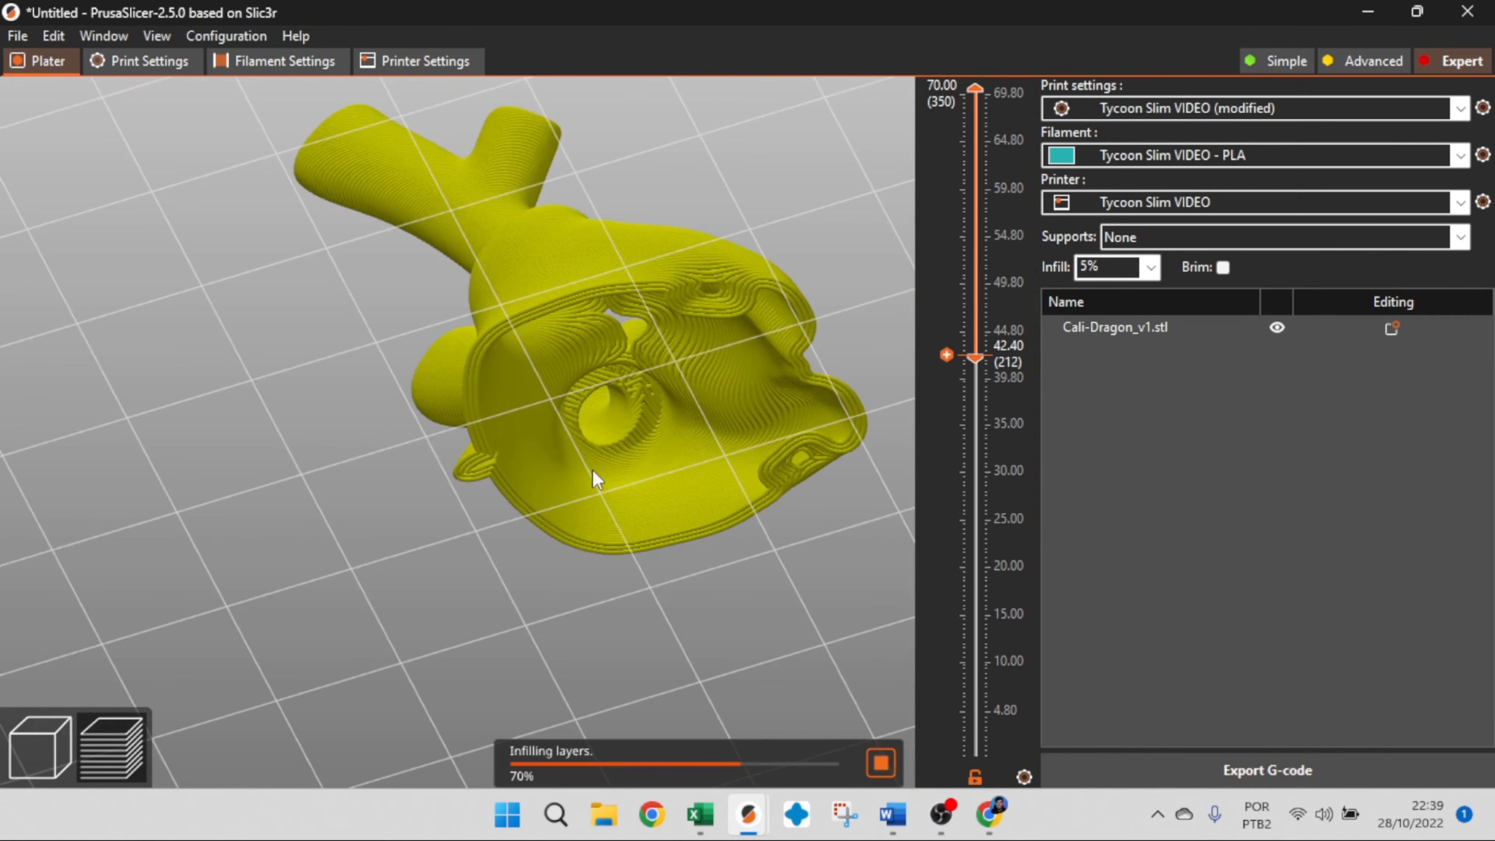
drag(718, 562, 709, 294)
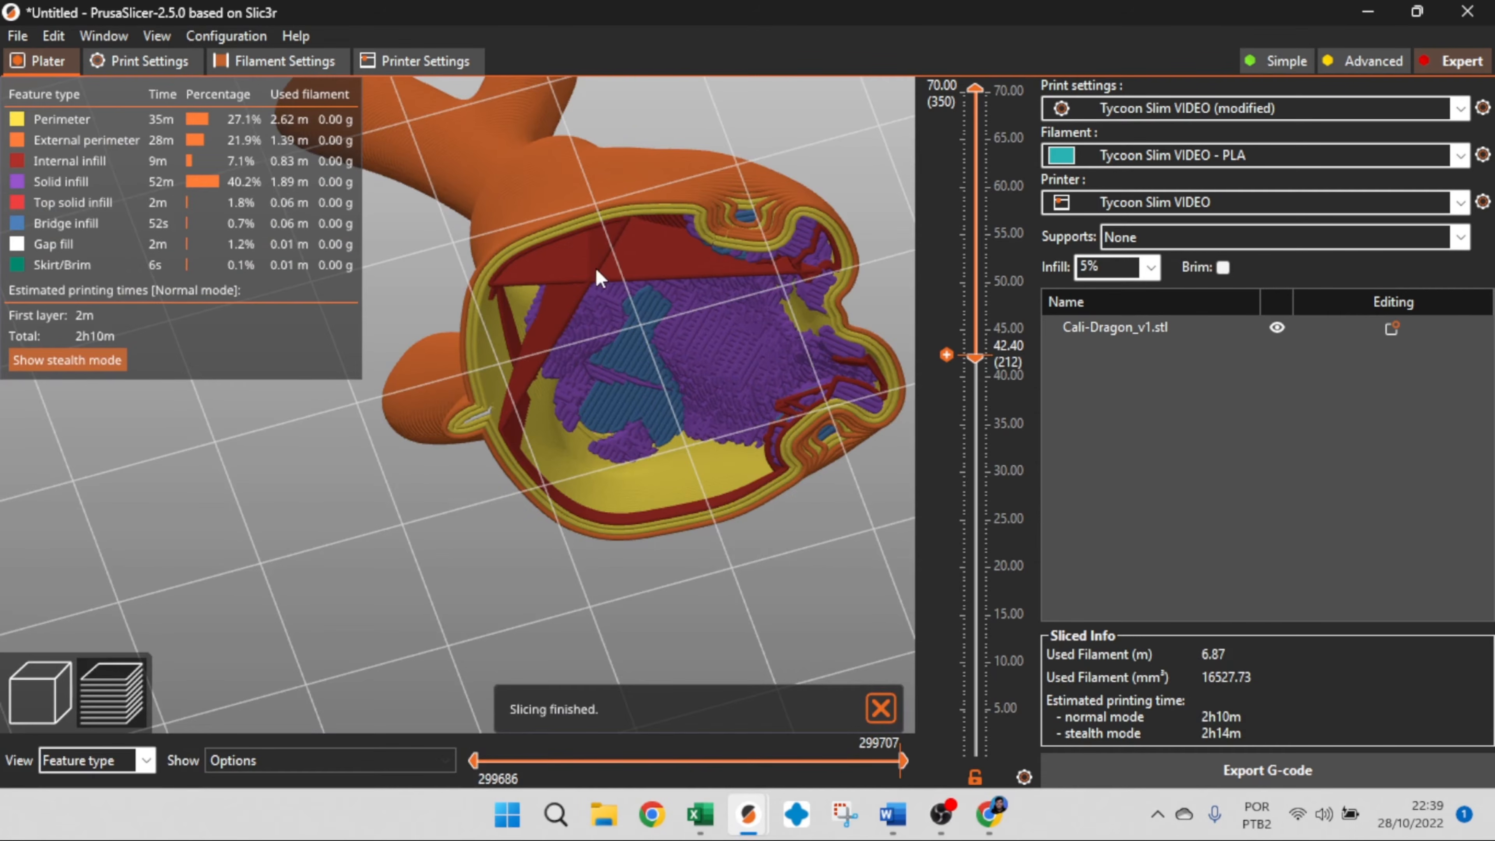
drag(672, 416, 700, 366)
scroll(670, 394, down, 3)
scroll(729, 357, up, 5)
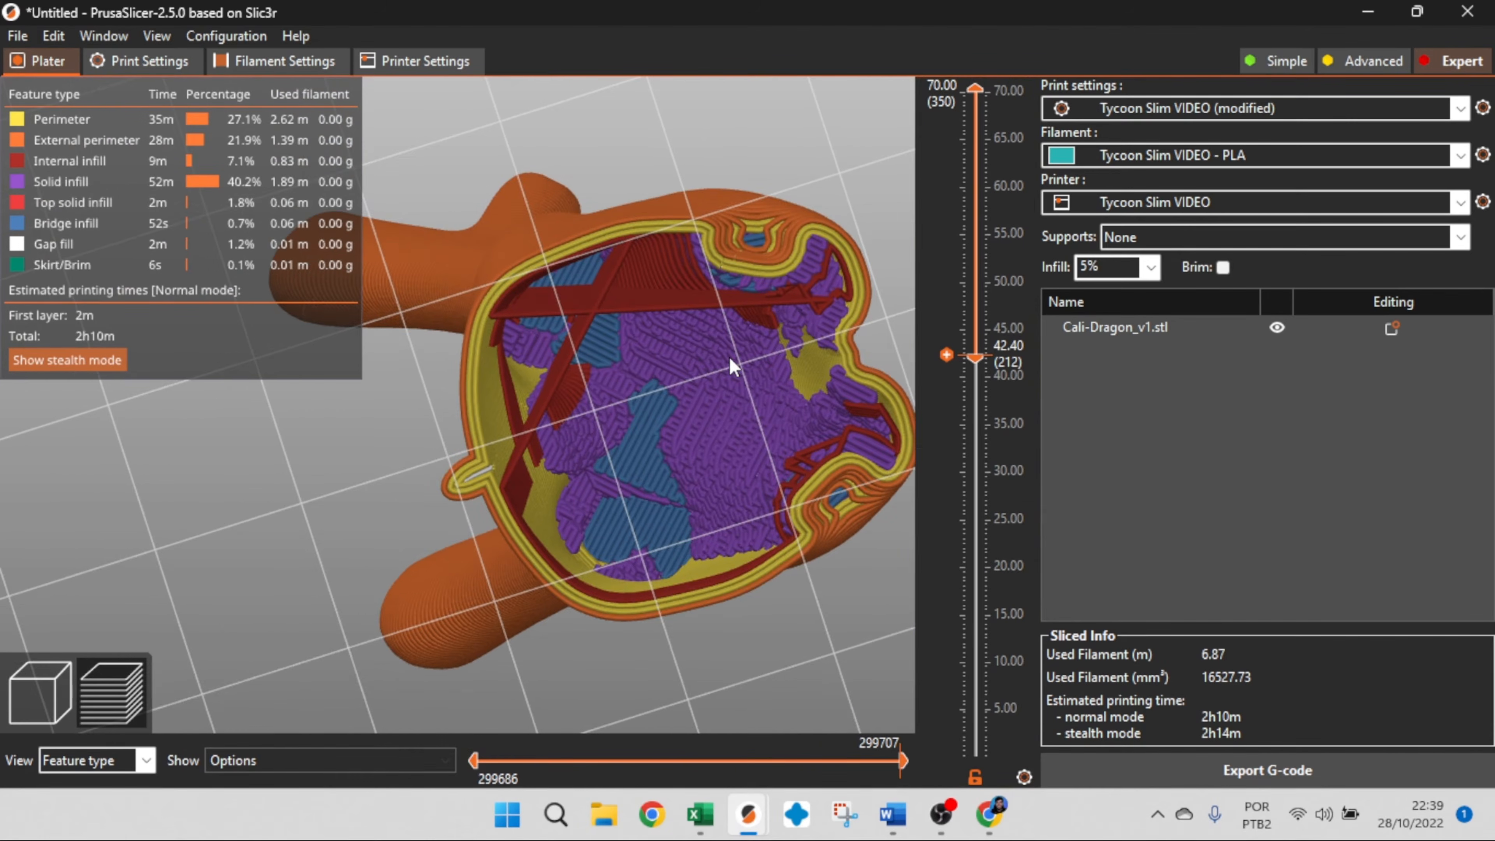
drag(973, 353, 972, 426)
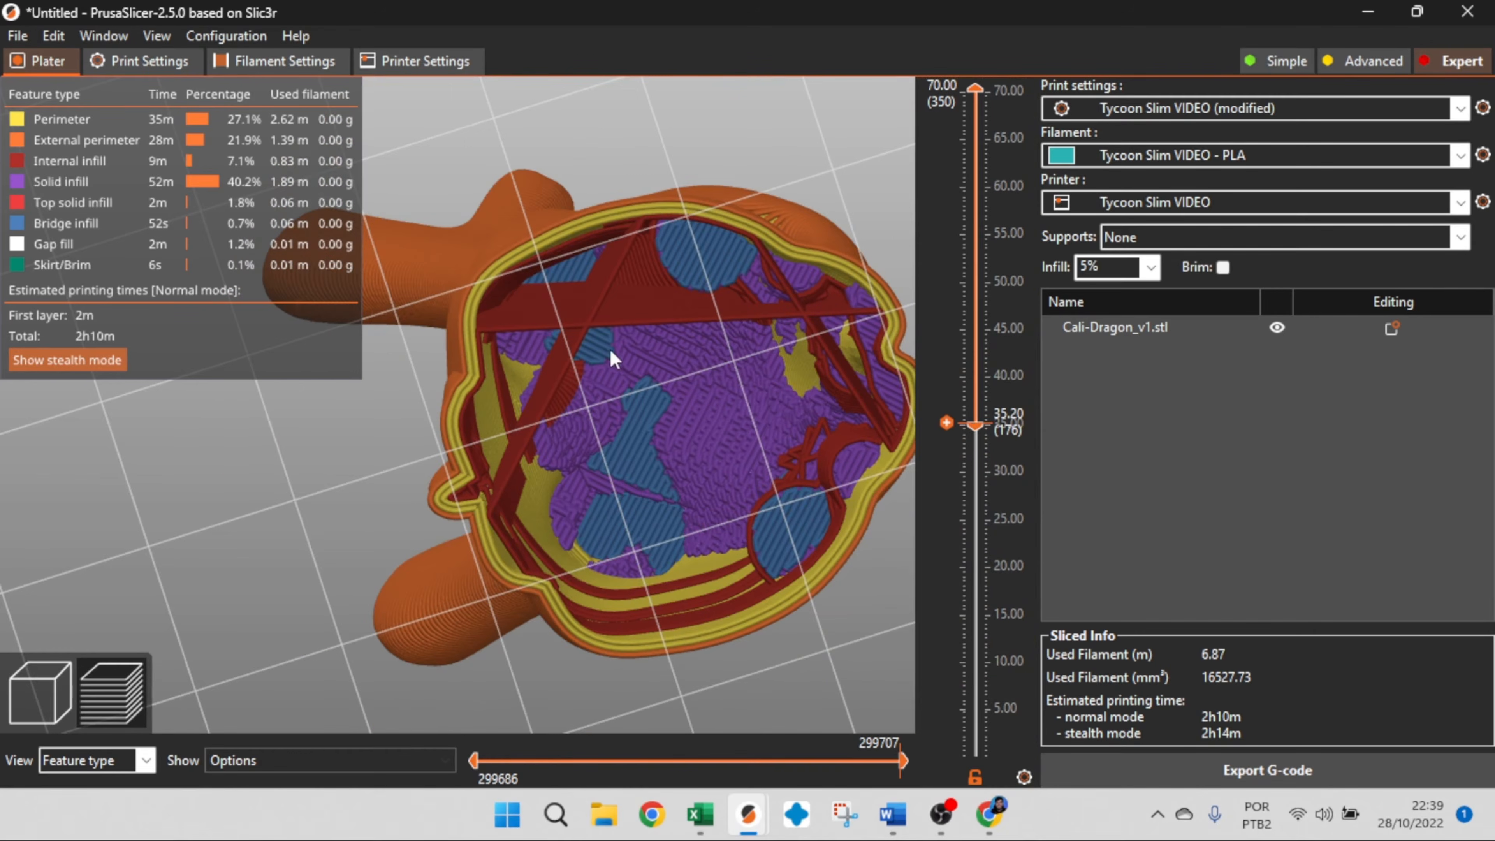
Set the infill to 10% and slice the dragon again
click(1152, 269)
click(1130, 340)
click(1282, 782)
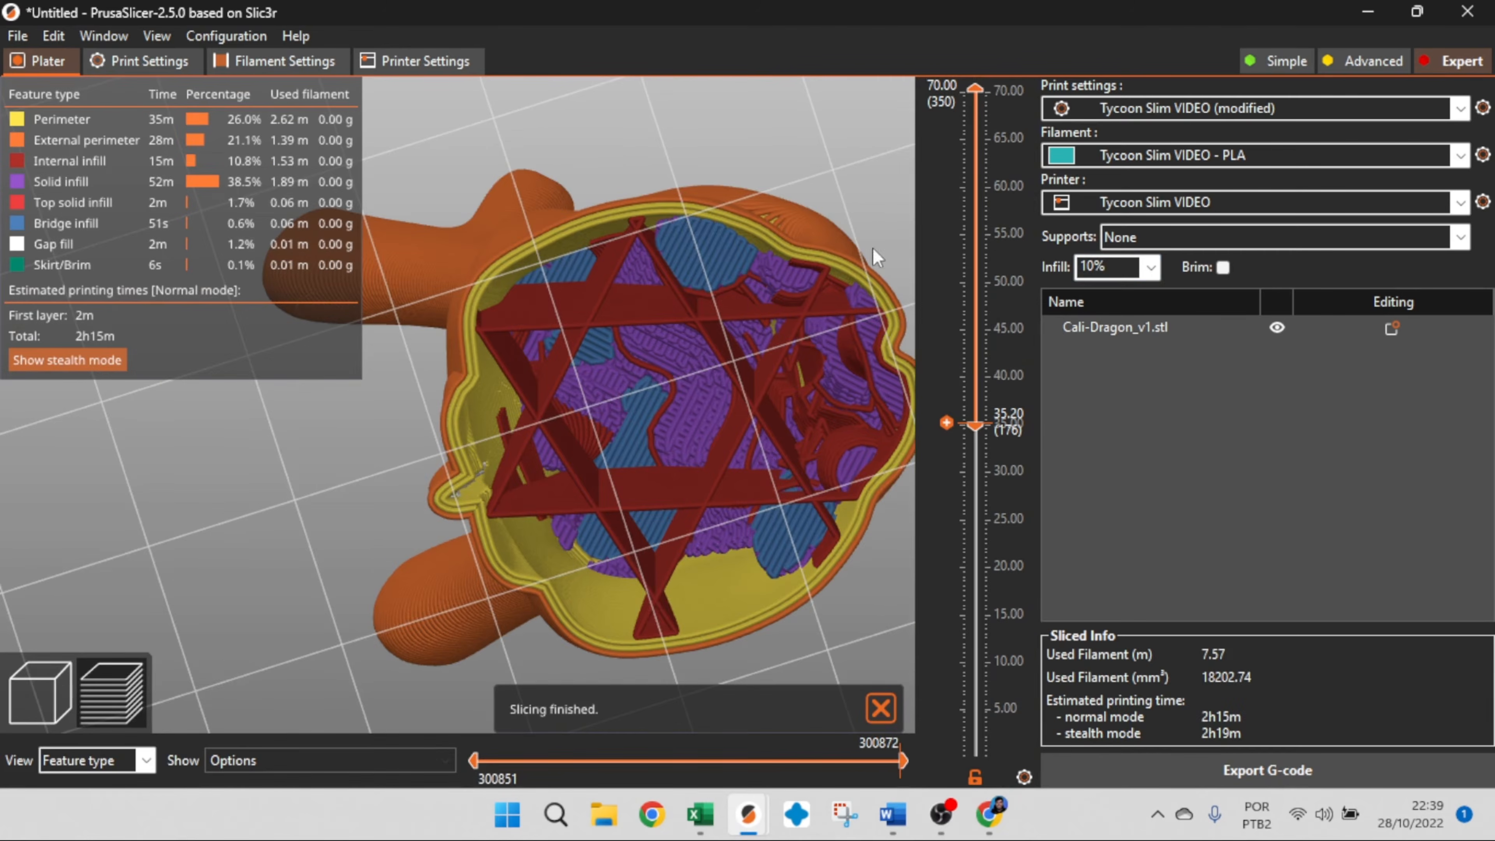
Examine the 10% infill in the head with upper limits of 50.00, 57.00 and 70.00 mm, ending on the 37.00–70.00 mm range
drag(873, 248, 756, 330)
drag(975, 89, 994, 290)
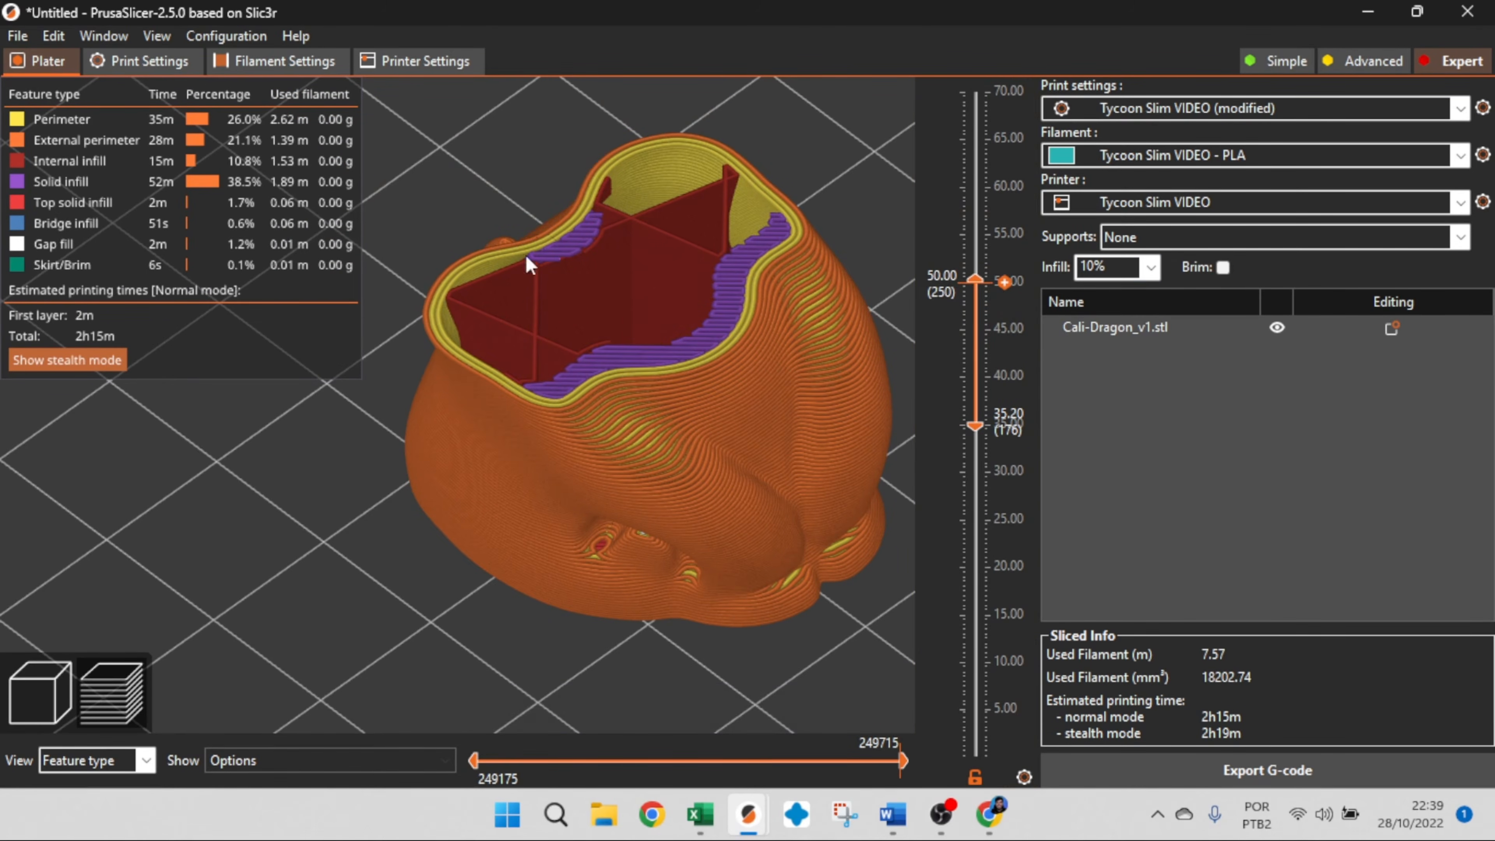
drag(974, 280, 974, 212)
scroll(714, 257, down, 3)
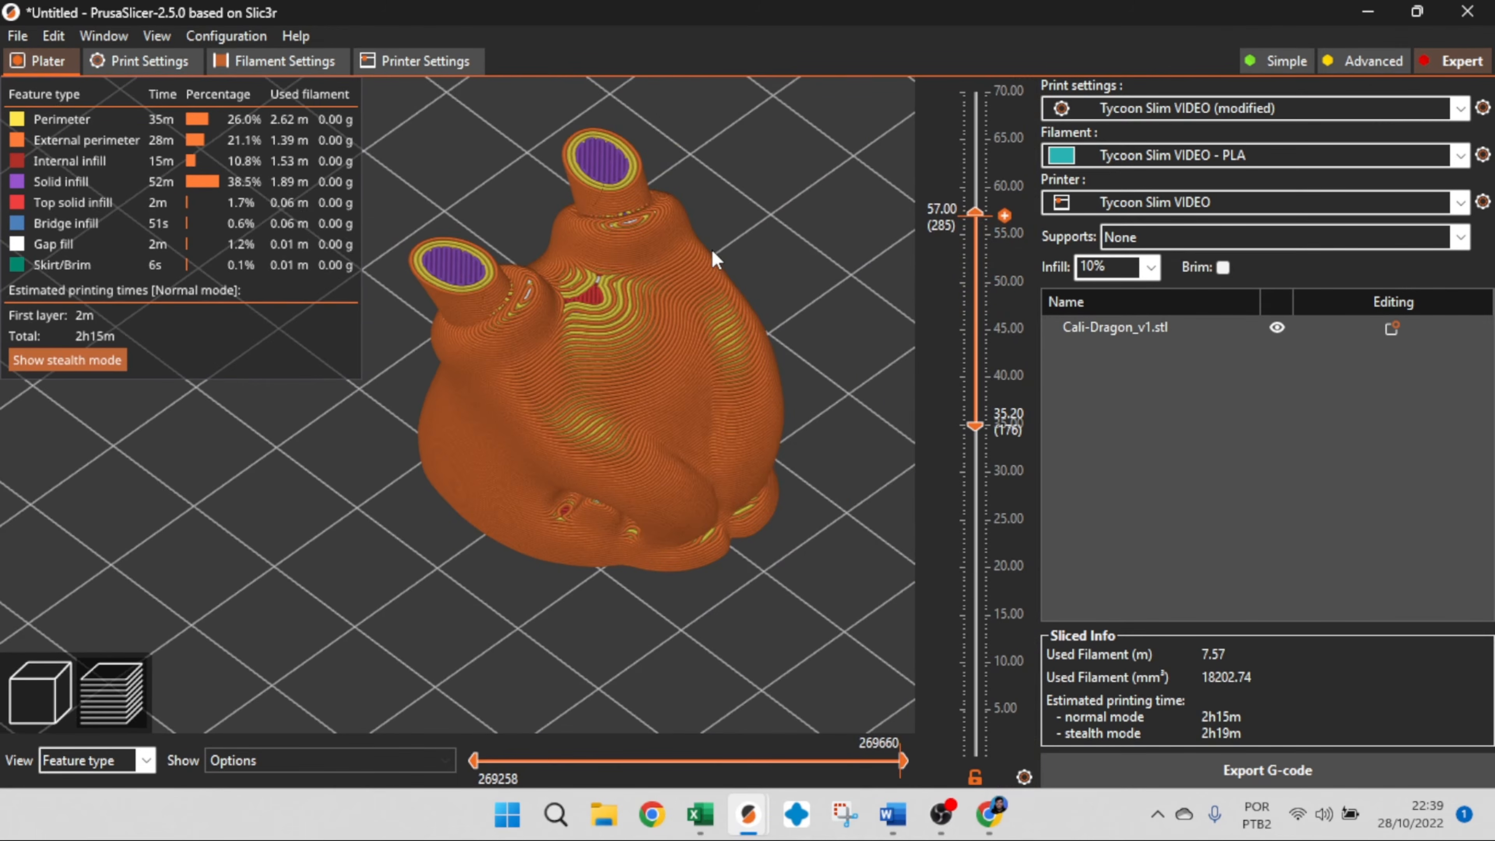
drag(723, 257, 992, 70)
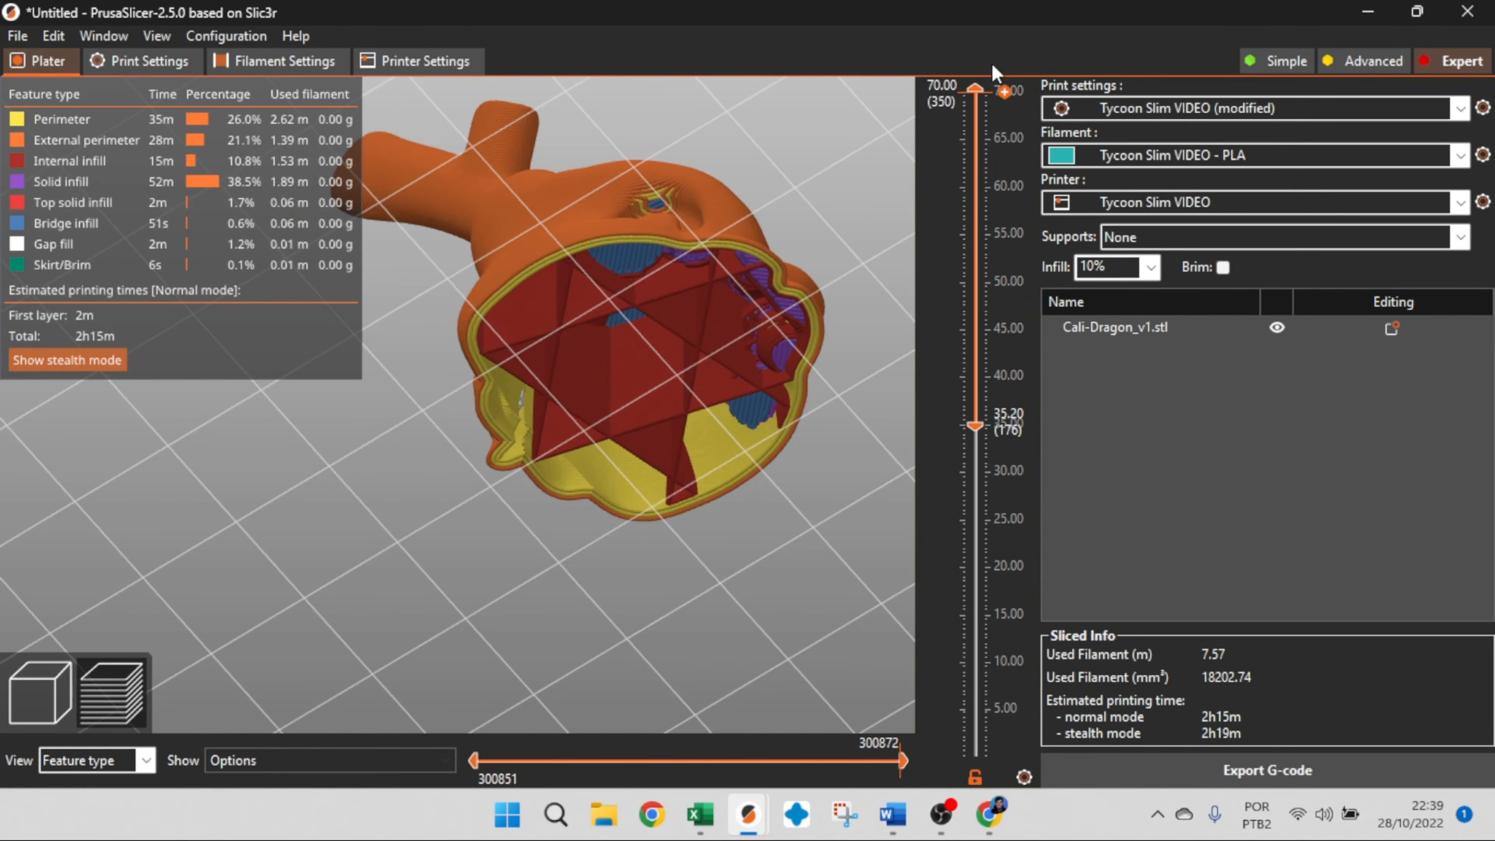
drag(766, 464, 818, 441)
drag(976, 425, 931, 85)
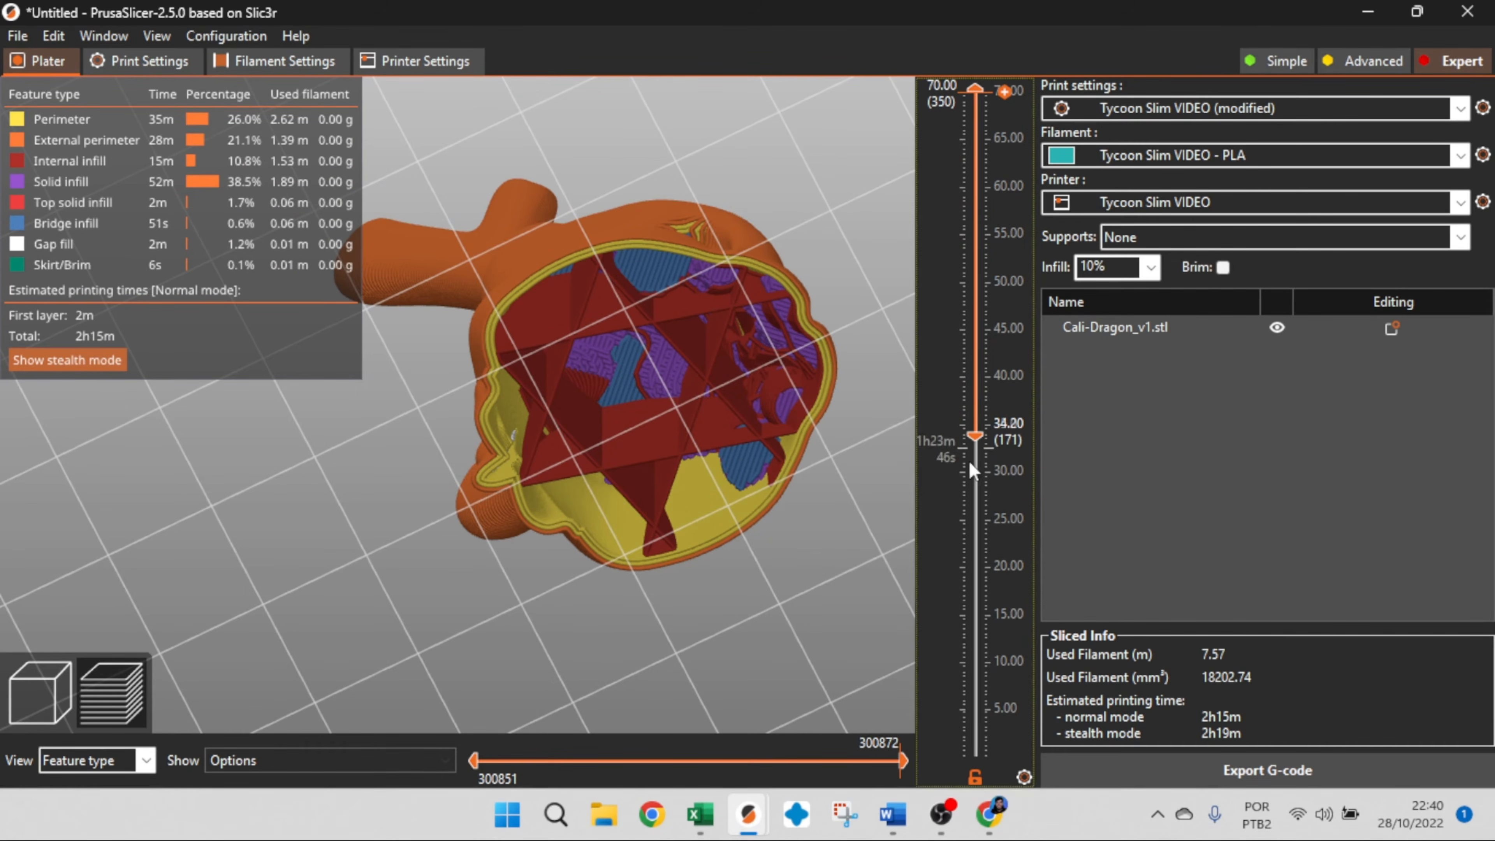
drag(976, 436, 984, 406)
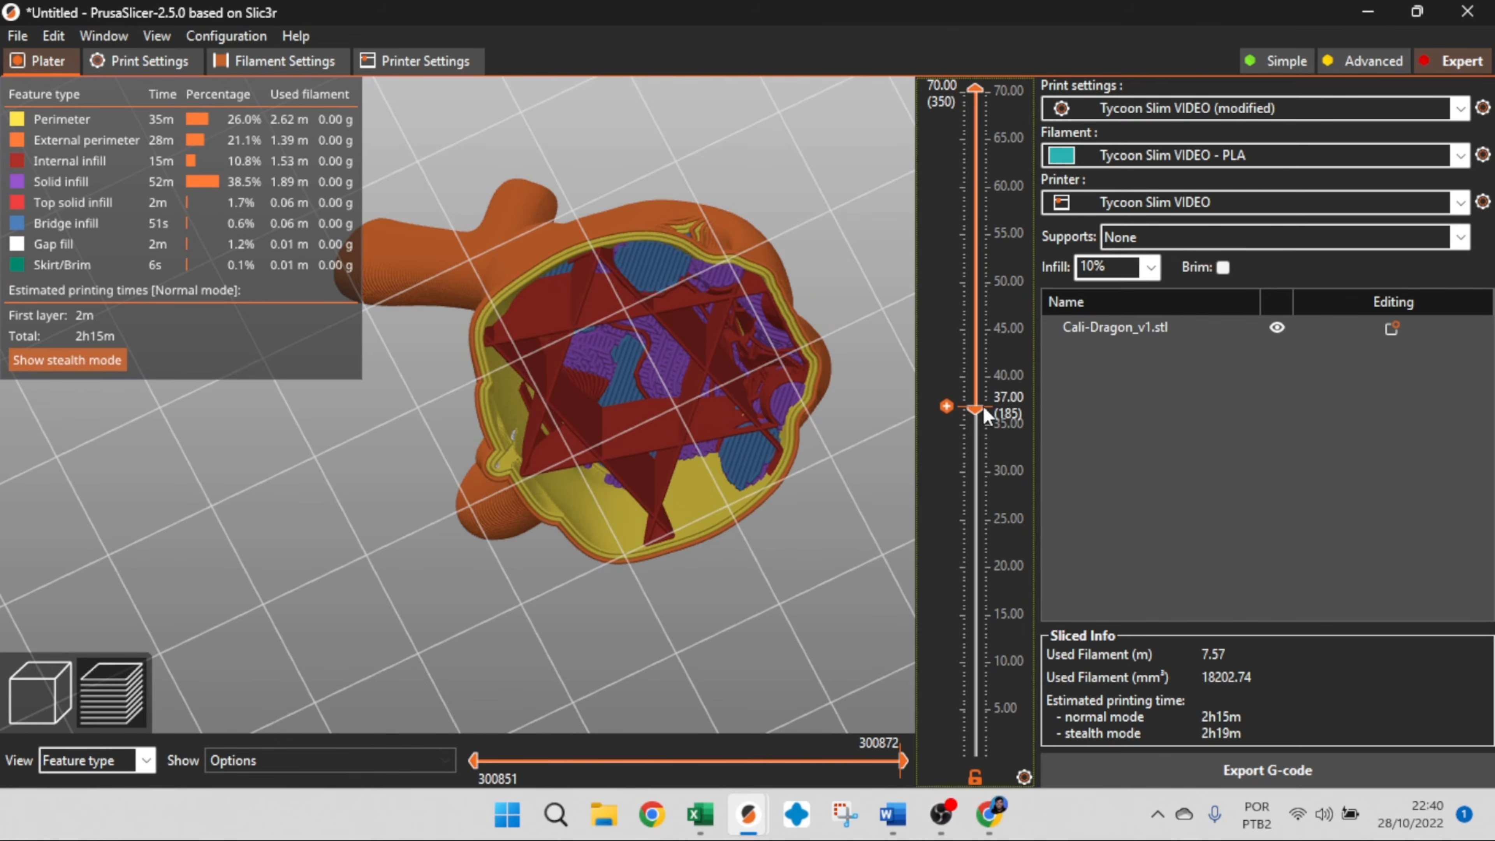
Change the infill's fill pattern to Gyroid and reslice the dragon
click(145, 57)
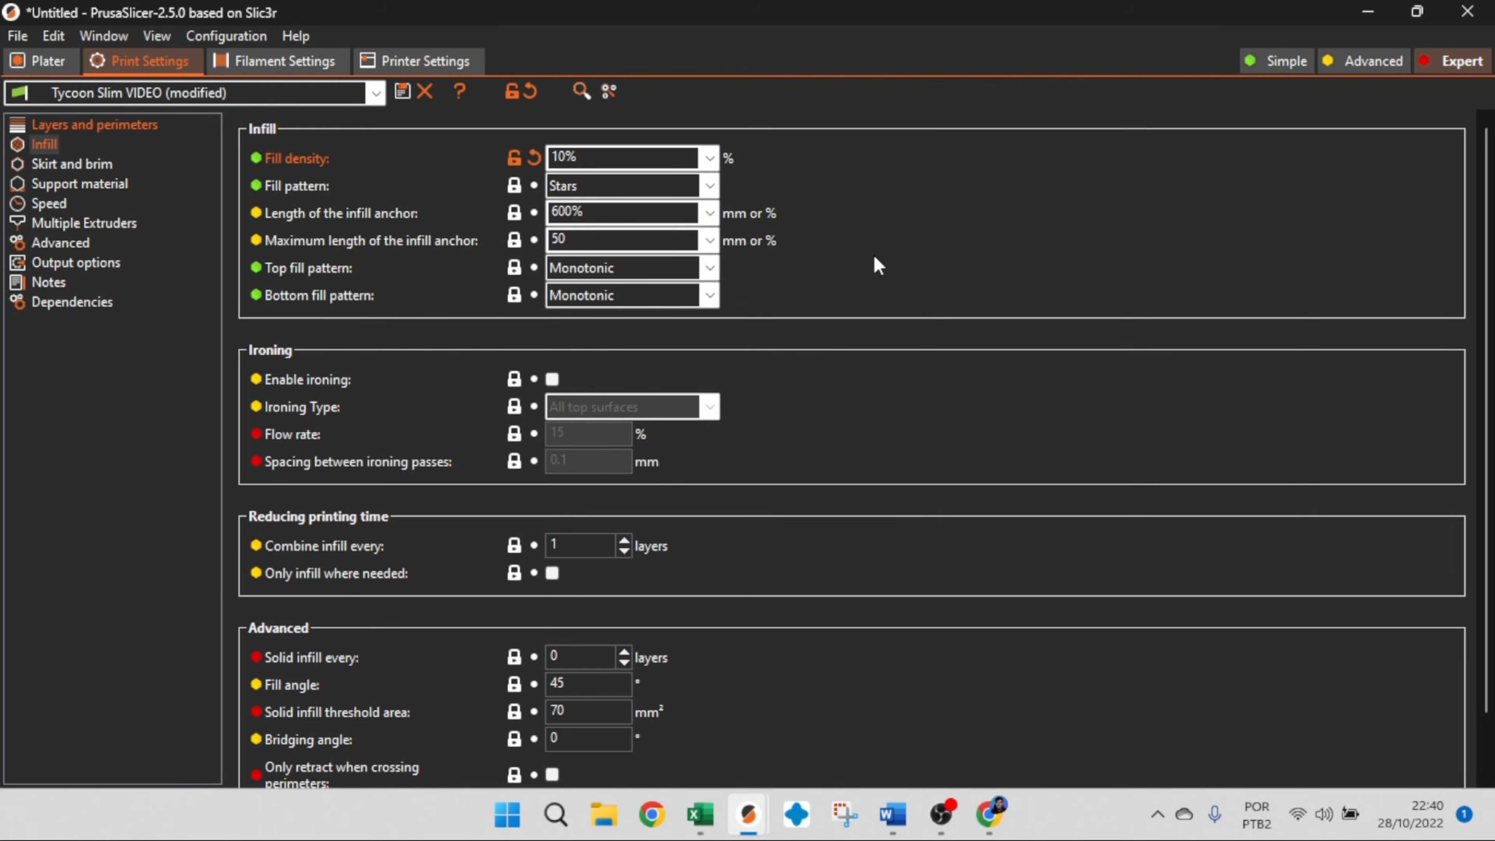
mouse_move(300, 193)
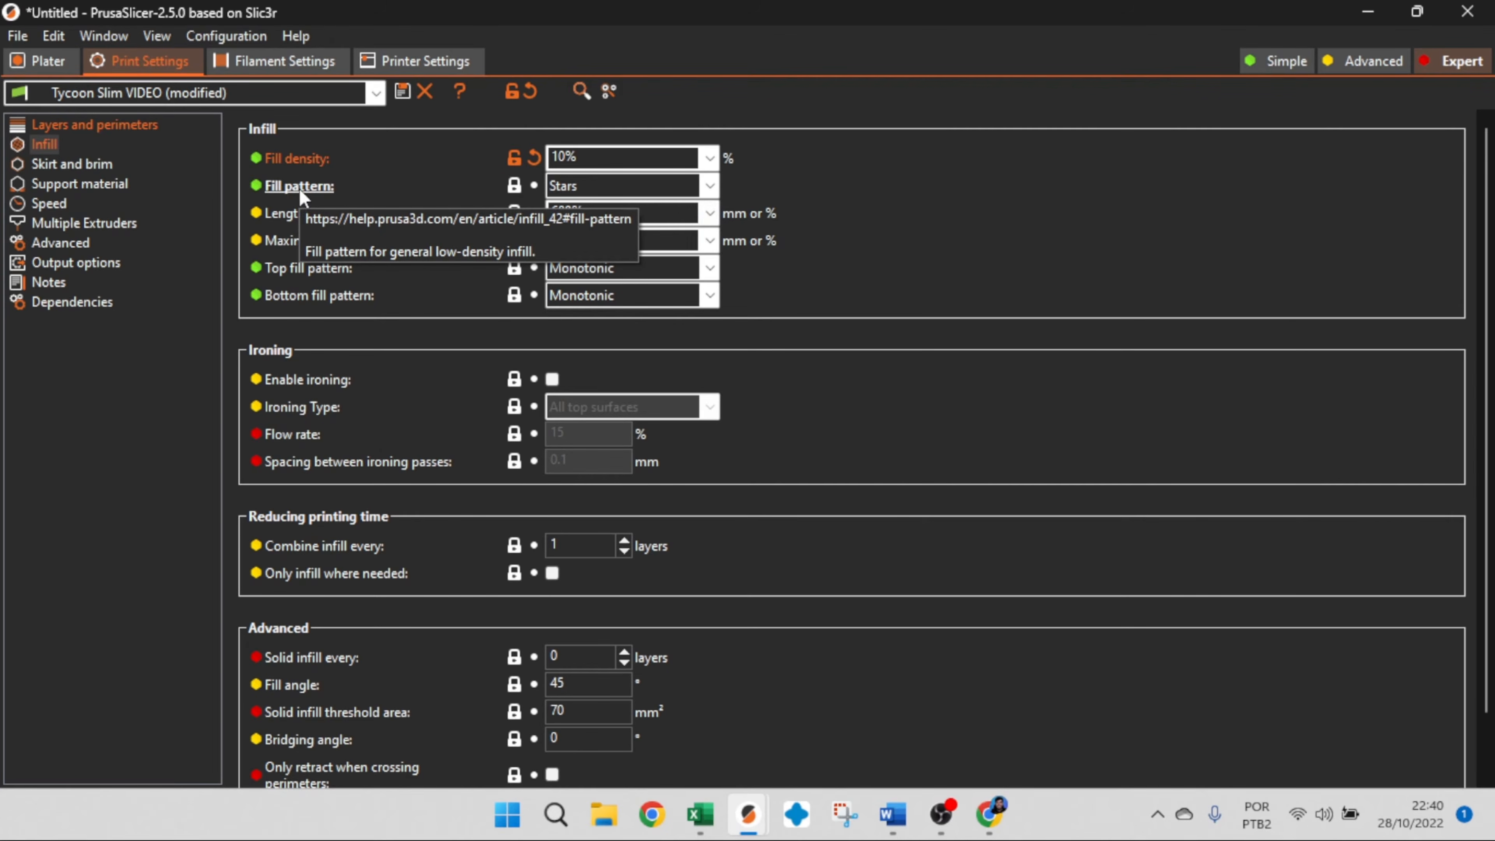
click(709, 187)
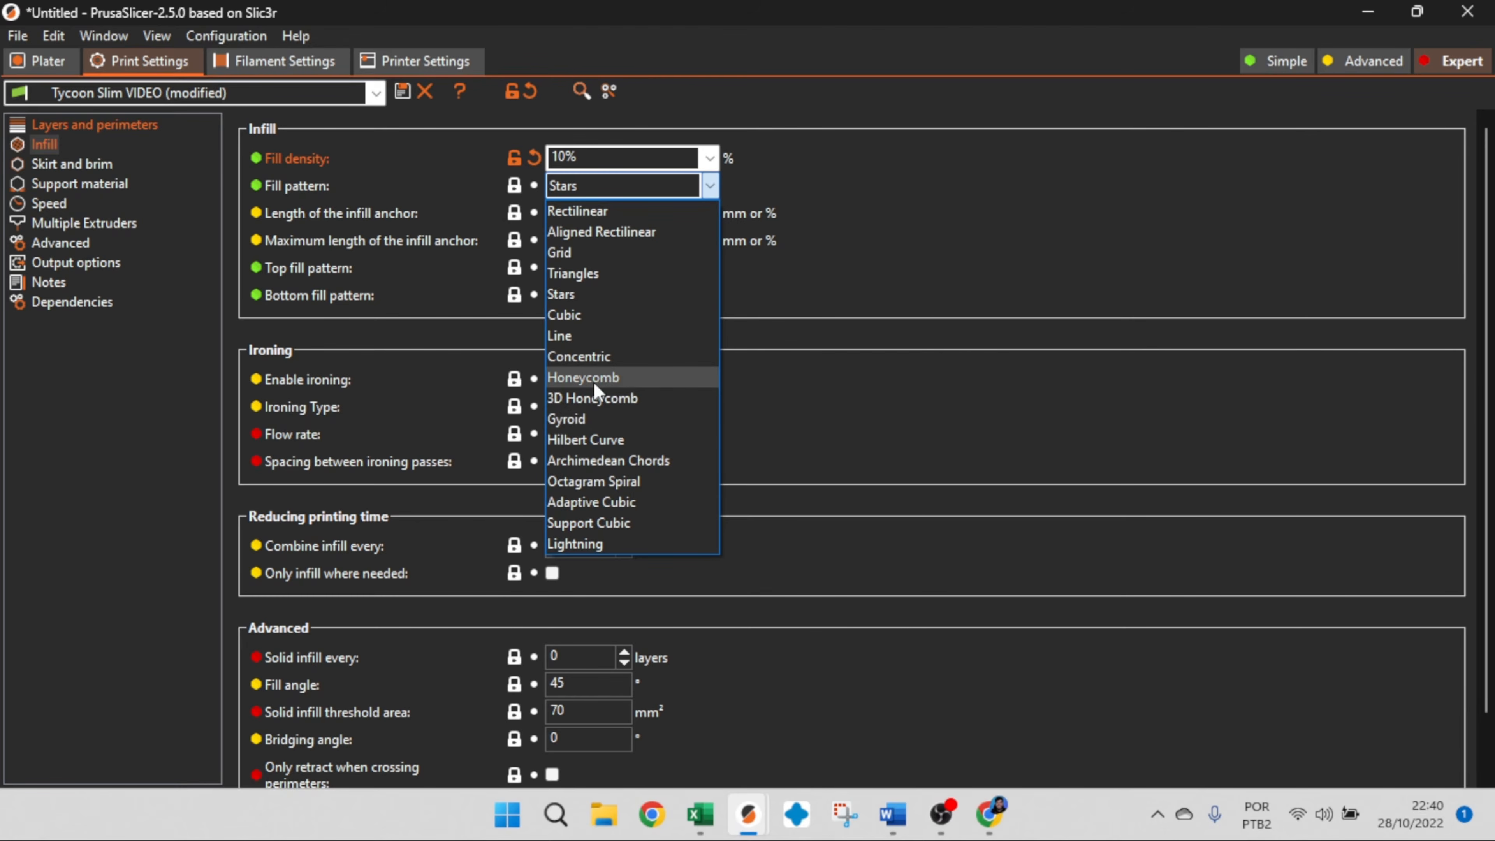
click(593, 422)
click(62, 63)
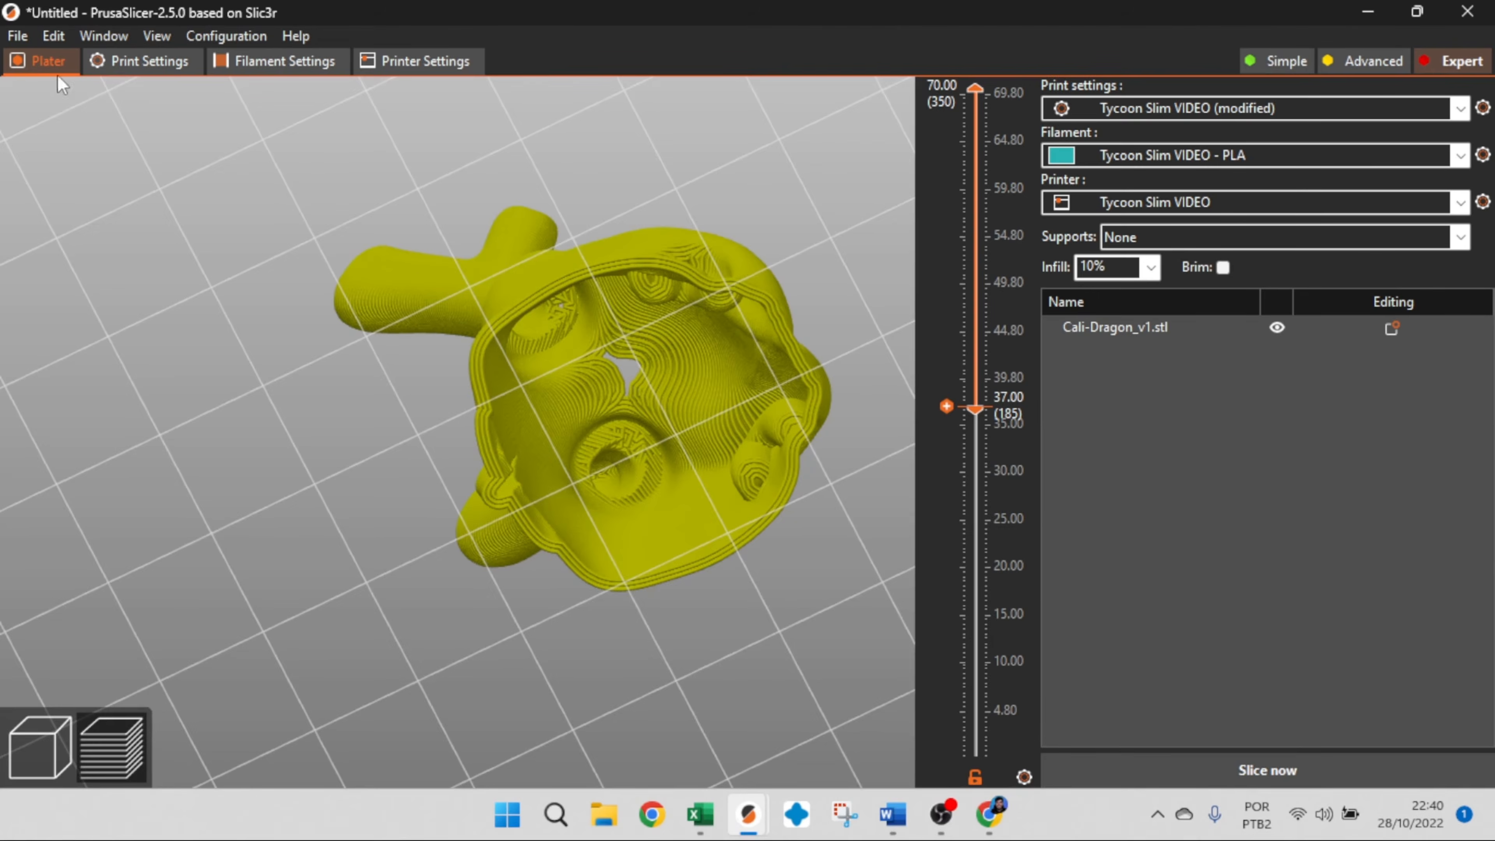
click(1222, 765)
scroll(648, 406, up, 4)
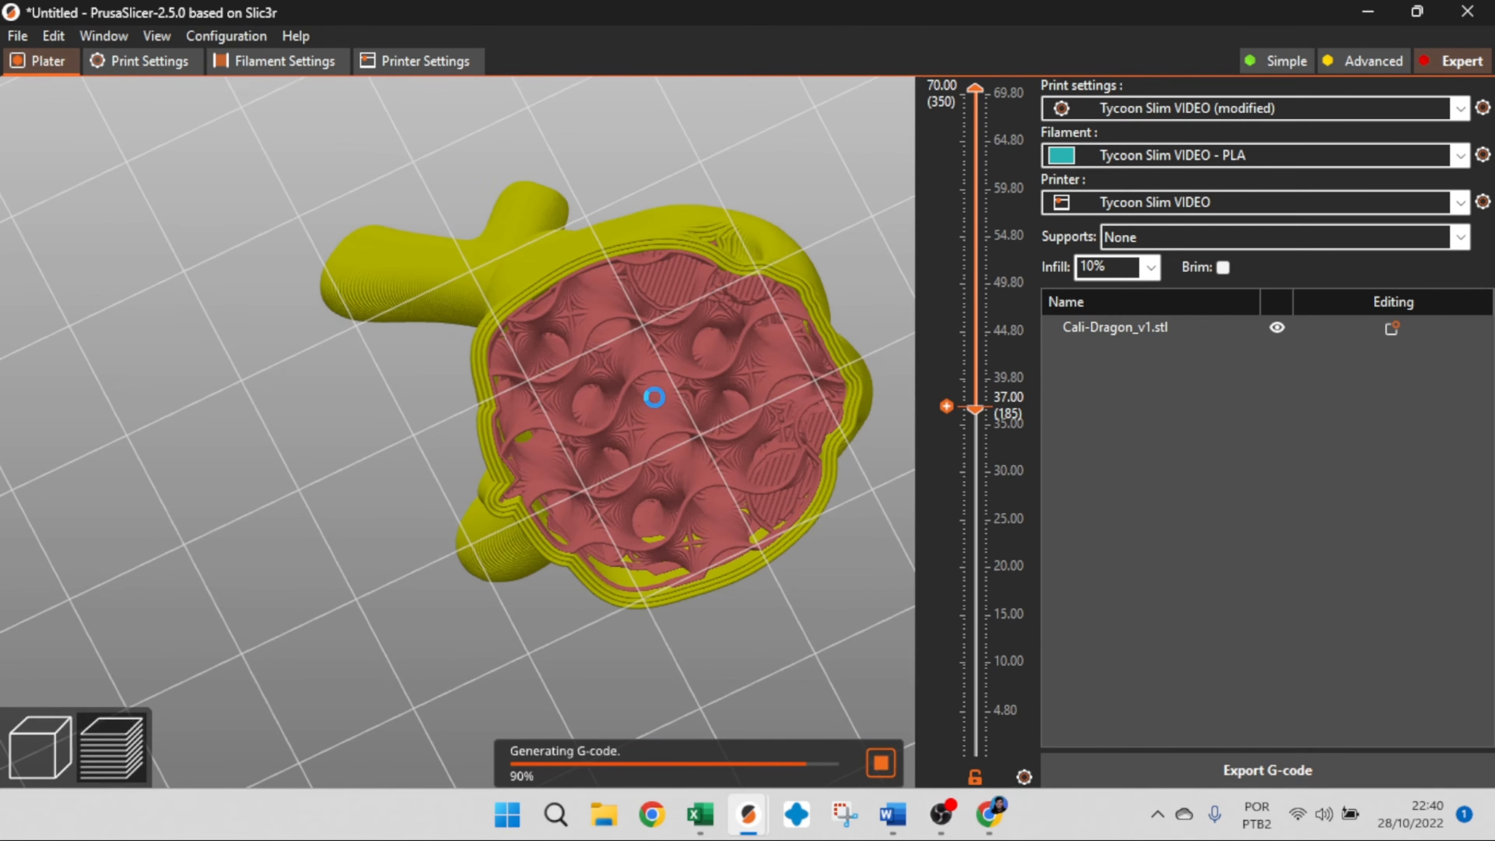
Examine the gyroid infill in the head from 37.00 mm, raising the upper preview limit from 42.60 to 46.00 mm
scroll(692, 214, down, 2)
drag(701, 209, 715, 371)
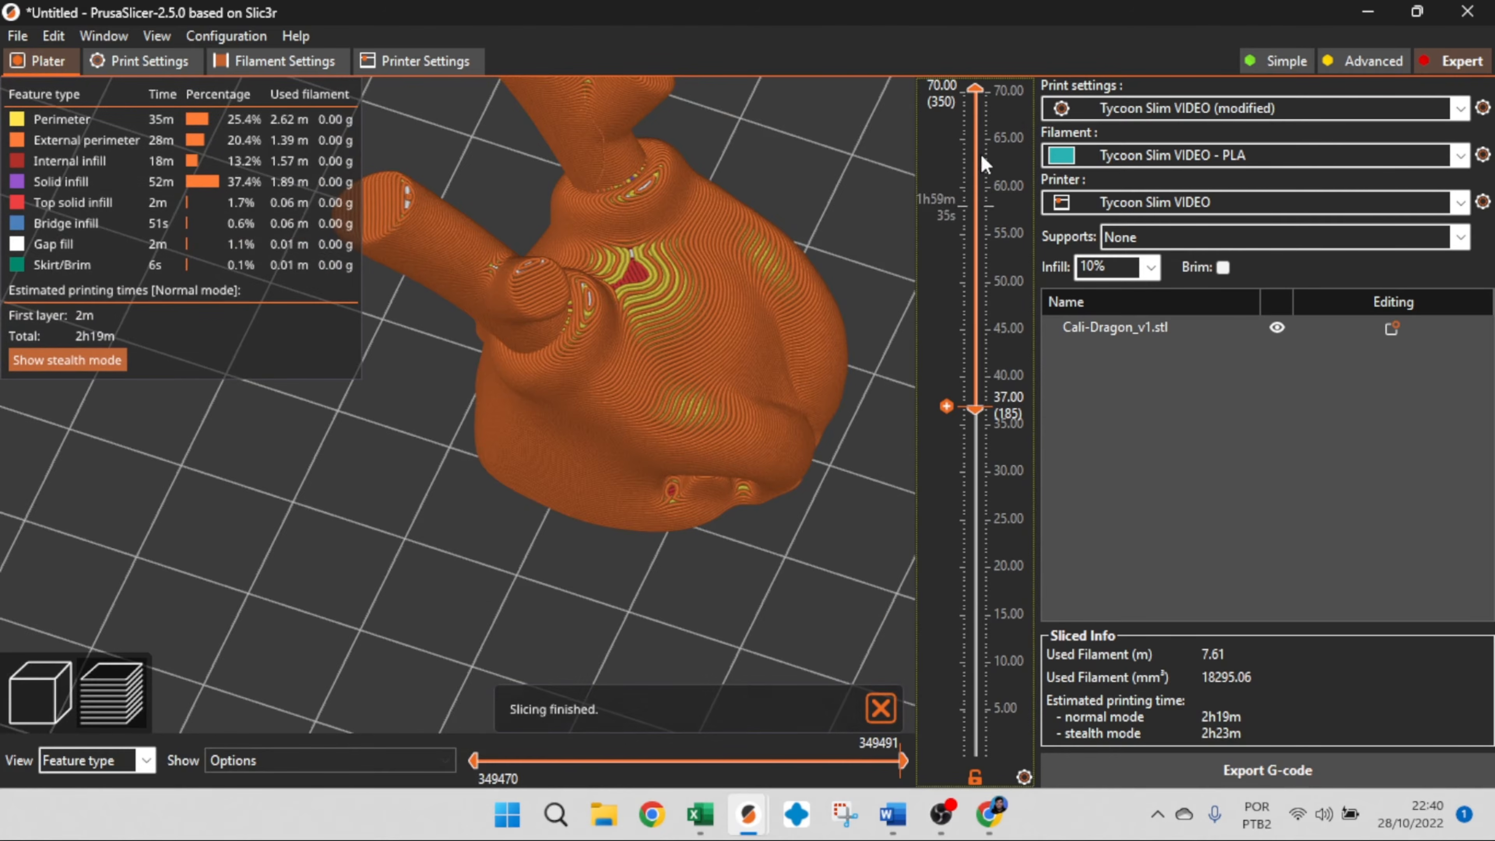
drag(976, 98, 970, 354)
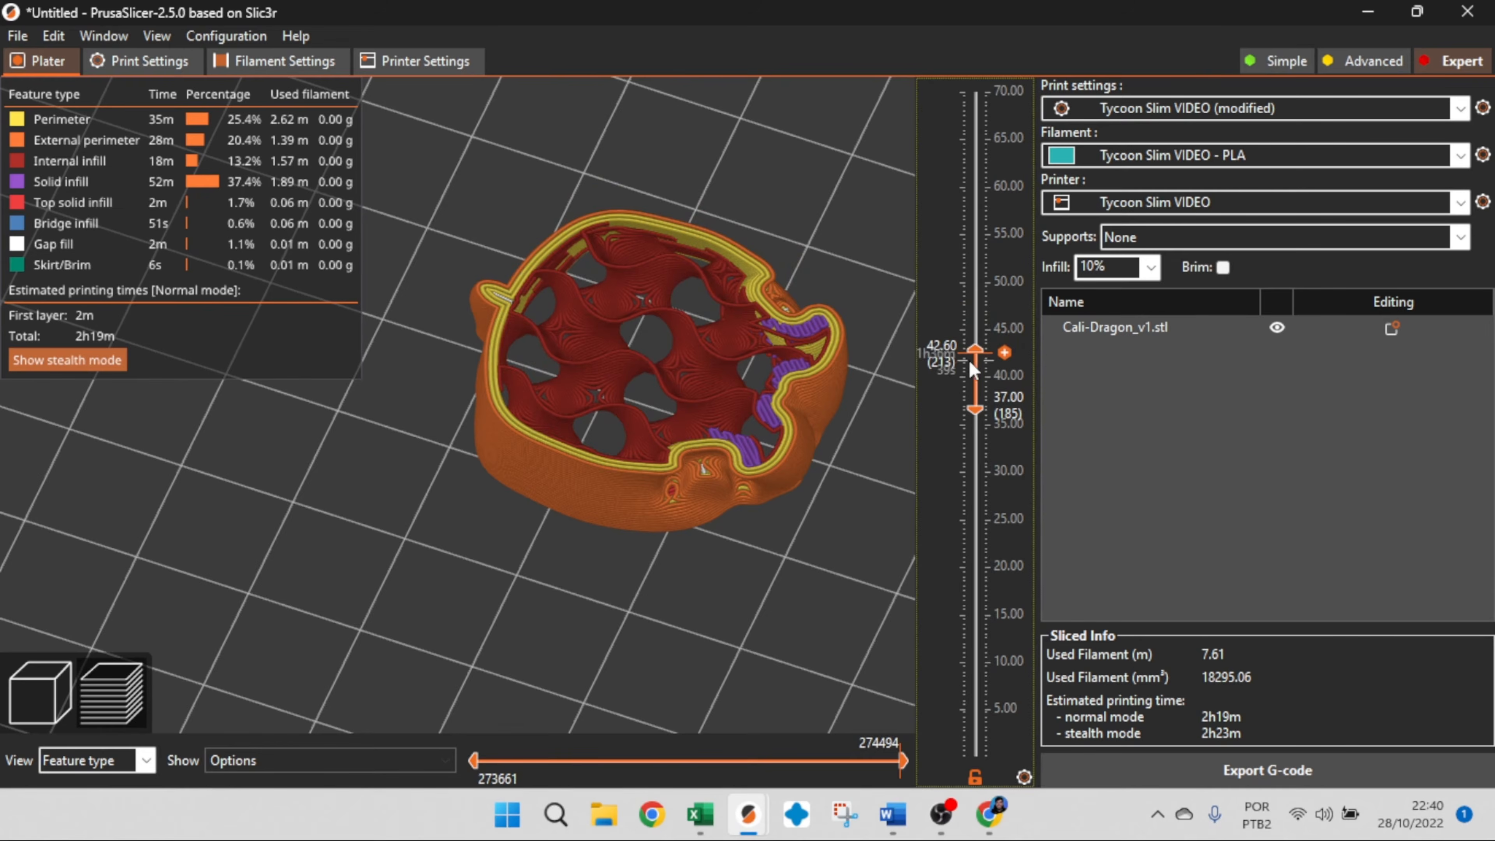
scroll(969, 354, up, 3)
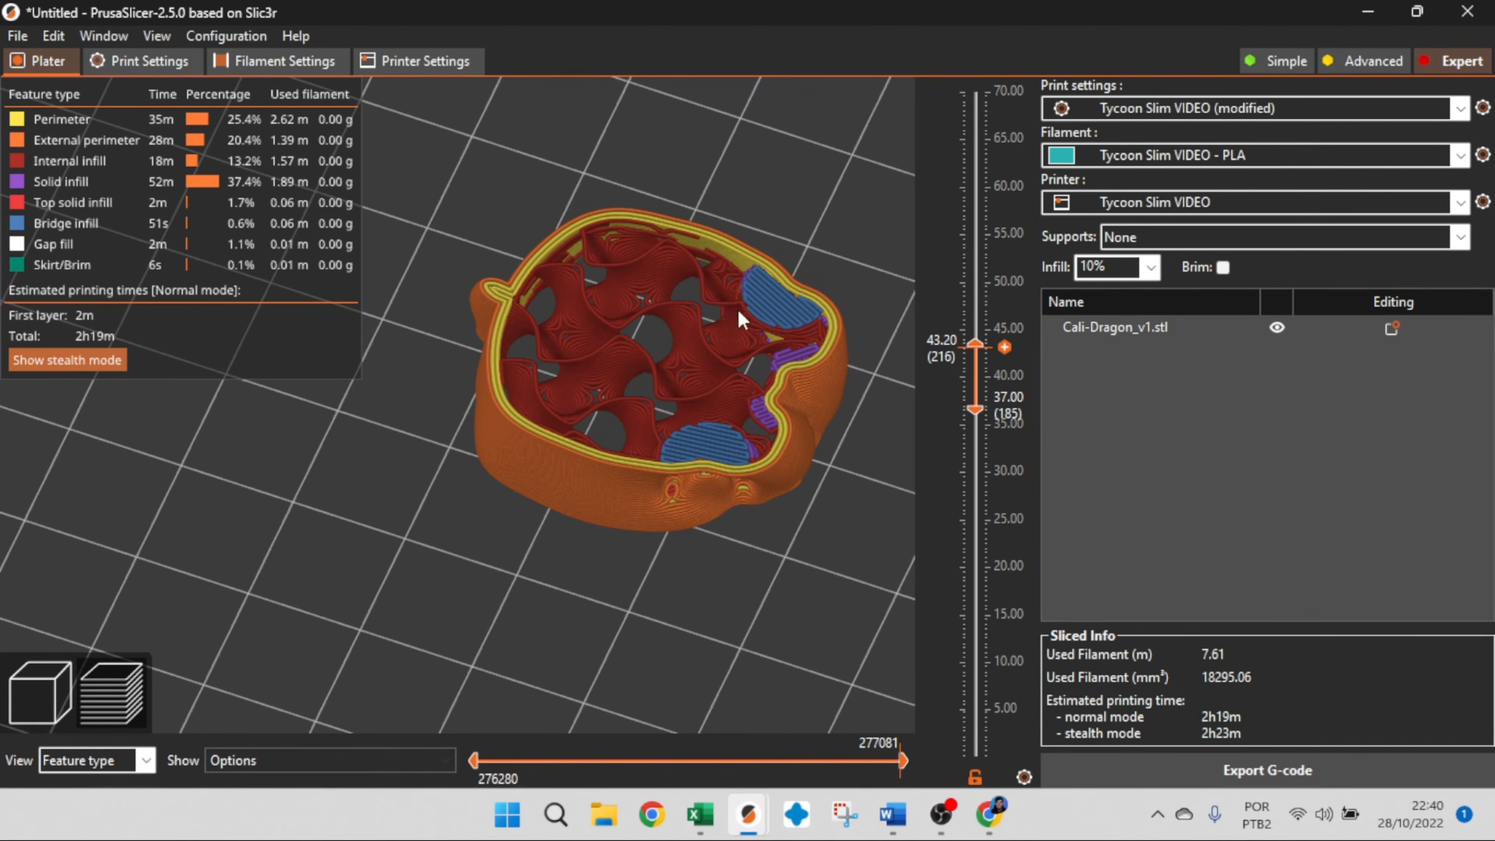
scroll(965, 347, up, 3)
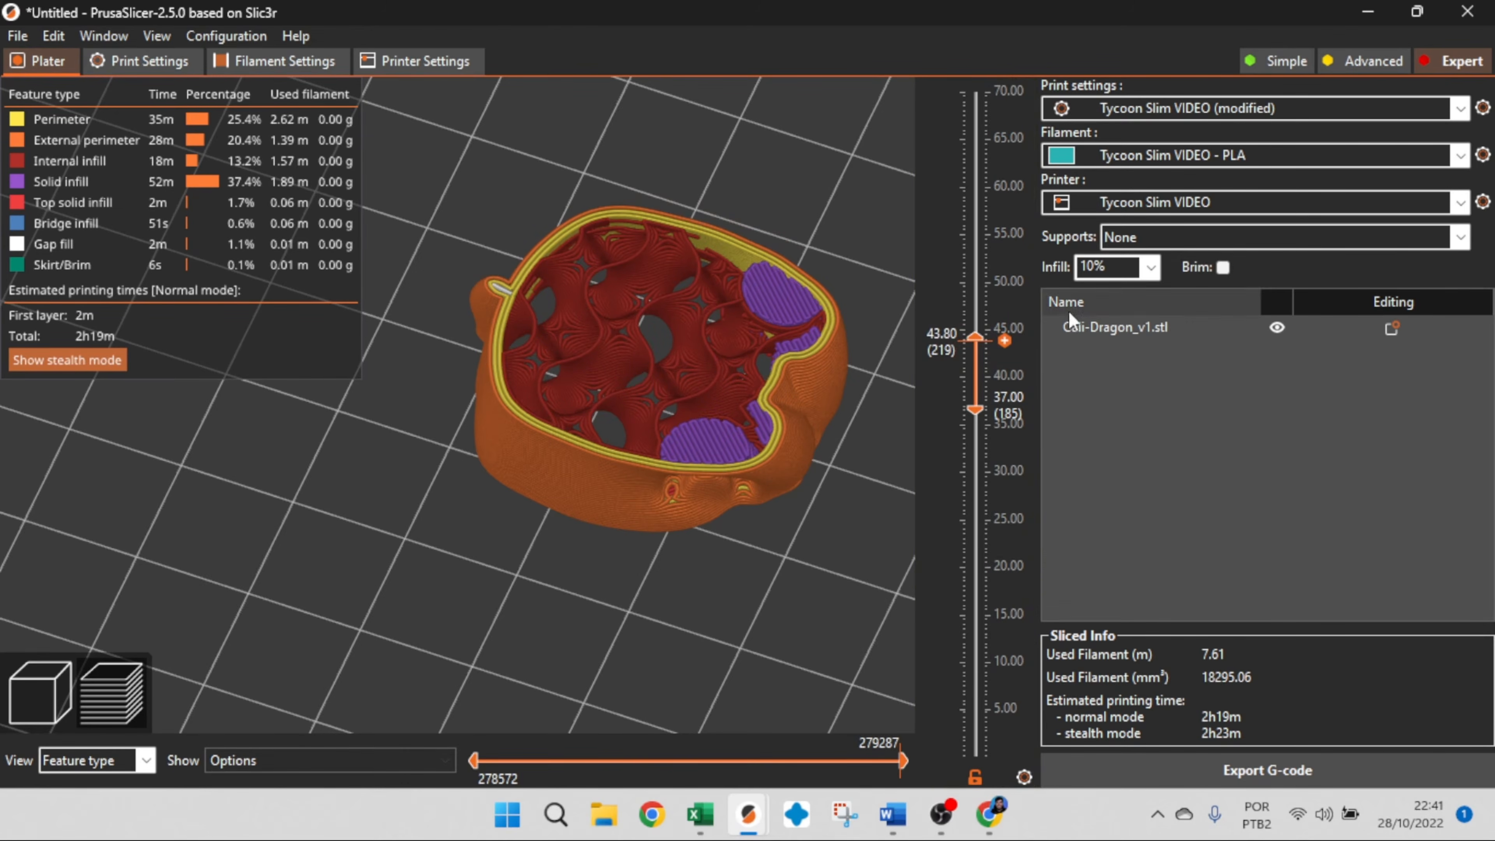
scroll(971, 320, up, 11)
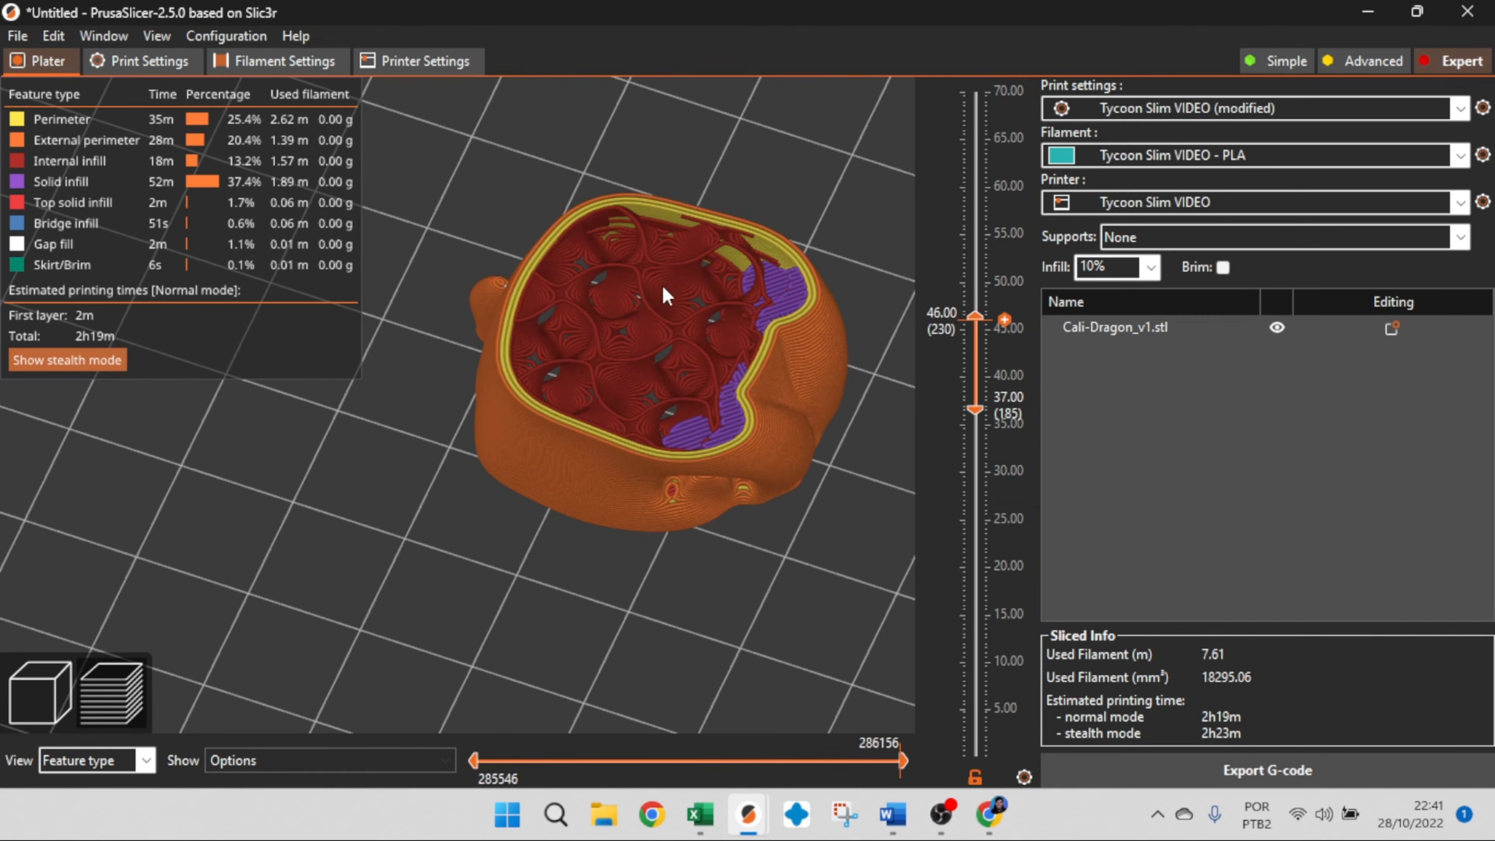
Check the head cut at 49.80 mm (layer 249), and restore the full preview range of 0.20–70.00 mm
drag(974, 314, 970, 286)
drag(973, 410, 970, 759)
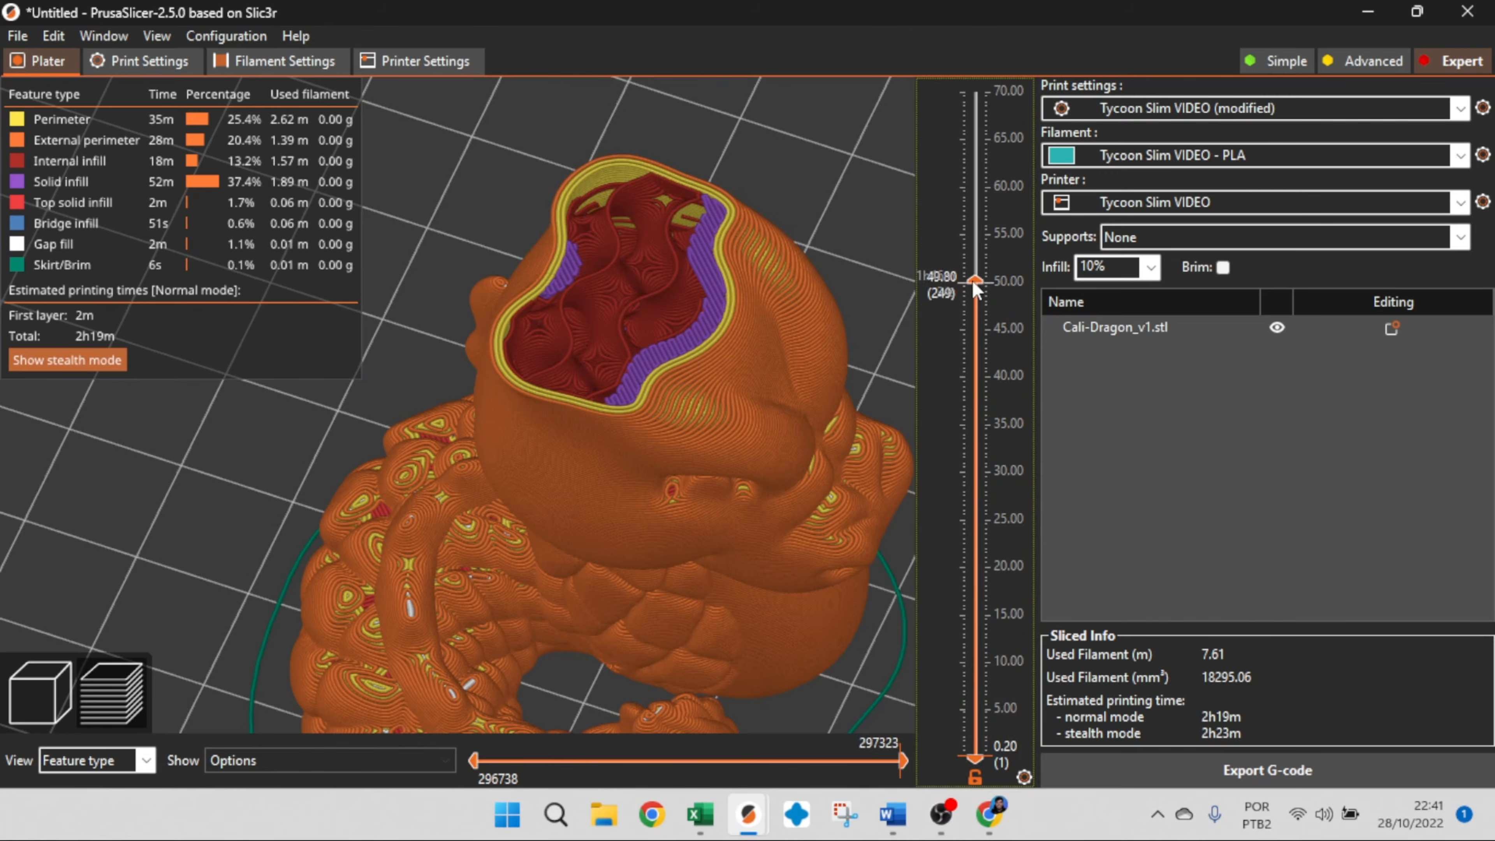
drag(973, 283, 1004, 89)
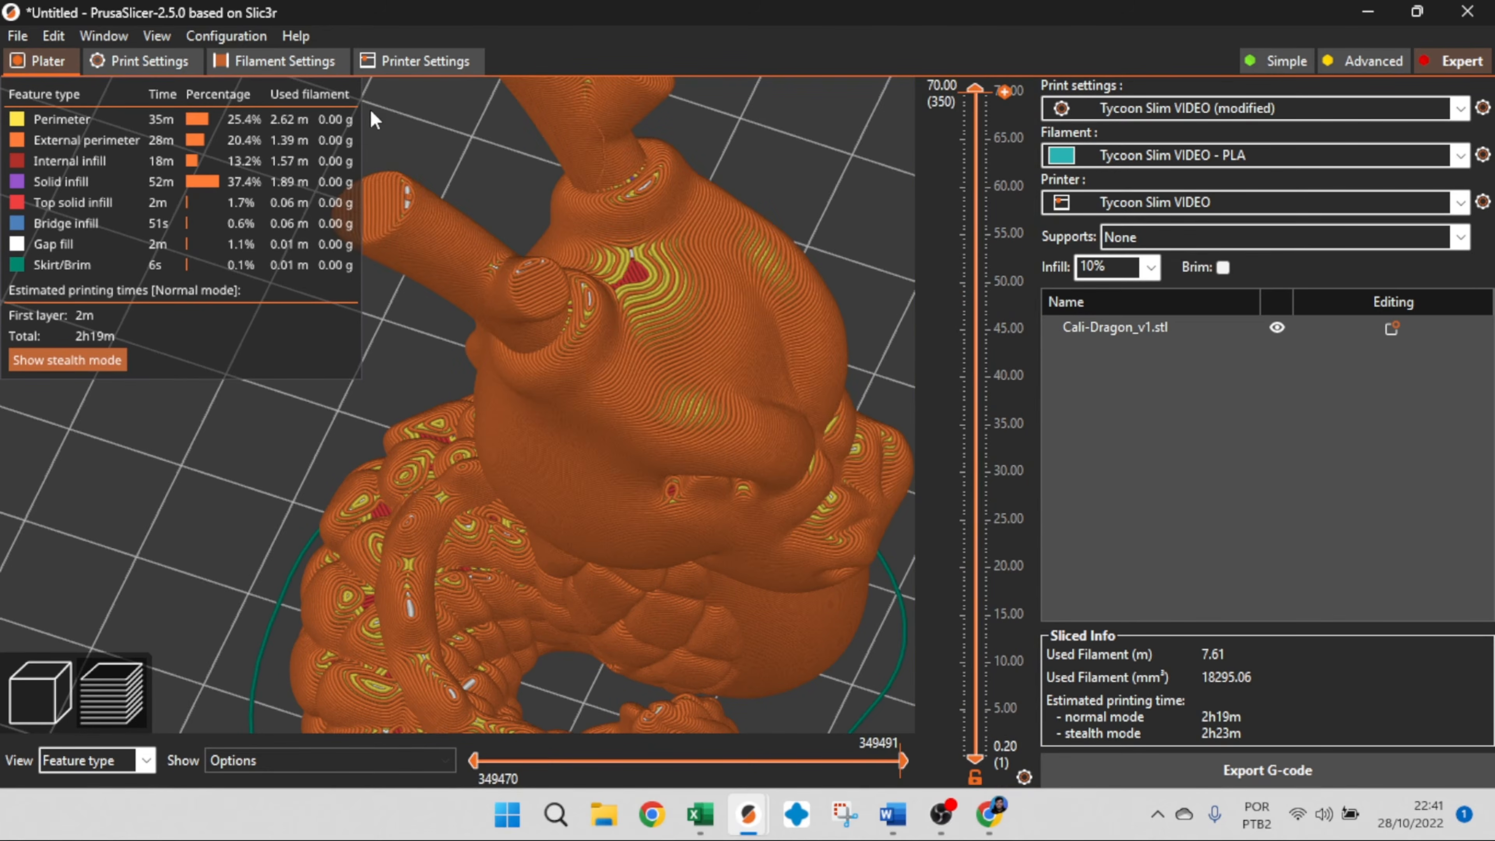
Review the infill anchor length, maximum anchor length and bottom fill pattern settings
click(160, 69)
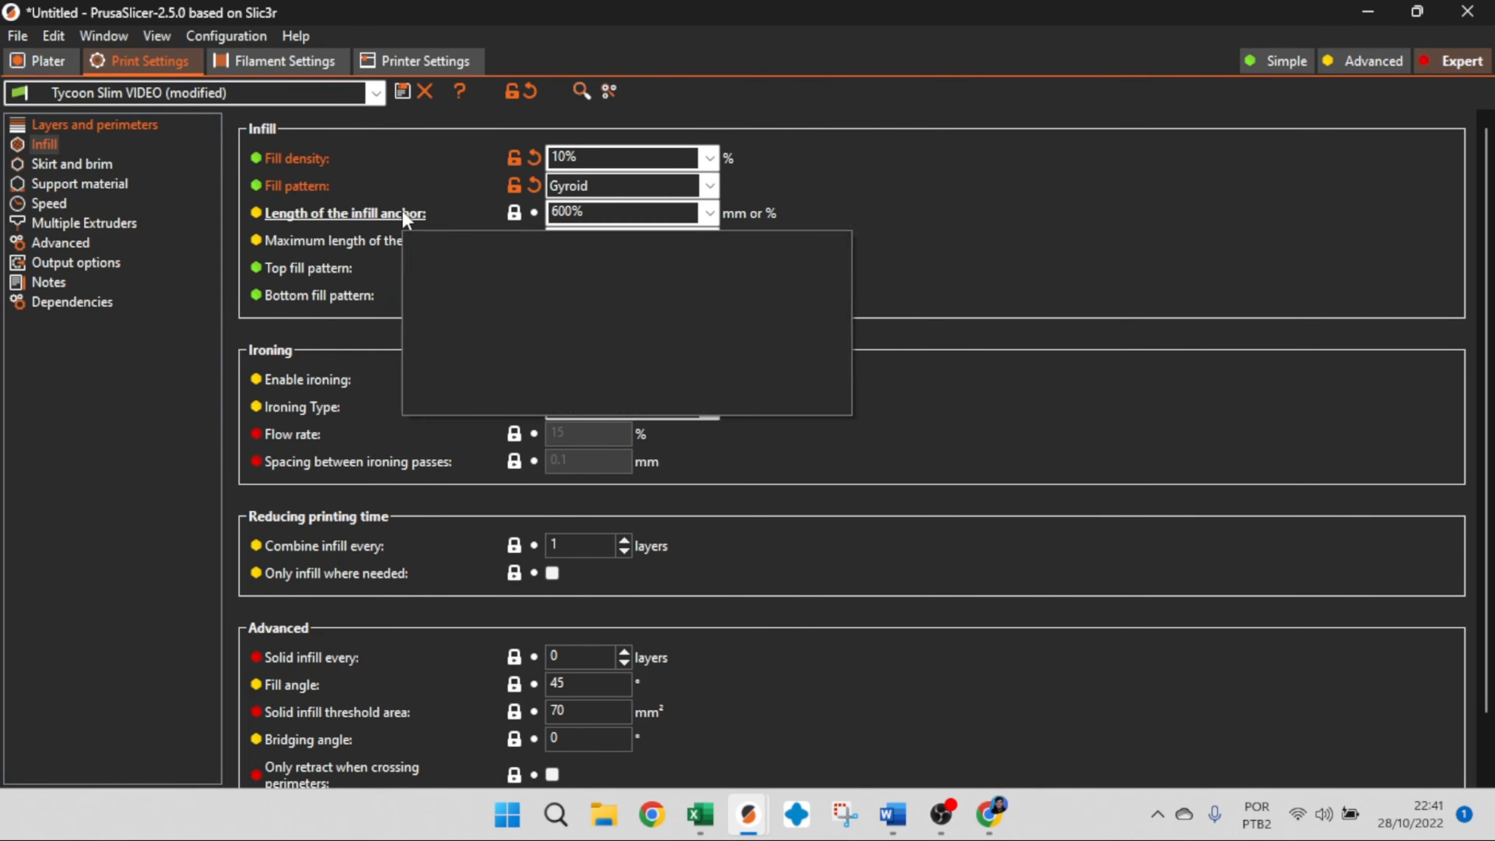
mouse_move(349, 248)
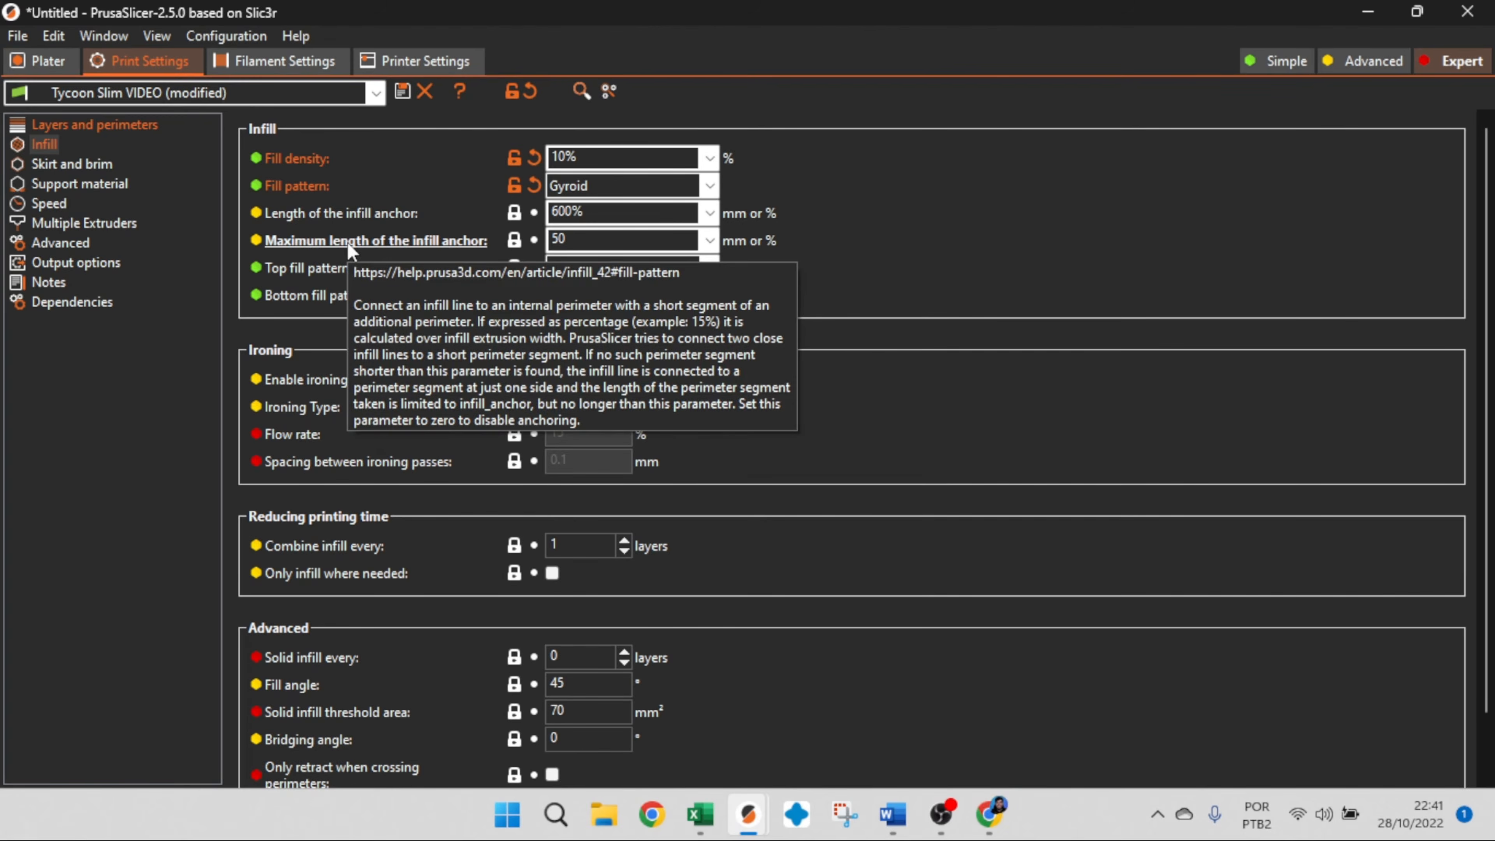
mouse_move(380, 223)
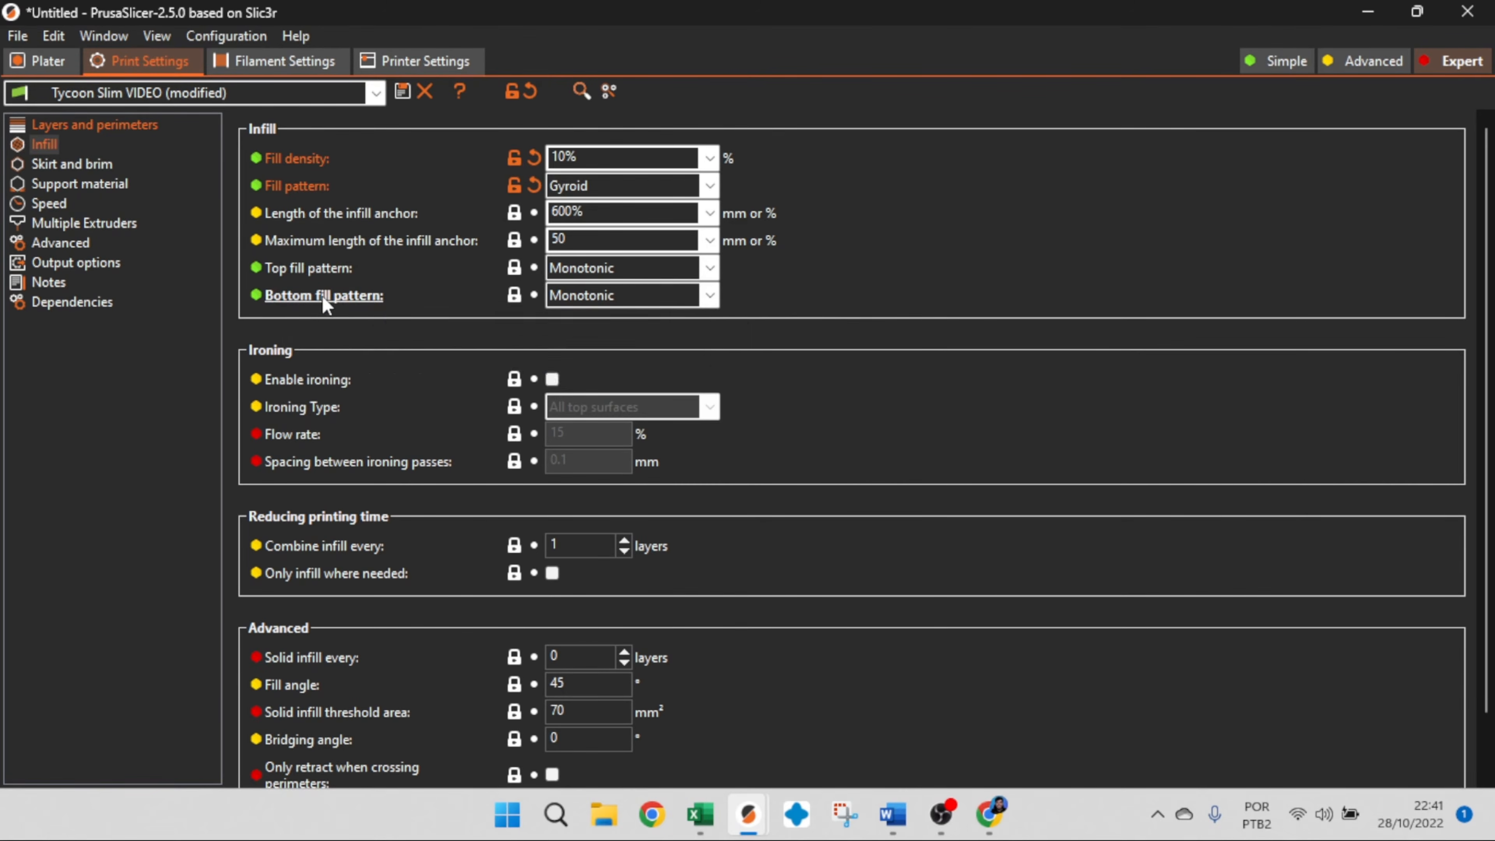
mouse_move(340, 301)
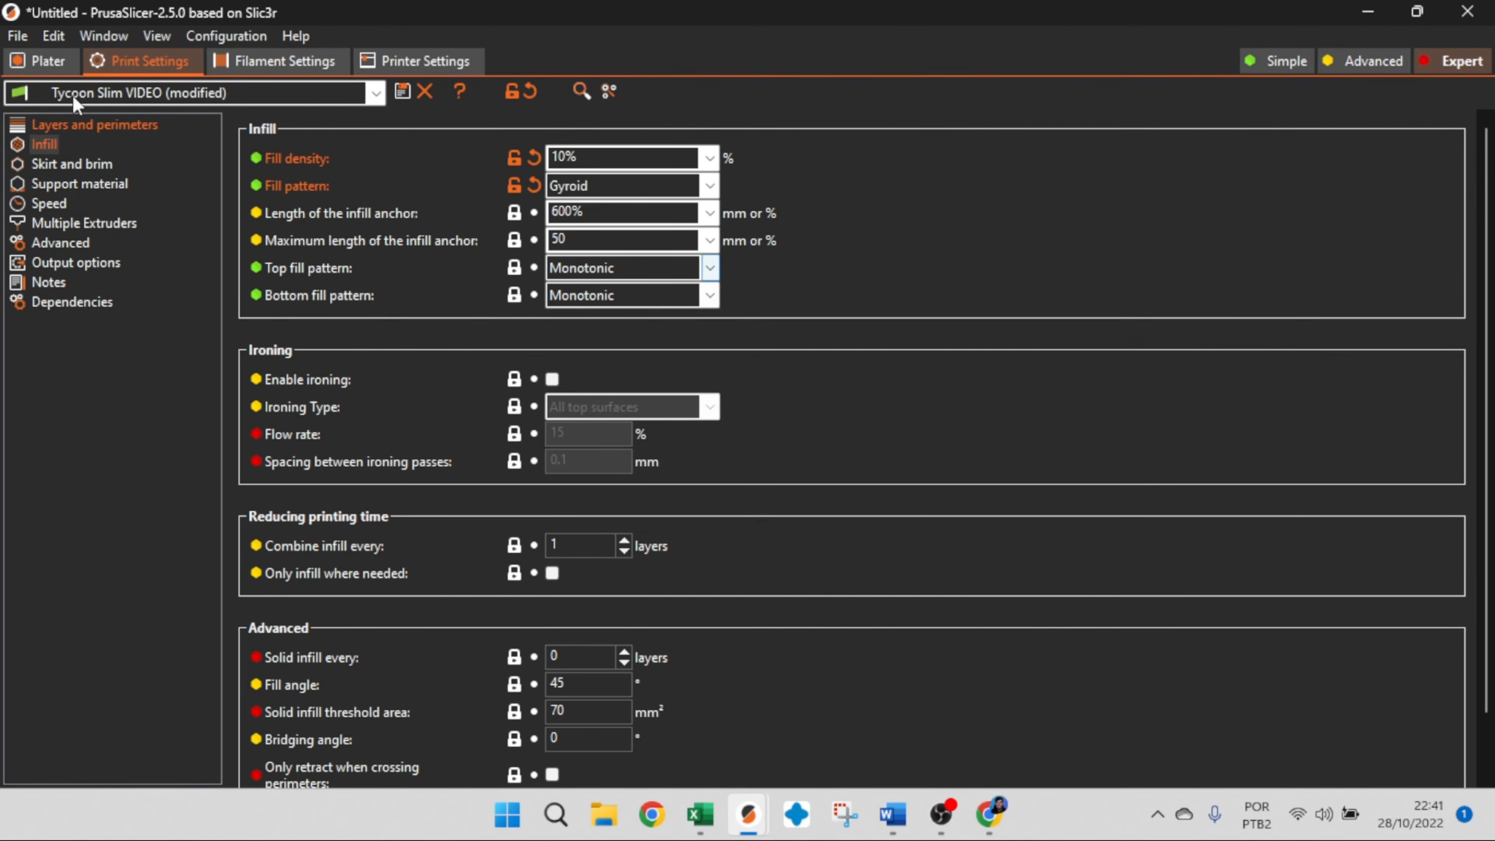
Restrict the preview to the first layer at 0.20 mm and inspect the bottom surface's fill pattern up close
click(52, 64)
drag(984, 123, 995, 741)
drag(641, 532, 569, 697)
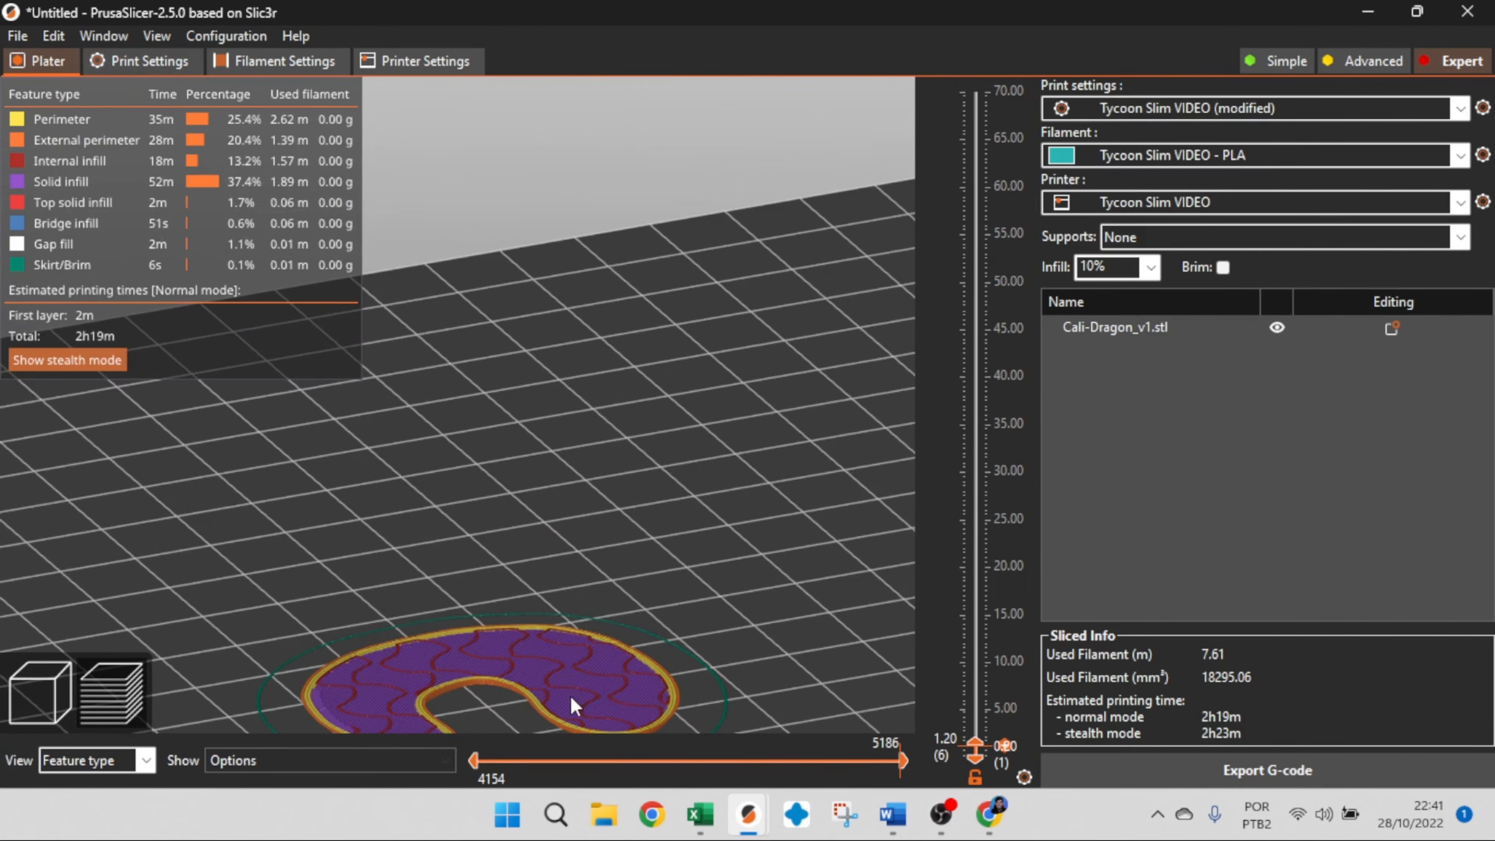
right_drag(570, 697, 646, 410)
drag(646, 411, 646, 461)
scroll(645, 461, up, 3)
mouse_move(978, 742)
mouse_down()
mouse_move(965, 761)
mouse_move(768, 752)
mouse_move(794, 769)
mouse_move(750, 768)
mouse_move(904, 760)
mouse_up()
scroll(847, 434, up, 2)
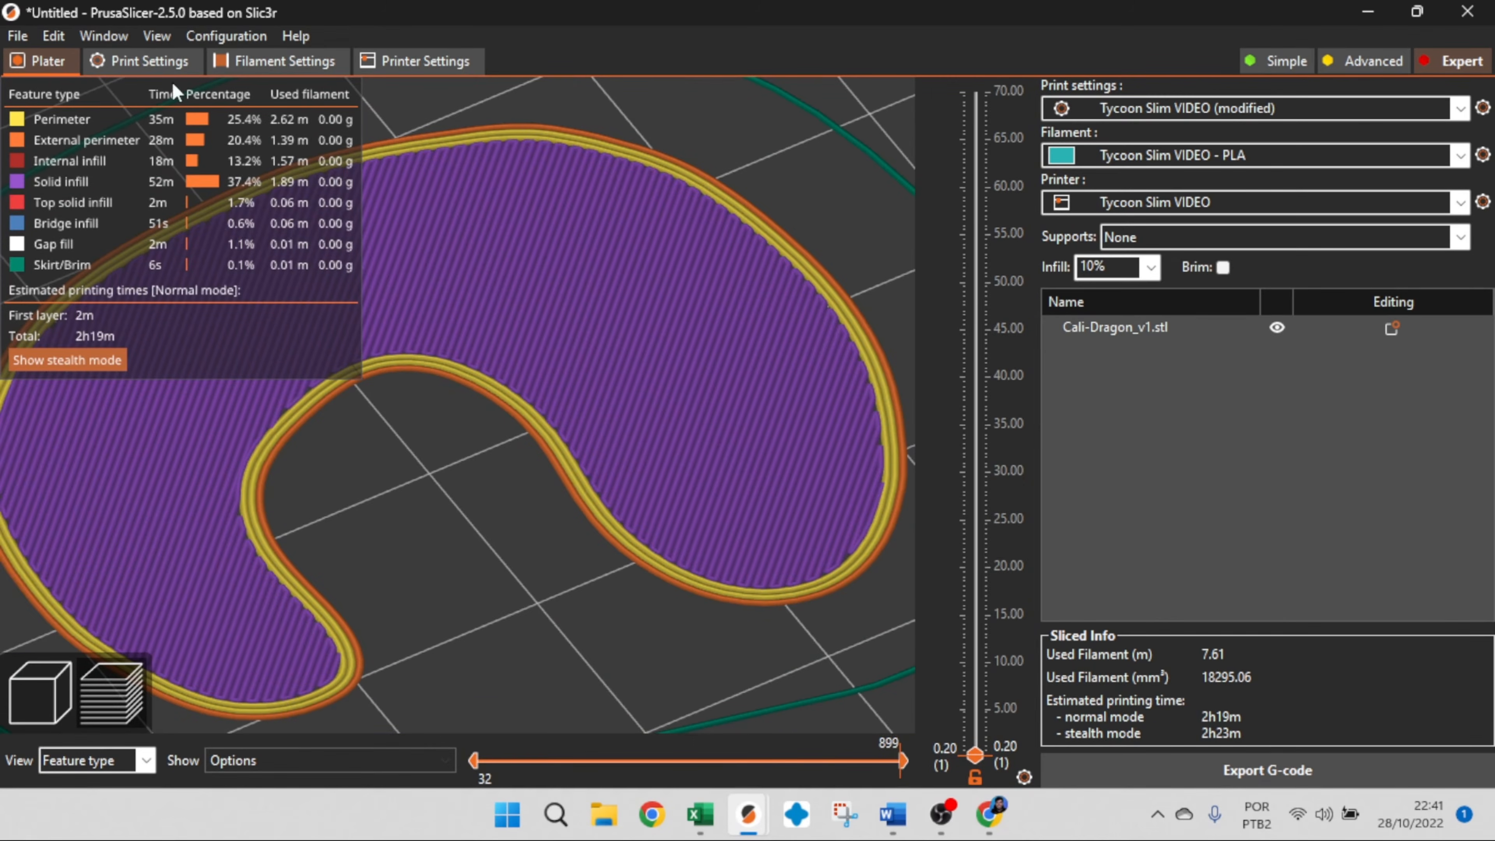
Set the bottom fill pattern to Hilbert Curve and reslice the dragon
click(147, 61)
click(710, 296)
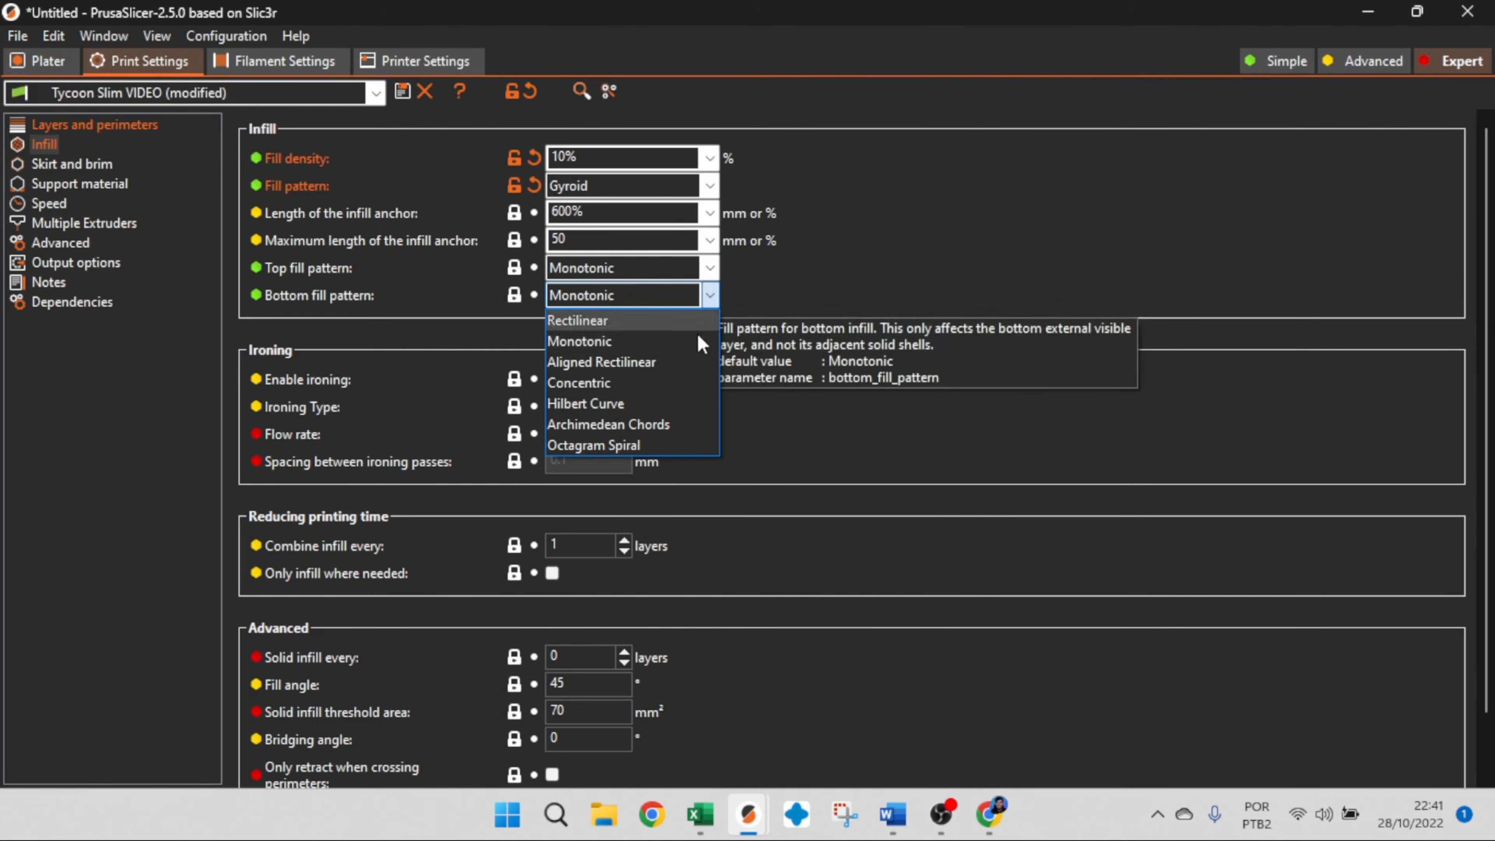
click(678, 406)
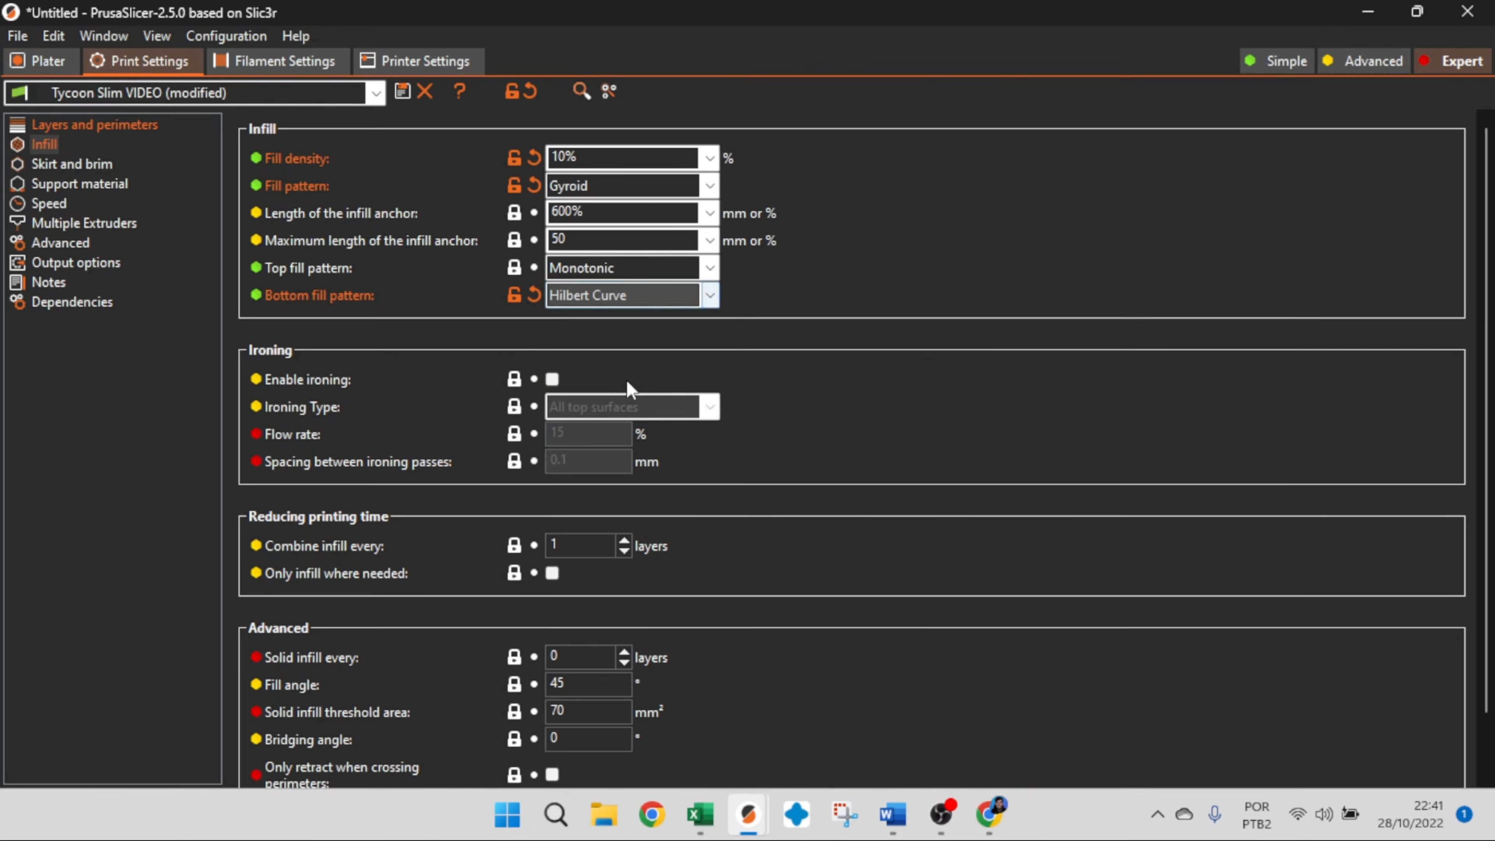
click(26, 59)
click(1267, 772)
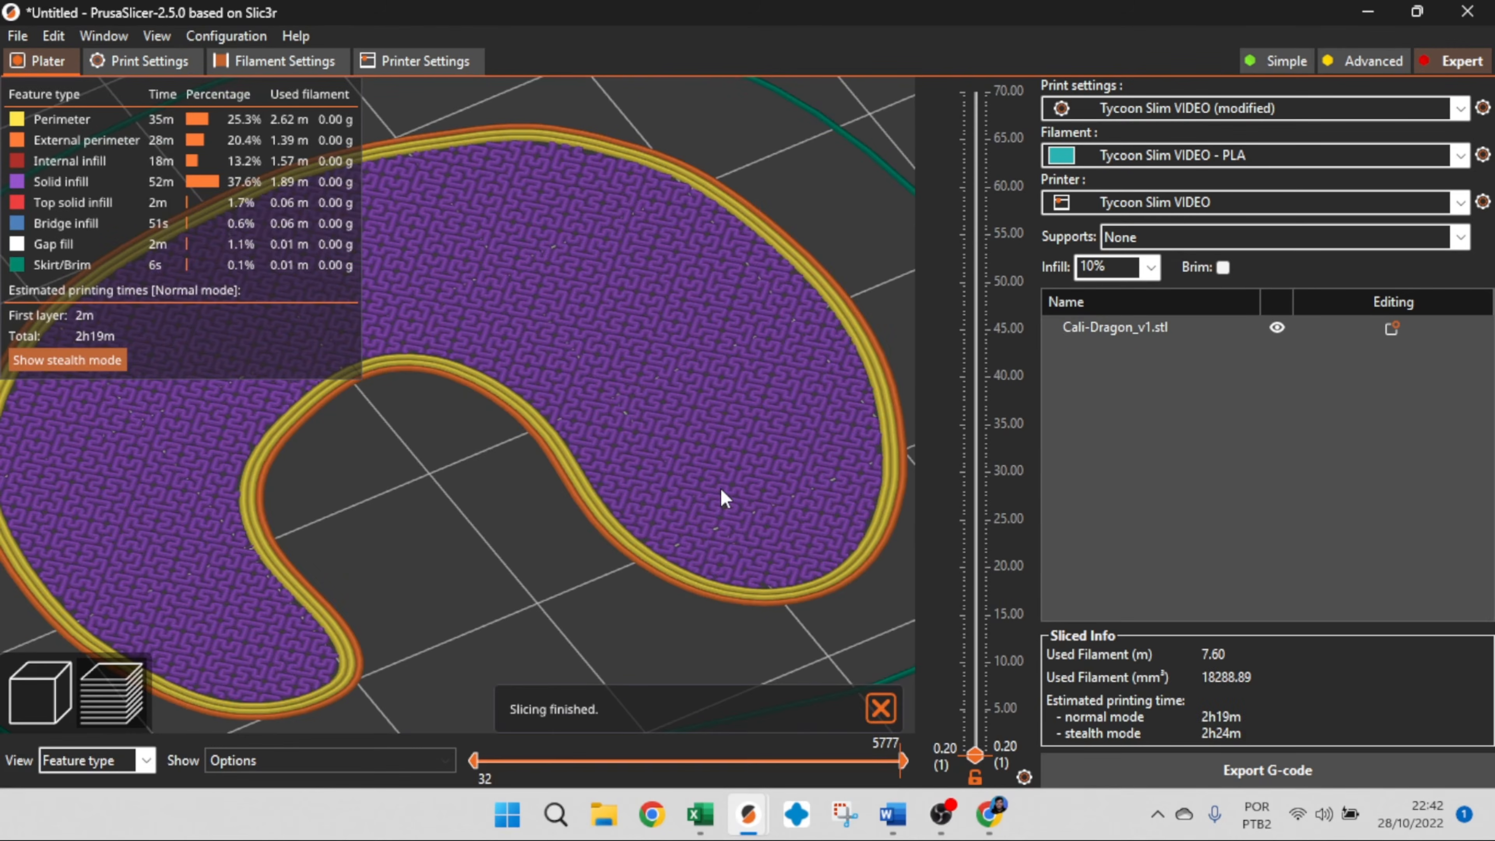
Examine the Hilbert Curve bottom layer, view the model at its full 70.00 mm height, and return the preview to the 0.20 mm layer
scroll(625, 318, up, 4)
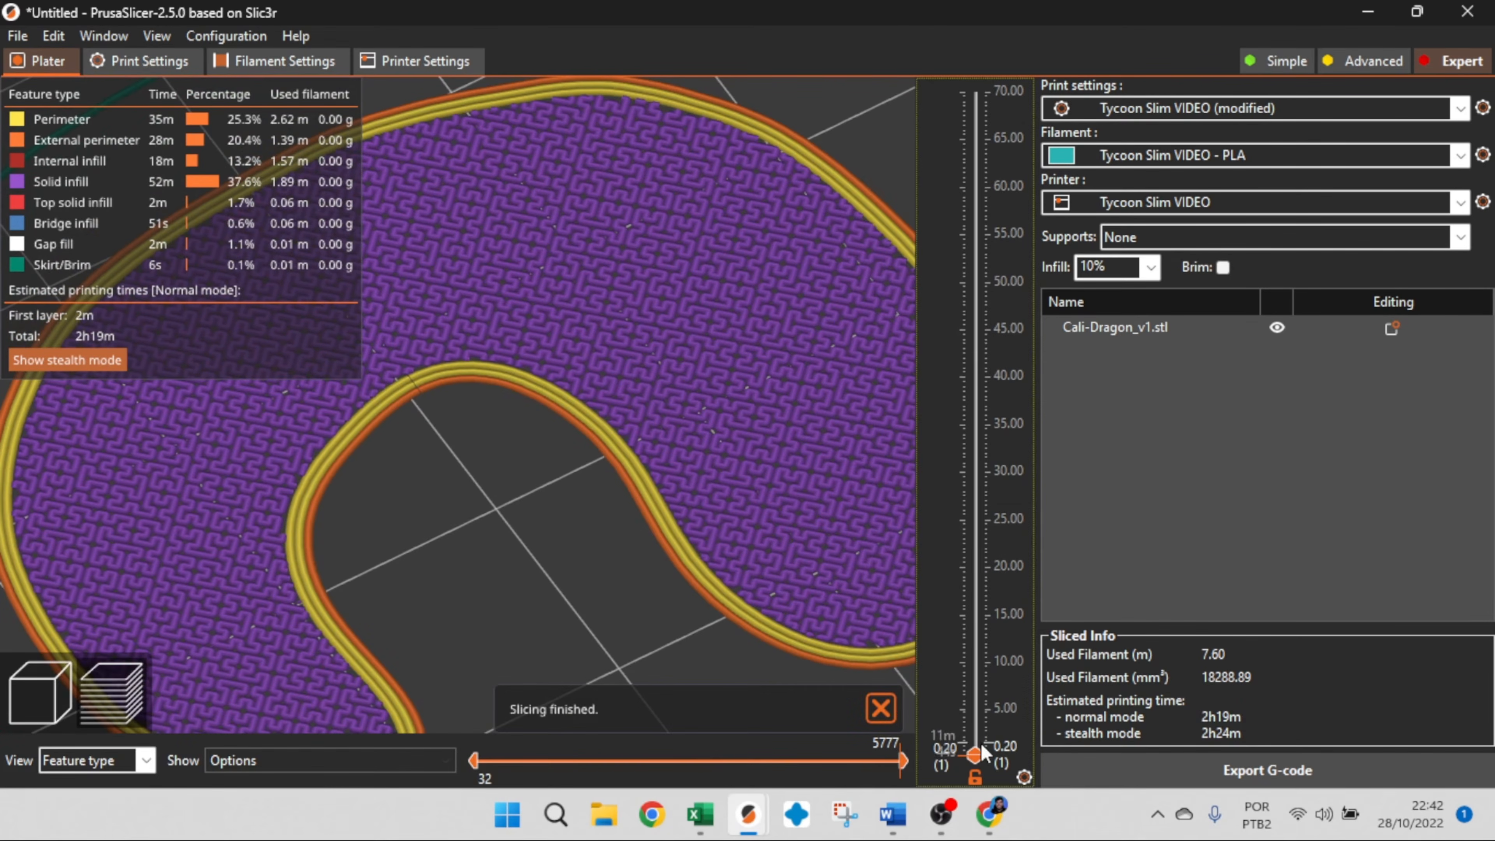
drag(977, 750, 995, 72)
scroll(770, 200, down, 5)
right_drag(758, 200, 712, 534)
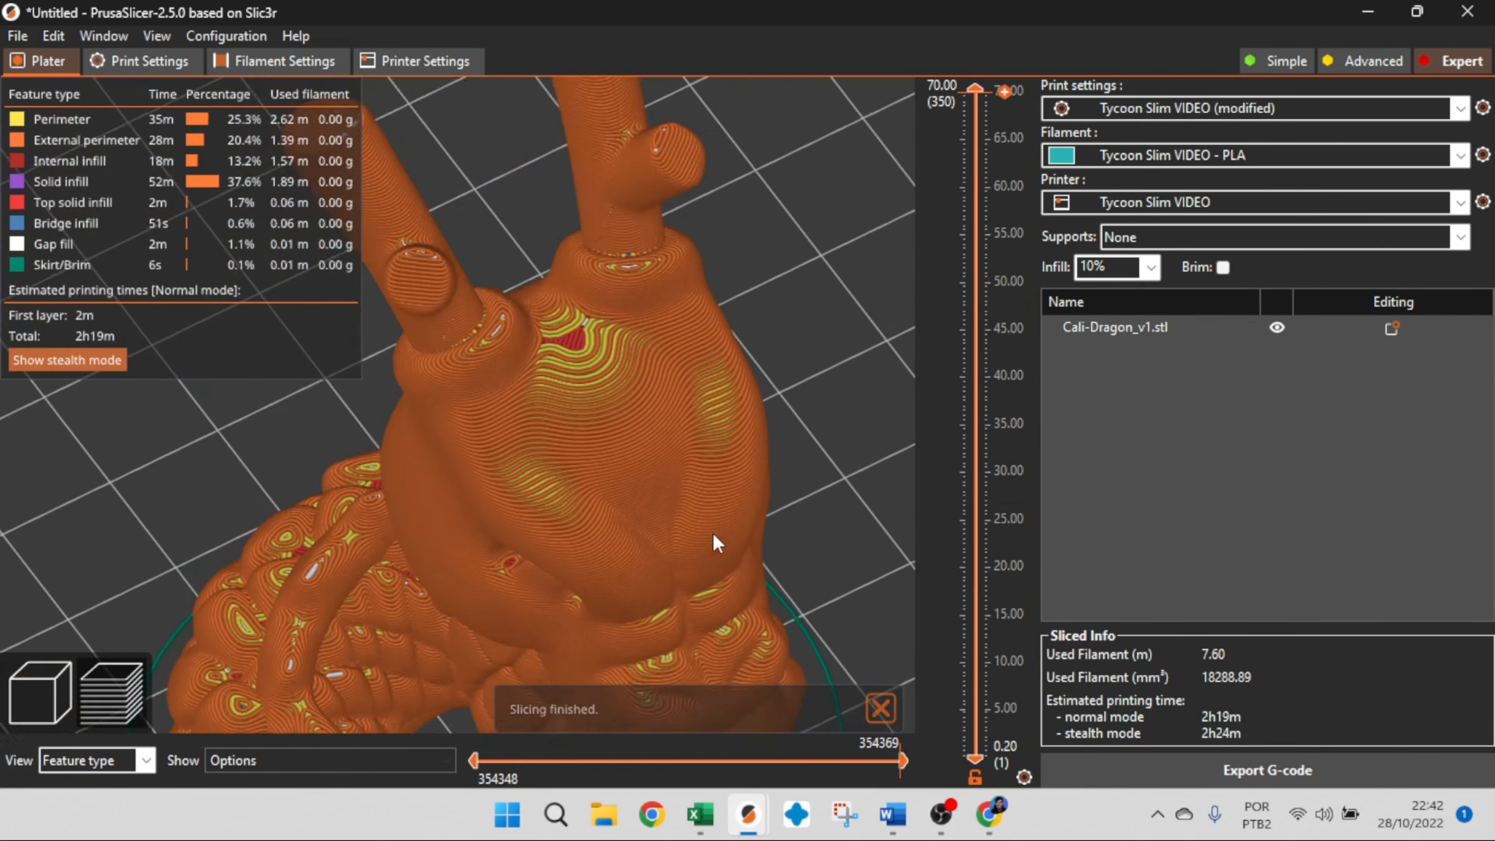
drag(713, 535, 952, 728)
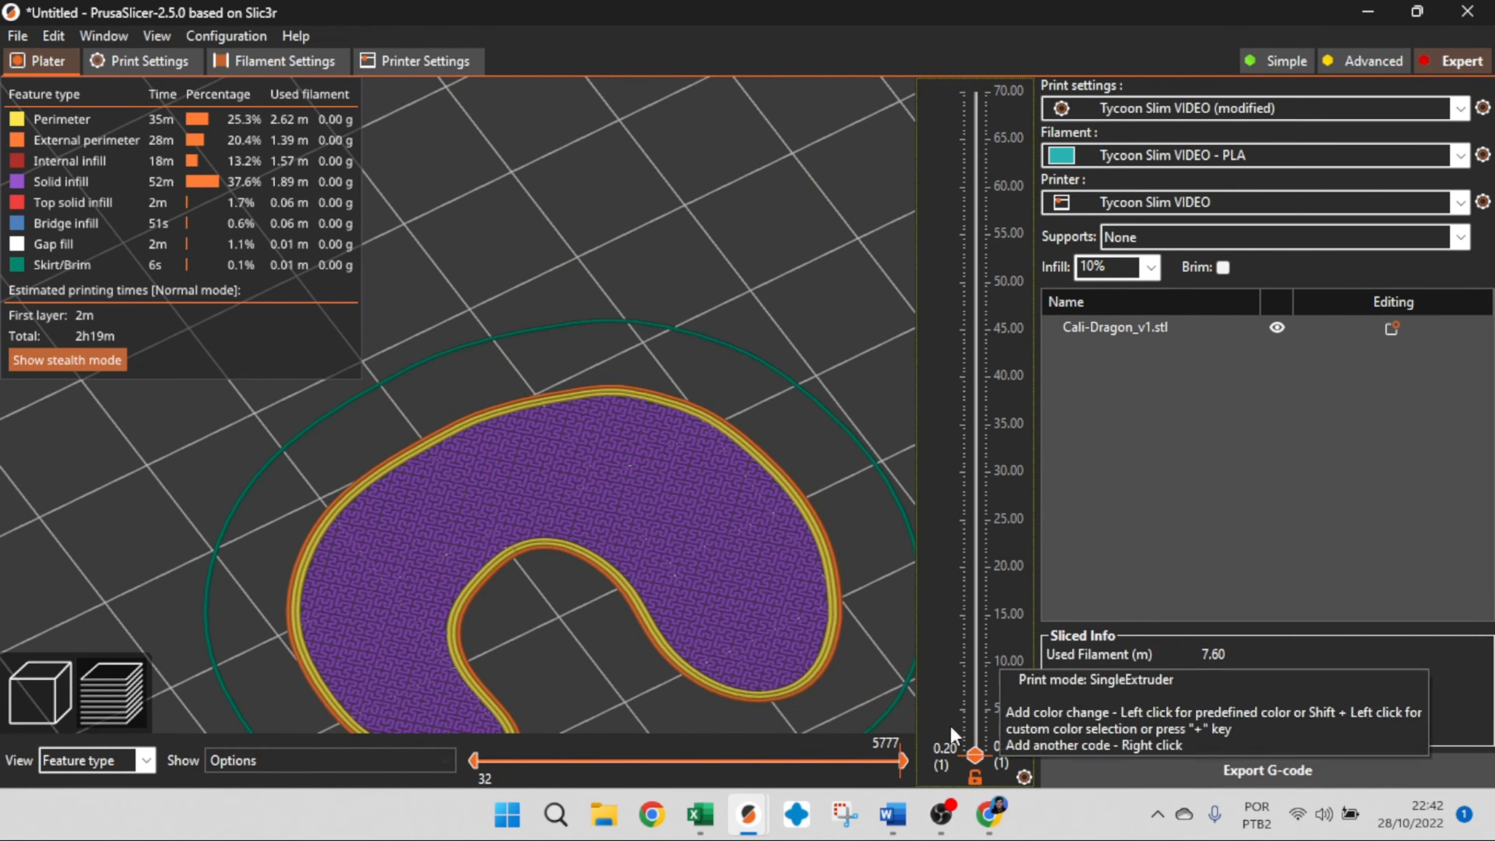
Set the bottom fill pattern to Octagram Spiral, reslice the dragon and inspect the first layer up close
scroll(596, 369, up, 6)
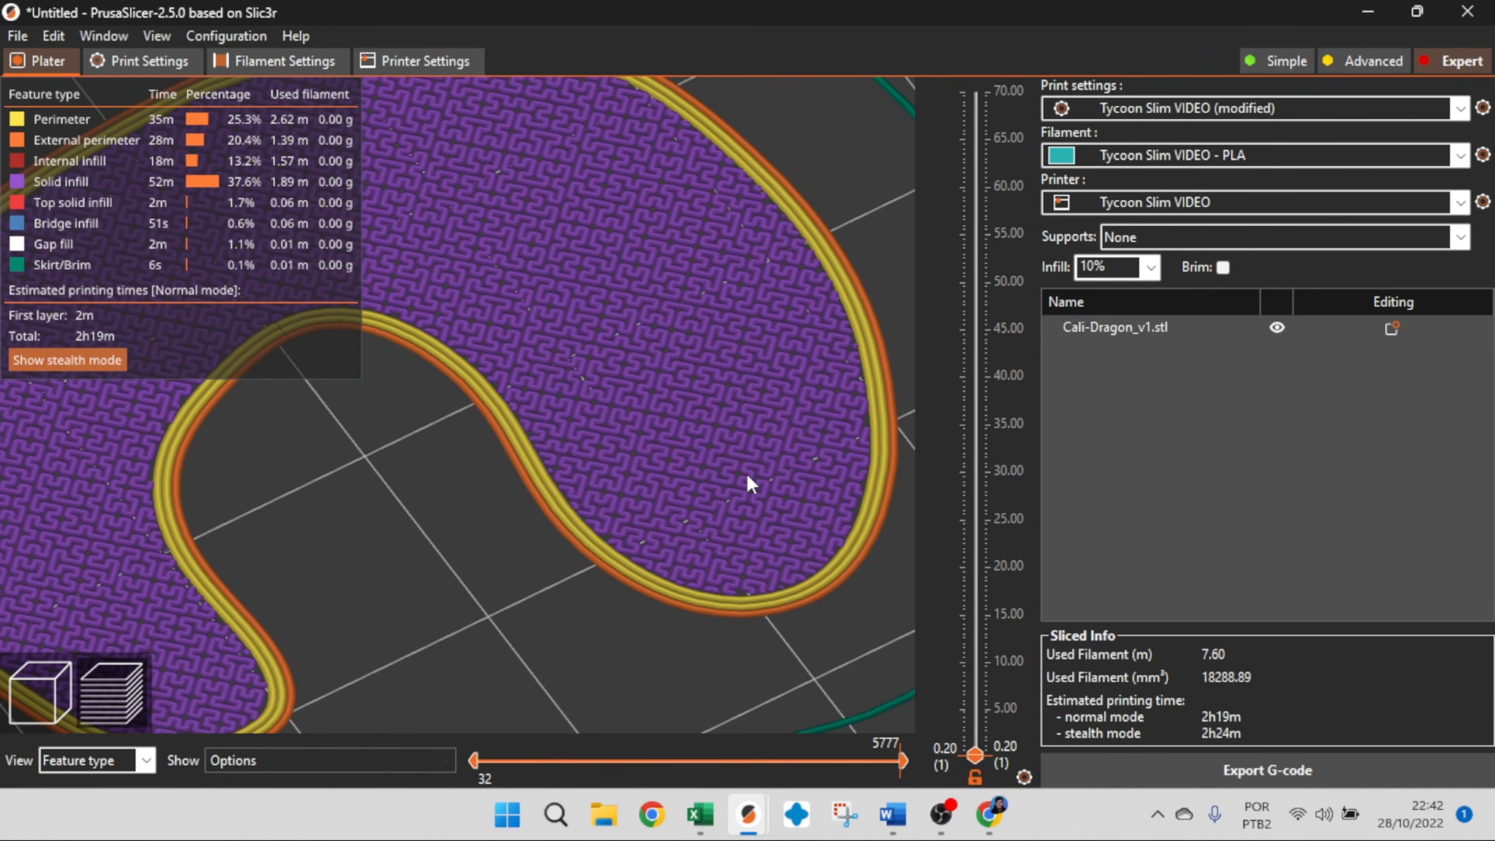
scroll(746, 476, down, 5)
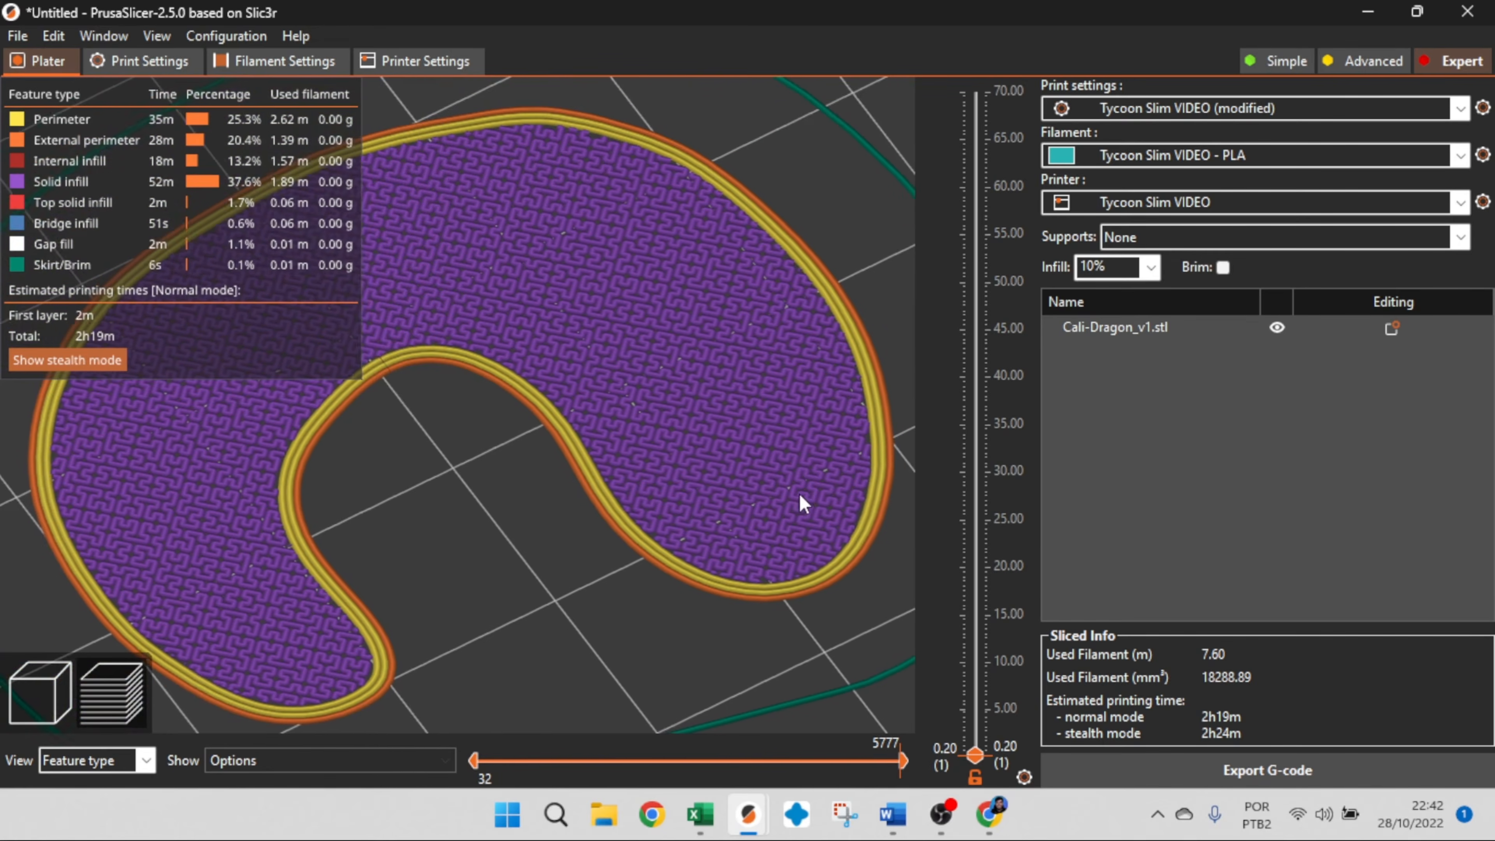
click(197, 66)
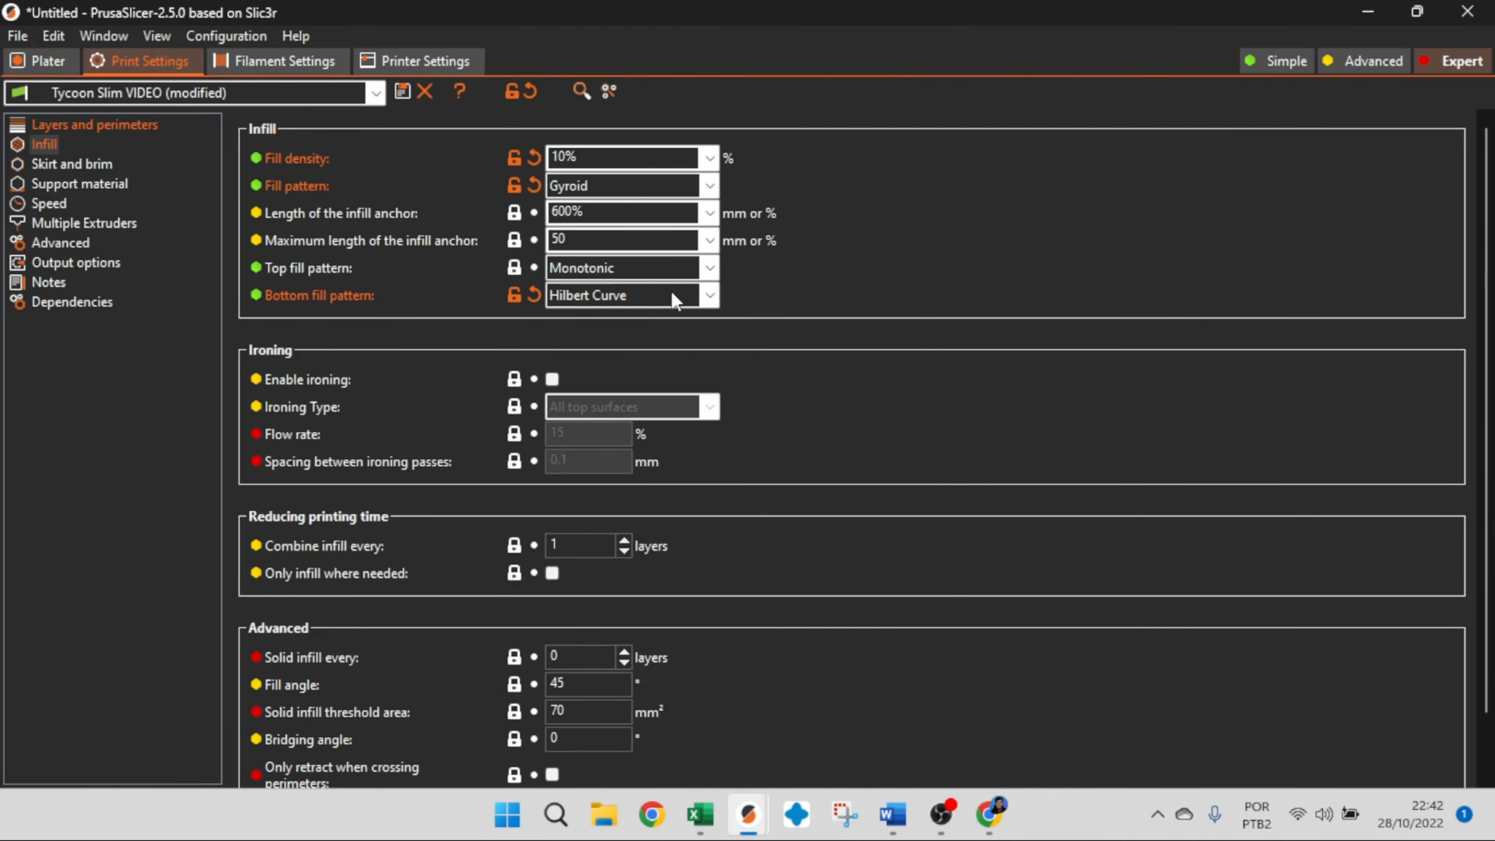
click(710, 295)
click(685, 448)
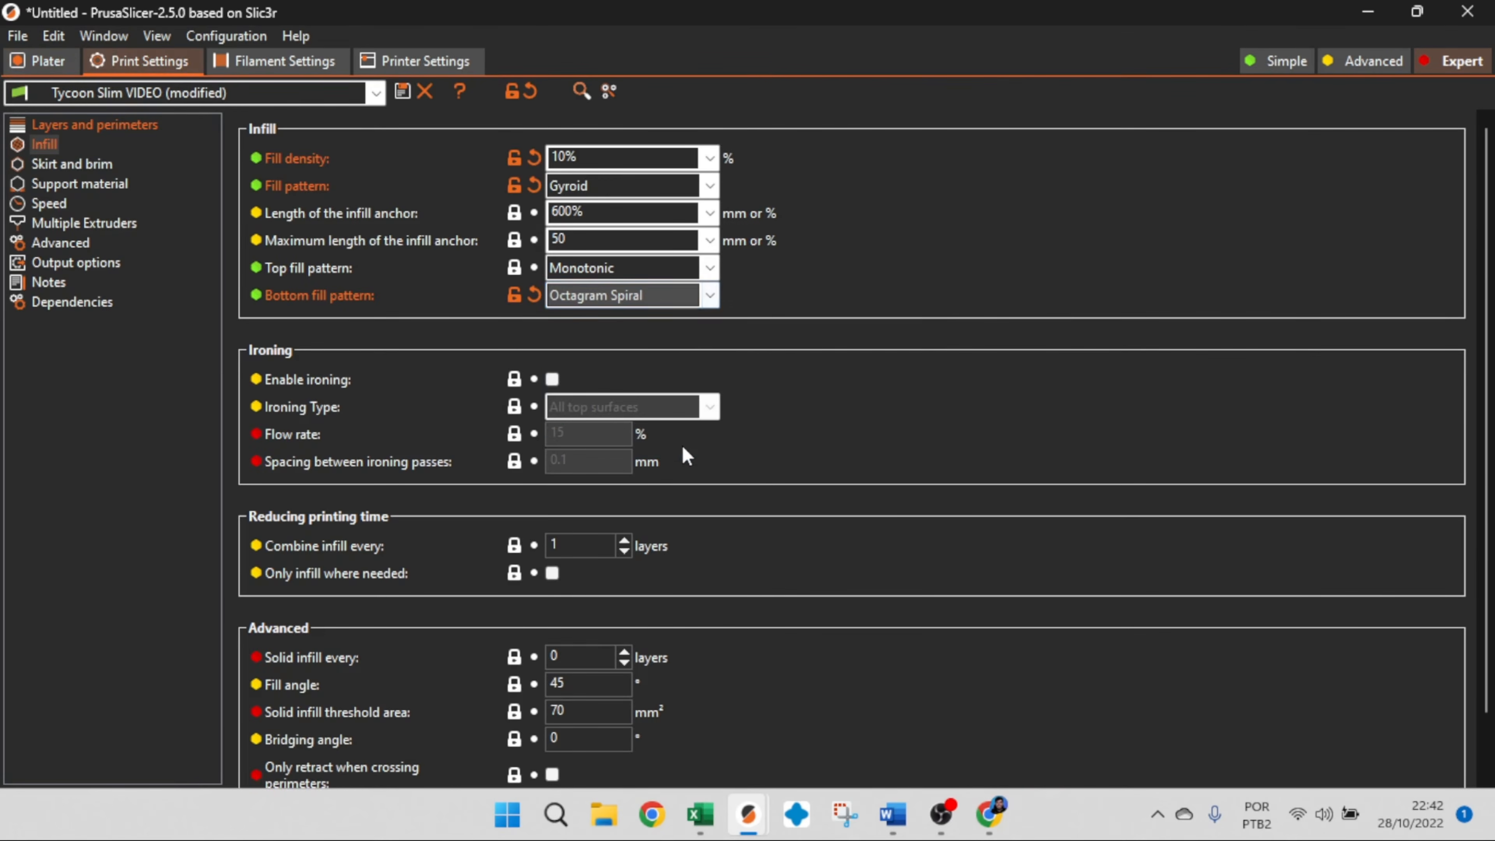
click(42, 67)
click(1260, 766)
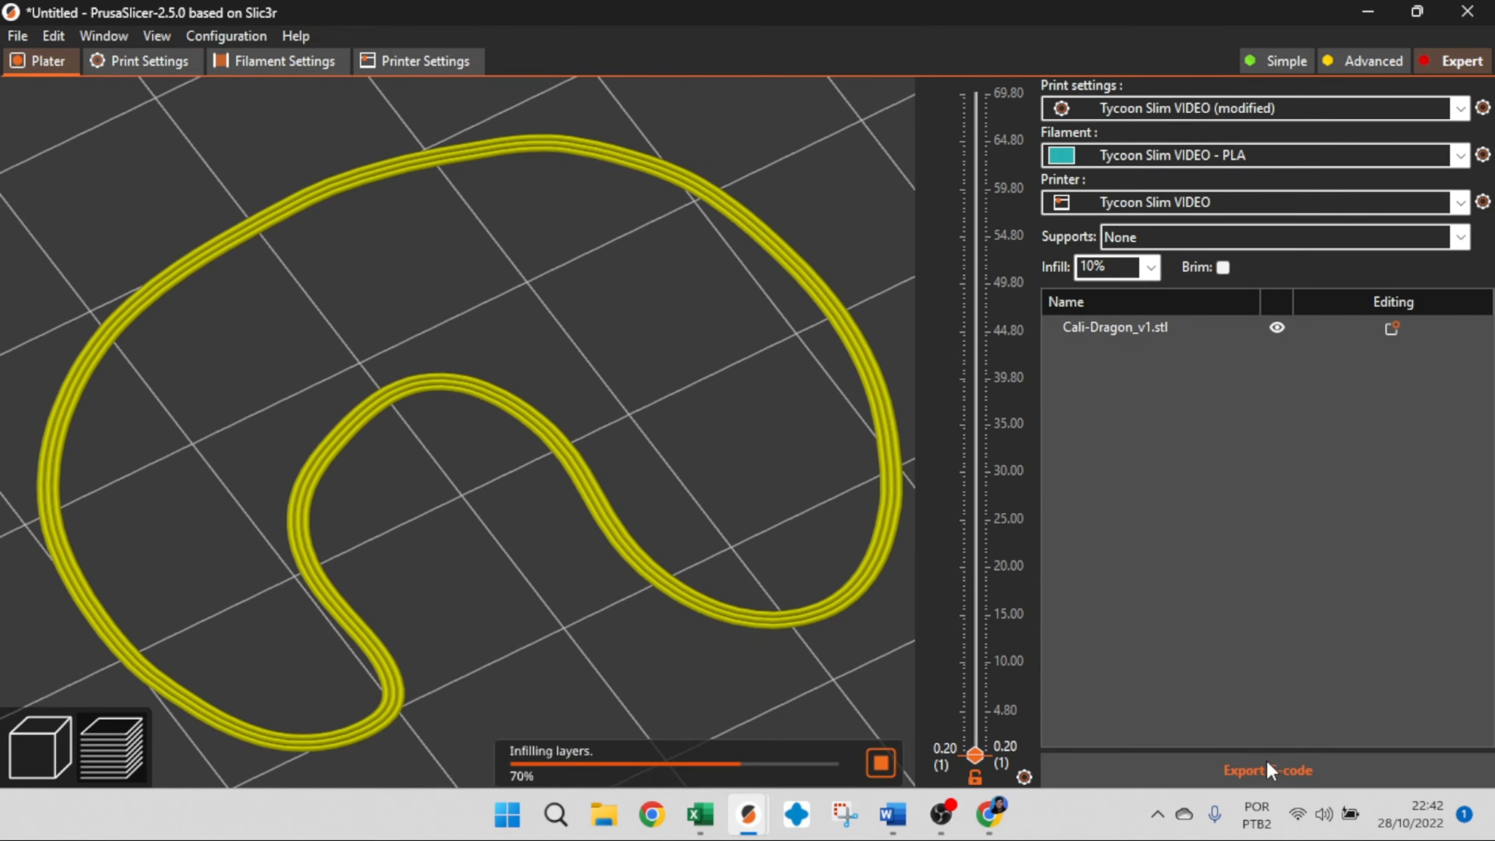
scroll(759, 439, up, 6)
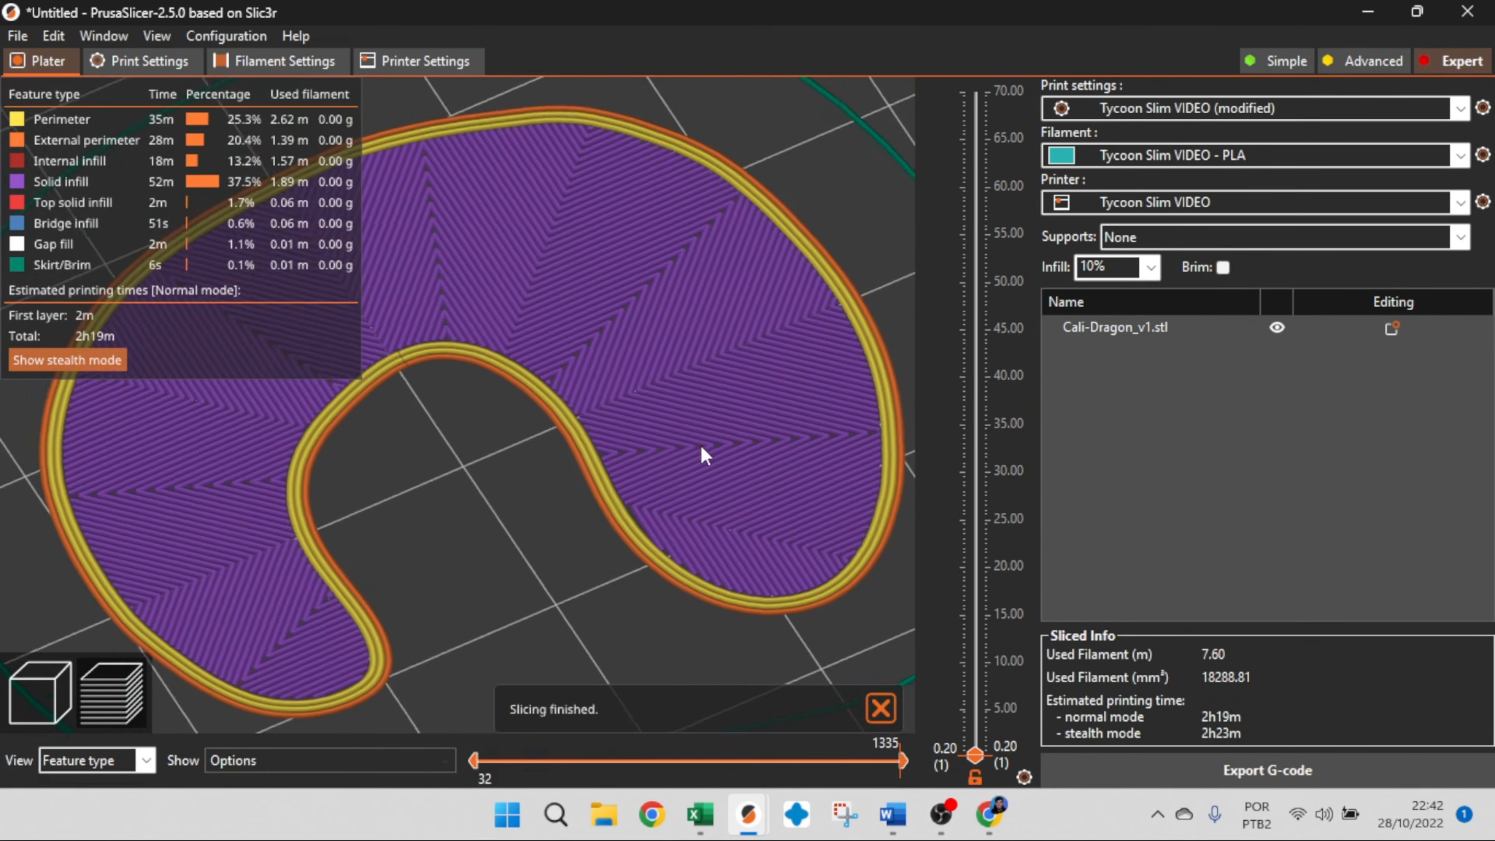
scroll(441, 495, down, 4)
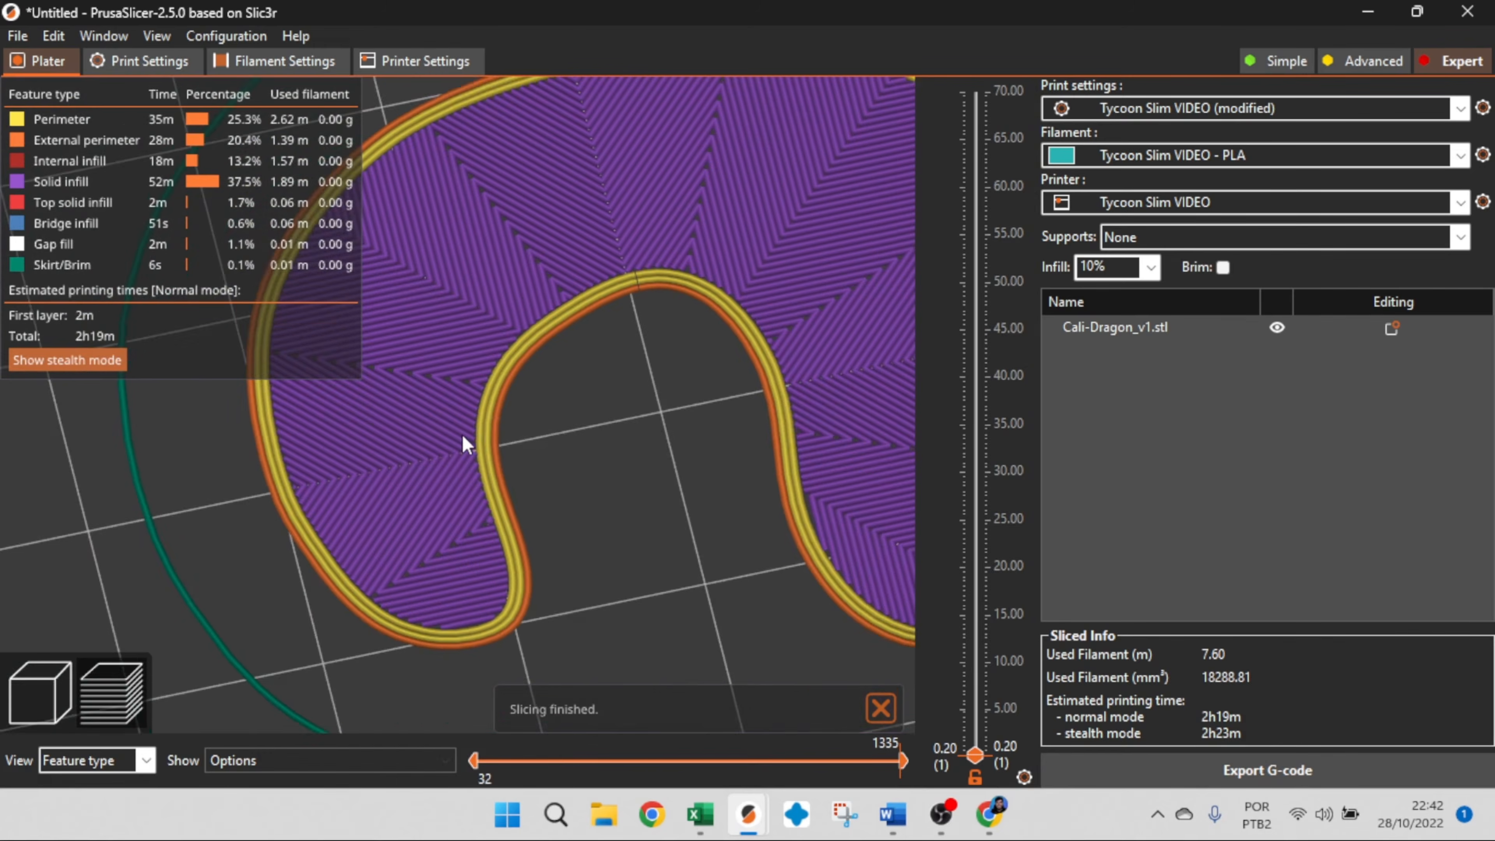
scroll(777, 241, down, 2)
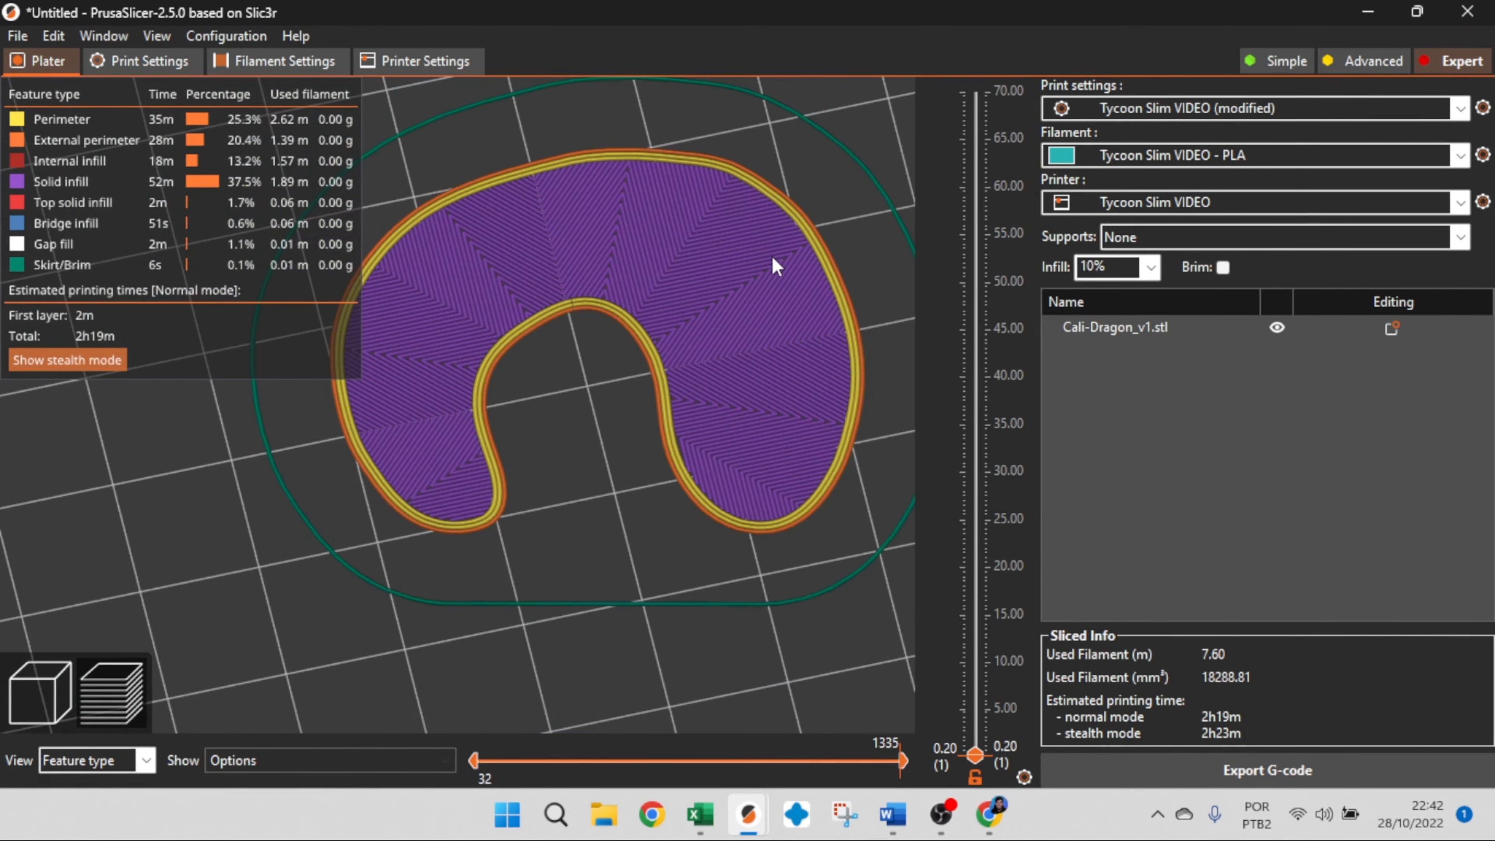
Check the available top fill patterns and revert the bottom fill pattern to the preset's Monotonic
click(144, 61)
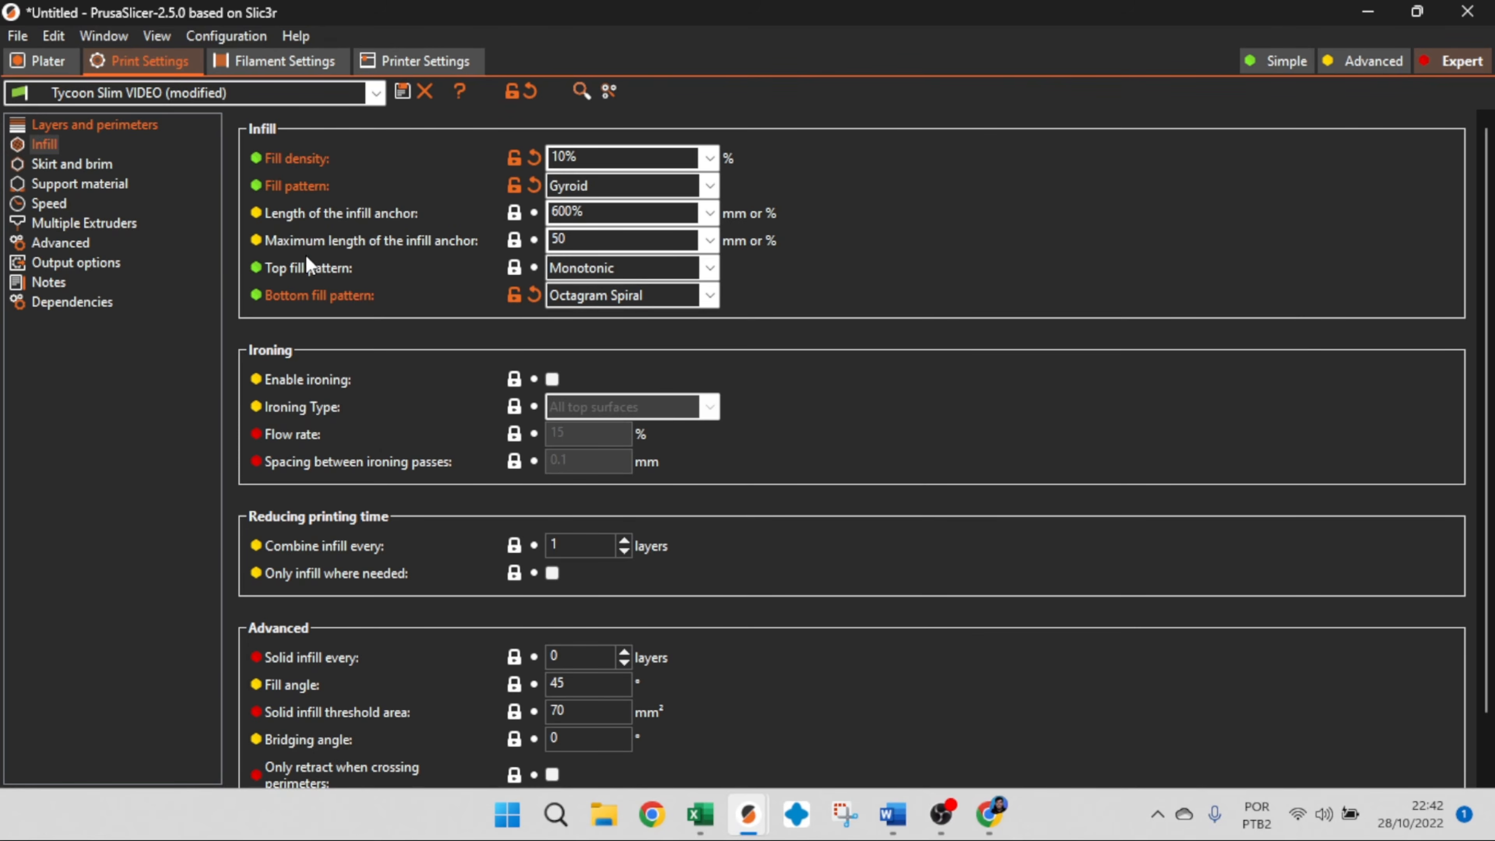
click(710, 268)
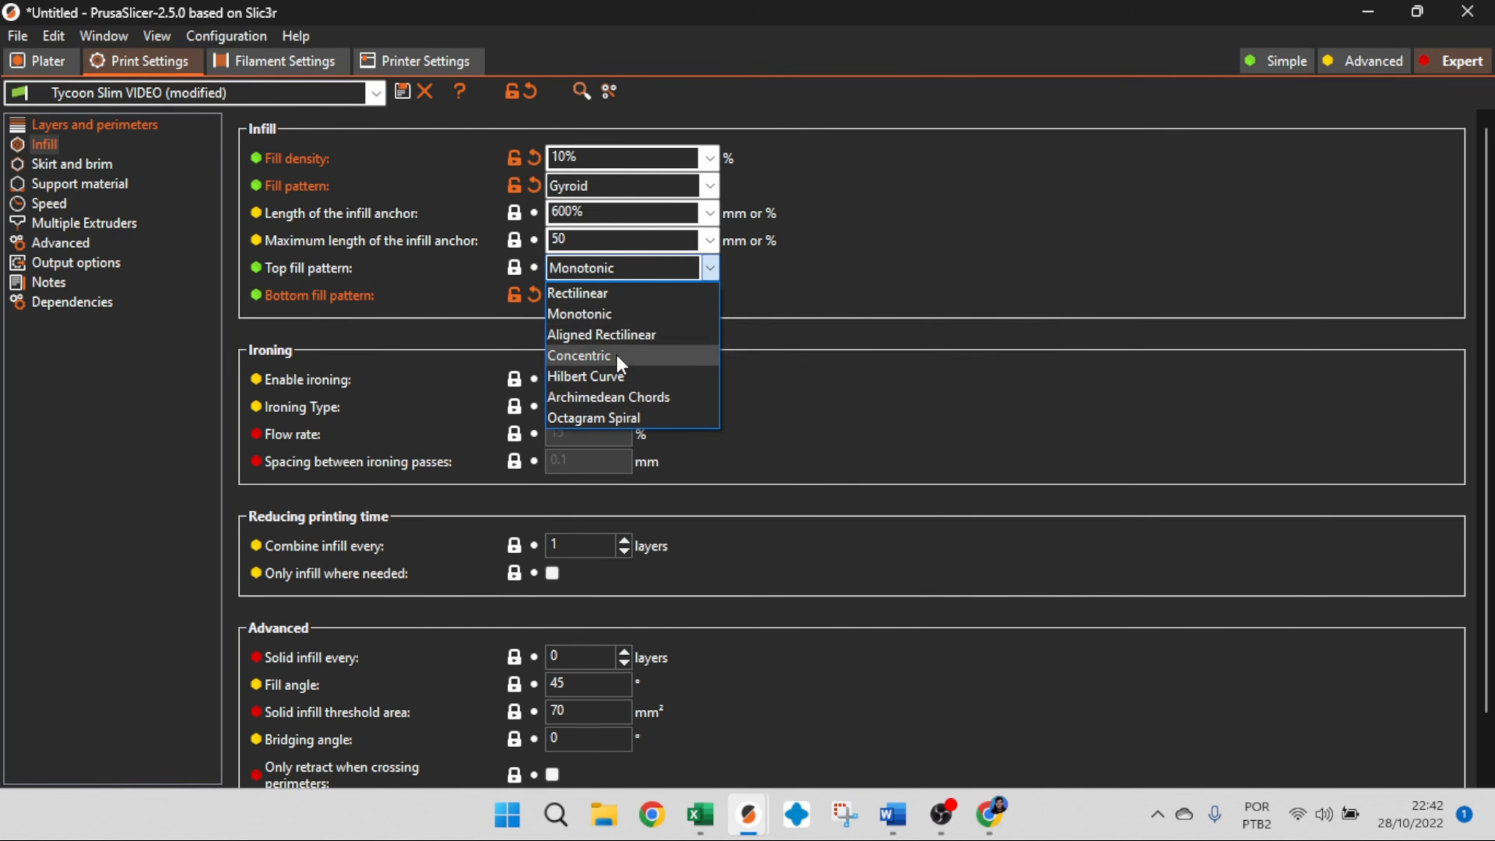
click(534, 294)
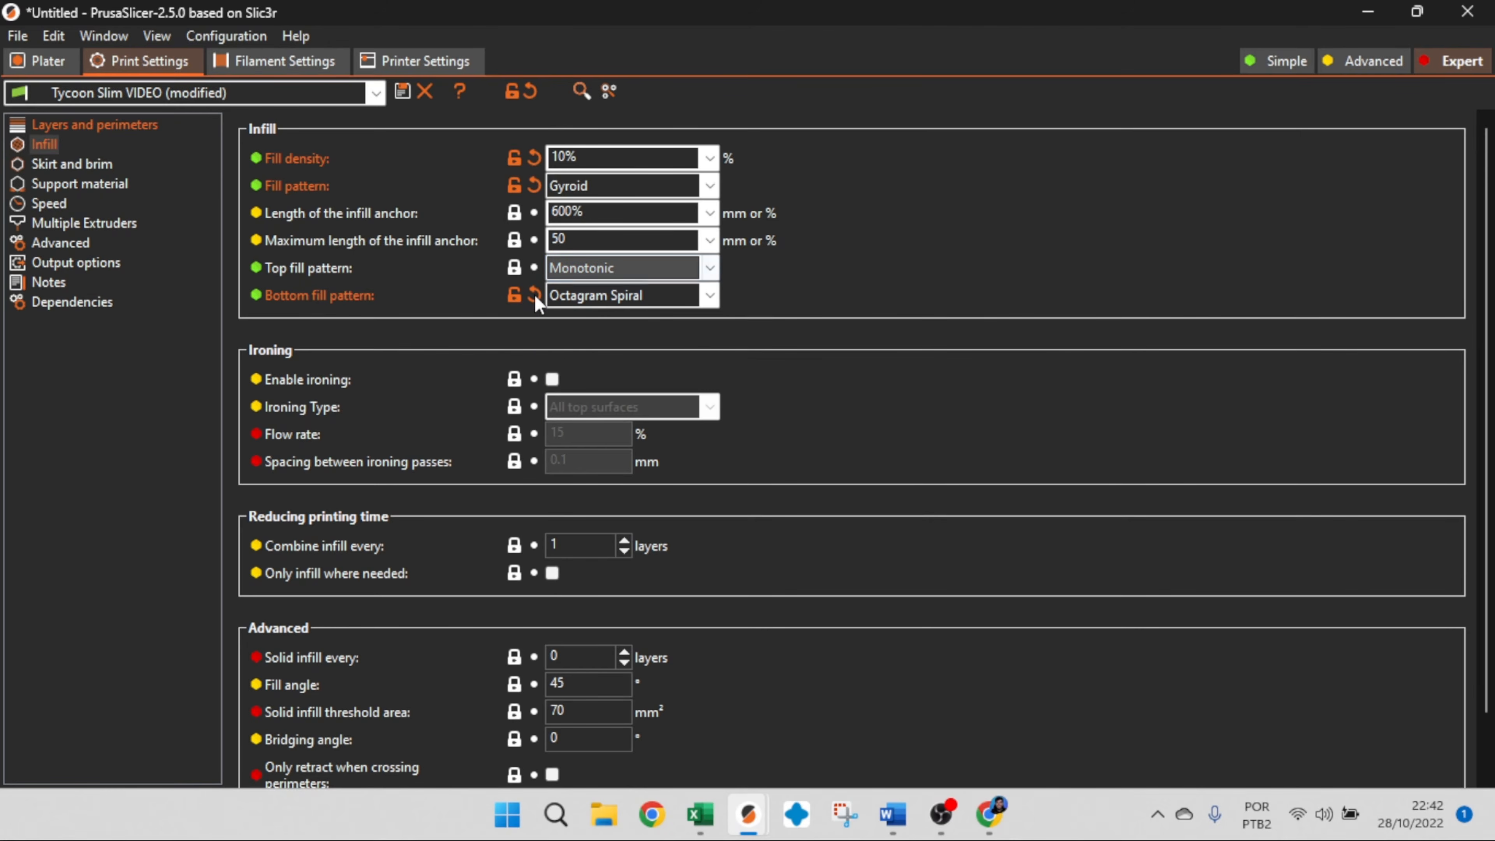
click(535, 294)
Enable ironing to check its options, and switch it off again
scroll(853, 350, down, 1)
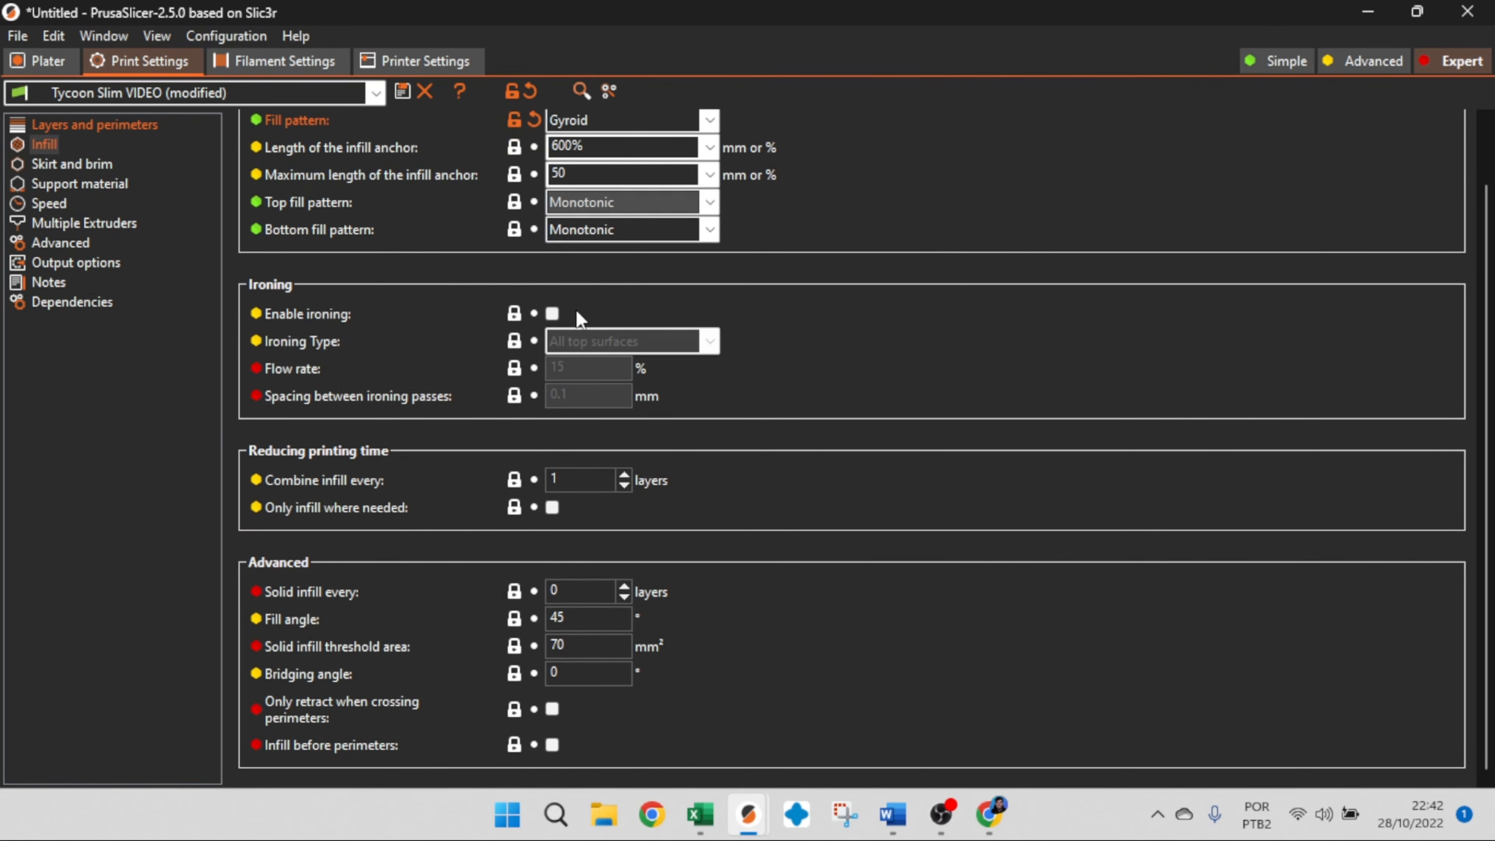
click(552, 314)
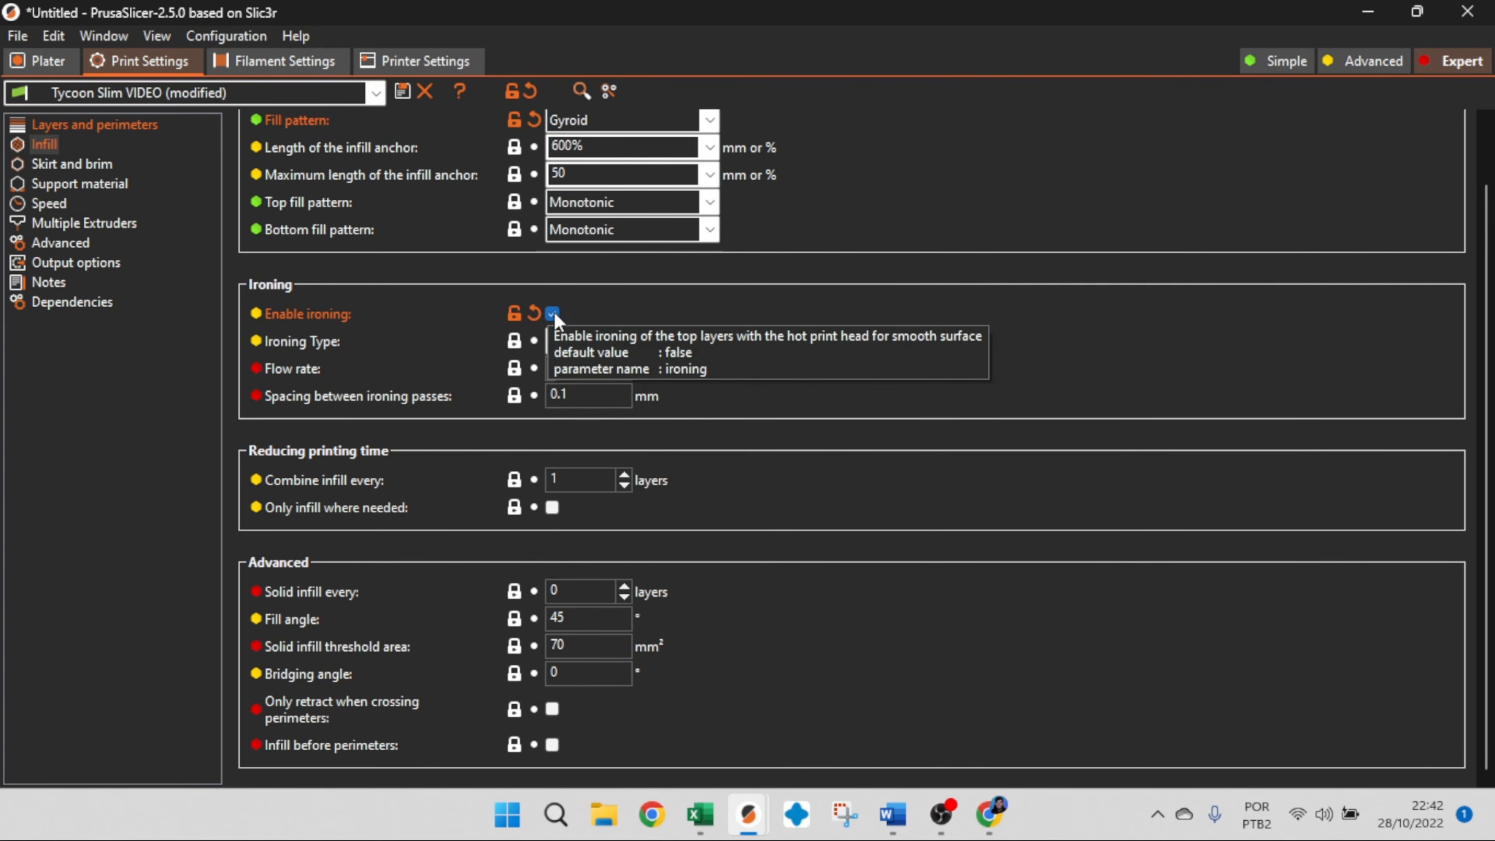
click(554, 313)
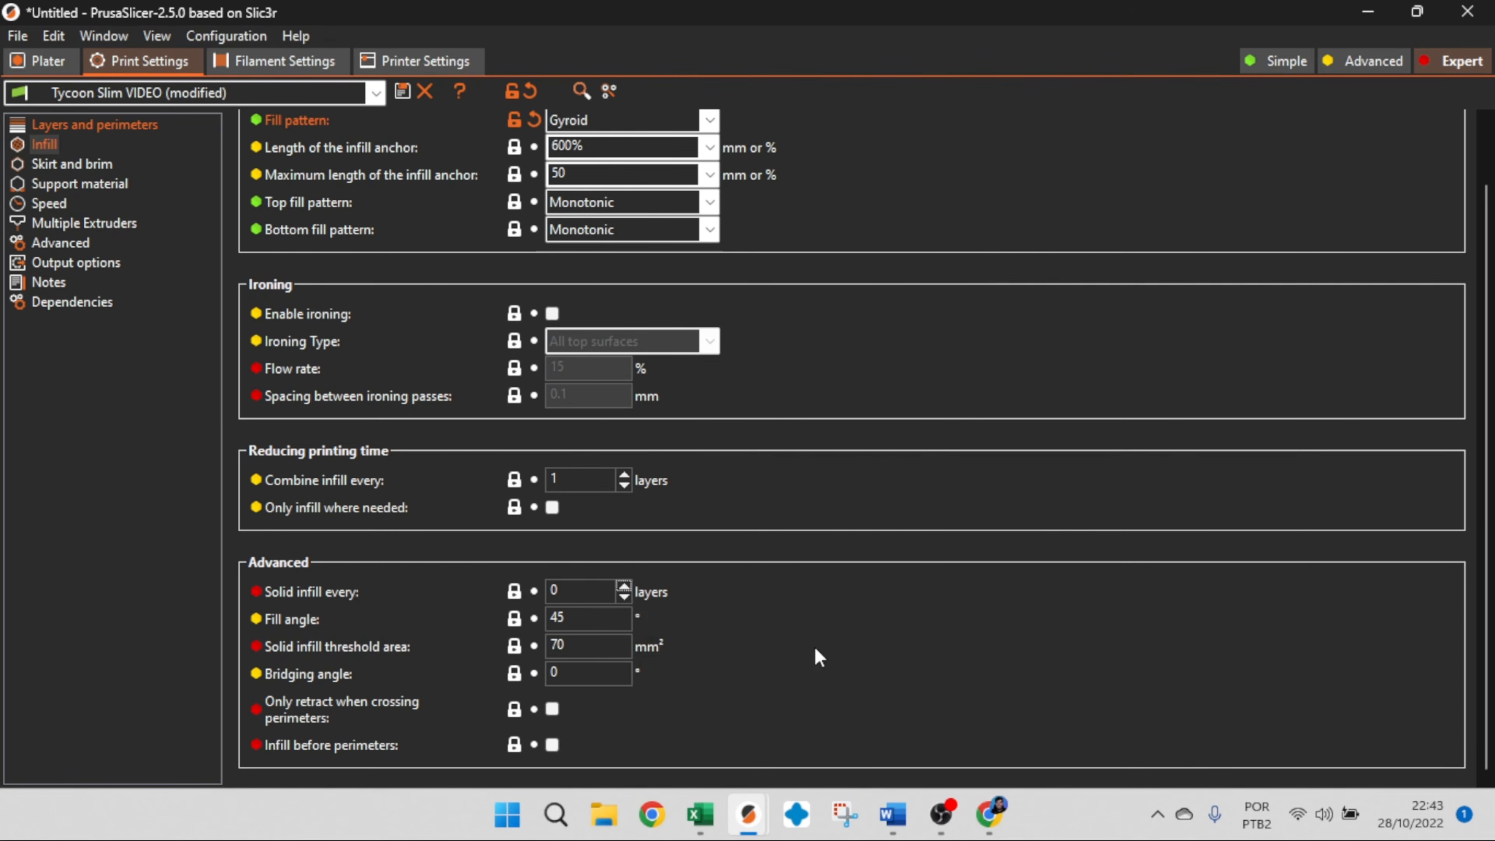
Set the bottom fill pattern to Concentric, reslice the dragon and view its first layer
scroll(770, 594, up, 2)
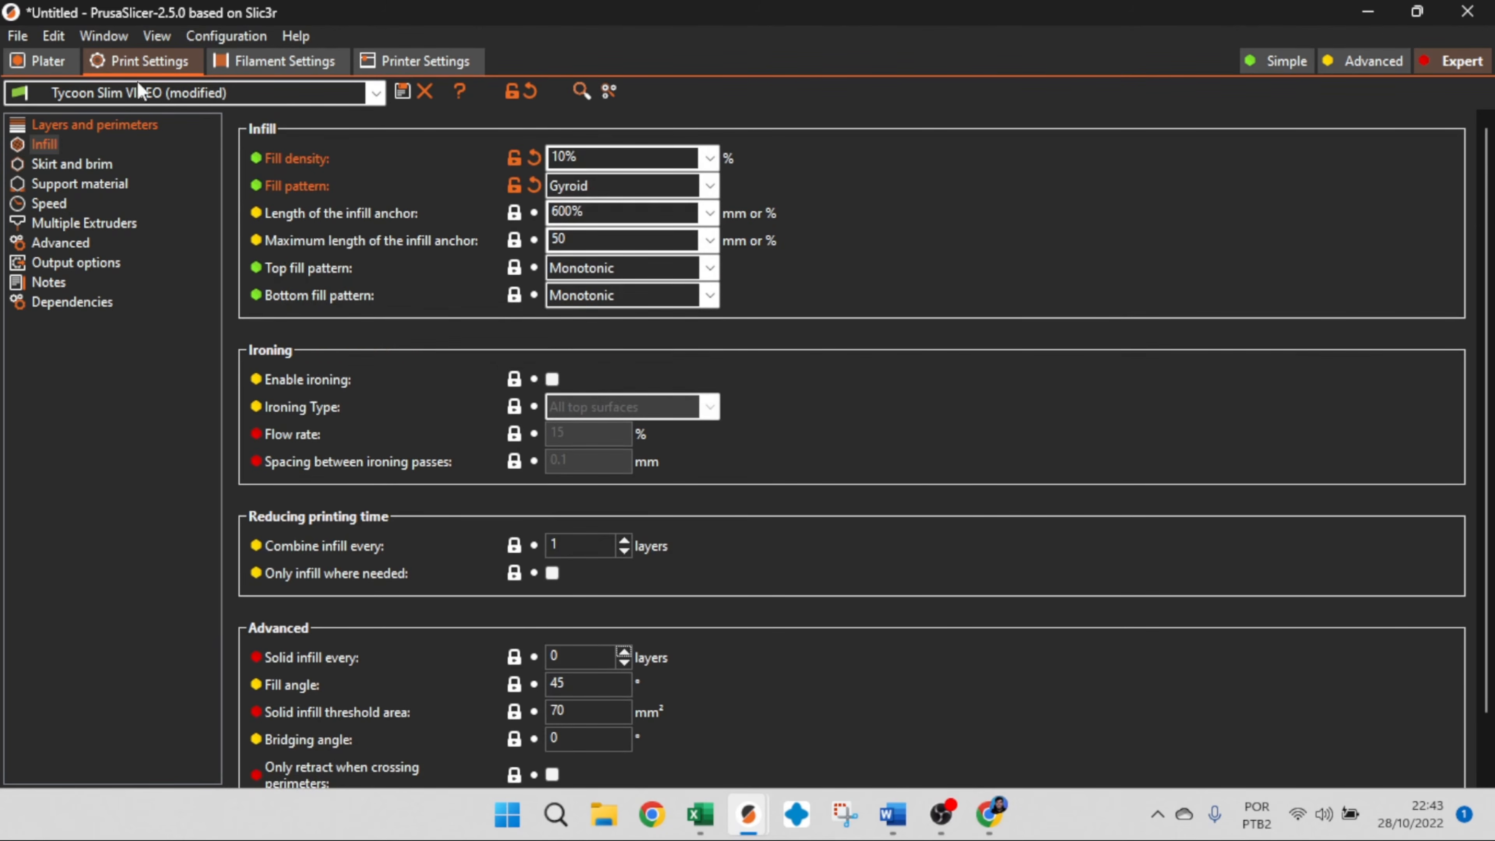
click(709, 295)
click(673, 383)
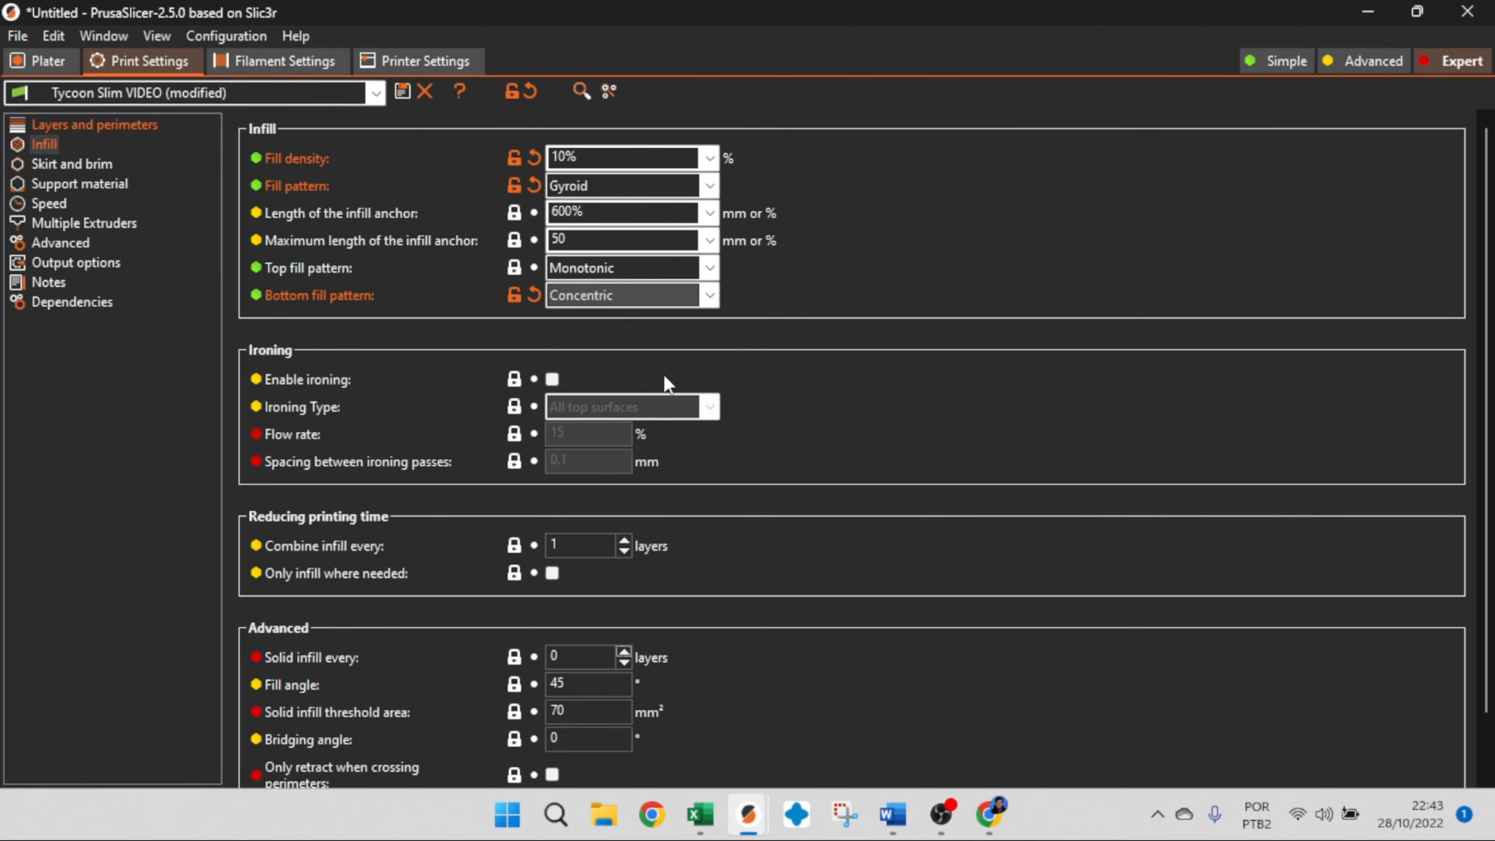
click(46, 59)
click(1310, 765)
drag(584, 484, 593, 472)
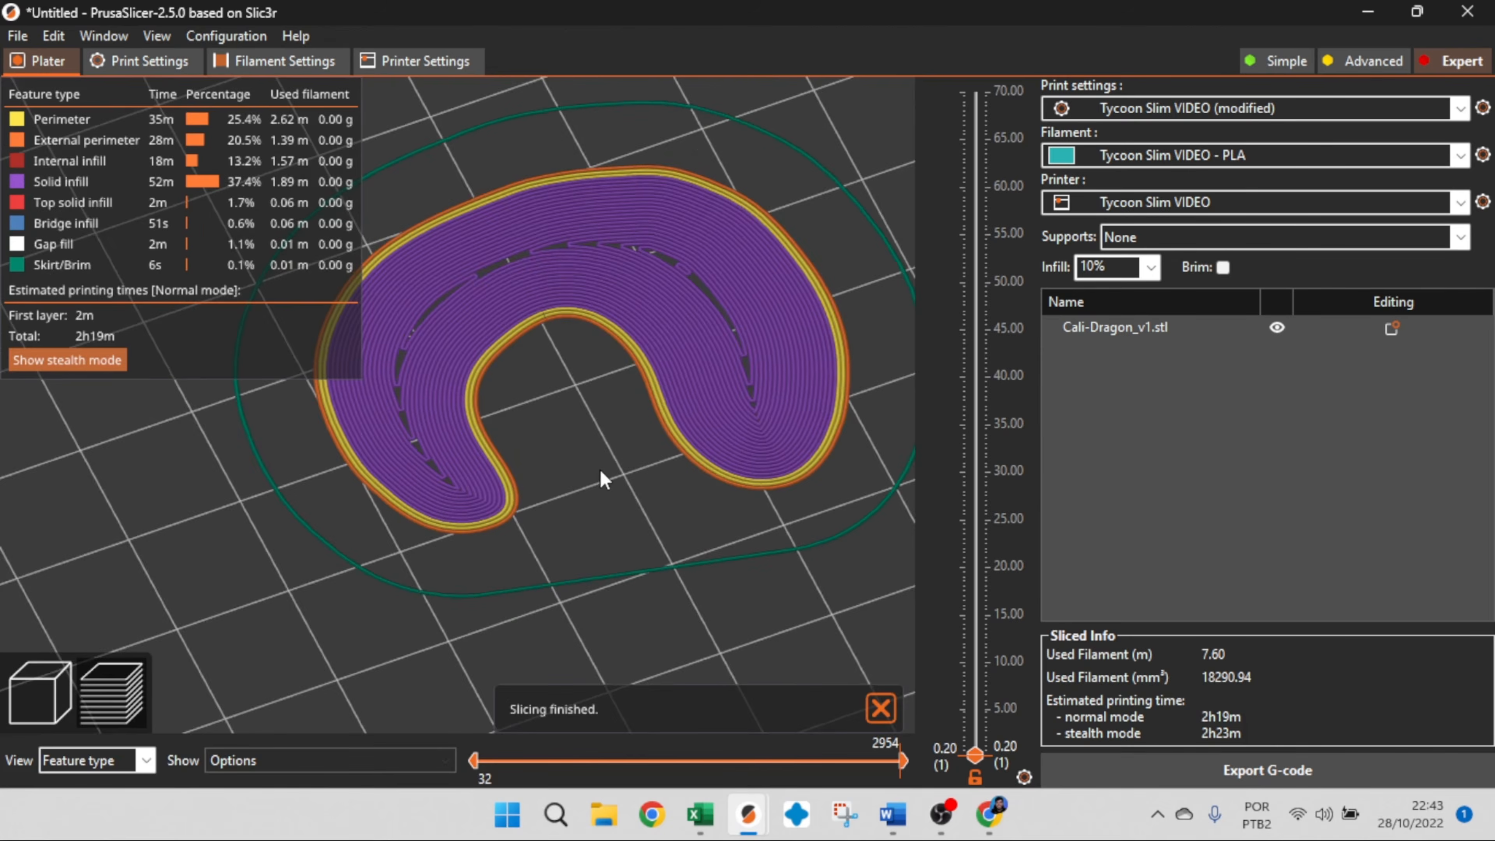
Extend the preview to the full 70.00 mm height and examine the whole dragon alongside its infill settings
drag(982, 731, 977, 88)
drag(820, 207, 756, 482)
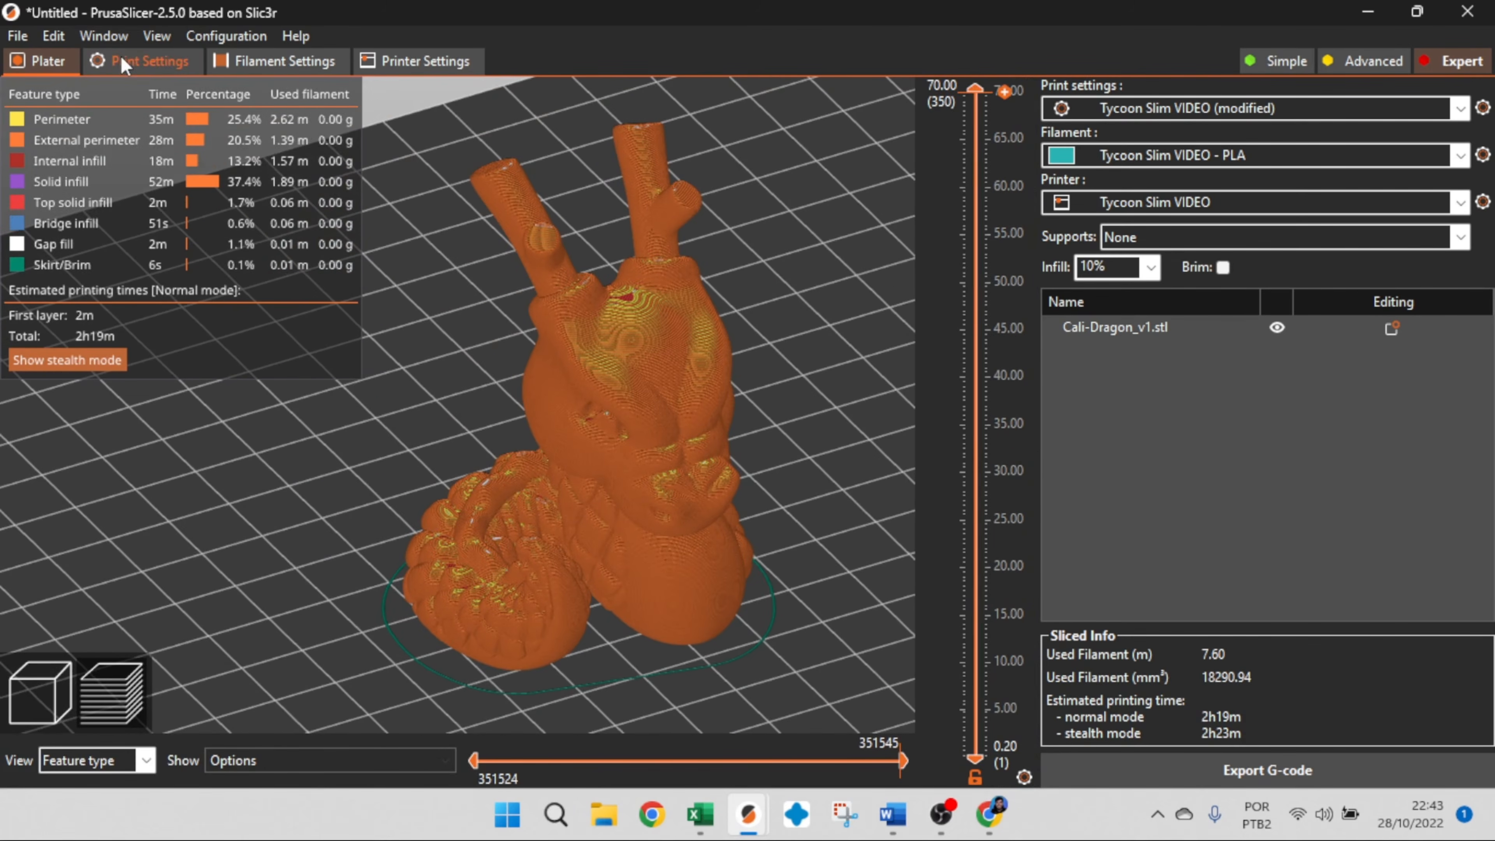
click(120, 57)
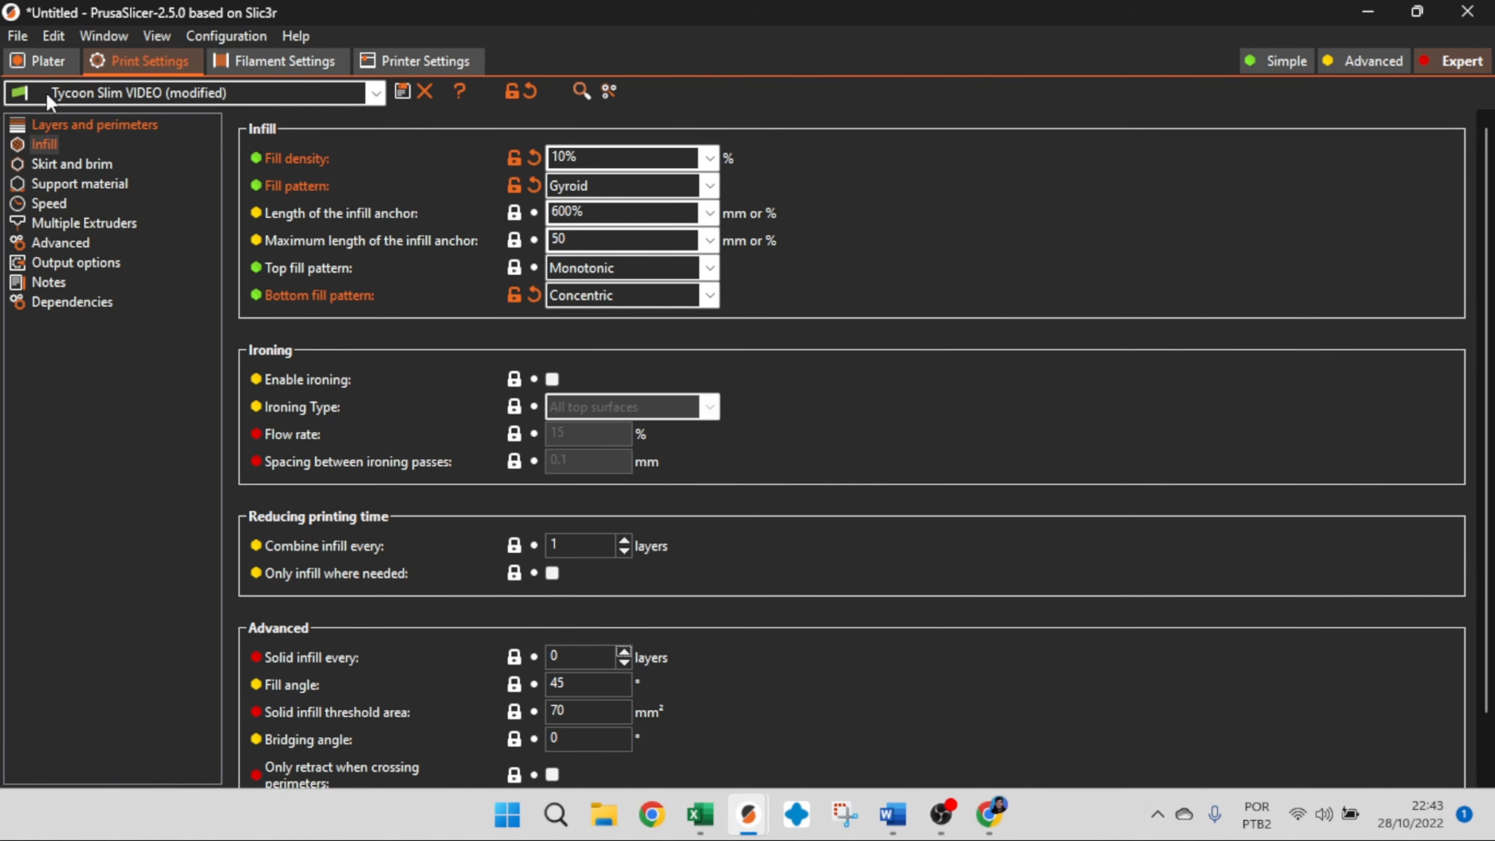
click(47, 63)
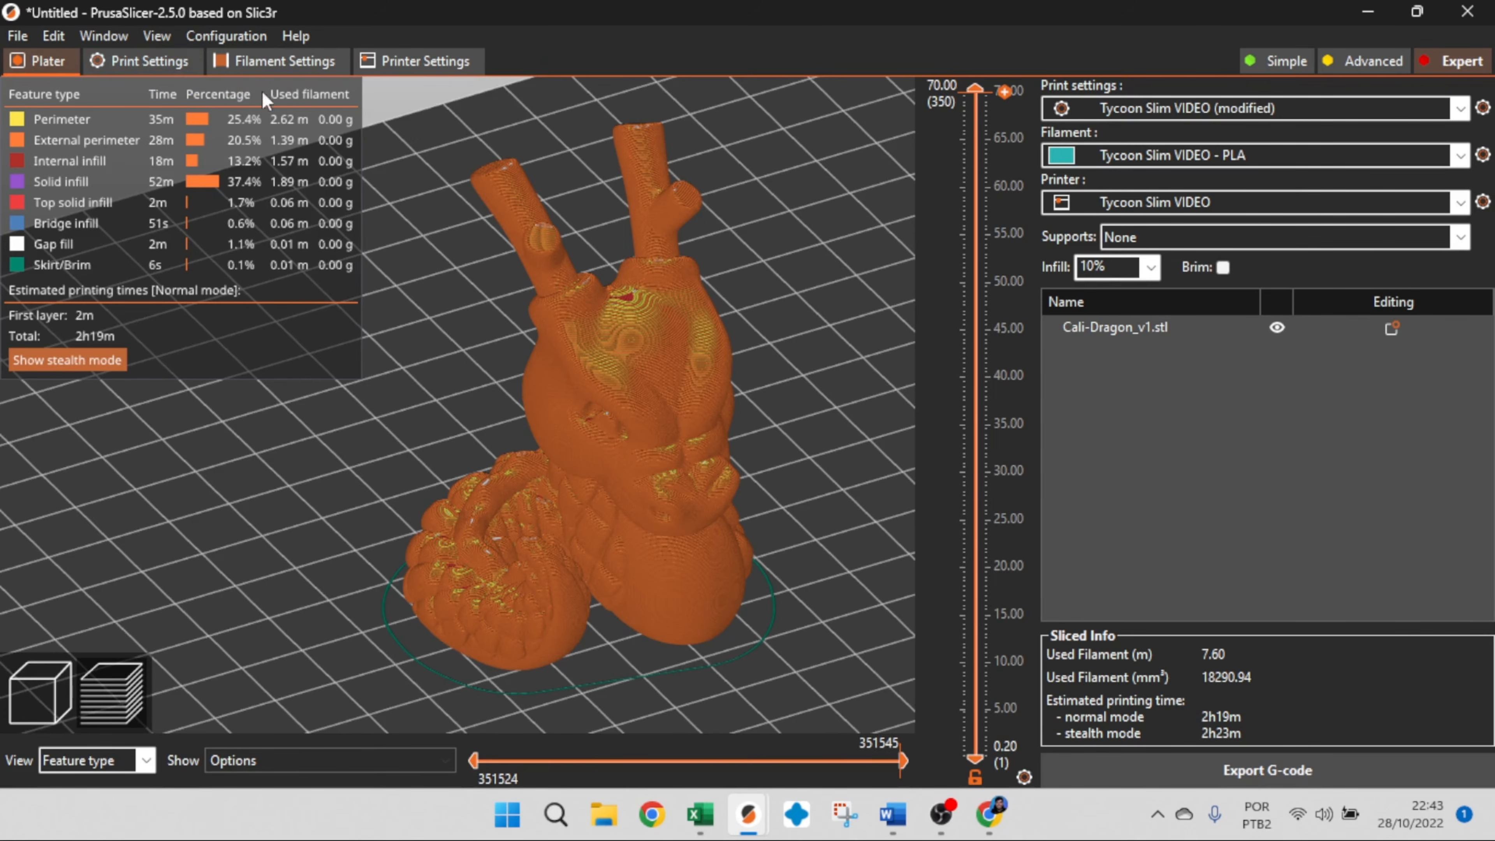
click(155, 66)
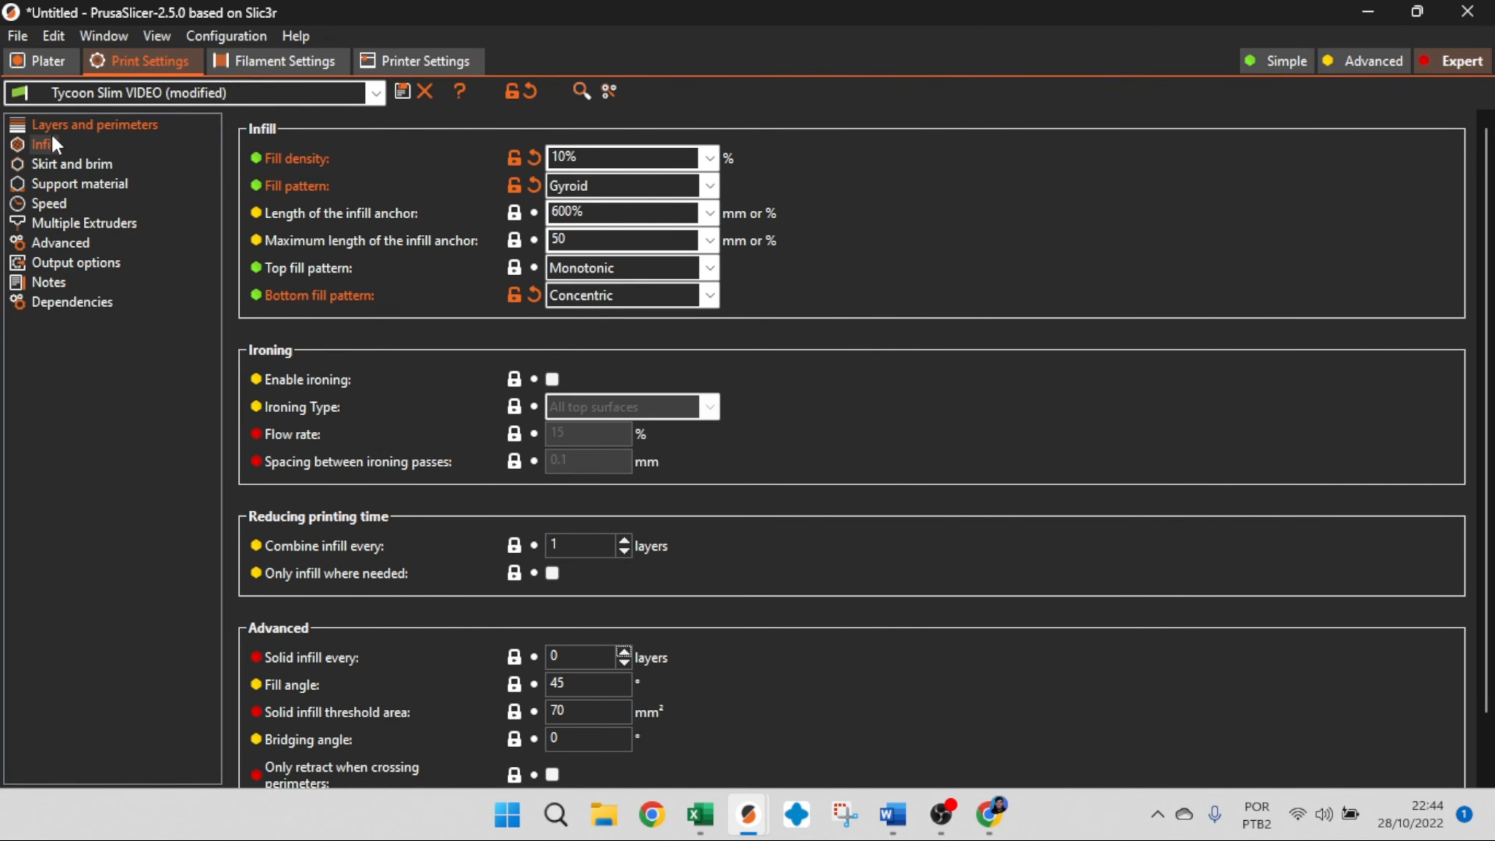
click(40, 70)
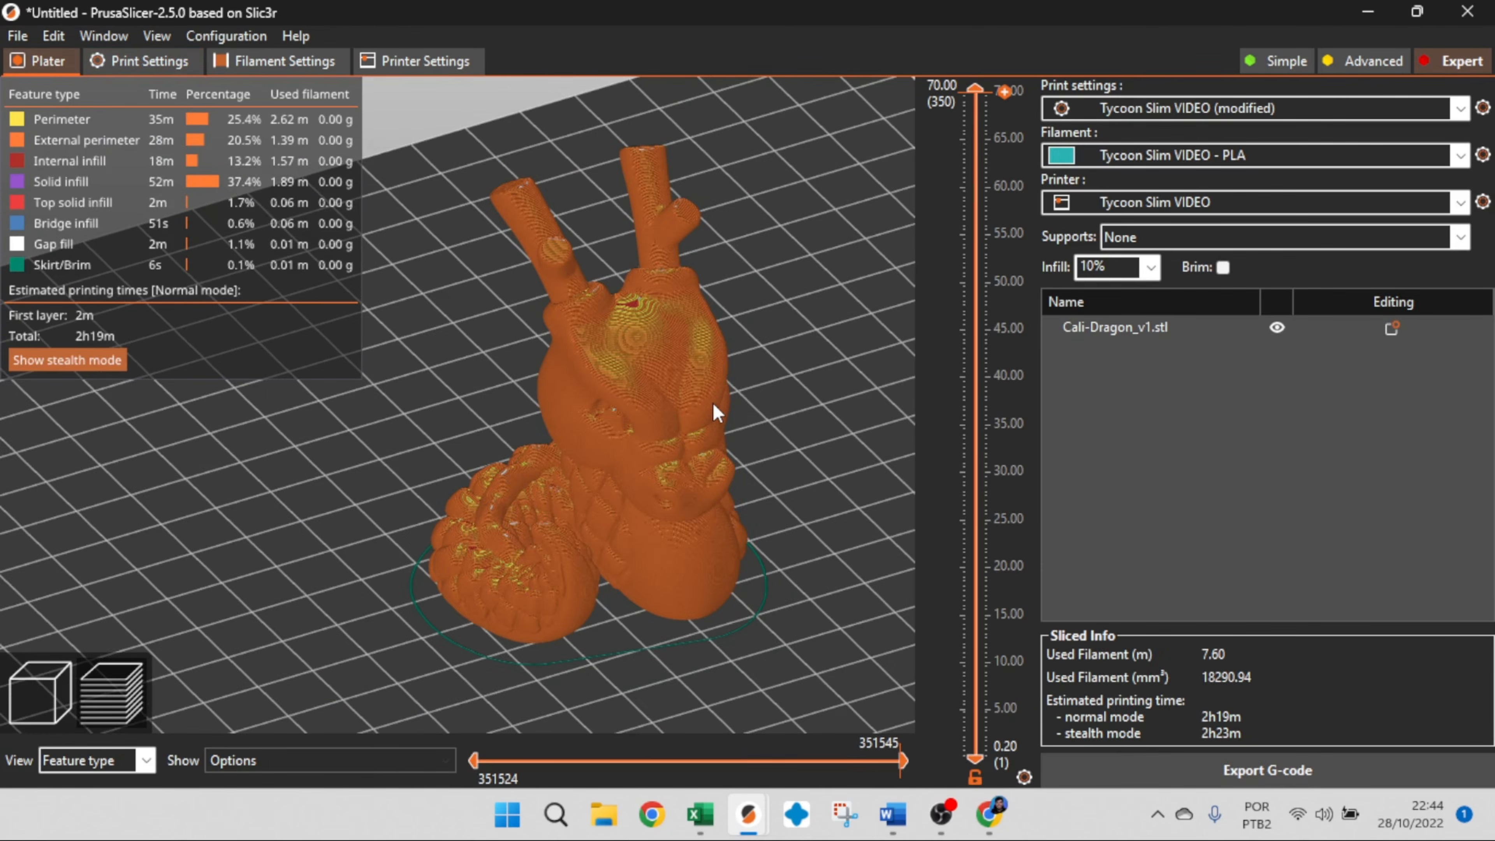
middle_drag(719, 405, 729, 410)
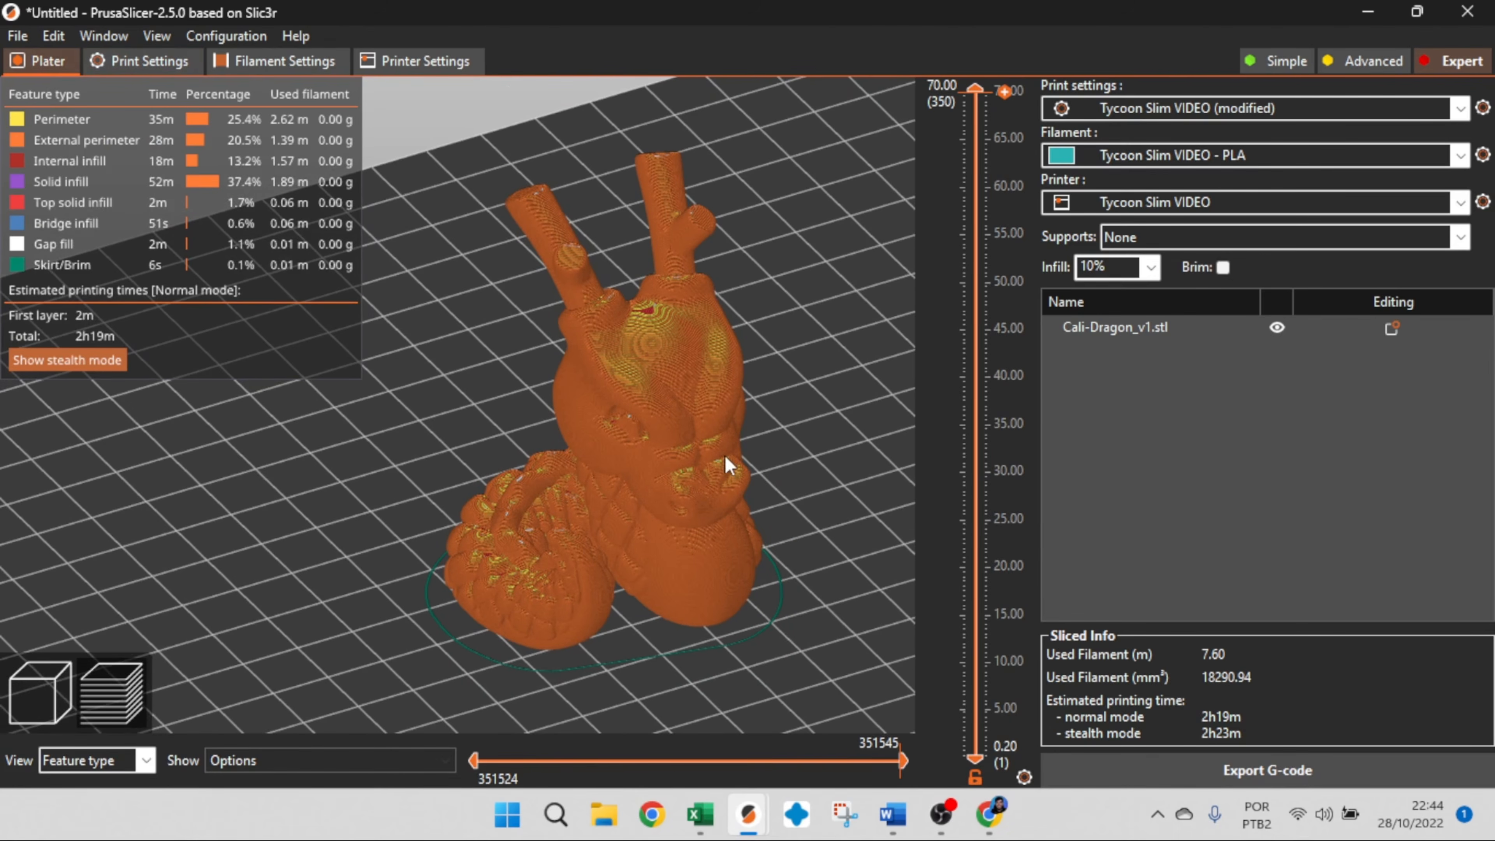